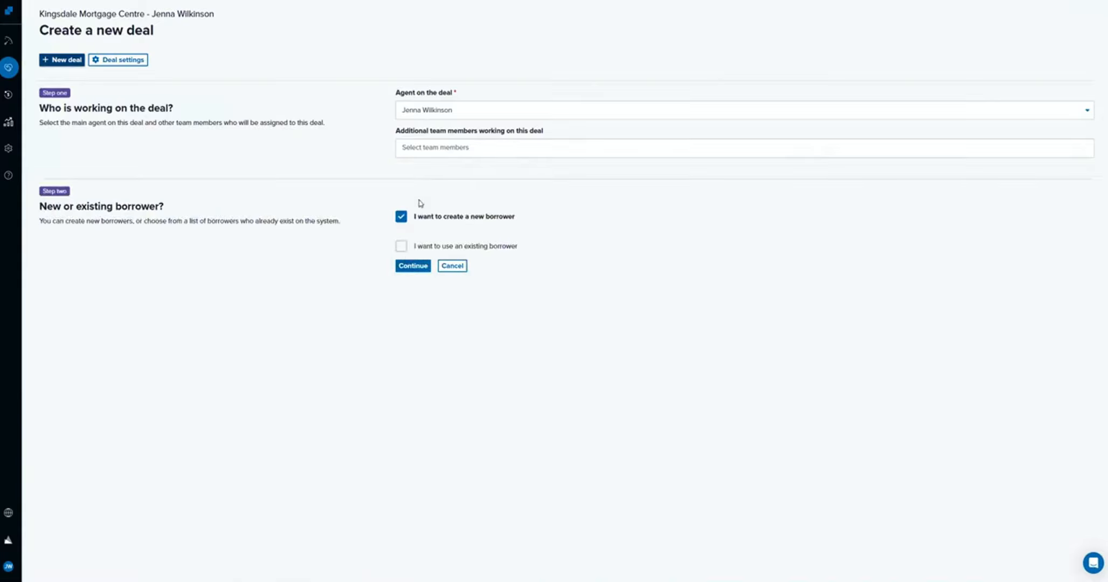
# Continue with creating a new borrower and enter the borrower's first and last name.
pyautogui.click(410, 267)
pyautogui.write('Jane')
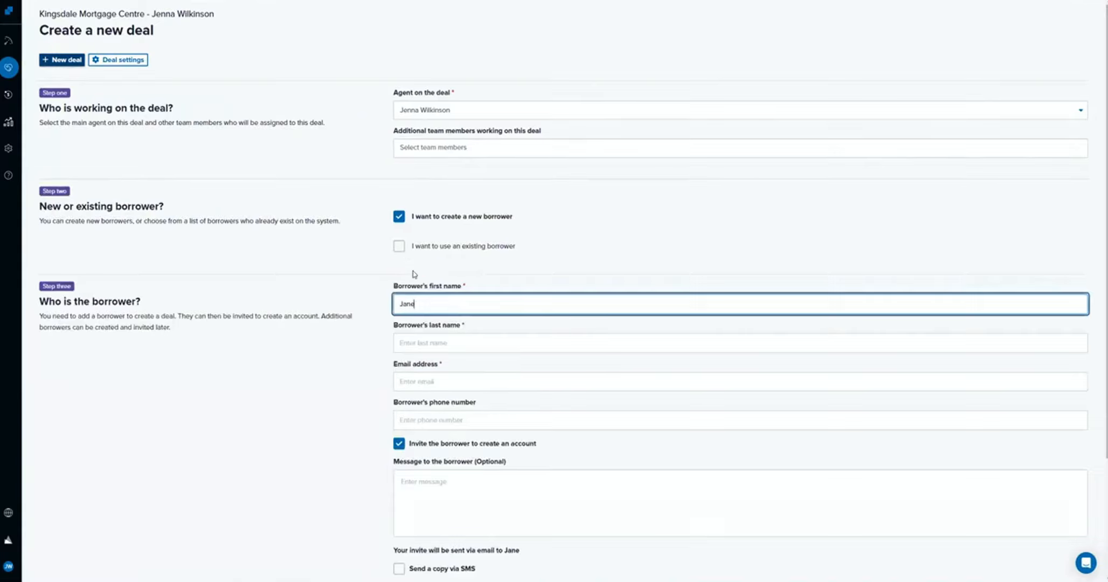
pyautogui.press('Tab')
pyautogui.write('Doe')
# Fill in the new borrower's email address.
pyautogui.press('Tab')
pyautogui.write('jane')
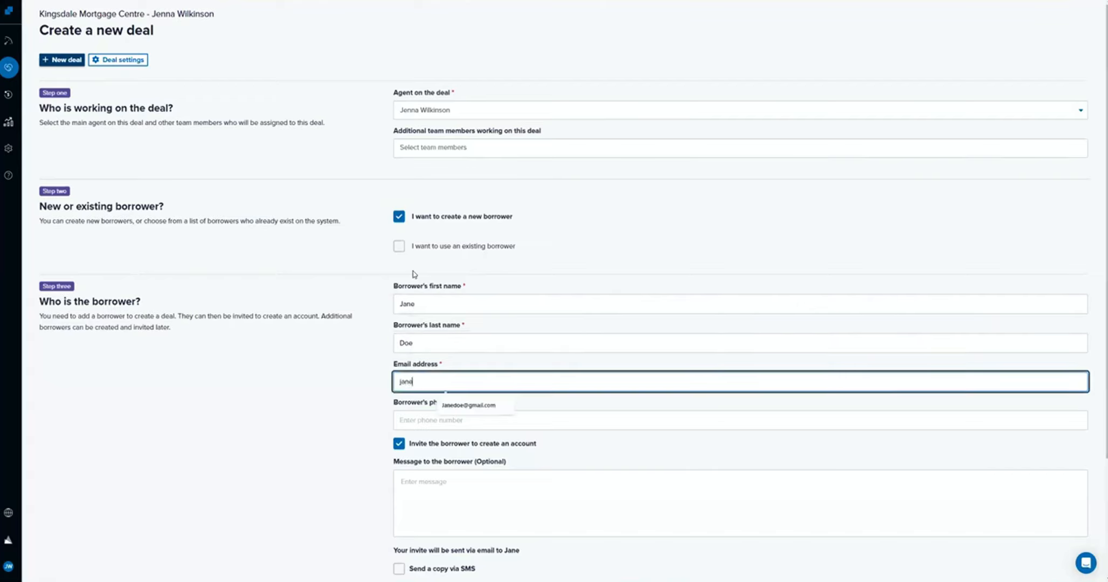
pyautogui.write('doe@mgai')
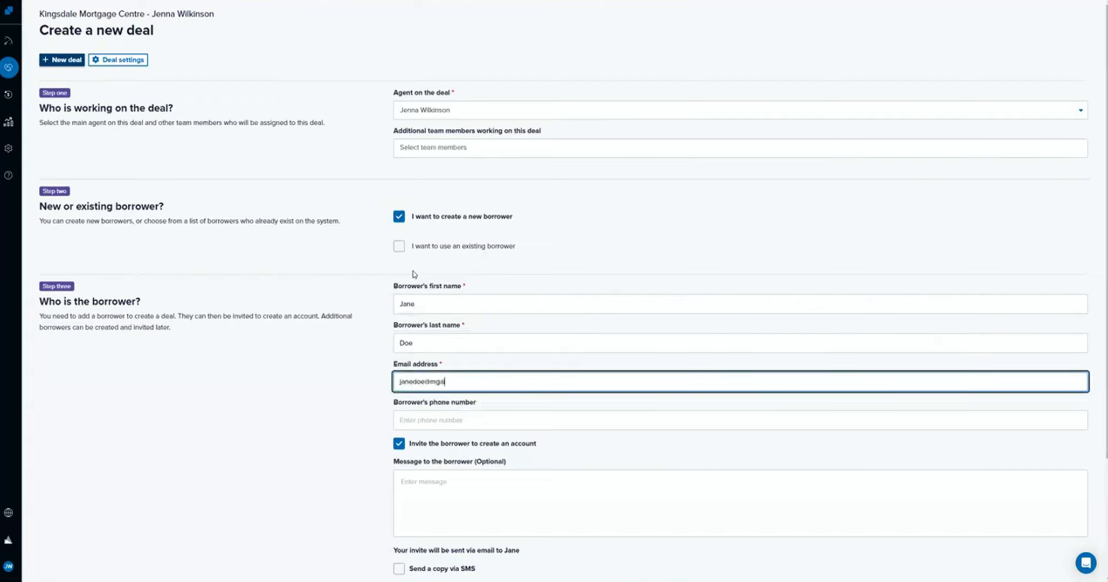
pyautogui.press('BackSpace')
pyautogui.press('BackSpace')
pyautogui.press('BackSpace')
pyautogui.press('BackSpace')
pyautogui.press('BackSpace')
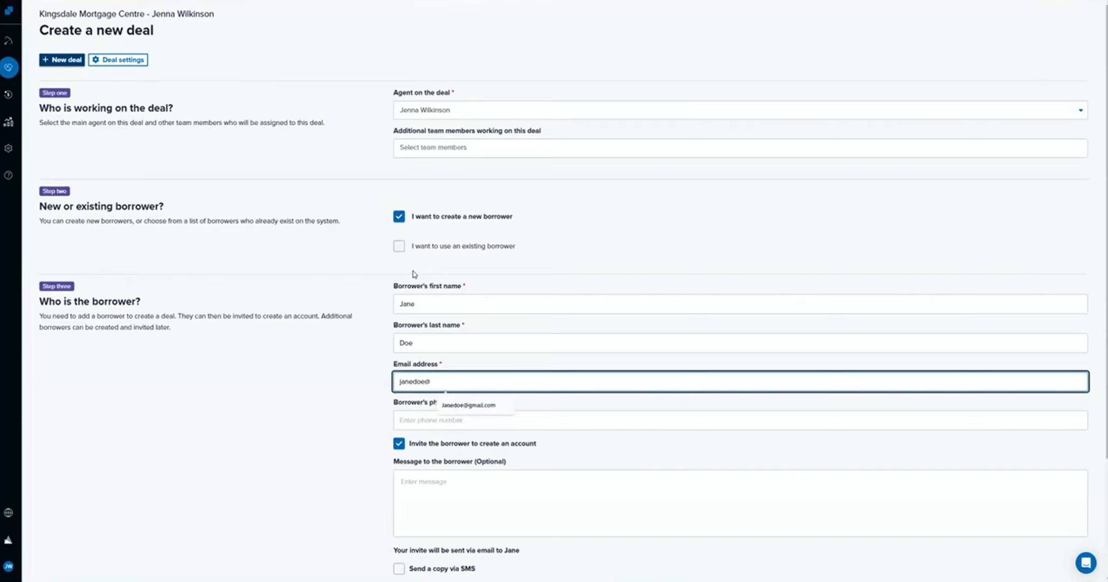
pyautogui.write('nothing.com')
pyautogui.press('Tab')
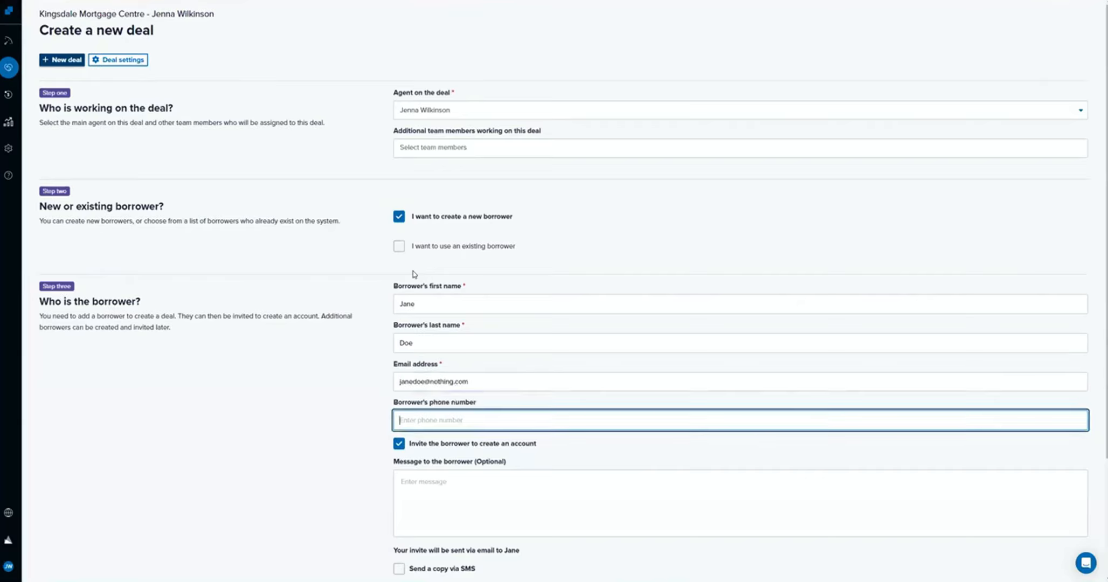
# Turn off the invitation for the borrower to create an account and continue to the deal goal.
pyautogui.scroll(-1, 421, 388)
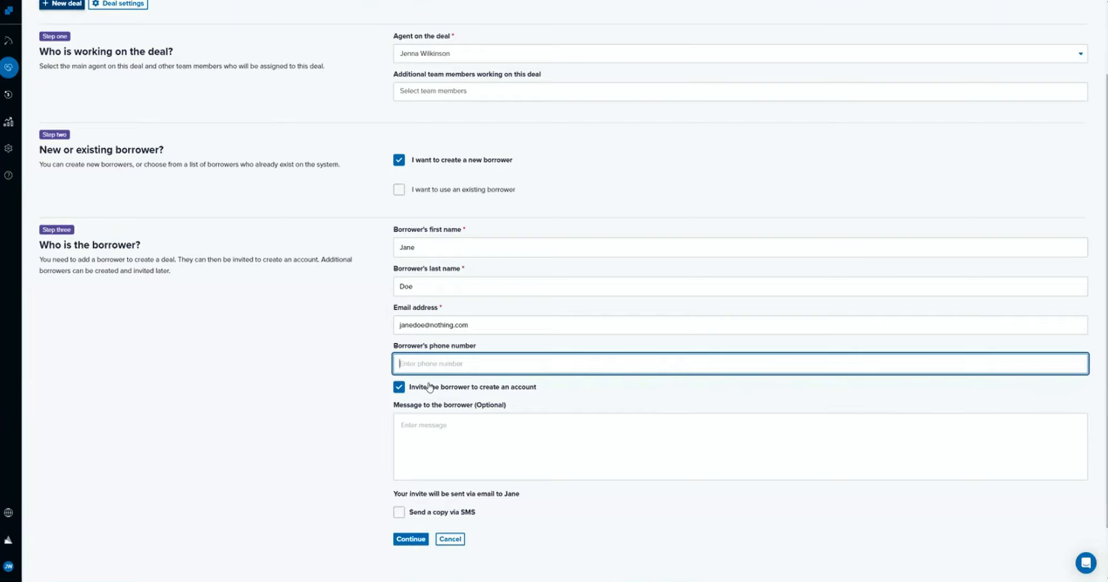
pyautogui.click(400, 388)
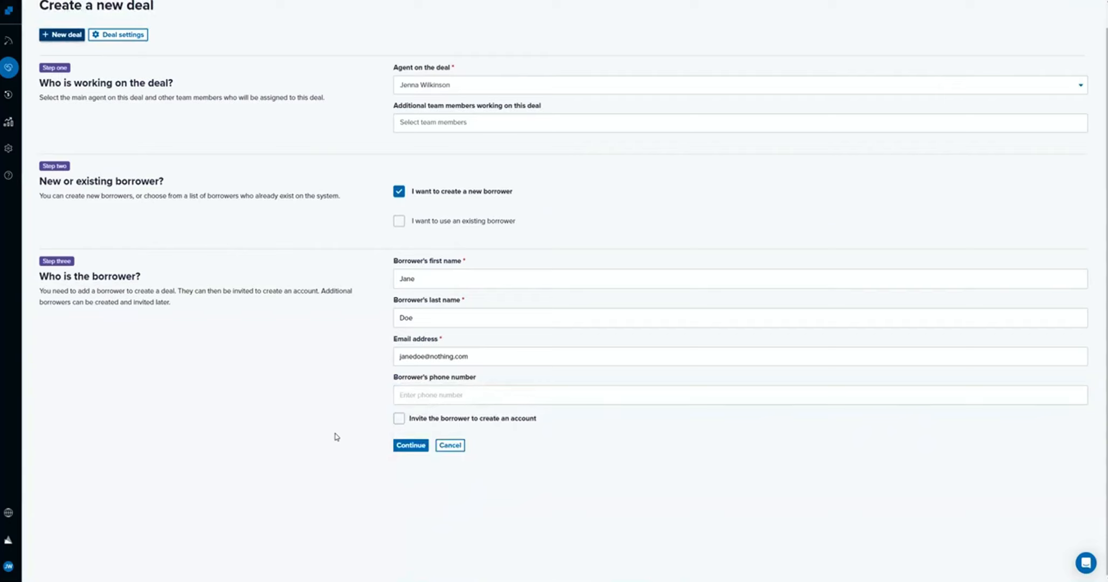
pyautogui.click(421, 448)
# Choose Purchase as the goal of the deal and create the deal.
pyautogui.click(394, 473)
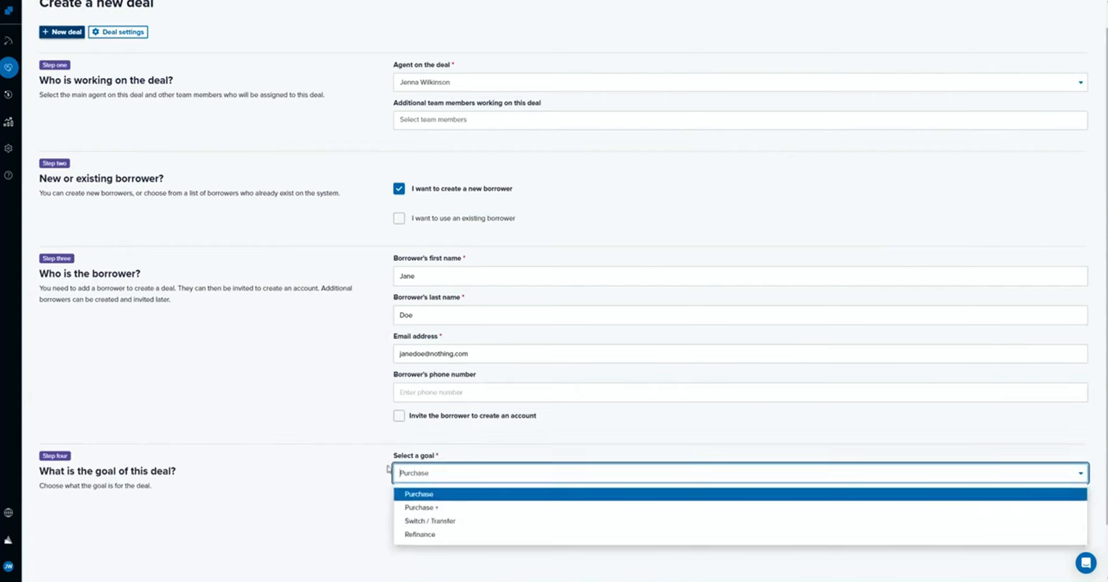
pyautogui.scroll(-1, 388, 469)
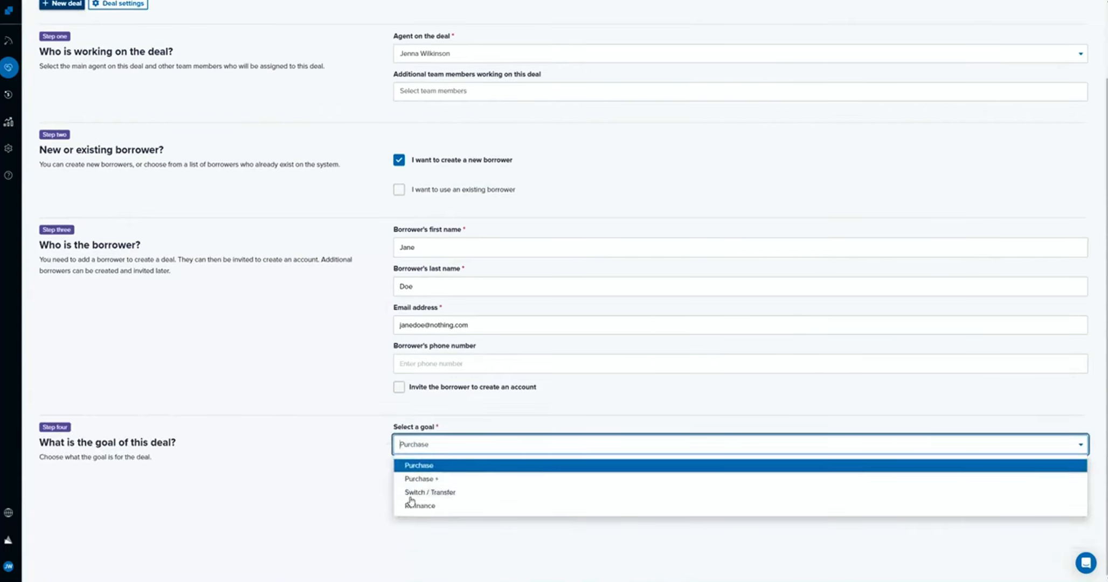
pyautogui.click(427, 467)
pyautogui.click(414, 474)
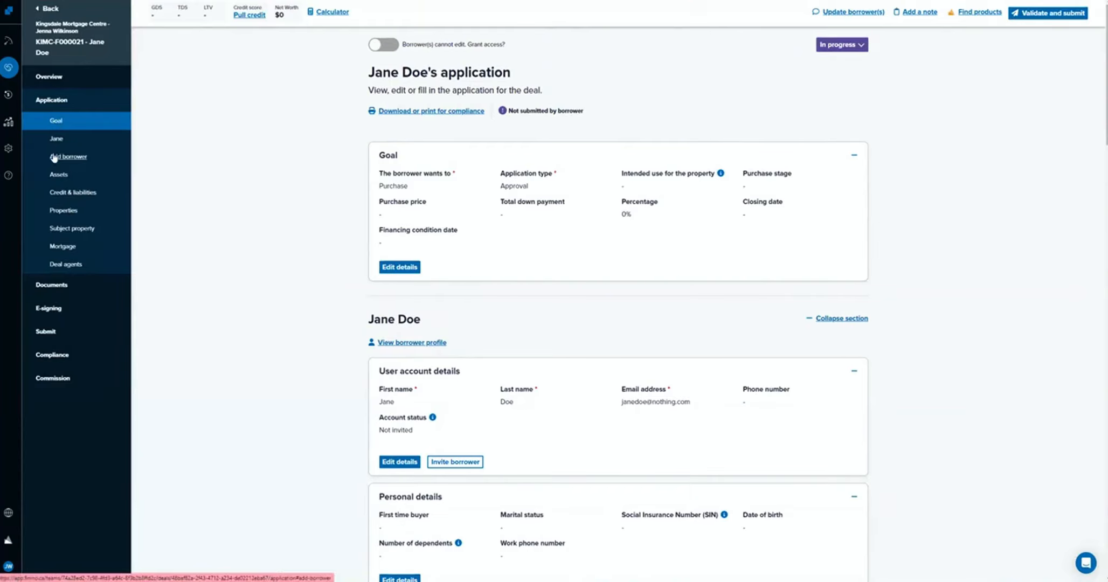
# Open the application's Goal details for editing and set the closing date to Jun 30, 2024.
pyautogui.scroll(-6, 860, 441)
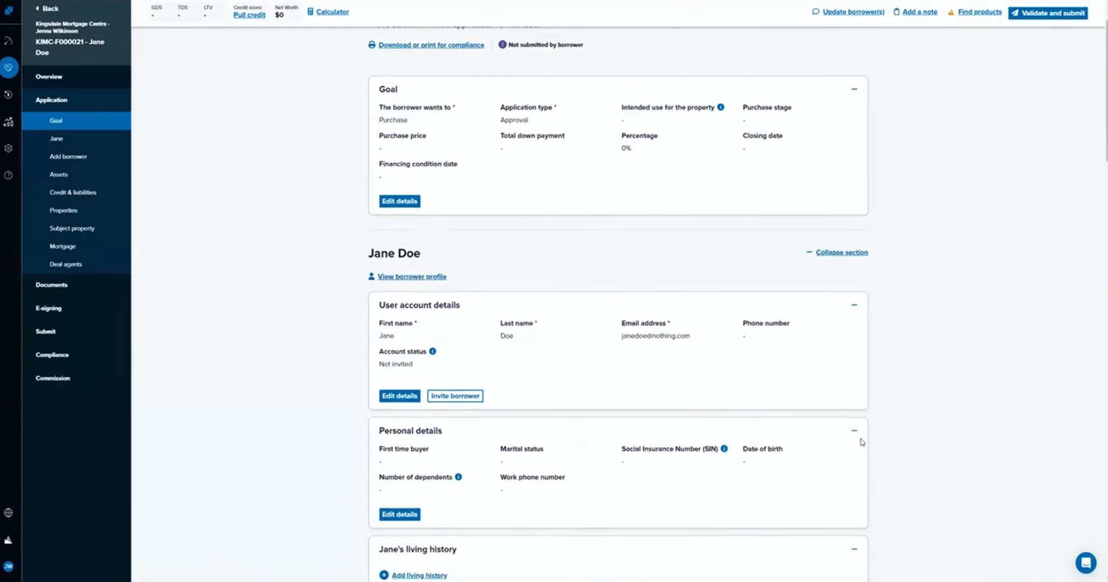
pyautogui.scroll(-6, 696, 398)
pyautogui.scroll(12, 725, 403)
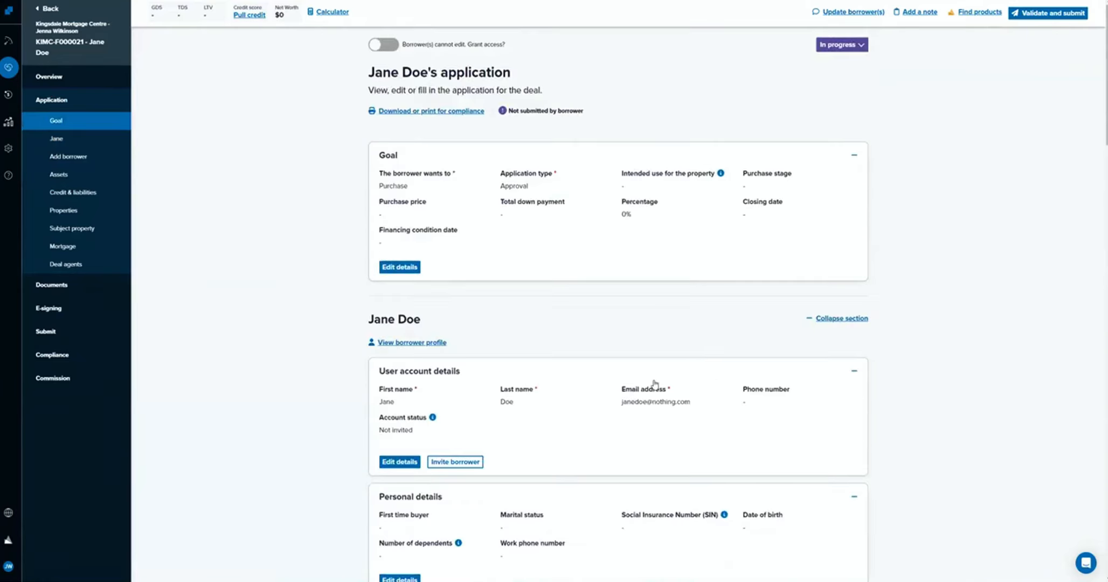
pyautogui.click(397, 267)
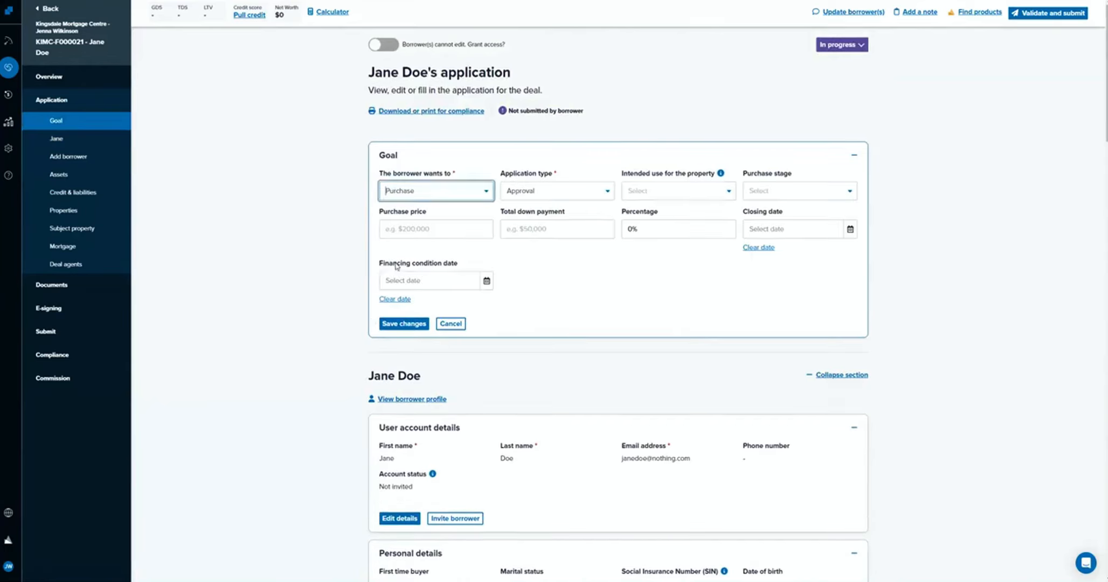
pyautogui.click(850, 231)
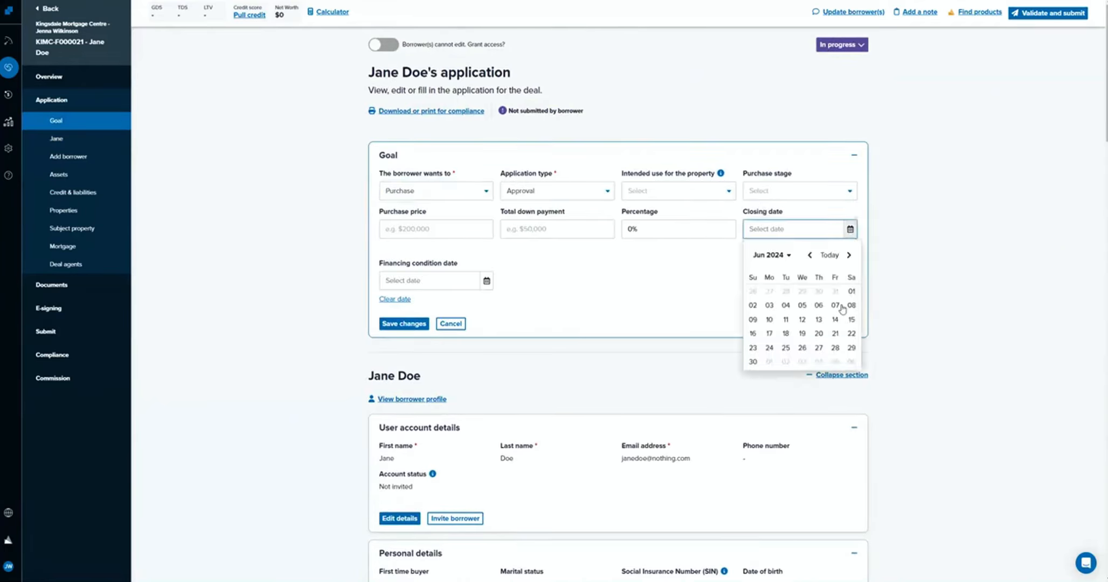
pyautogui.click(753, 362)
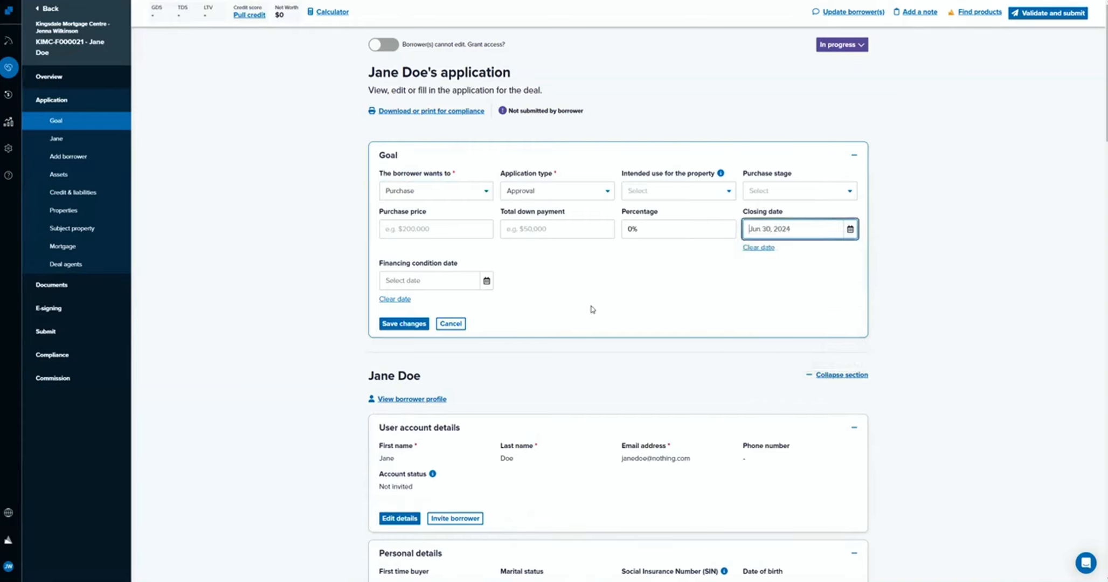
# Set the purchase price to $750,000 and the total down payment to $150,000.
pyautogui.click(443, 231)
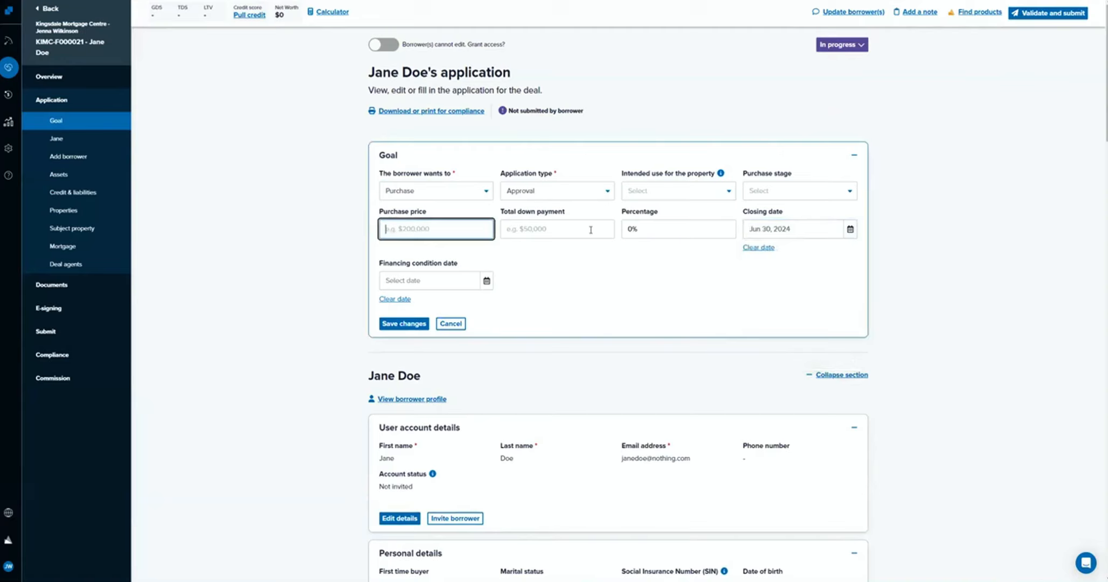
pyautogui.write('7500000')
pyautogui.click(590, 230)
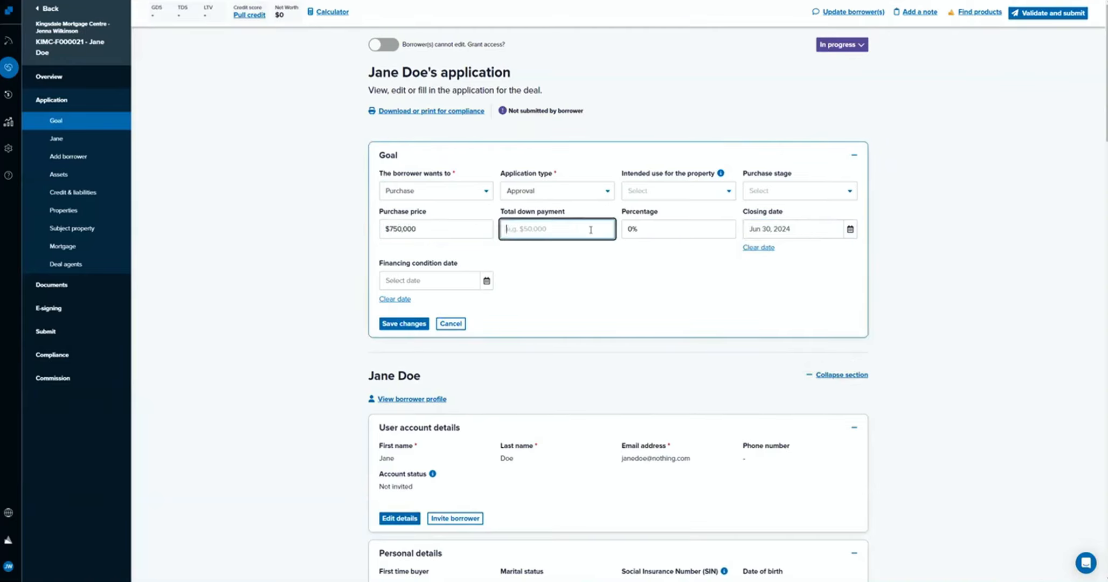
pyautogui.write('1500000')
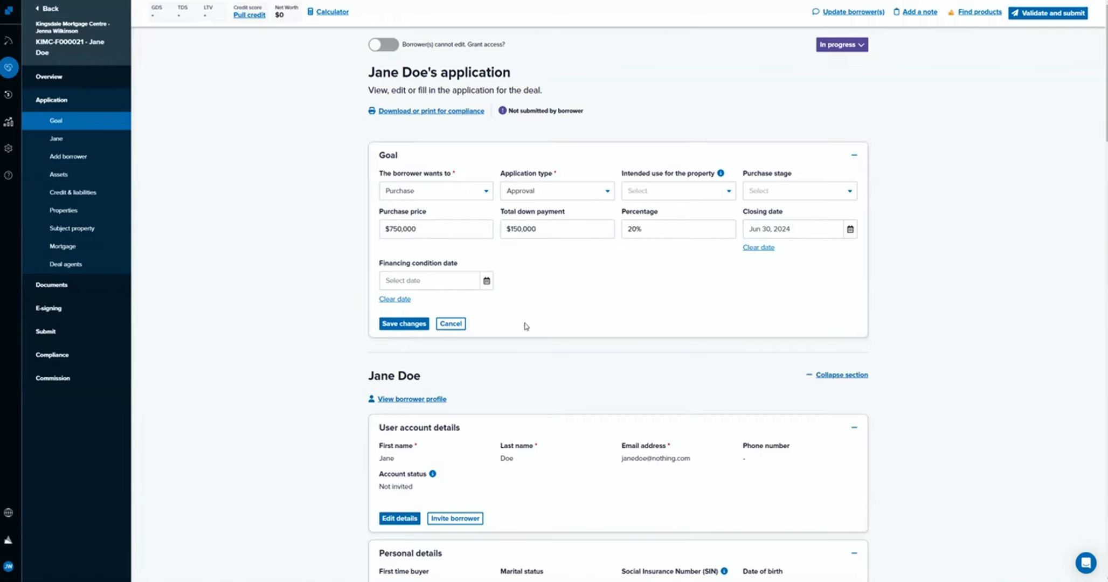
# Set the intended property use to Owner Occupied and the purchase stage to Found the property, and save the goal.
pyautogui.click(486, 280)
pyautogui.click(578, 305)
pyautogui.click(708, 191)
pyautogui.click(700, 212)
pyautogui.click(800, 192)
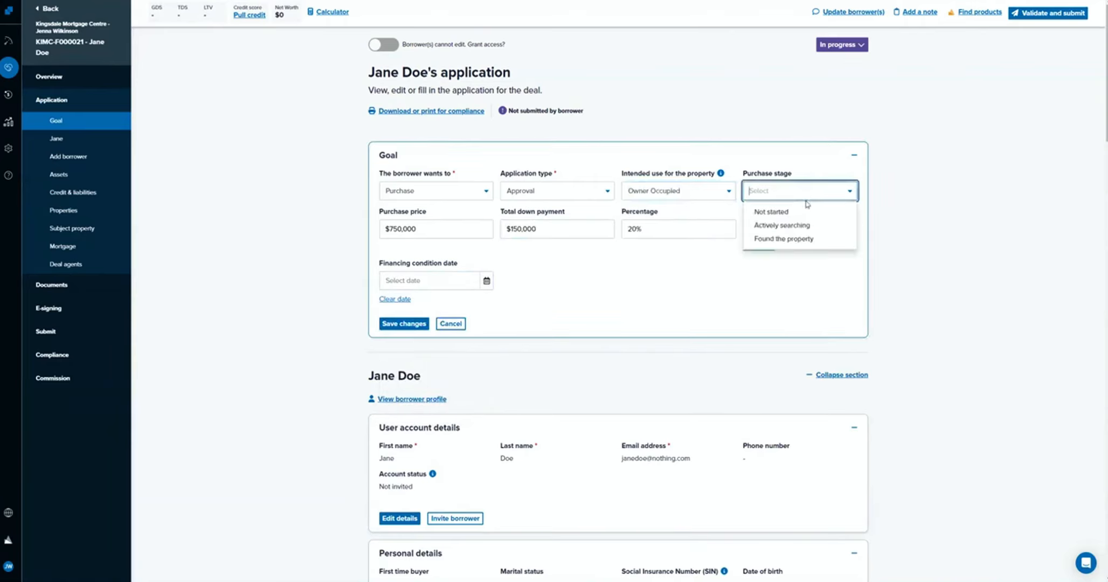
pyautogui.click(806, 239)
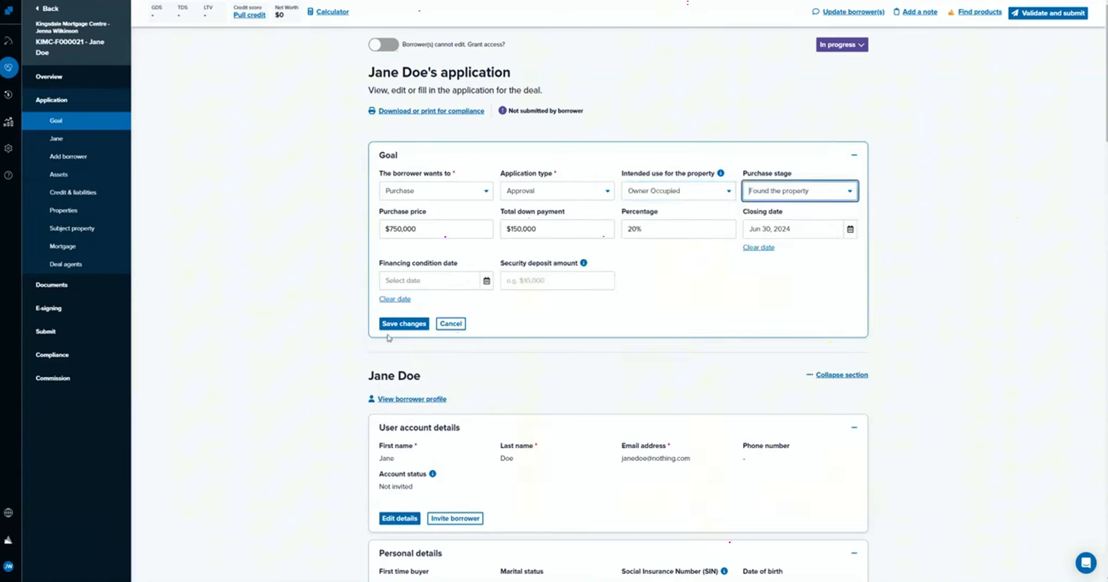
pyautogui.click(415, 323)
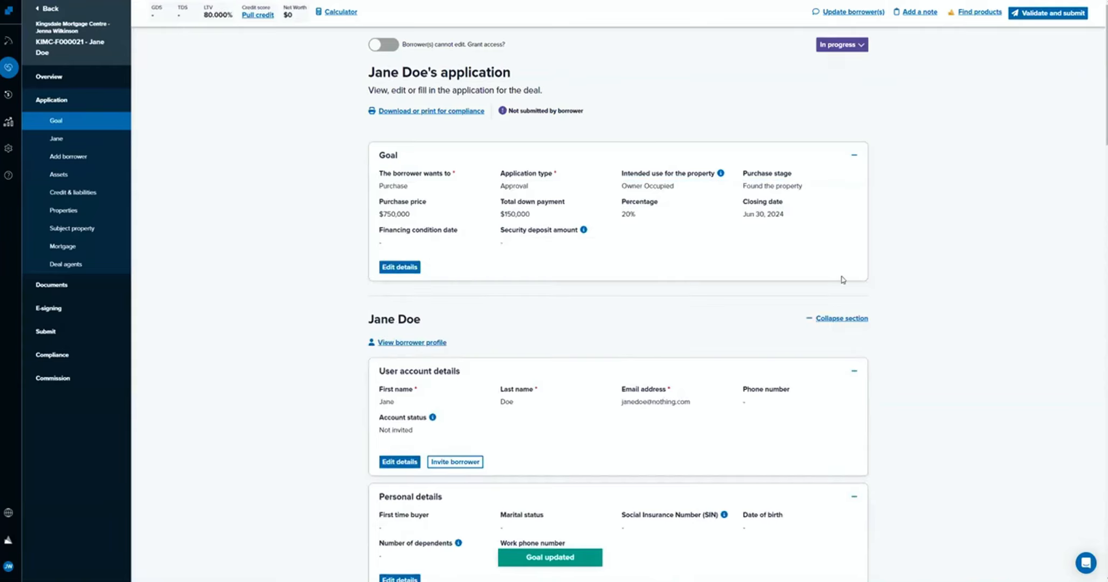
# Open the borrower's user account details for editing and save them as they are.
pyautogui.scroll(-2, 824, 265)
pyautogui.scroll(-1, 782, 211)
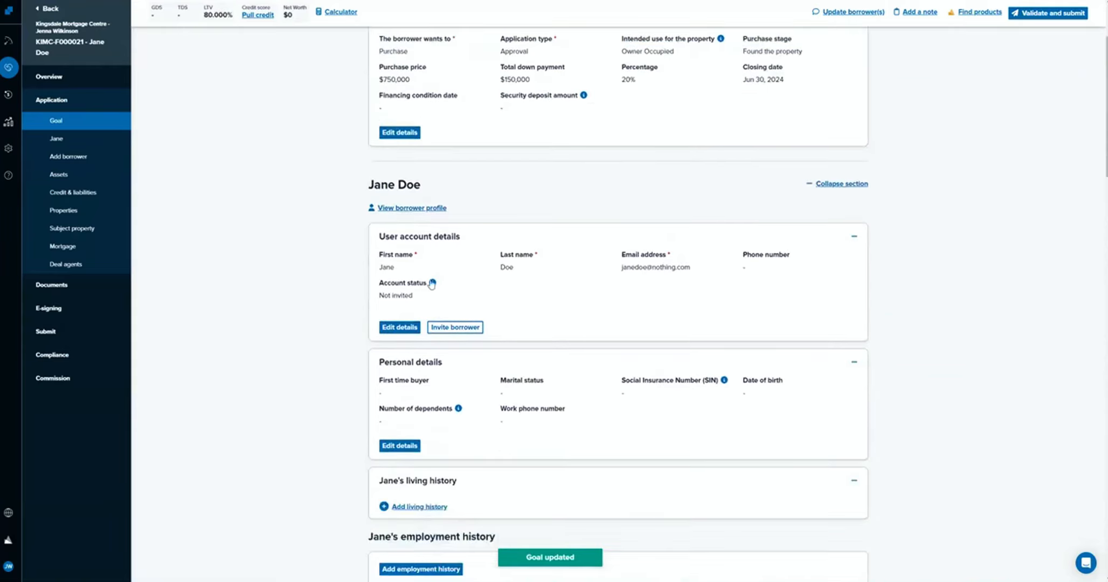
pyautogui.click(400, 327)
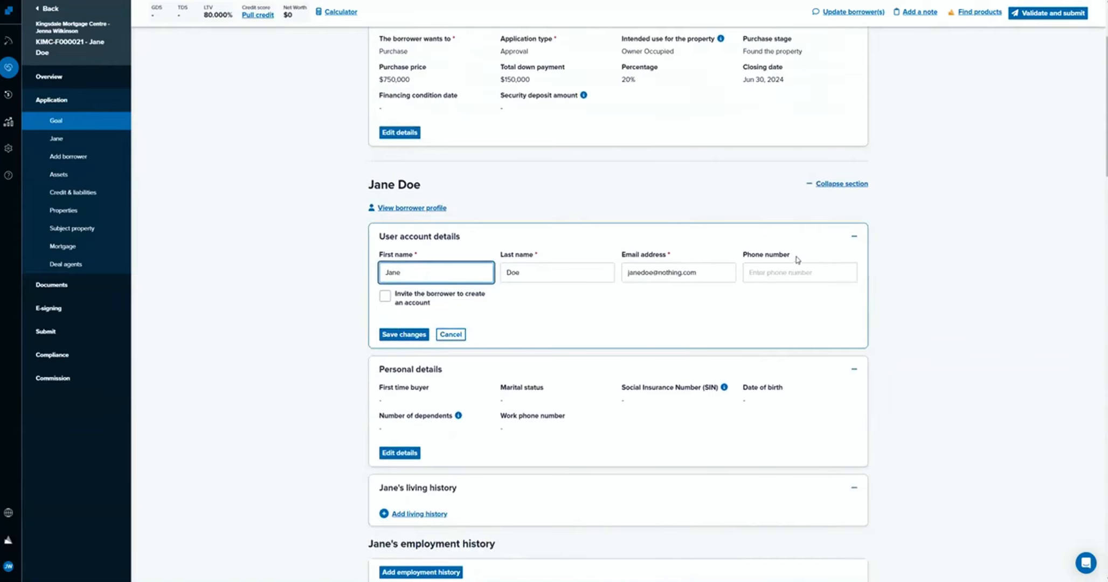
pyautogui.click(394, 335)
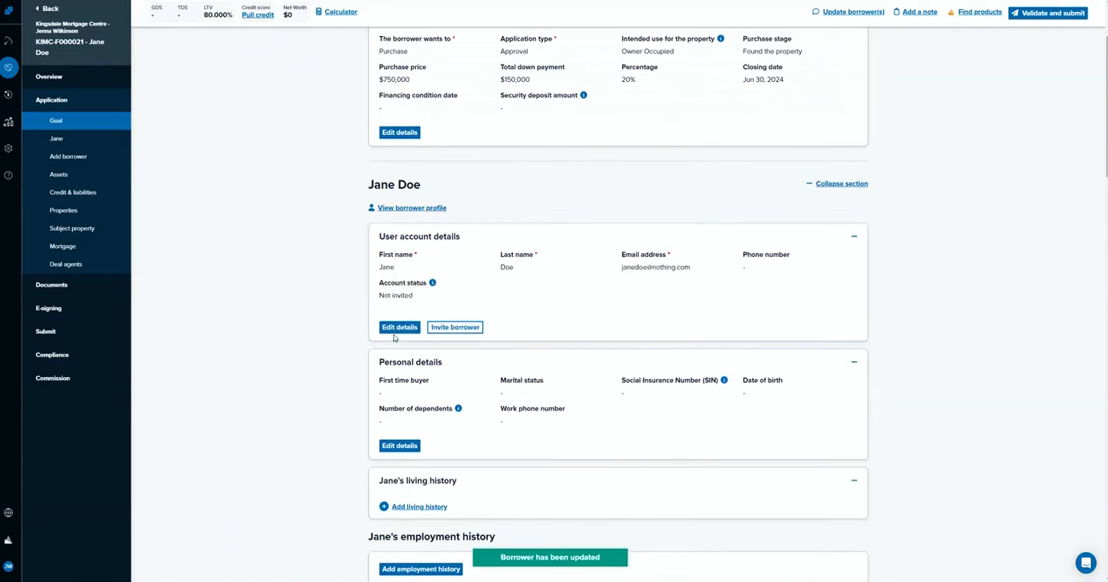
# In the borrower's personal details, set first time buyer to Yes and marital status to Single.
pyautogui.click(417, 447)
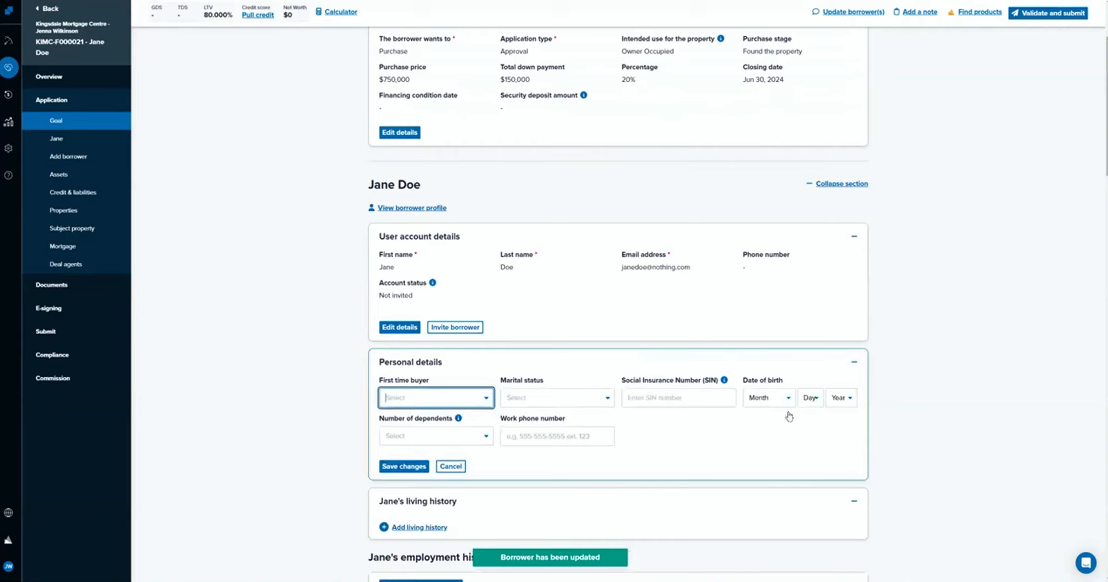
pyautogui.click(420, 404)
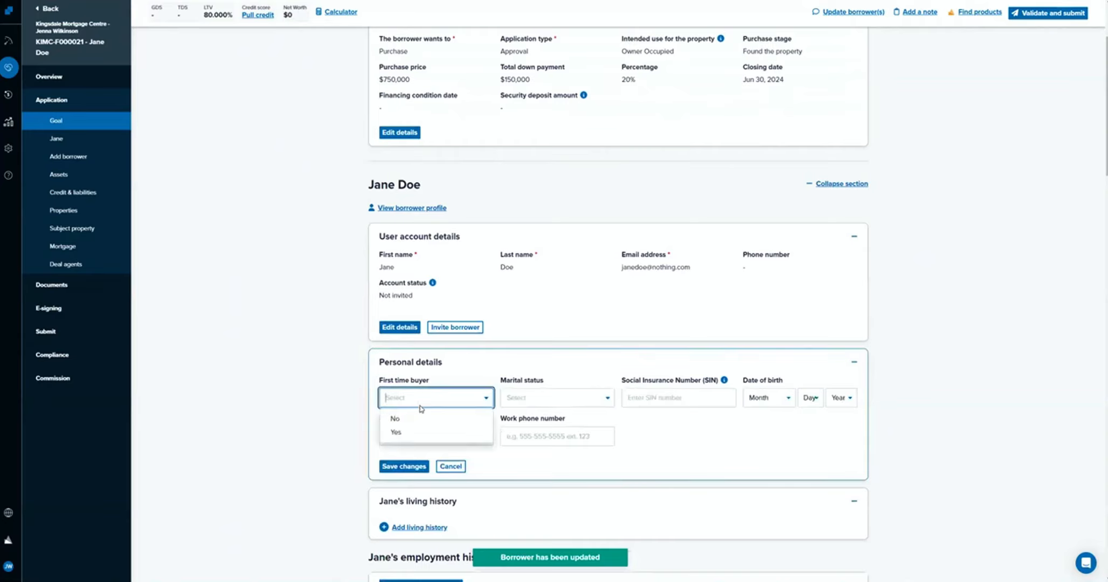
pyautogui.click(424, 432)
pyautogui.click(579, 401)
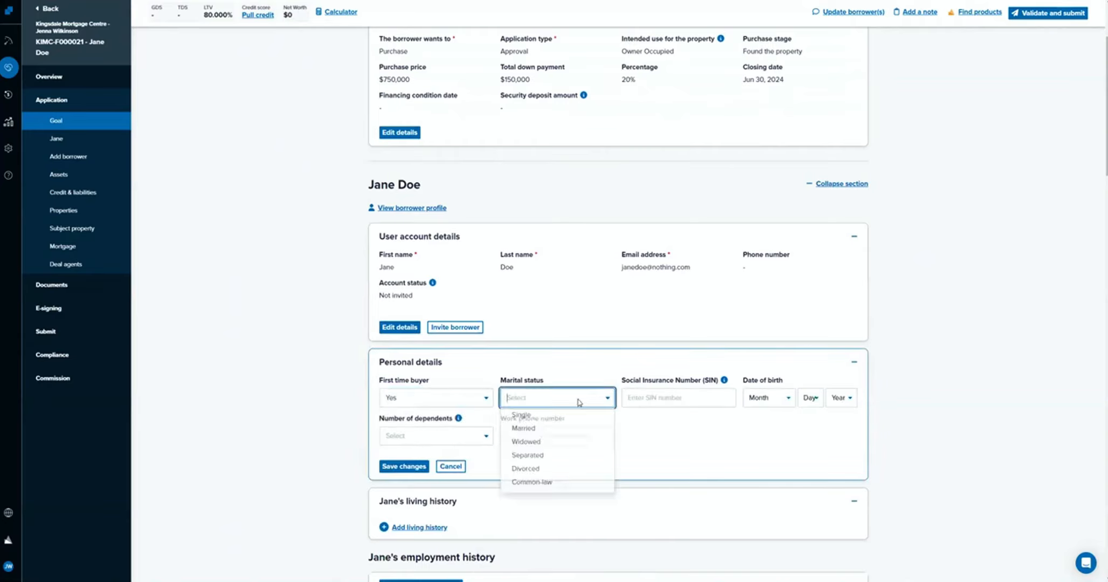
pyautogui.click(574, 418)
pyautogui.click(648, 396)
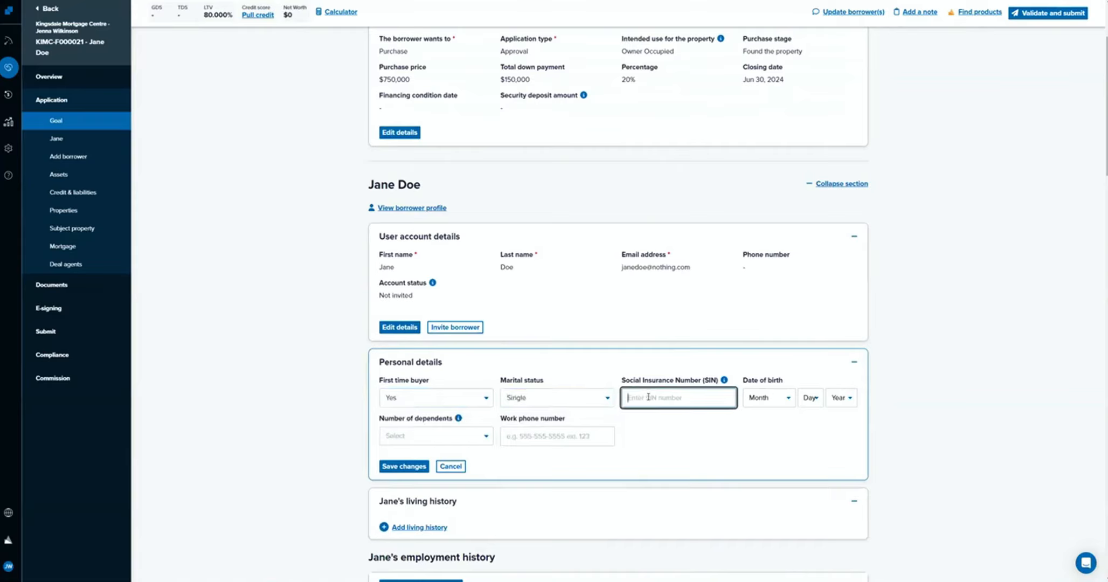
pyautogui.click(692, 440)
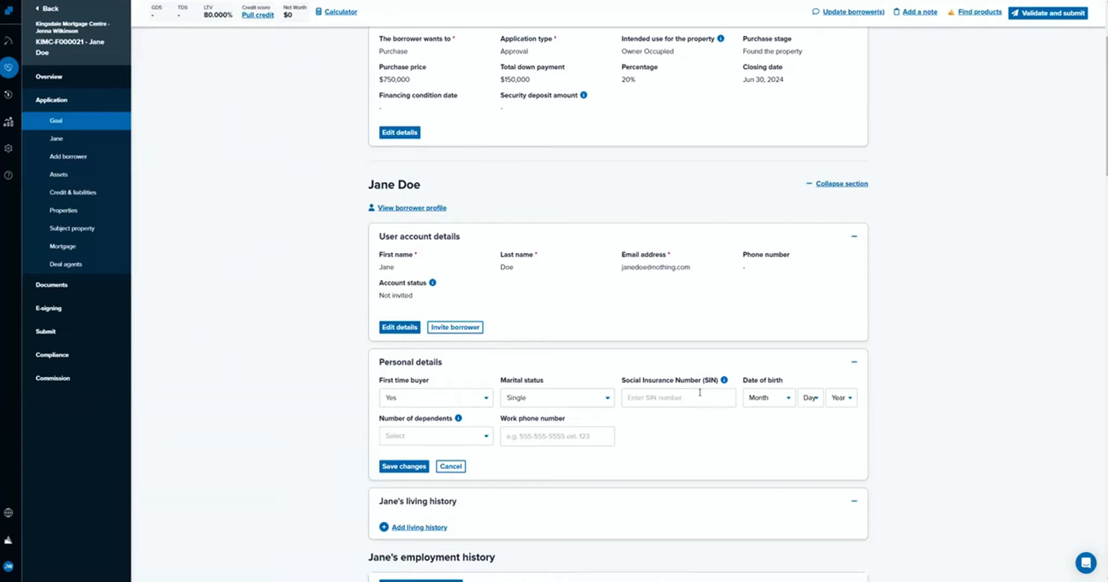
# Select the month, day and year of the borrower's date of birth.
pyautogui.click(778, 397)
pyautogui.click(766, 419)
pyautogui.click(799, 399)
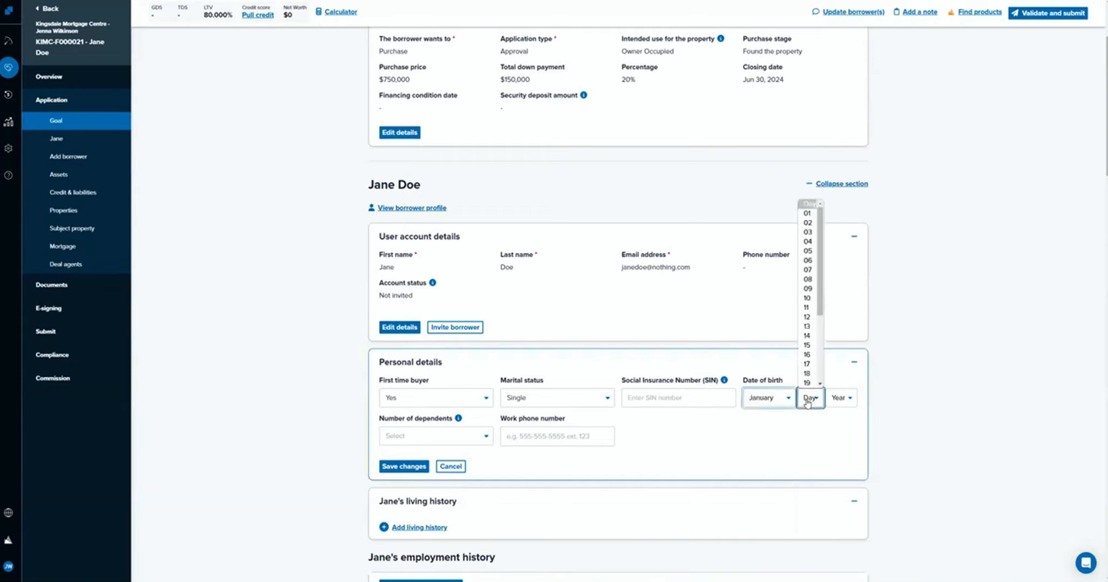
pyautogui.click(808, 216)
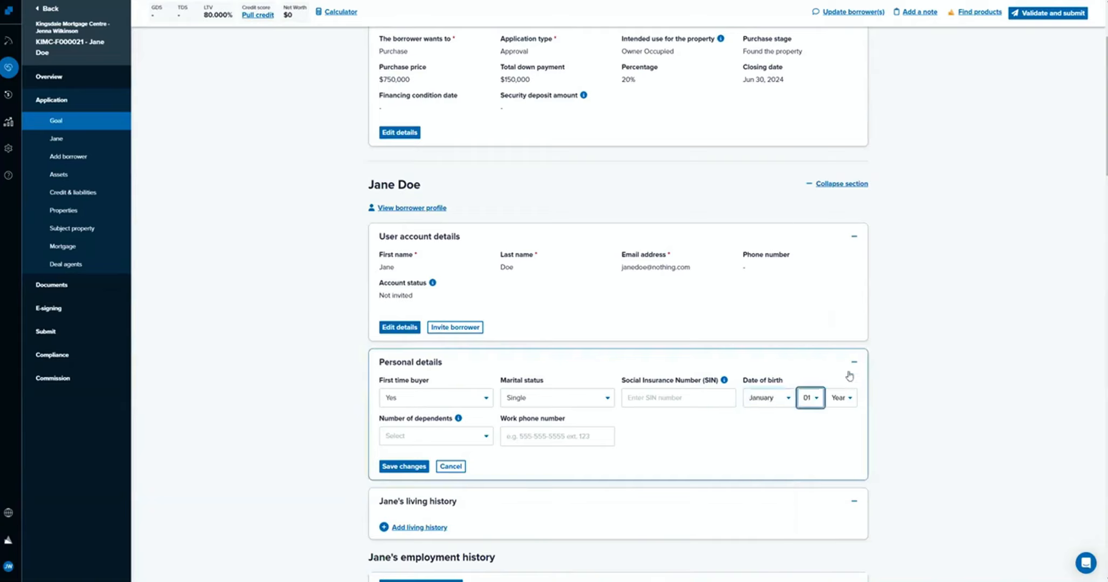
pyautogui.click(842, 398)
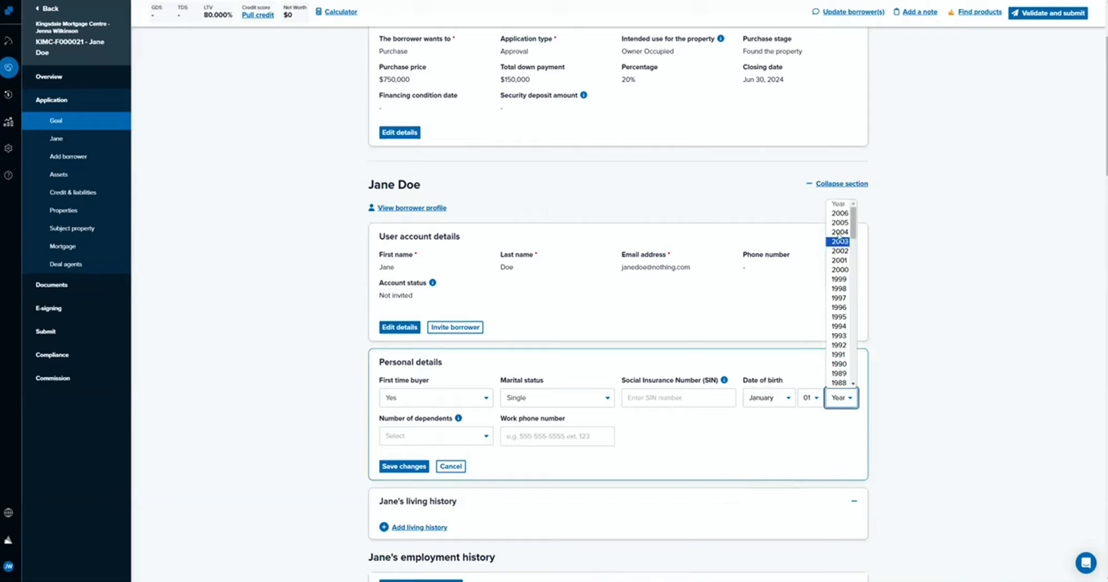
pyautogui.click(839, 270)
# Set the number of dependents to No Dependents and save the personal details.
pyautogui.click(446, 443)
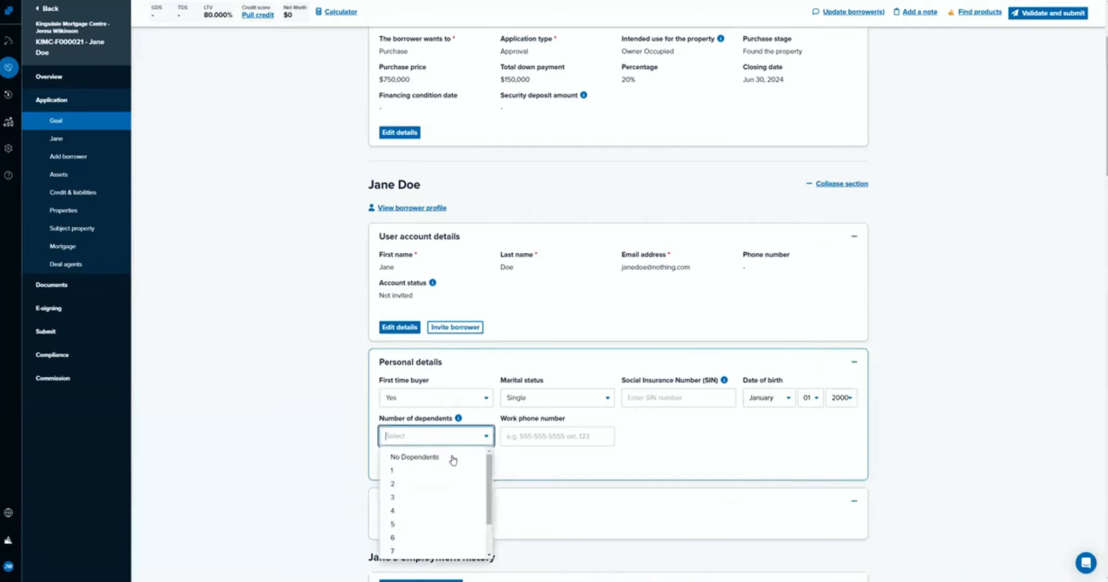
pyautogui.click(453, 458)
pyautogui.click(404, 466)
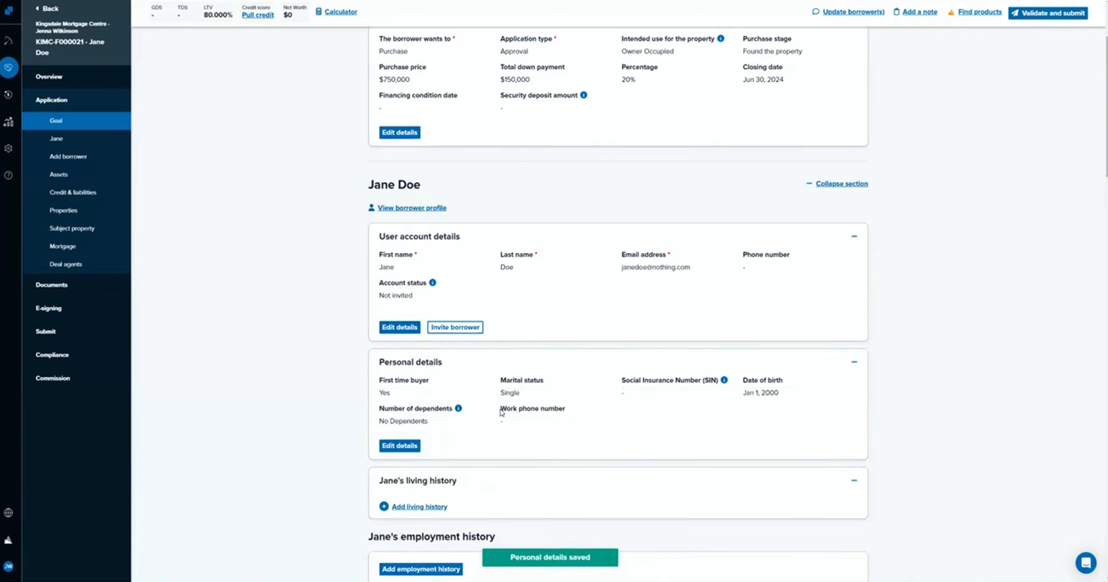
pyautogui.moveTo(501, 408); pyautogui.dragTo(565, 415)
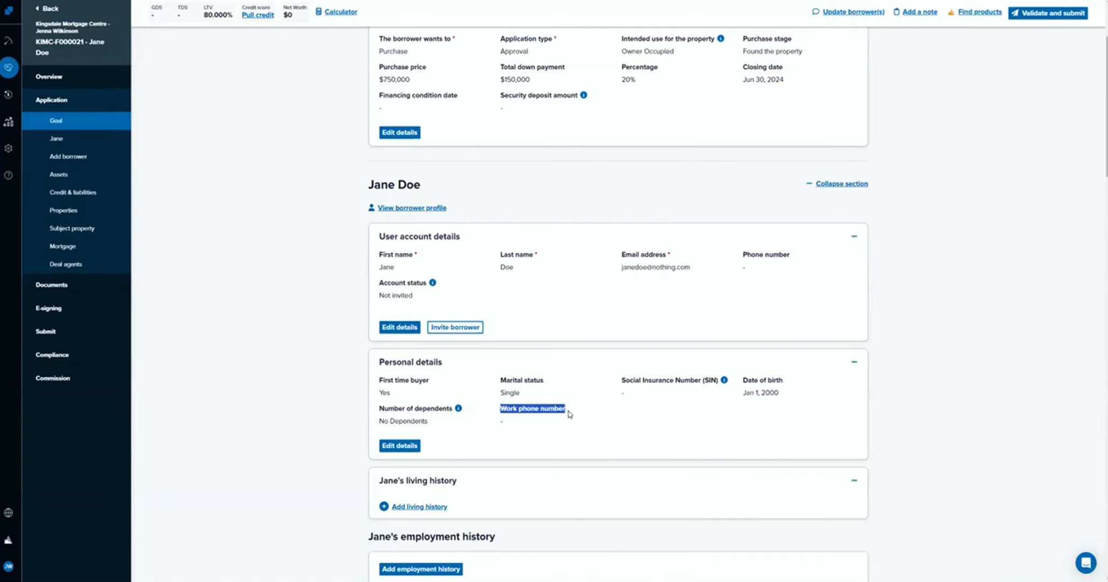
# Add a living history entry for the borrower with country Canada and fill in the current address from the suggested addresses.
pyautogui.click(568, 414)
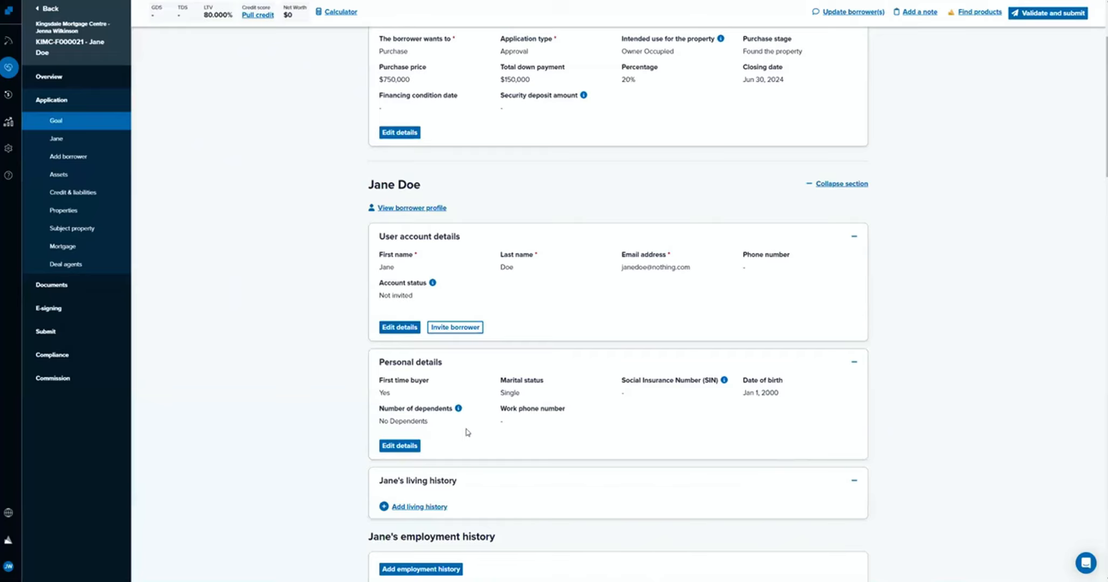
pyautogui.scroll(-2, 450, 445)
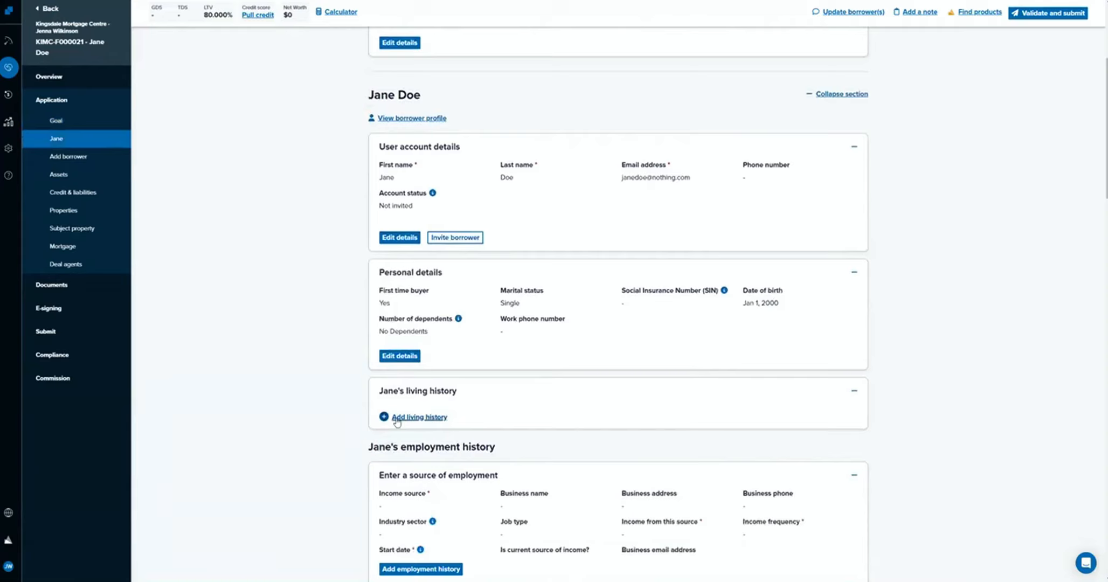
pyautogui.click(415, 417)
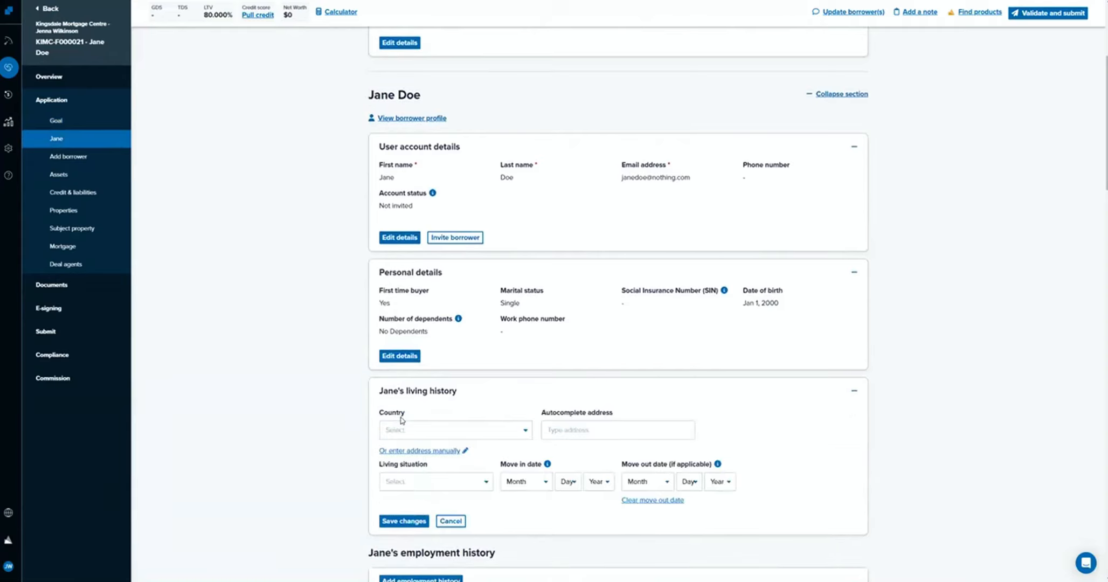
pyautogui.click(427, 426)
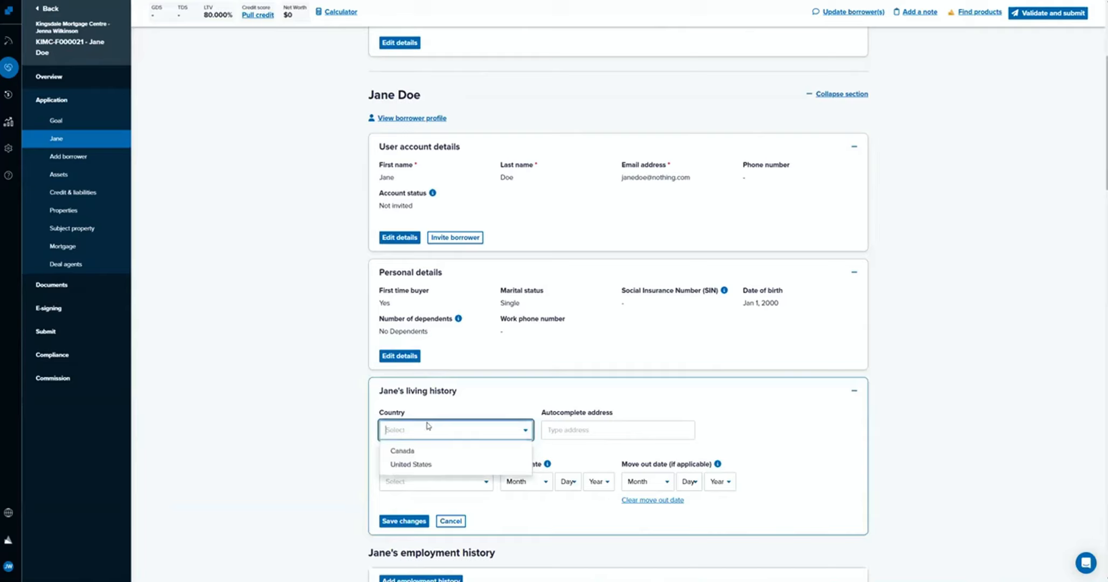
pyautogui.click(431, 452)
pyautogui.click(565, 432)
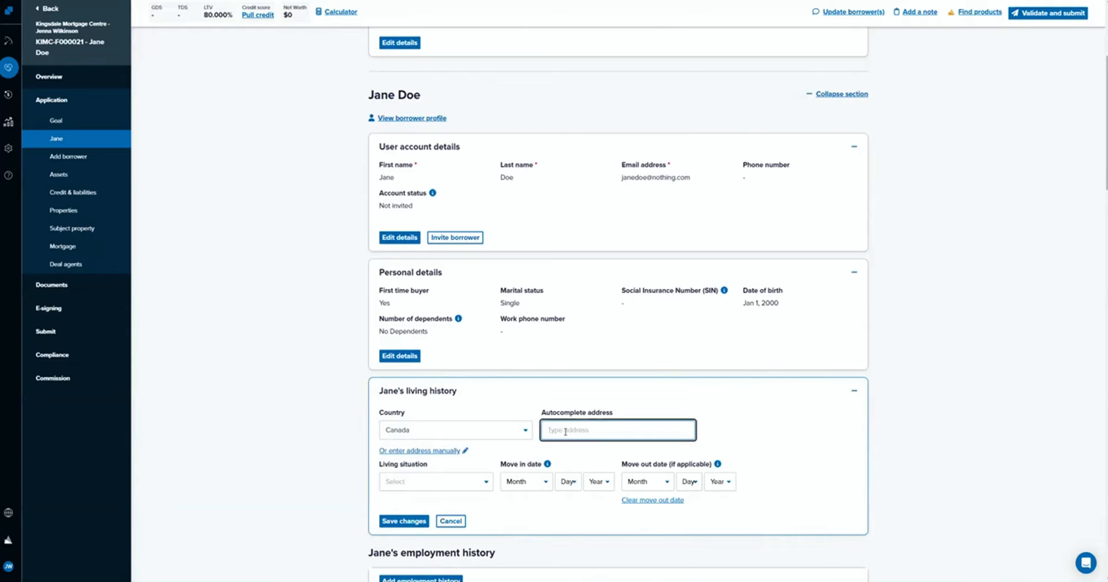
pyautogui.write('123')
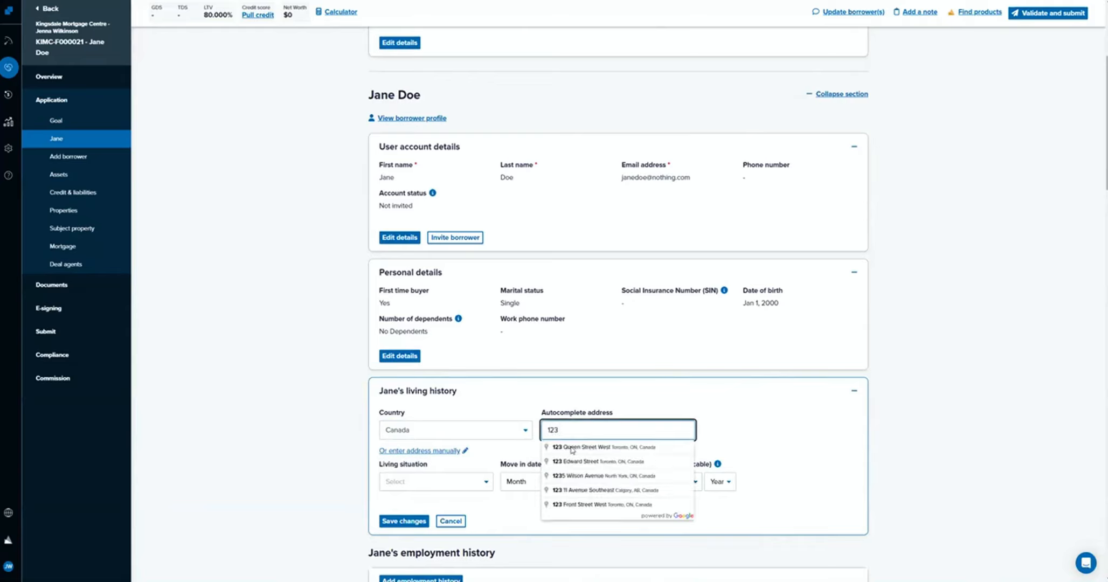
pyautogui.click(572, 450)
pyautogui.scroll(-3, 620, 377)
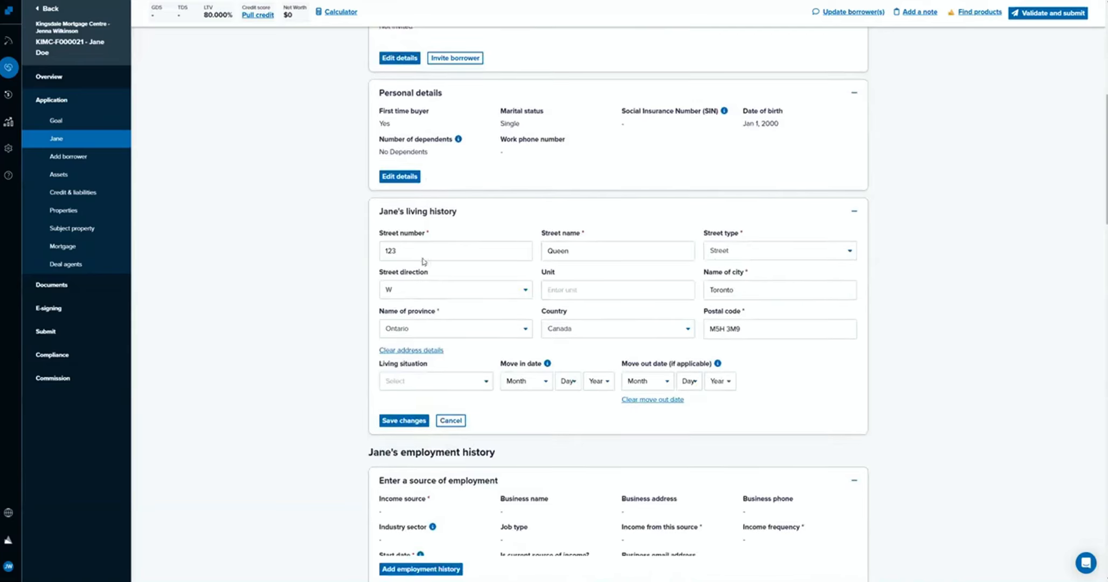
pyautogui.moveTo(751, 326); pyautogui.dragTo(658, 323)
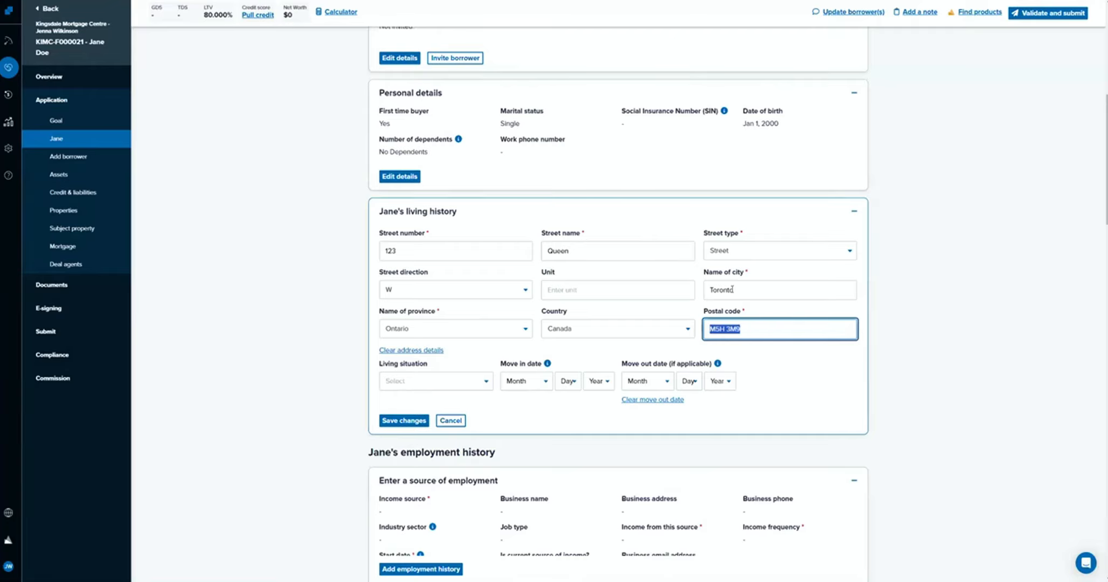
# Set the living situation to Renting with a current rent of $1,500 per month, and exclude it from TDS calculations.
pyautogui.click(435, 382)
pyautogui.click(434, 399)
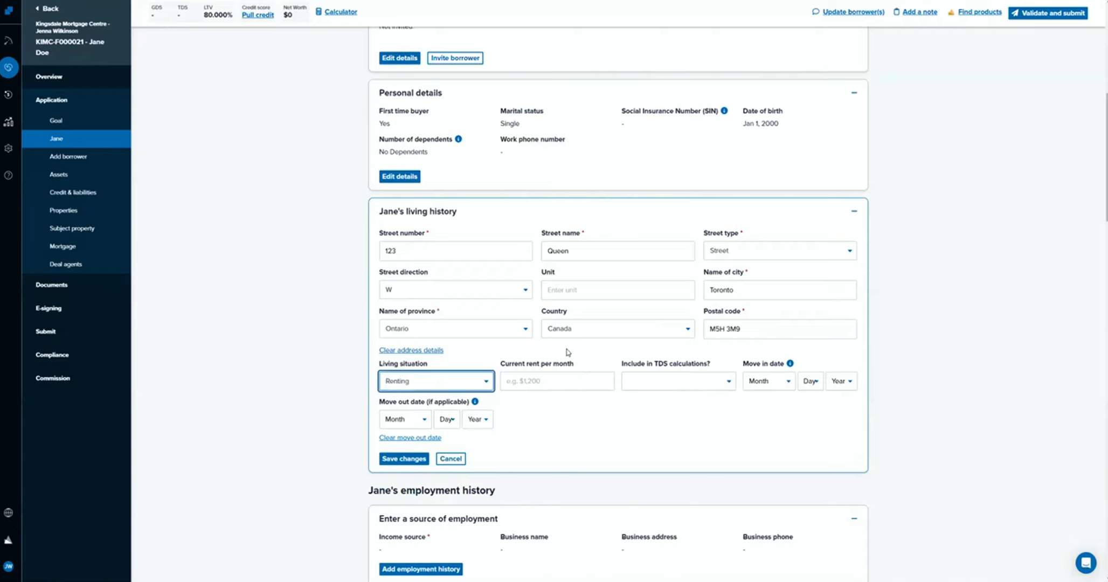
pyautogui.click(542, 380)
pyautogui.write('1,500')
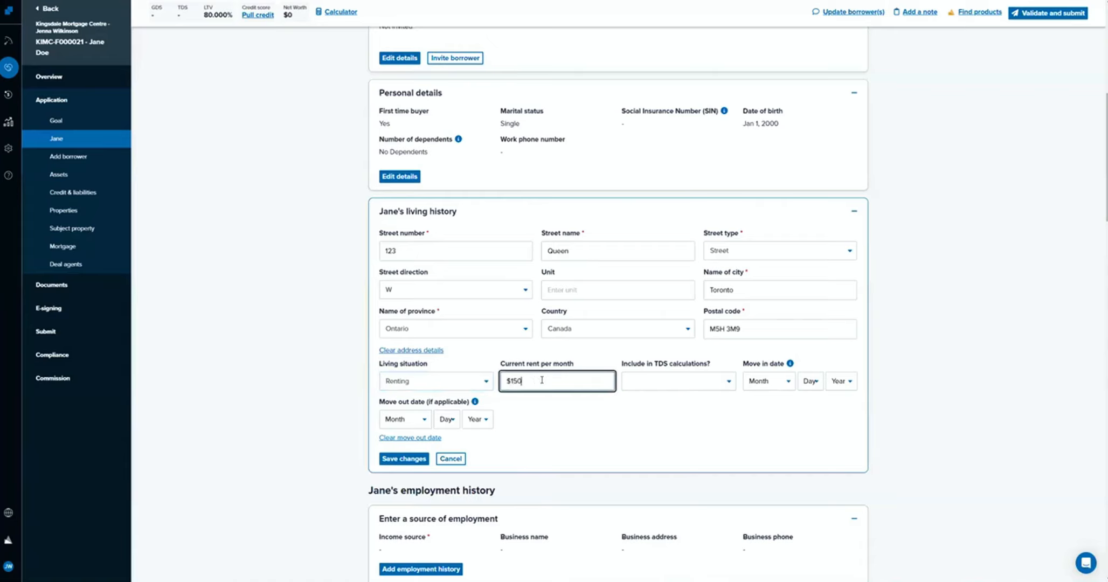
pyautogui.click(661, 385)
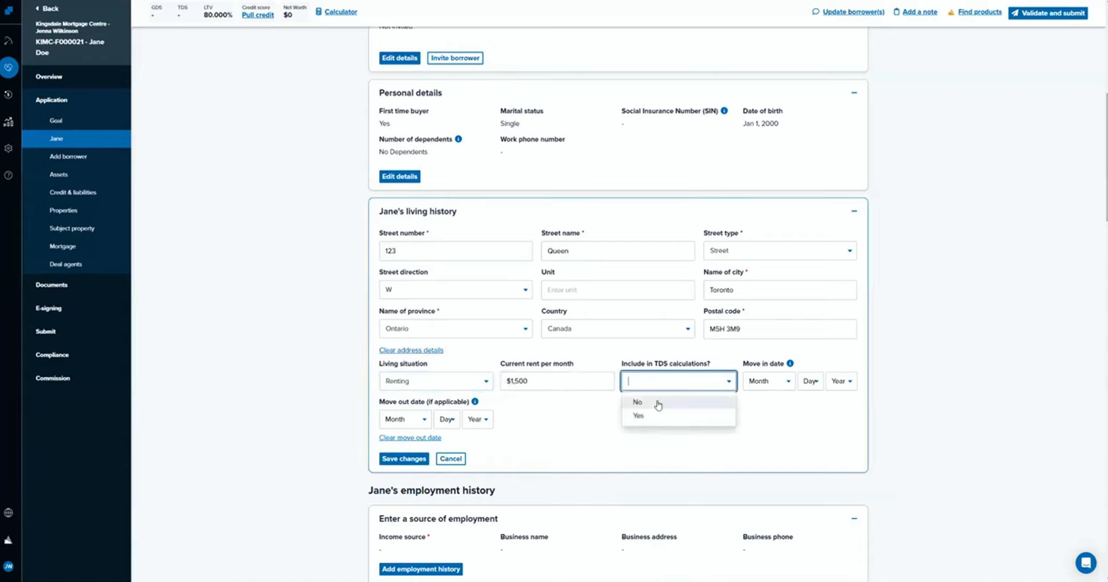
pyautogui.click(655, 399)
# Set the current address's move in date to January 01, 2023.
pyautogui.click(765, 381)
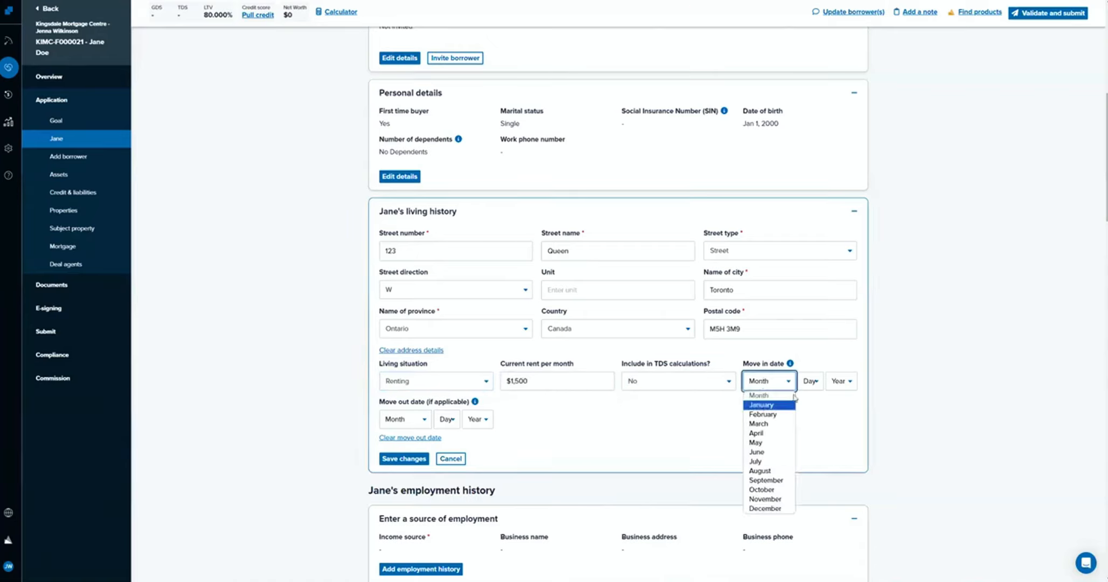
pyautogui.click(761, 404)
pyautogui.click(810, 381)
pyautogui.click(809, 405)
pyautogui.click(838, 385)
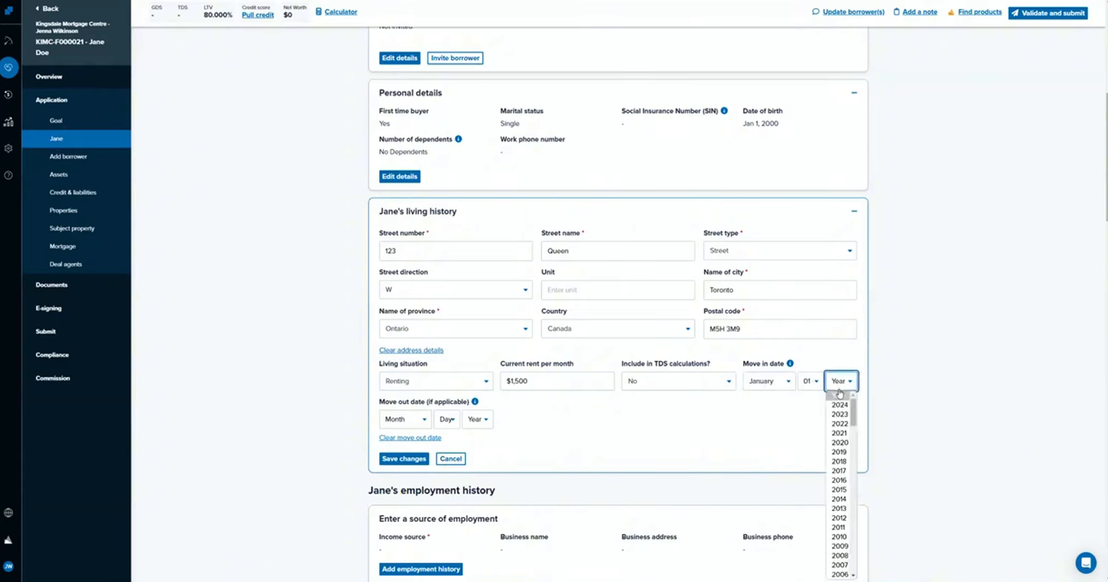
pyautogui.click(841, 414)
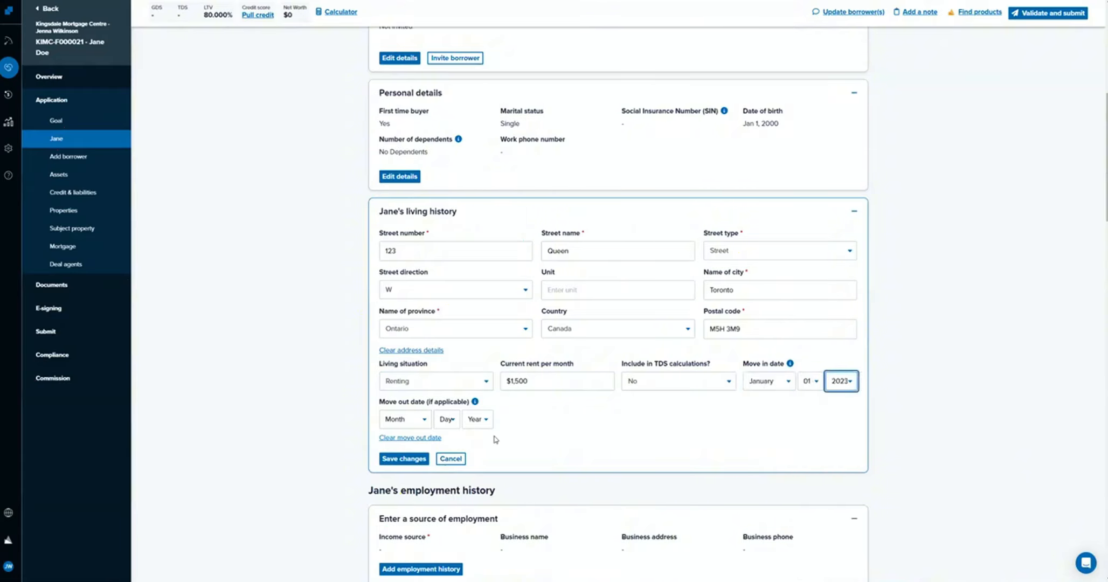
pyautogui.click(424, 426)
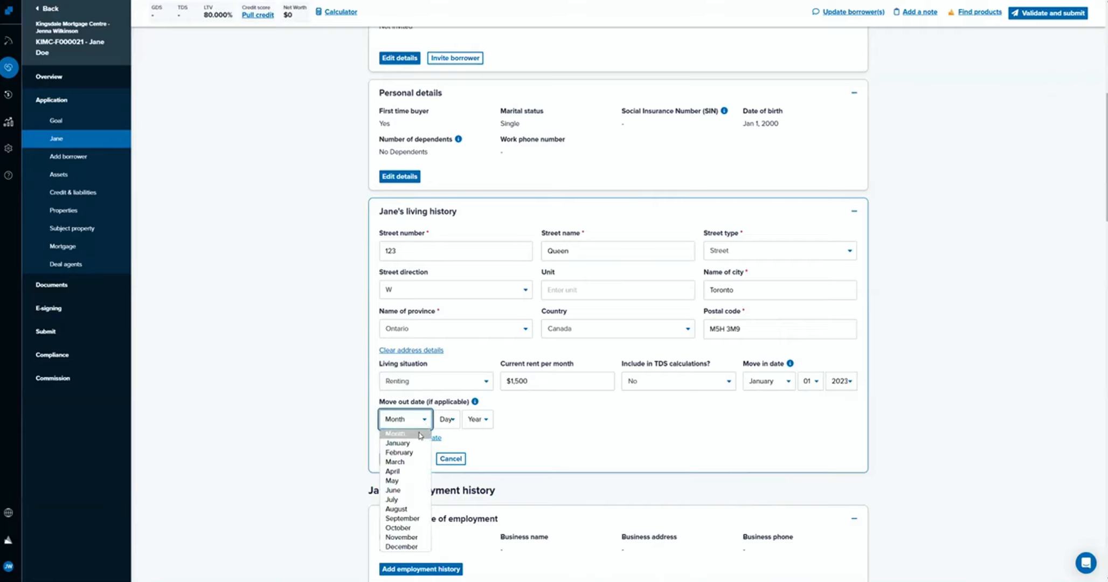
pyautogui.click(421, 443)
pyautogui.click(447, 419)
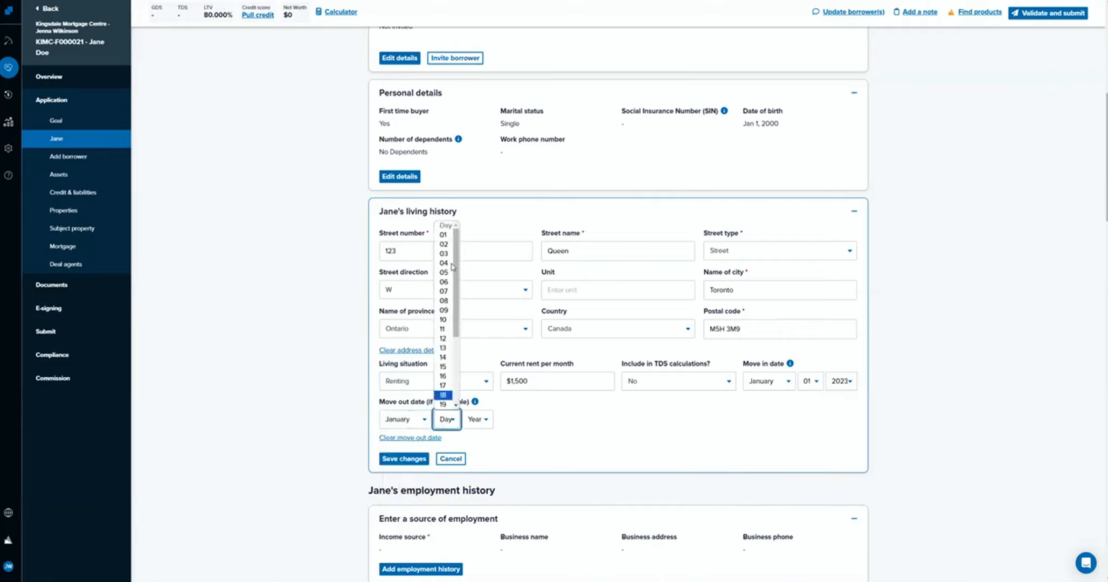
pyautogui.click(448, 236)
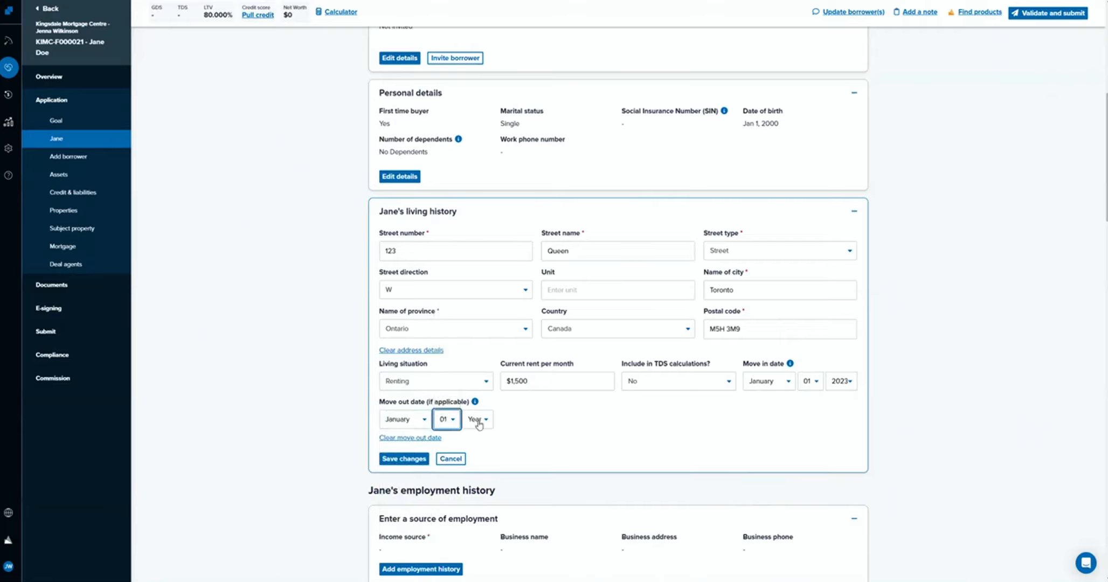
pyautogui.click(411, 422)
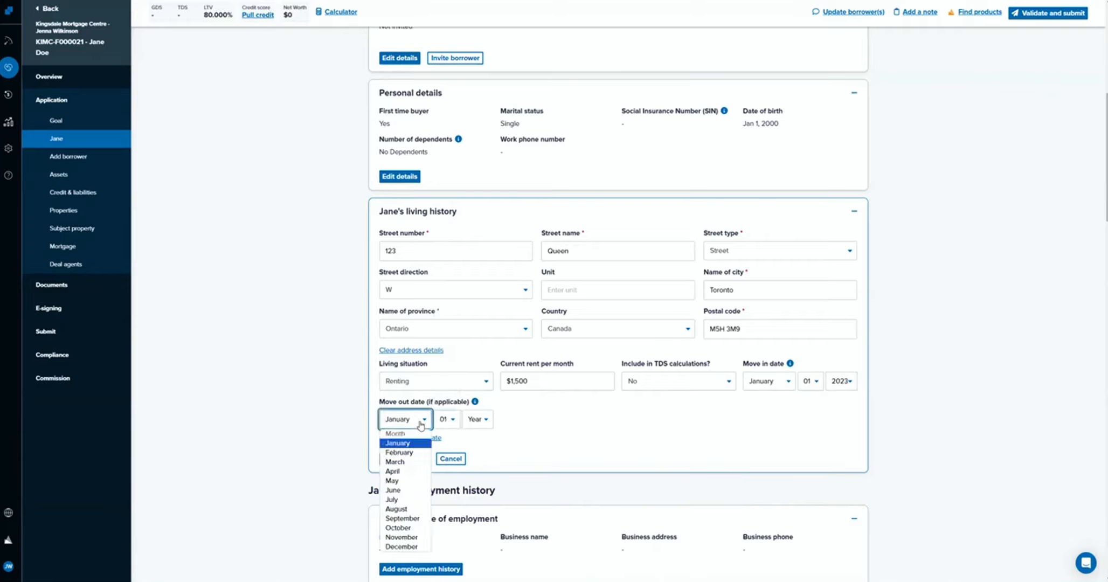
pyautogui.click(450, 427)
pyautogui.click(440, 441)
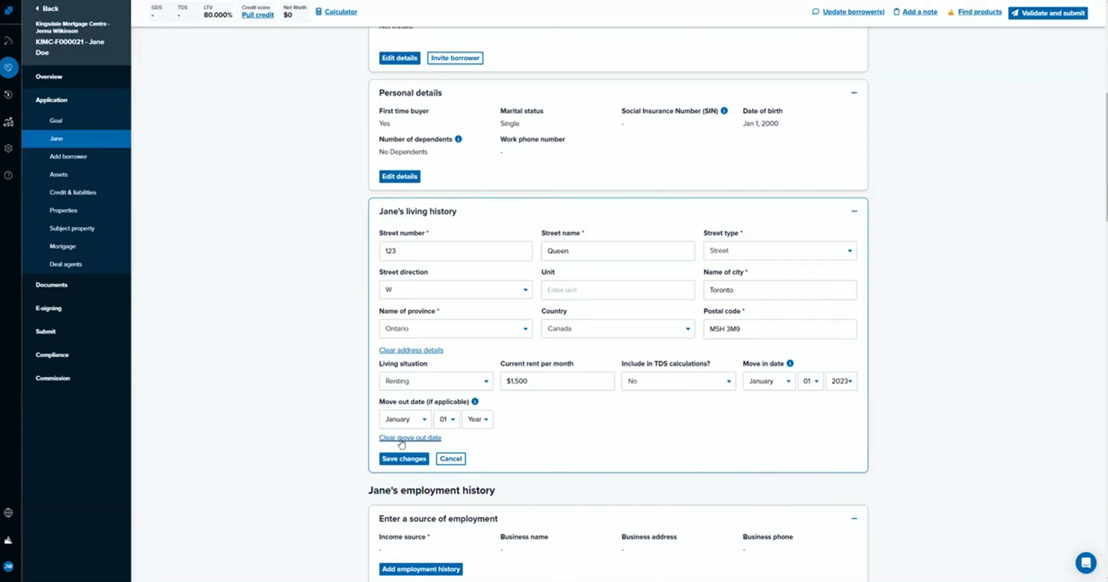
pyautogui.click(589, 408)
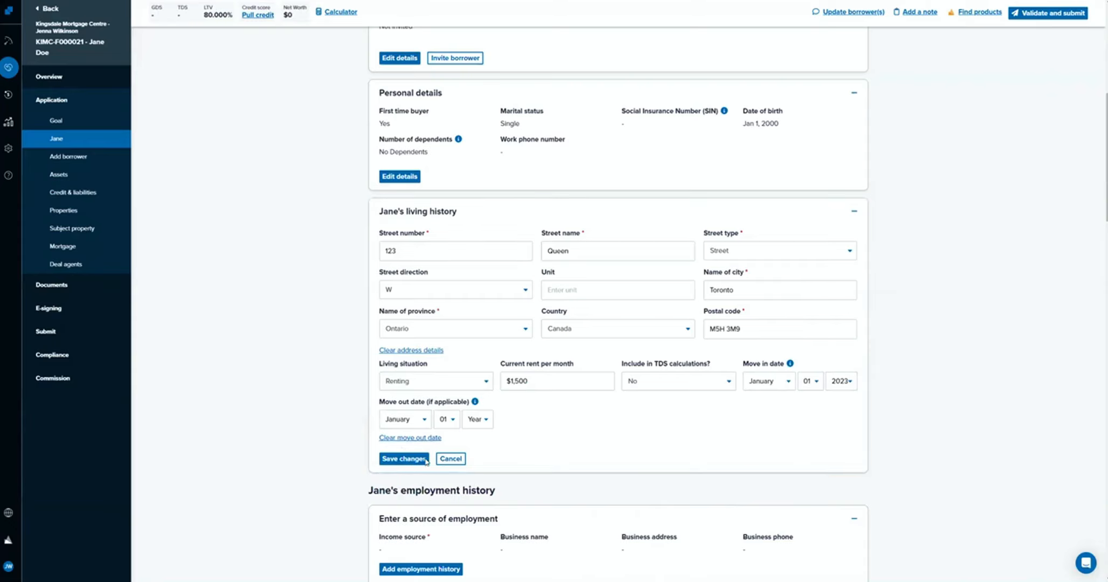
# Save the current address entry in the borrower's living history and check its time at the address.
pyautogui.click(407, 462)
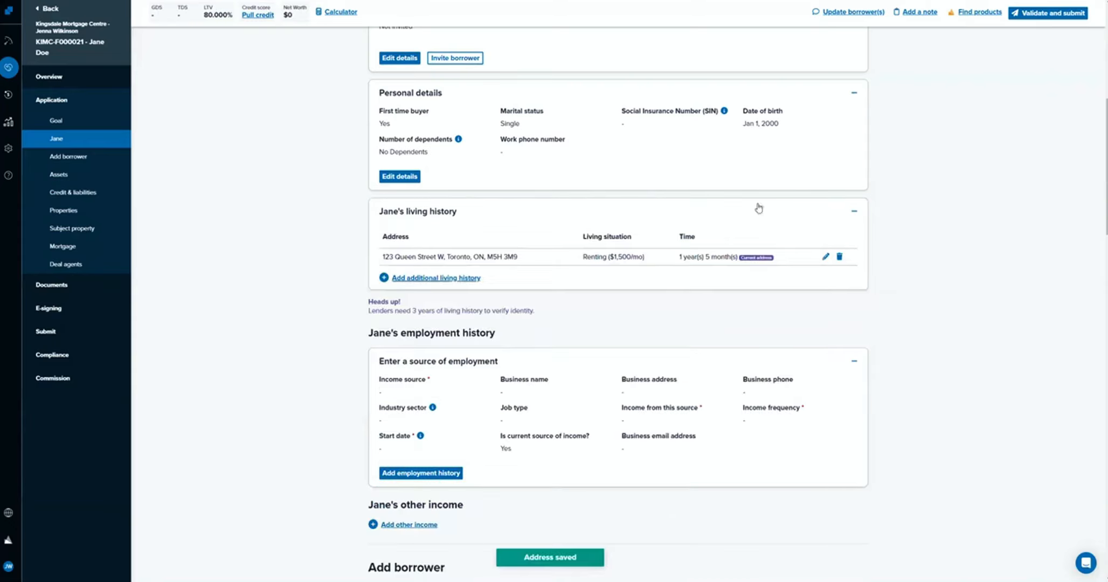
pyautogui.moveTo(680, 257); pyautogui.dragTo(739, 258)
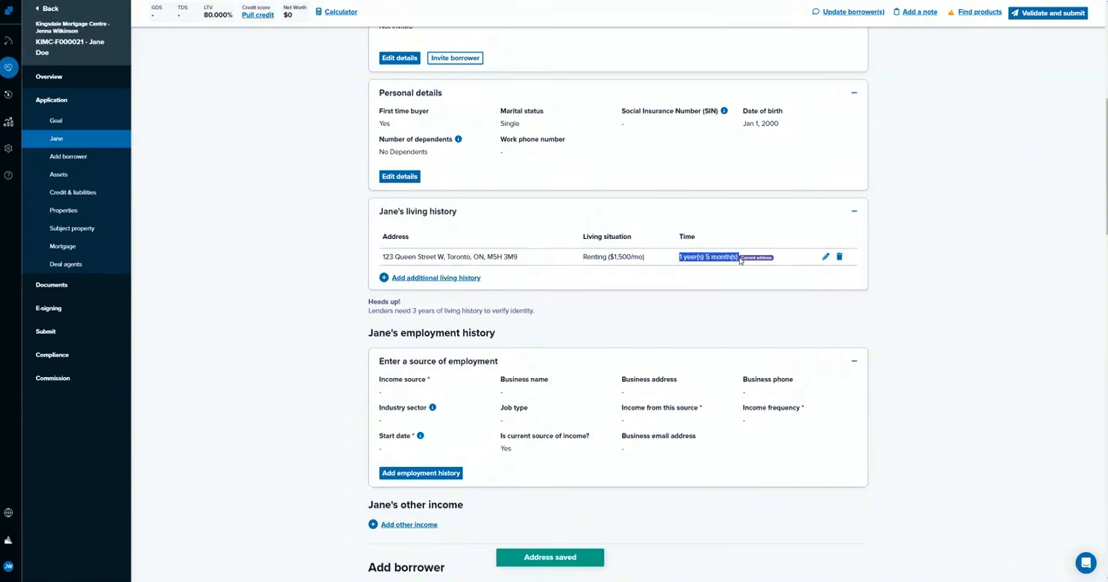
# Start an additional living history entry for the borrower and open its country choices.
pyautogui.click(451, 280)
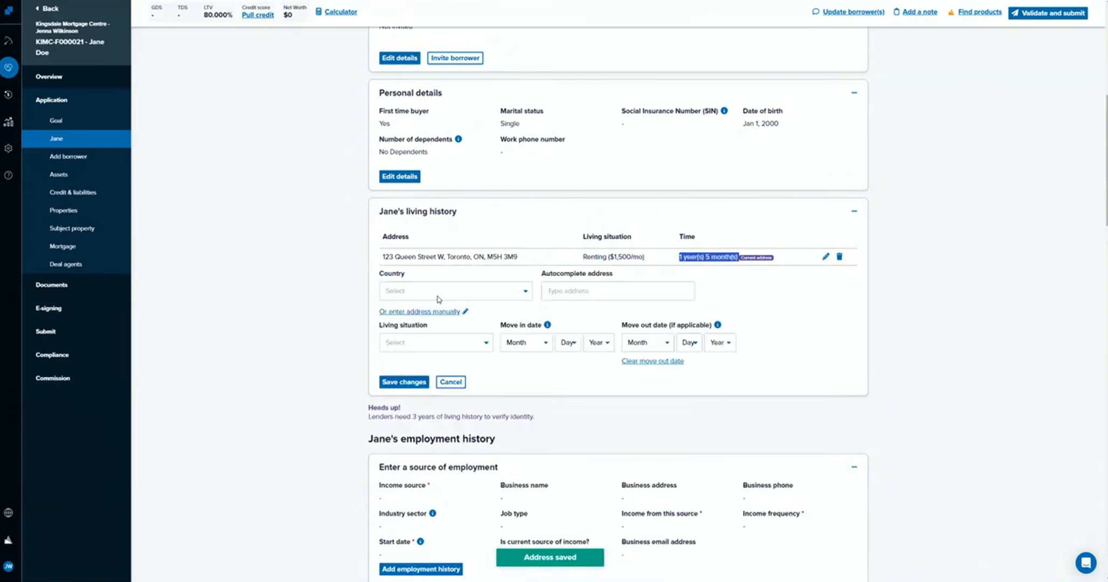
pyautogui.click(441, 296)
pyautogui.write('321')
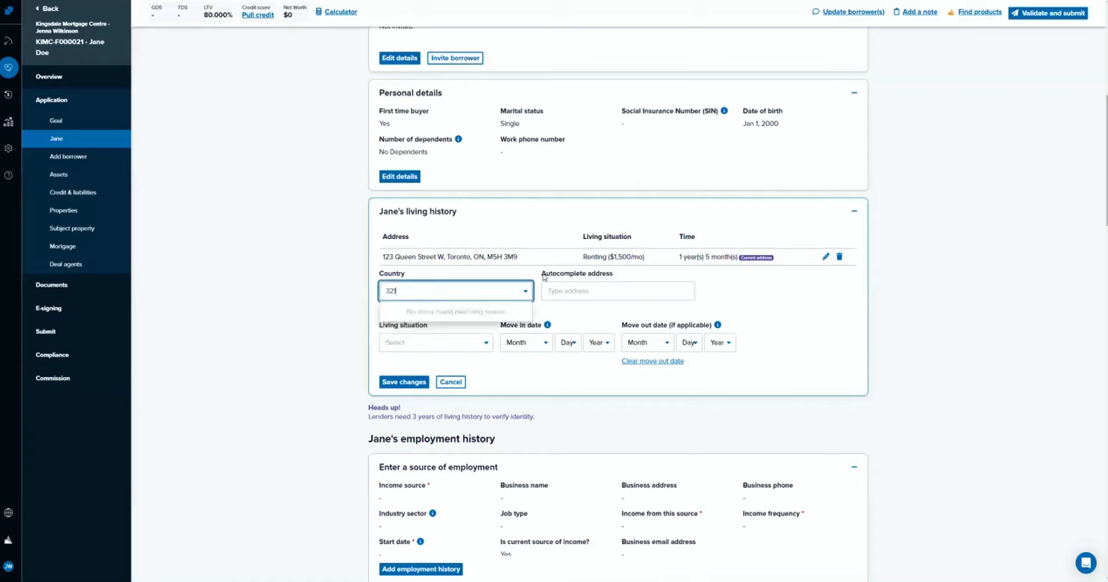
pyautogui.press('BackSpace')
pyautogui.press('BackSpace')
pyautogui.press('BackSpace')
# Set the additional entry's country to Canada and fill in the borrower's previous address from the suggested addresses.
pyautogui.click(402, 312)
pyautogui.click(620, 290)
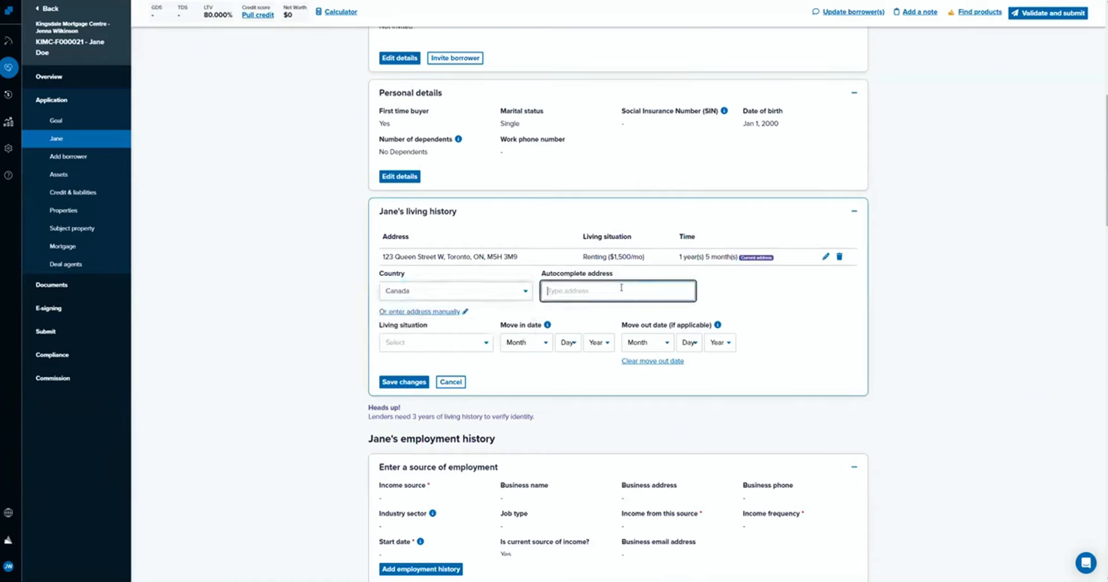
pyautogui.write('321')
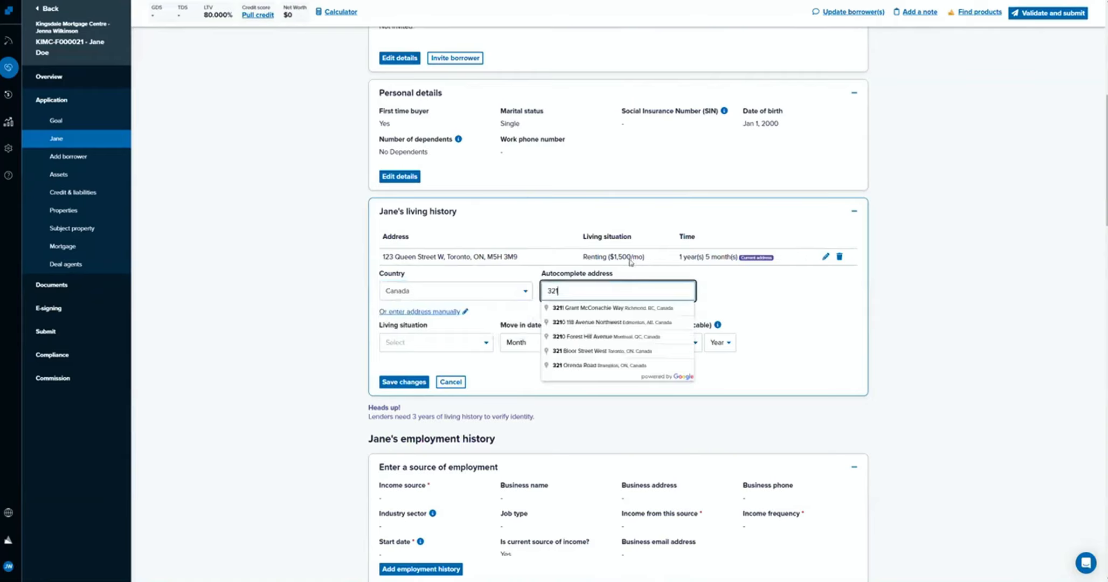
pyautogui.click(618, 351)
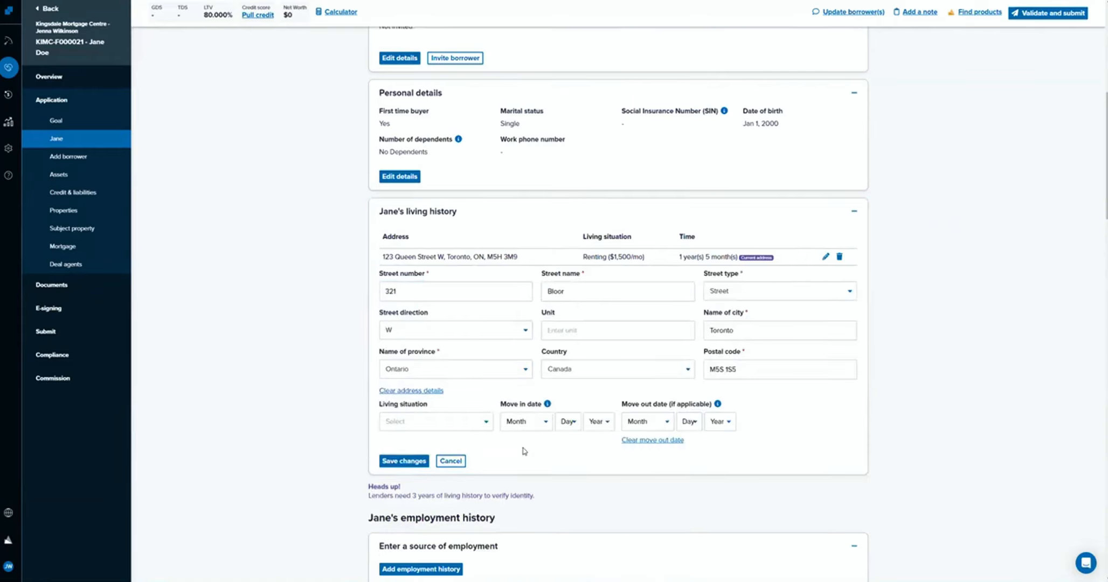
pyautogui.moveTo(742, 370); pyautogui.dragTo(620, 363)
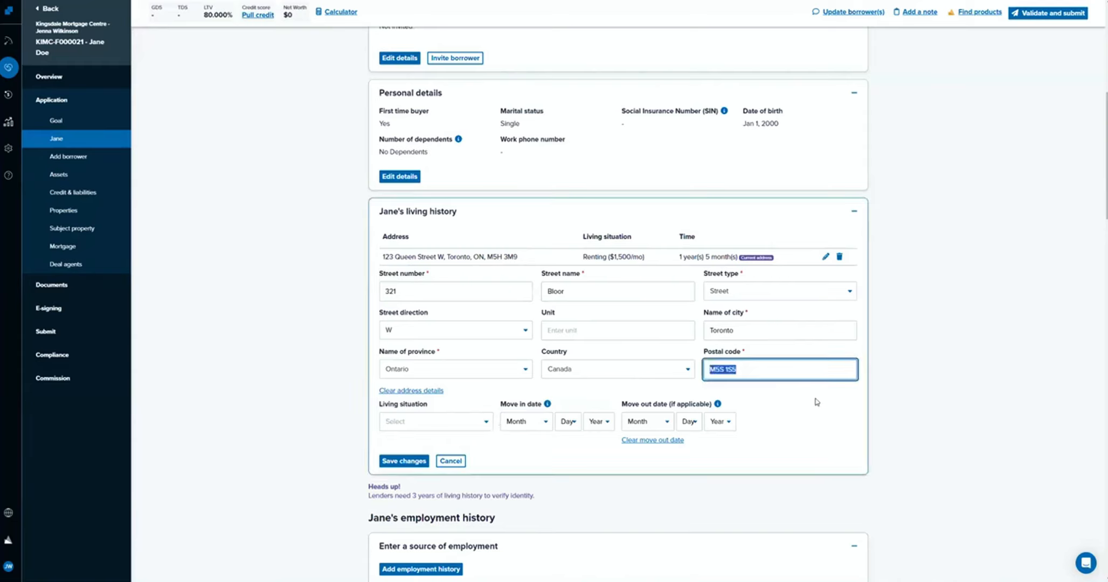
pyautogui.click(815, 402)
# Set the previous address's living situation to Renting and its move in date to January 01, 2019.
pyautogui.click(443, 425)
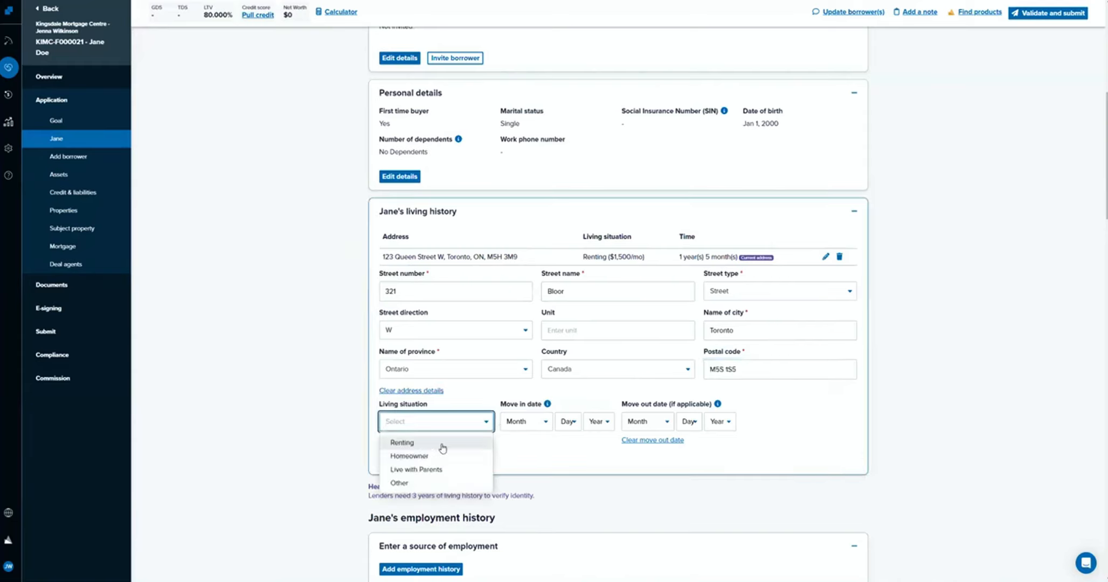
pyautogui.click(442, 441)
pyautogui.click(535, 425)
pyautogui.click(535, 439)
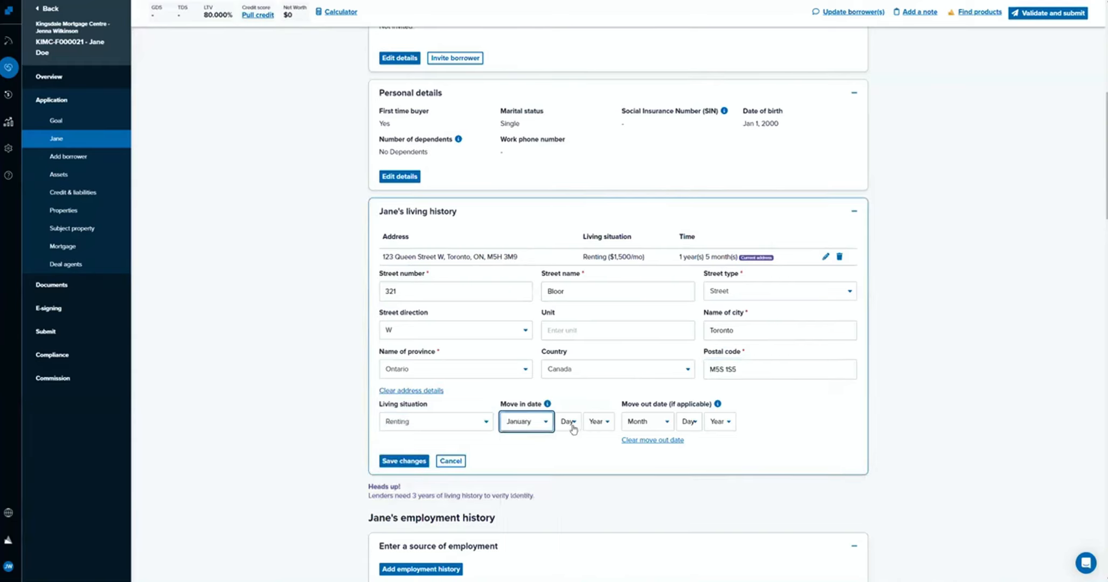
pyautogui.click(570, 423)
pyautogui.click(564, 237)
pyautogui.click(600, 426)
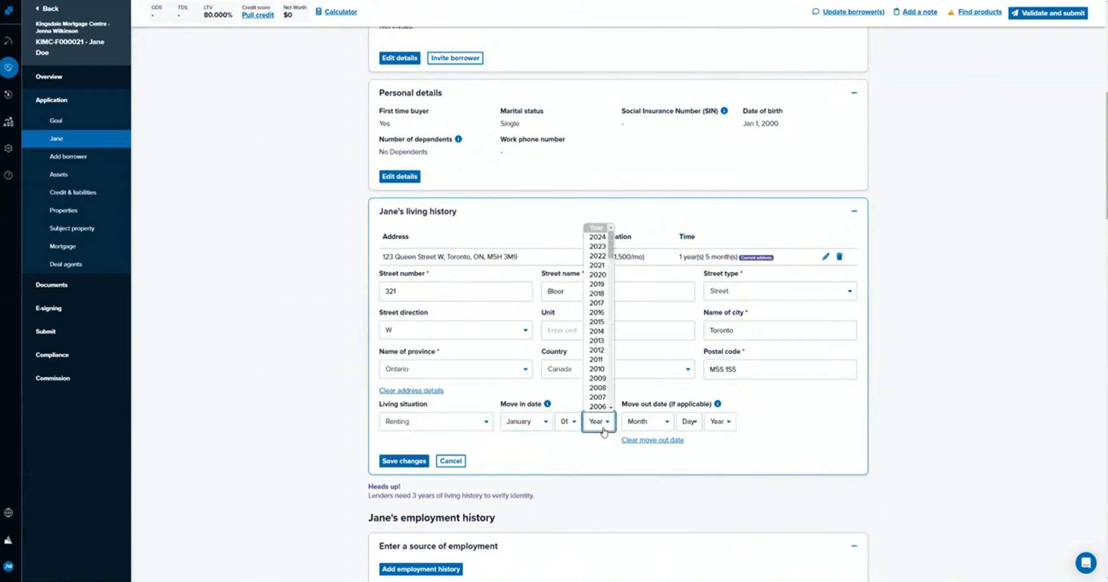
pyautogui.click(595, 284)
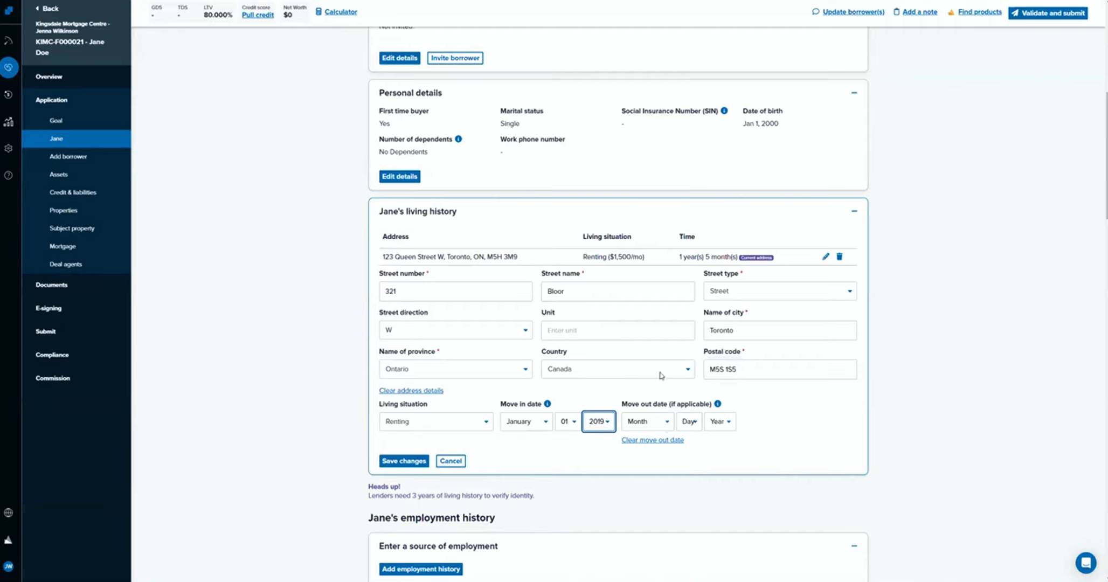
# Set the previous address's move out date to January 01, 2023 and save the living history entry.
pyautogui.click(656, 422)
pyautogui.click(640, 445)
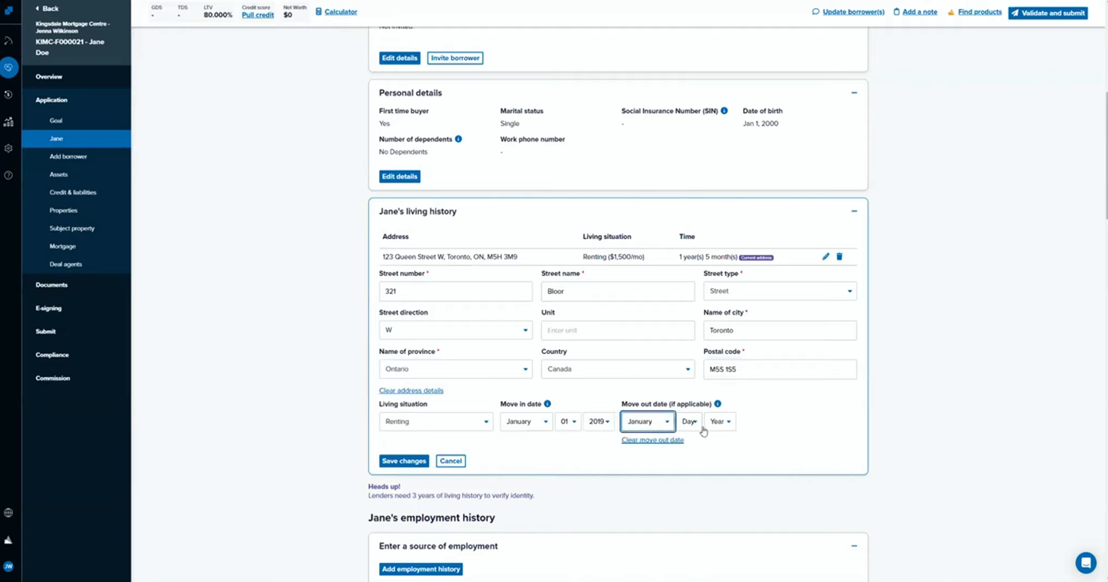
pyautogui.click(689, 421)
pyautogui.click(686, 238)
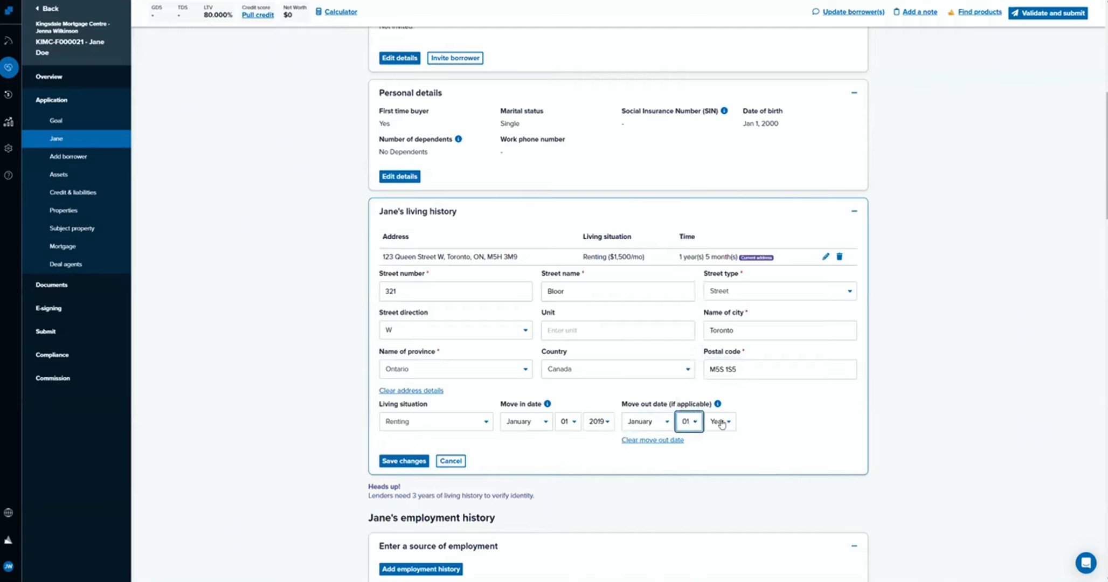
pyautogui.click(722, 423)
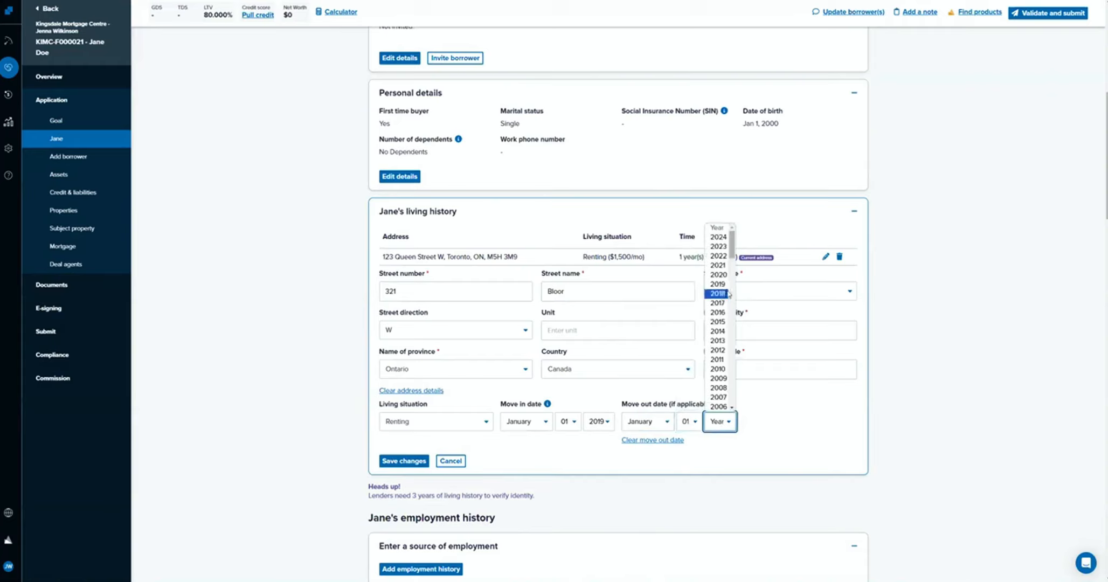
pyautogui.click(722, 247)
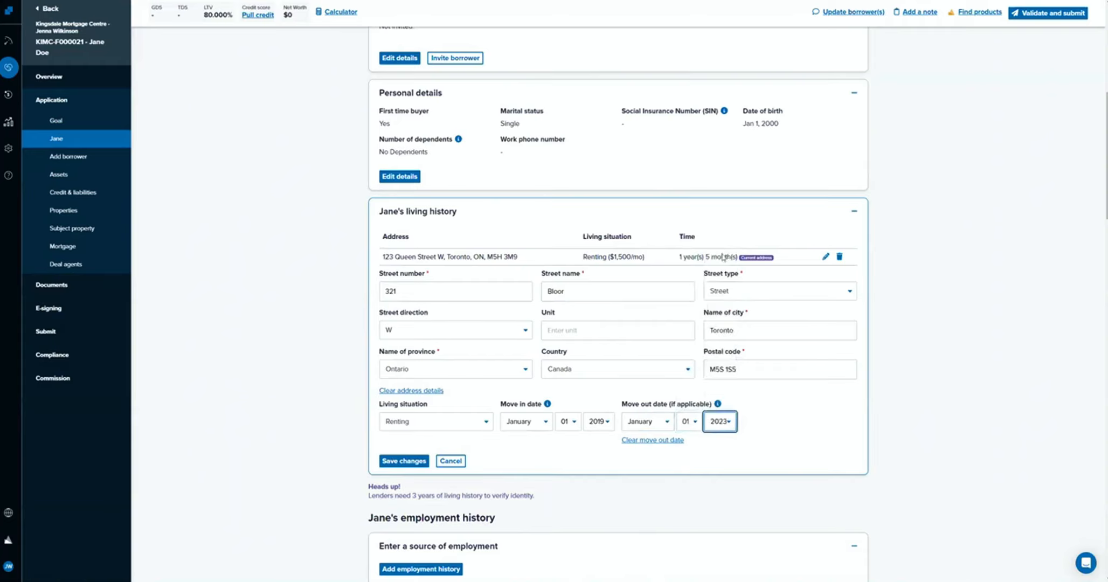
pyautogui.click(402, 461)
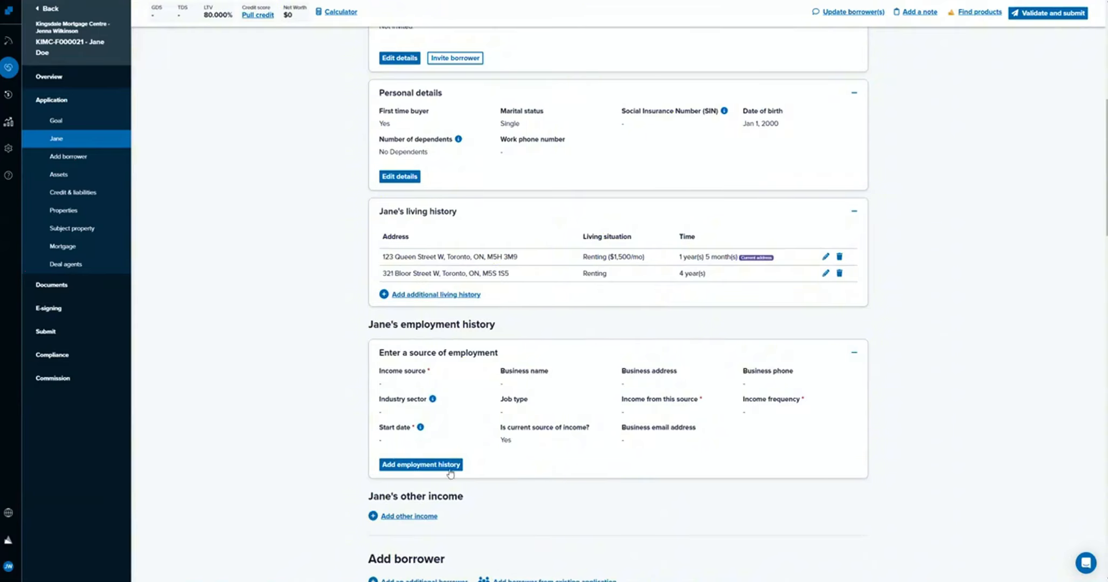
# Start an employment history entry for the borrower and set its income source to Employed.
pyautogui.scroll(-1, 450, 469)
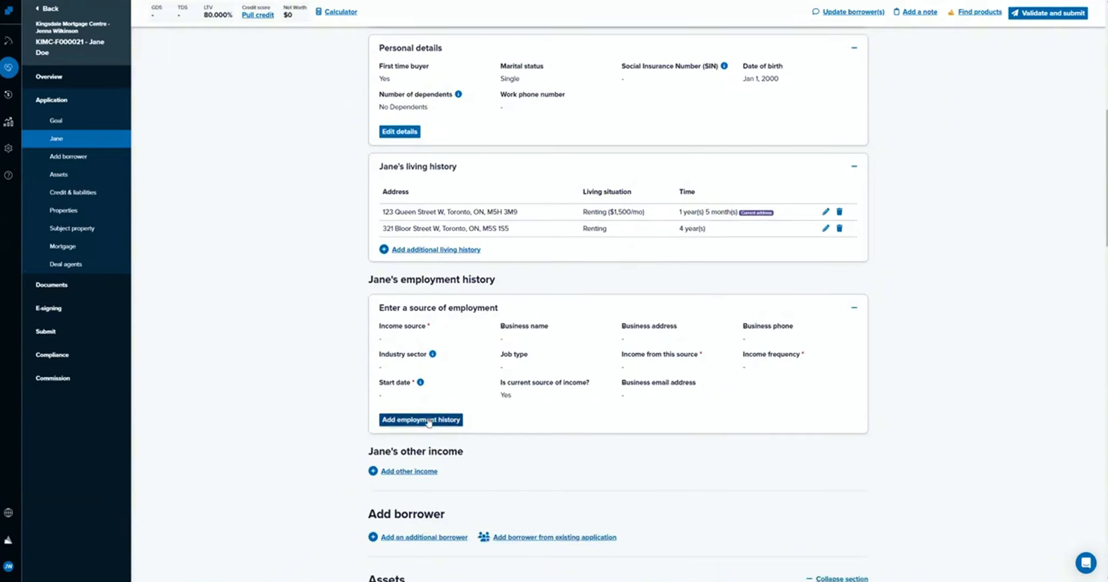
pyautogui.click(427, 420)
pyautogui.scroll(-2, 608, 400)
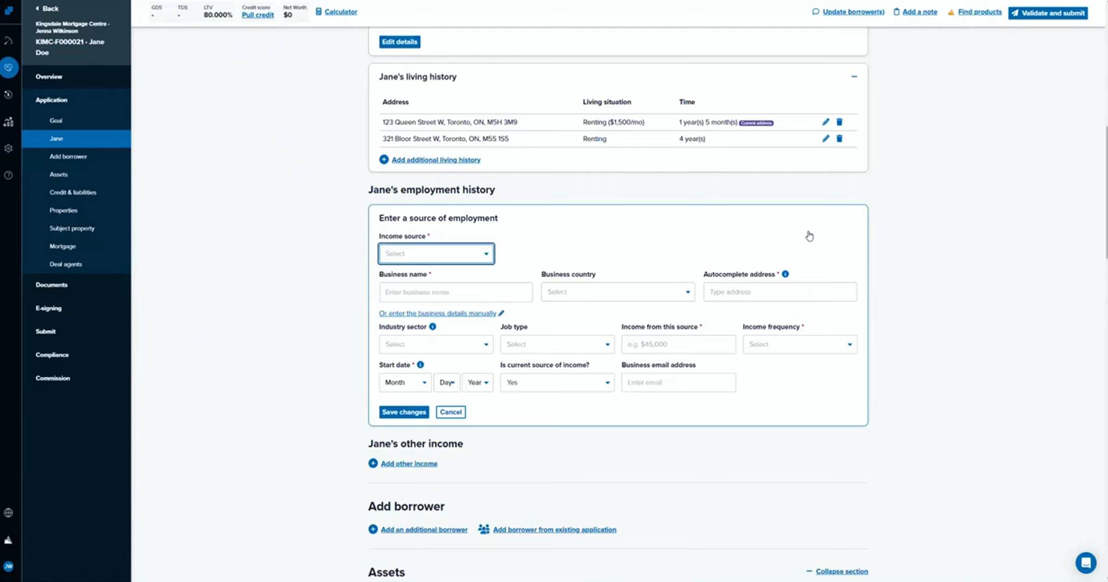
pyautogui.click(401, 253)
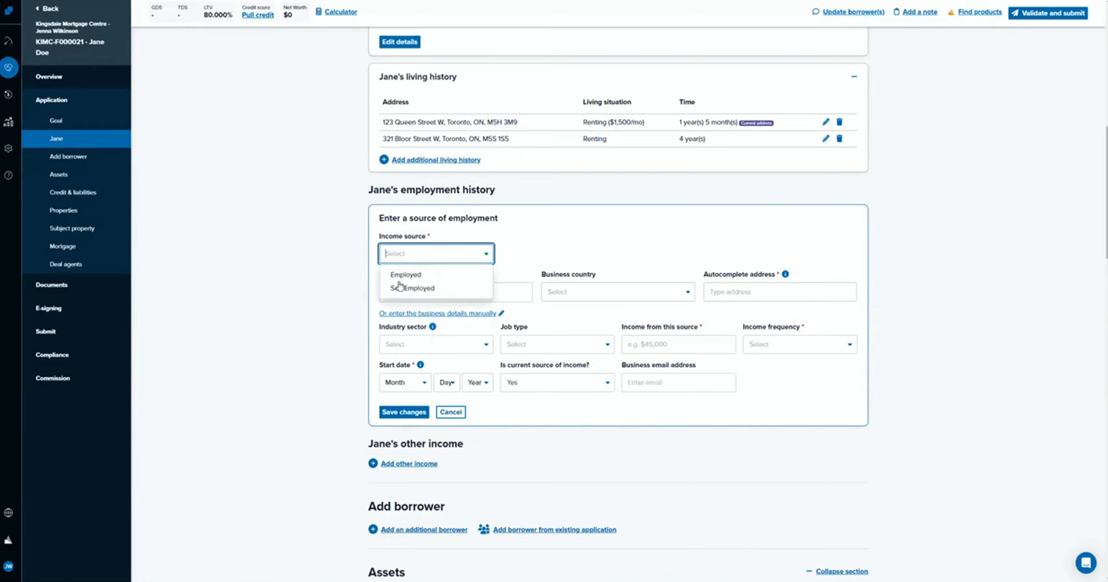
pyautogui.click(405, 275)
# Enter Mcdonalds as the business name of the employment source.
pyautogui.click(422, 292)
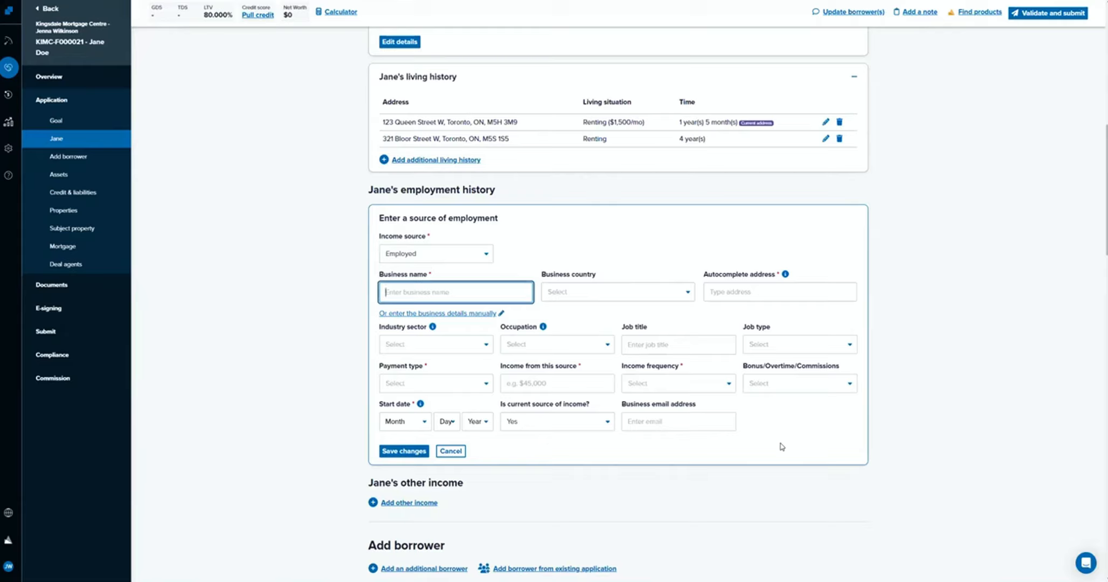
pyautogui.write('Mcdonalds')
# Set the business country to Canada and fill in the business details from an address suggestion for Mcdonalds.
pyautogui.click(650, 294)
pyautogui.click(642, 310)
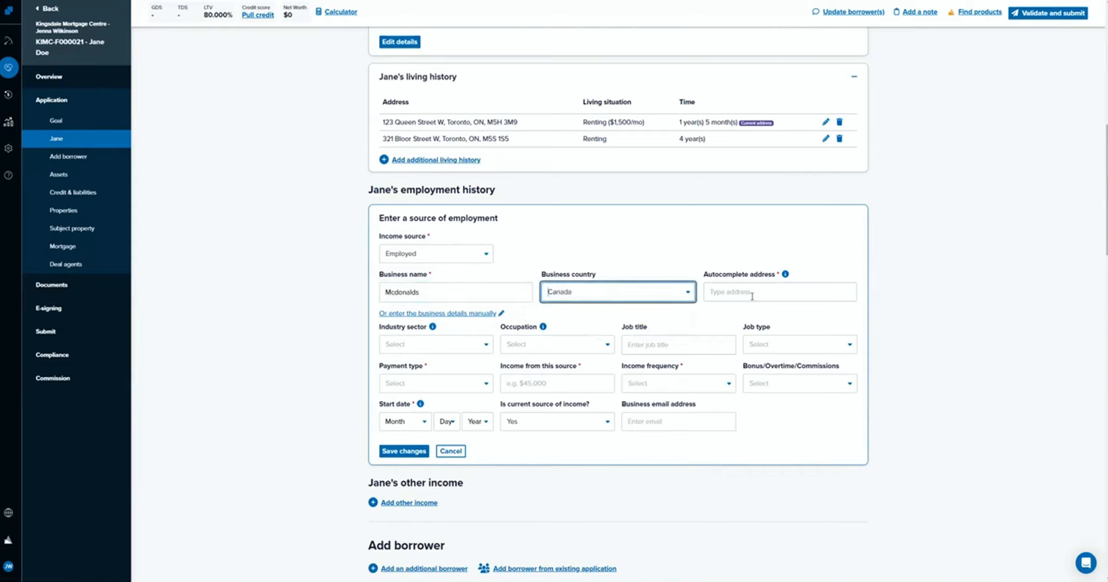
pyautogui.click(754, 291)
pyautogui.write('Mcdonalds to')
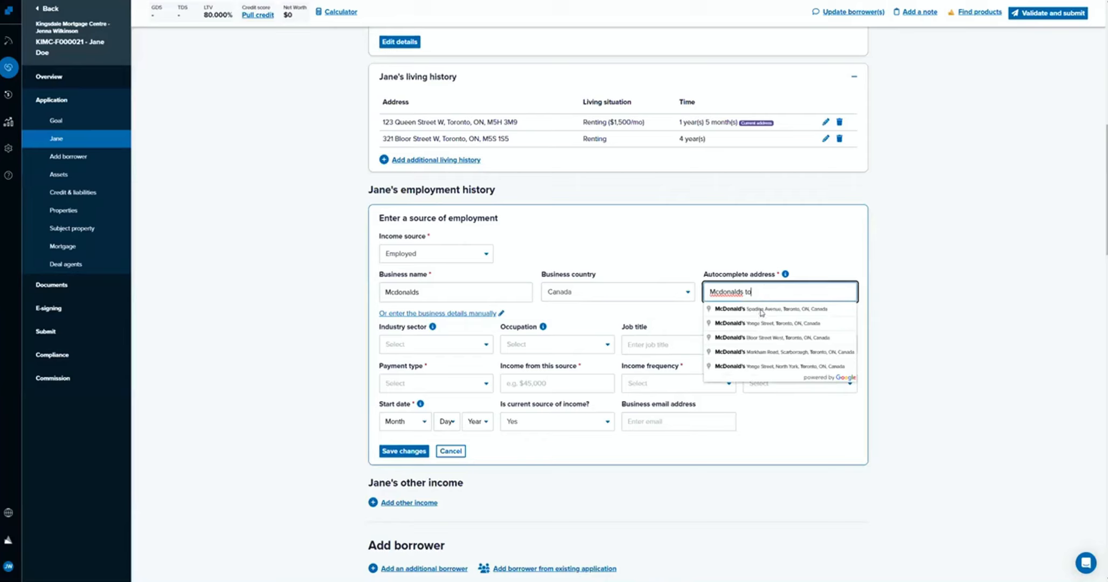
pyautogui.click(760, 313)
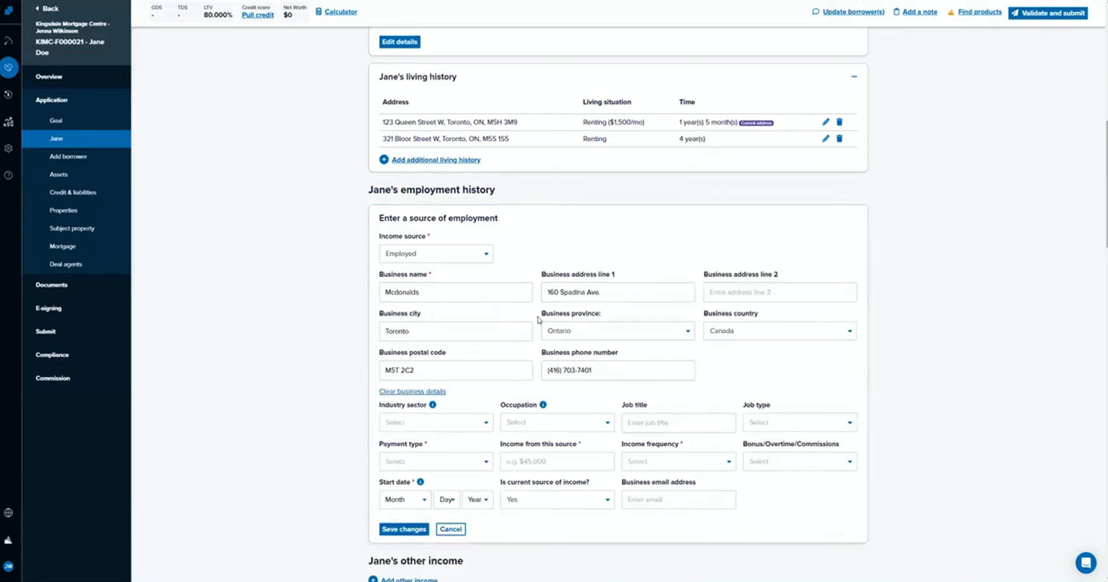
# Set the employment's industry sector to Services and the occupation to Management.
pyautogui.scroll(-2, 458, 408)
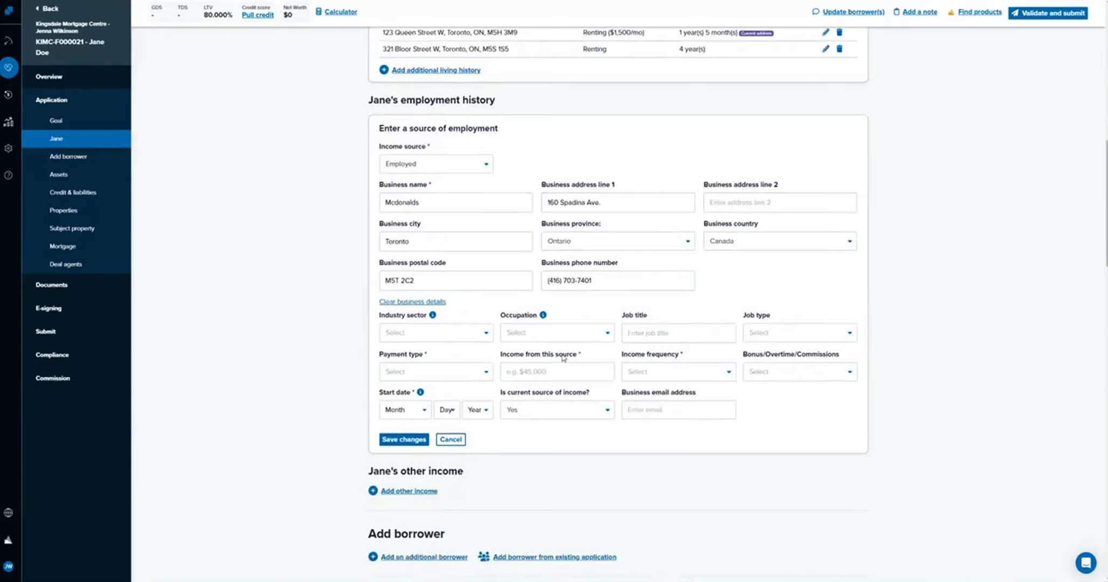
pyautogui.click(469, 342)
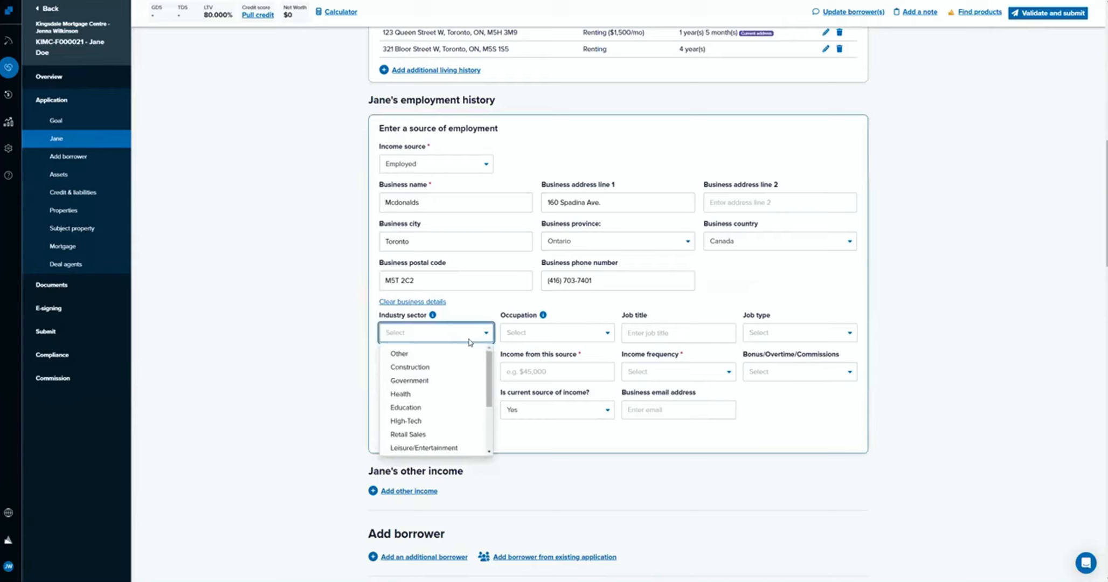
pyautogui.scroll(-1, 455, 402)
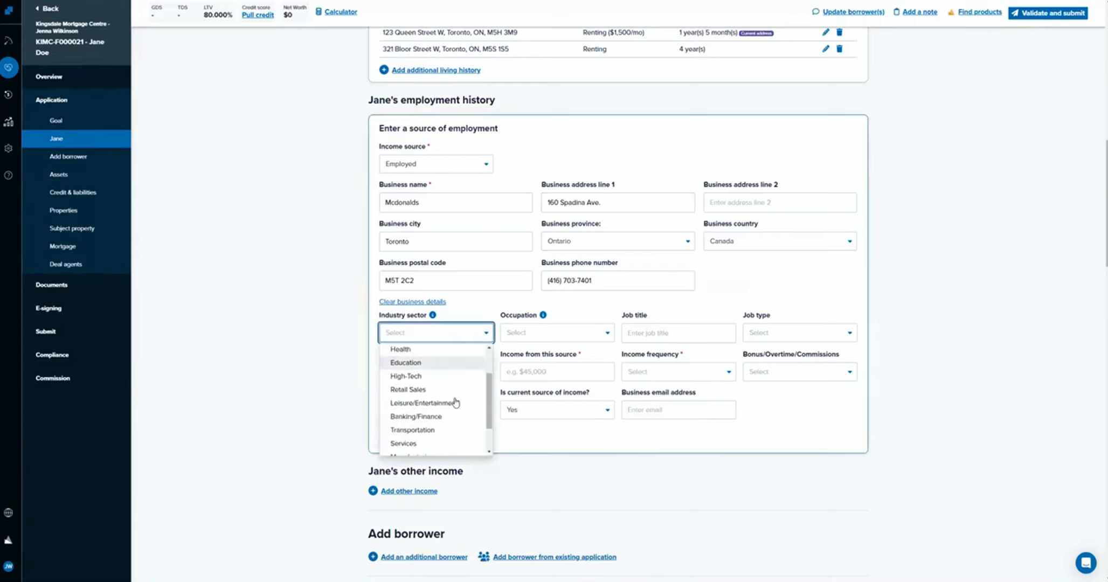
pyautogui.scroll(-1, 455, 396)
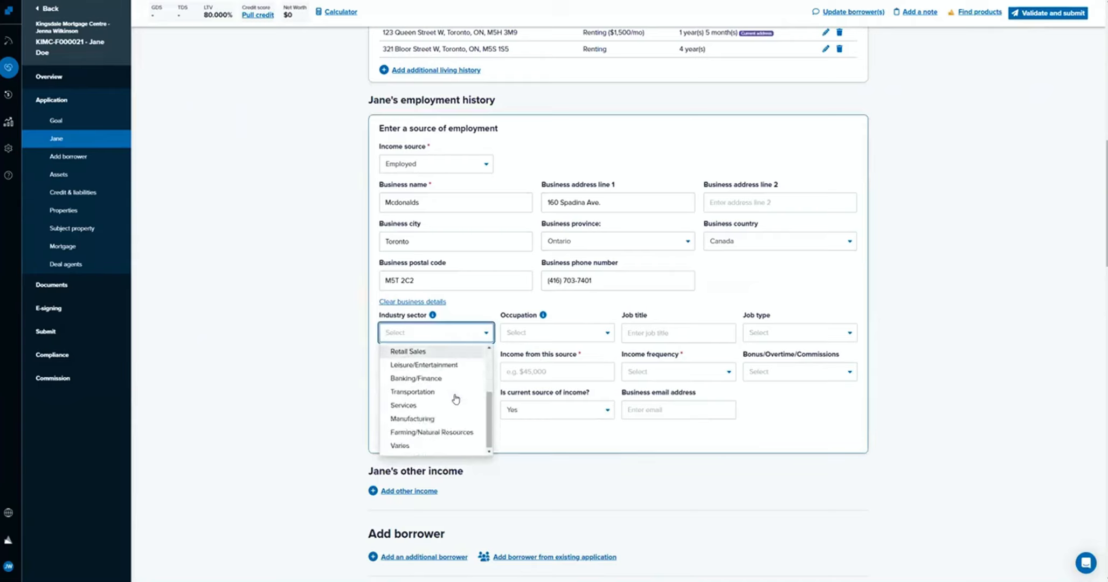
pyautogui.click(453, 402)
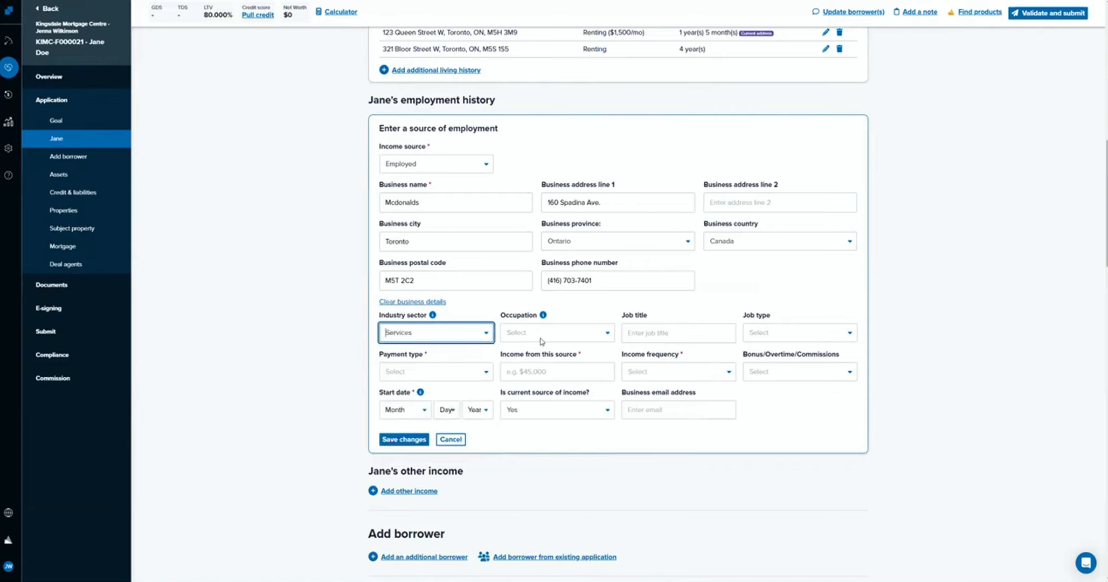
pyautogui.click(542, 339)
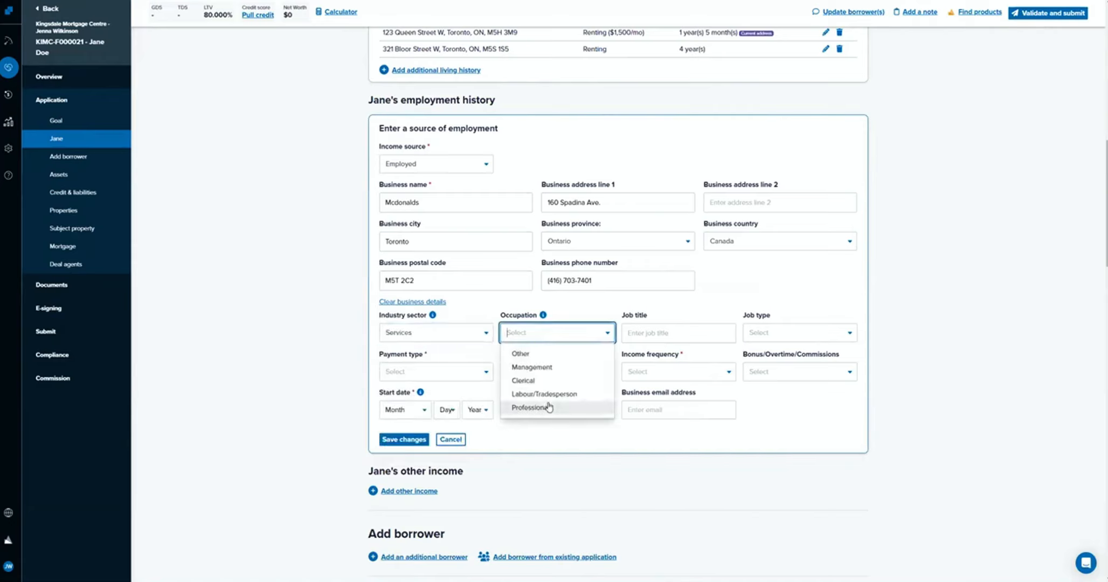
pyautogui.click(557, 366)
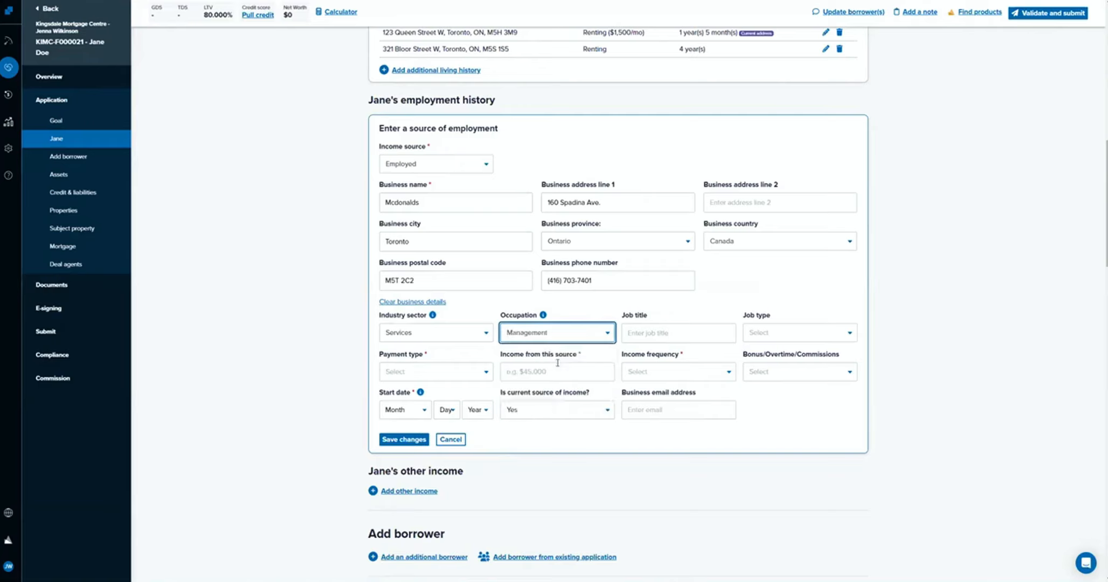
# Enter Manager as the job title and set the job type to Full Time.
pyautogui.click(652, 334)
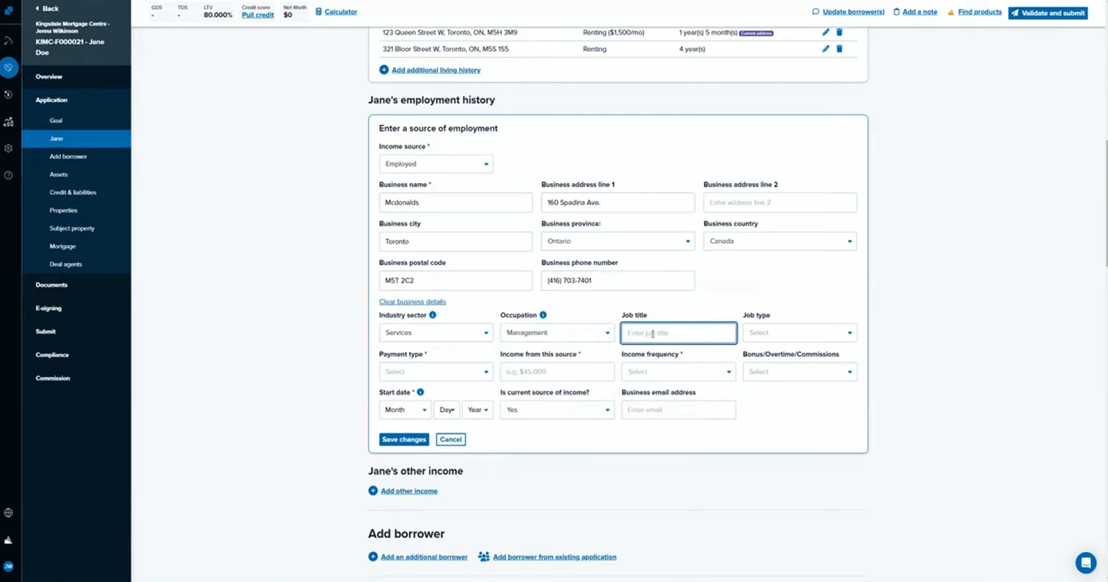
pyautogui.write('Manager')
pyautogui.press('Tab')
pyautogui.click(789, 331)
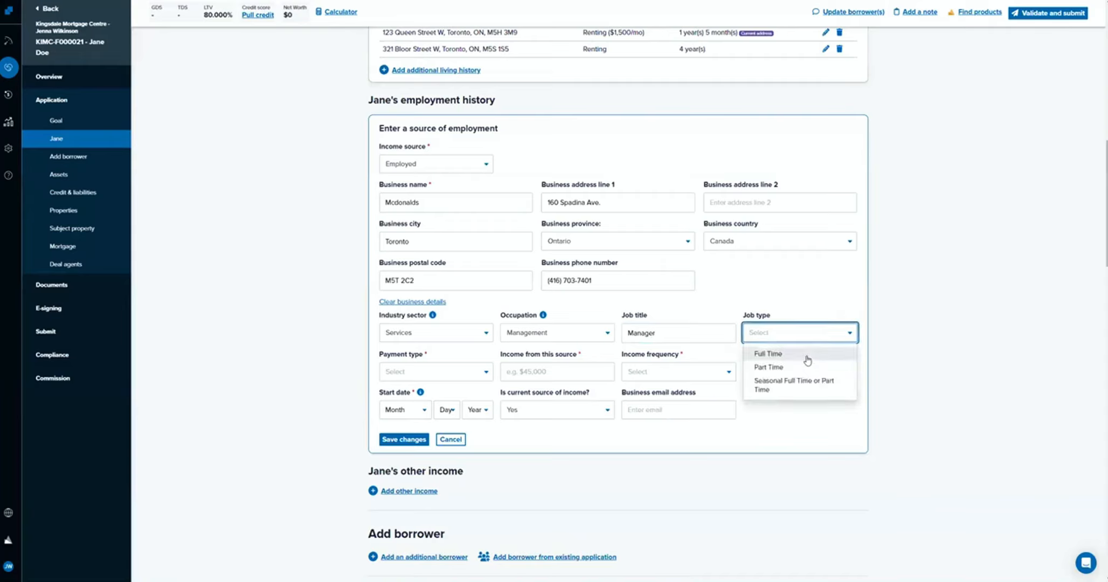
pyautogui.click(806, 356)
# Set the employment's payment type to Salaried.
pyautogui.click(436, 370)
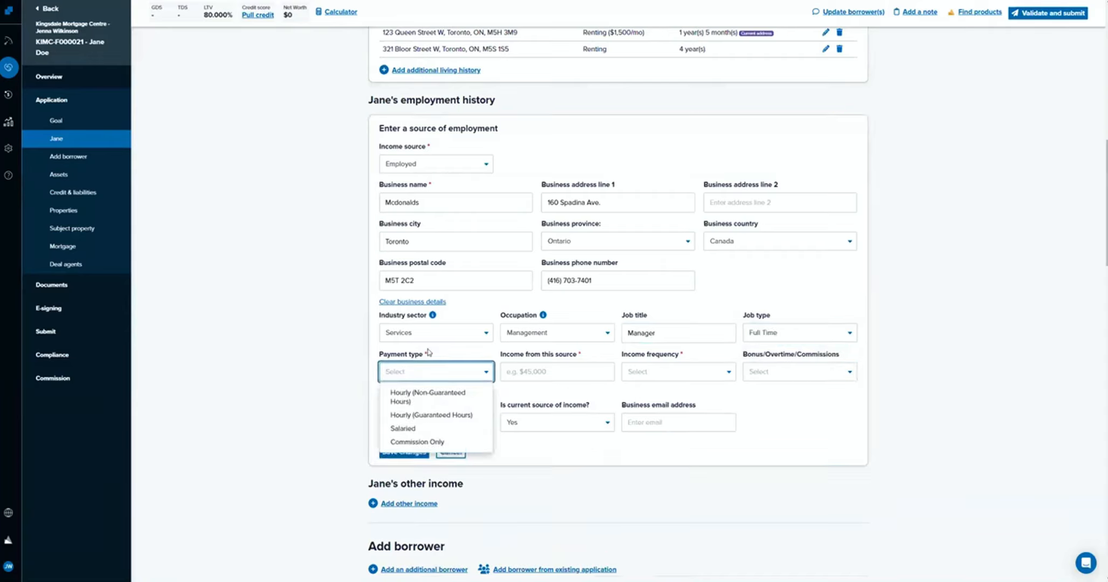
pyautogui.click(431, 372)
pyautogui.click(632, 371)
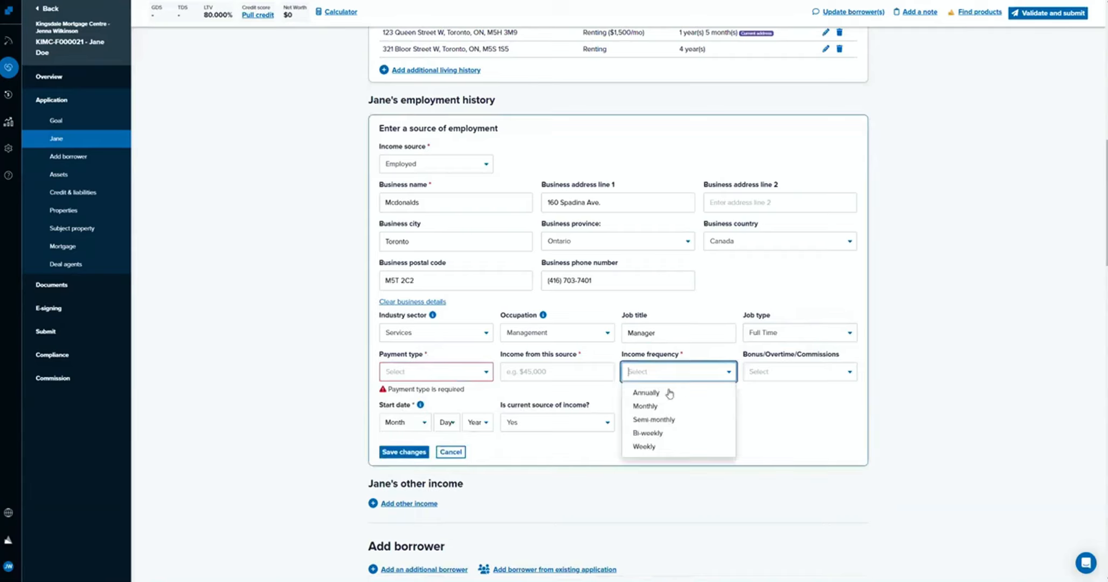
pyautogui.click(420, 375)
pyautogui.click(422, 377)
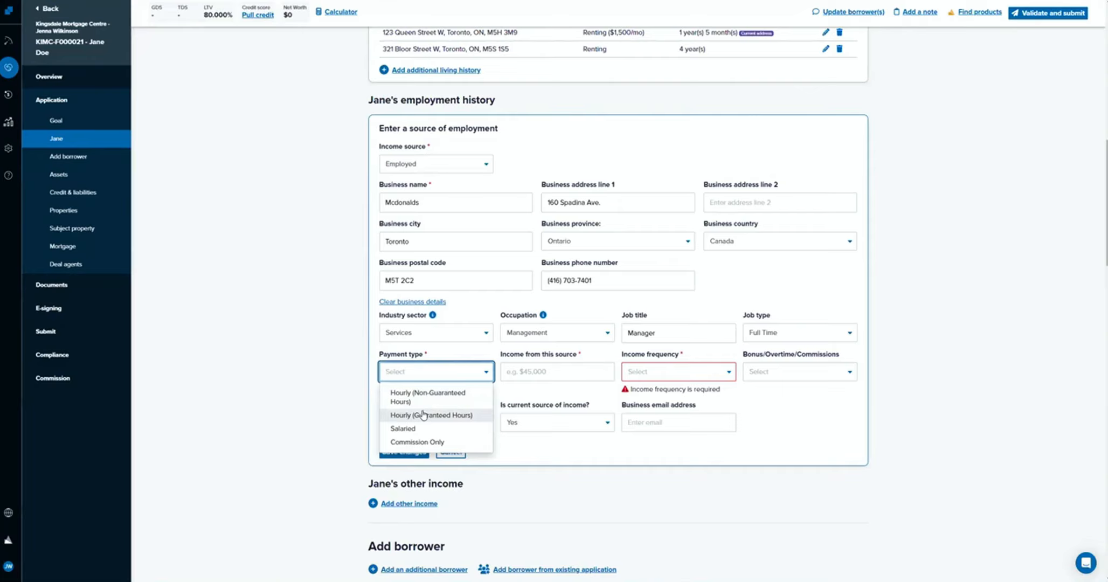
pyautogui.click(451, 429)
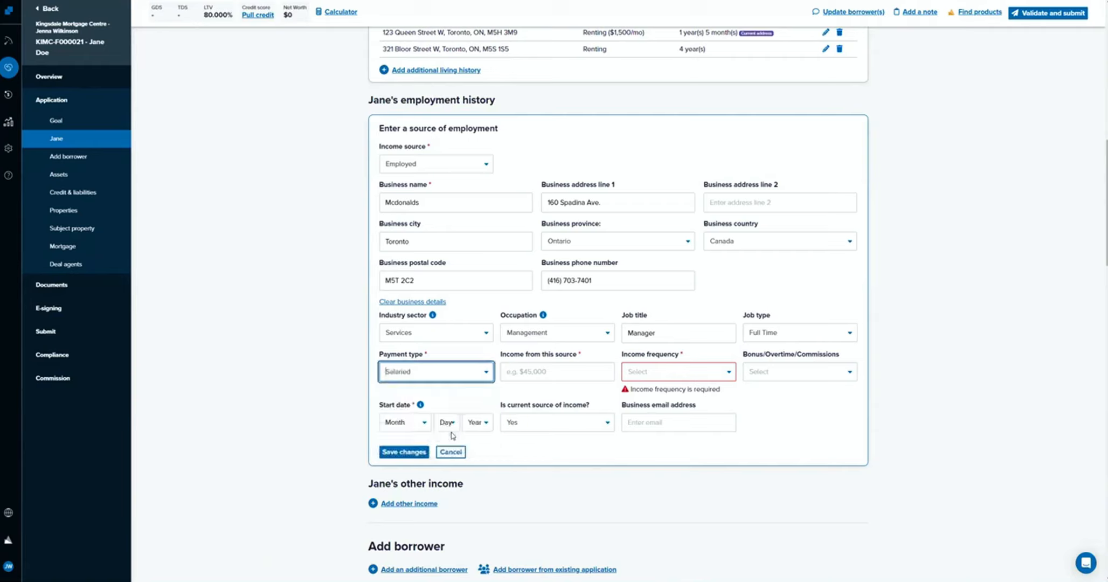
# Enter $150,000 as the income from this source and set the income frequency to Annually.
pyautogui.click(528, 369)
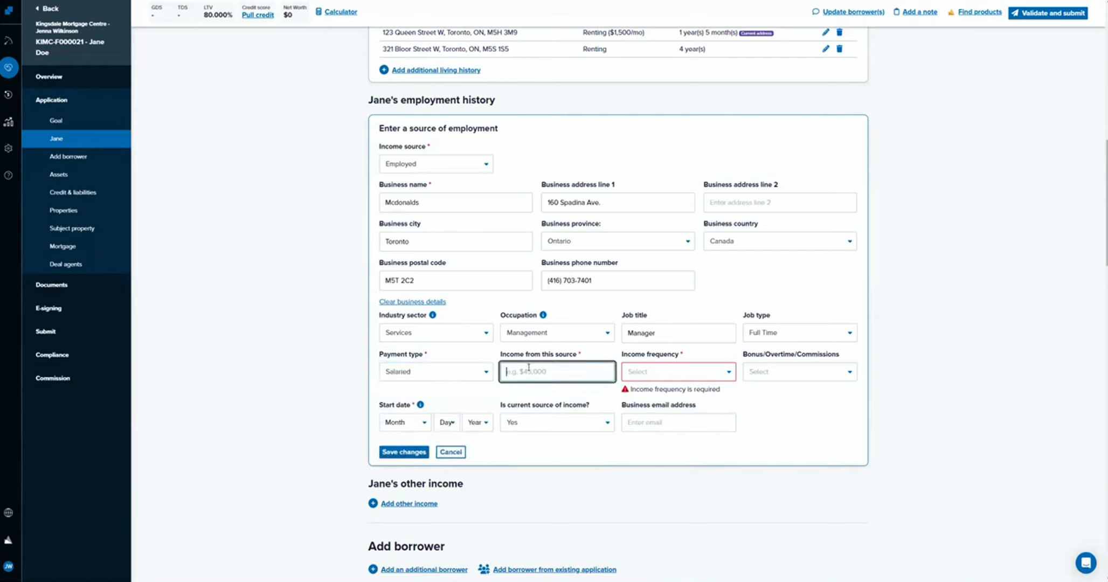
pyautogui.write('1500000')
pyautogui.click(710, 363)
pyautogui.moveTo(560, 373); pyautogui.dragTo(504, 371)
pyautogui.click(641, 372)
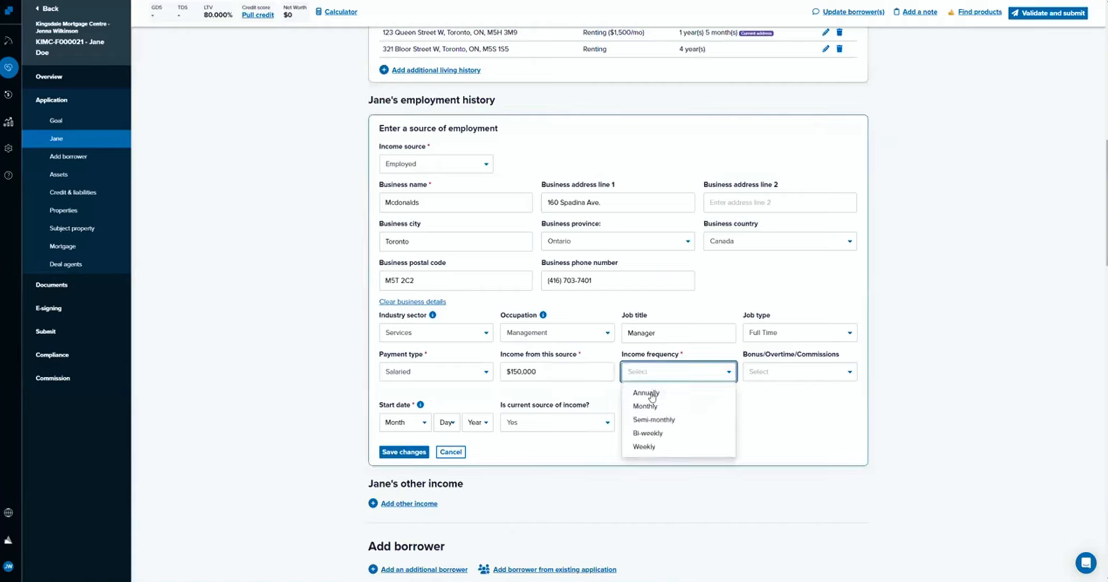
pyautogui.click(652, 391)
pyautogui.click(773, 402)
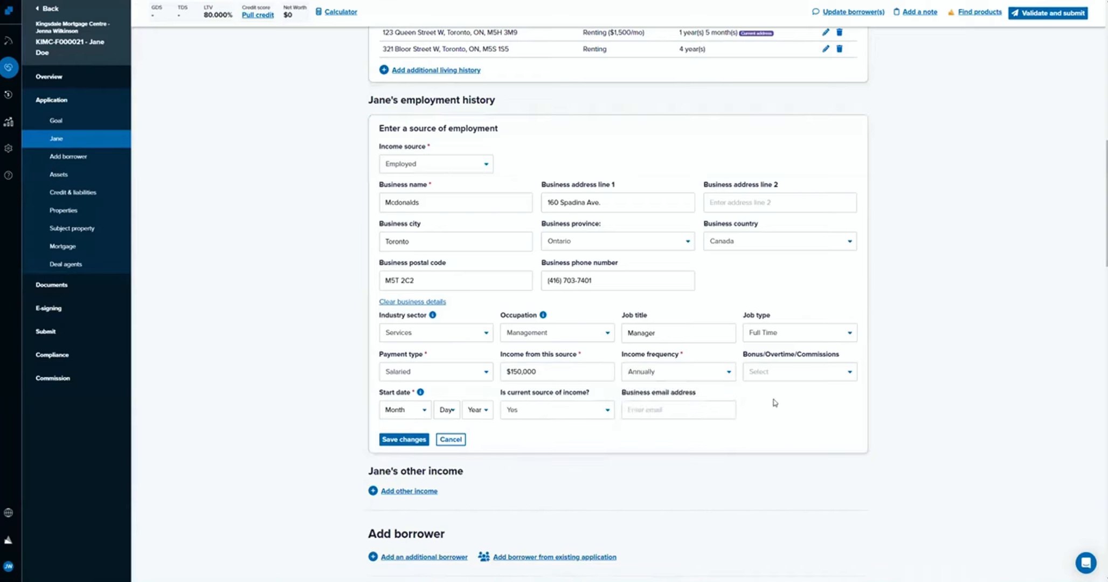
# Change the payment type to Hourly (Guaranteed Hours) and set the income to $1,312.50 with a Weekly frequency.
pyautogui.click(453, 378)
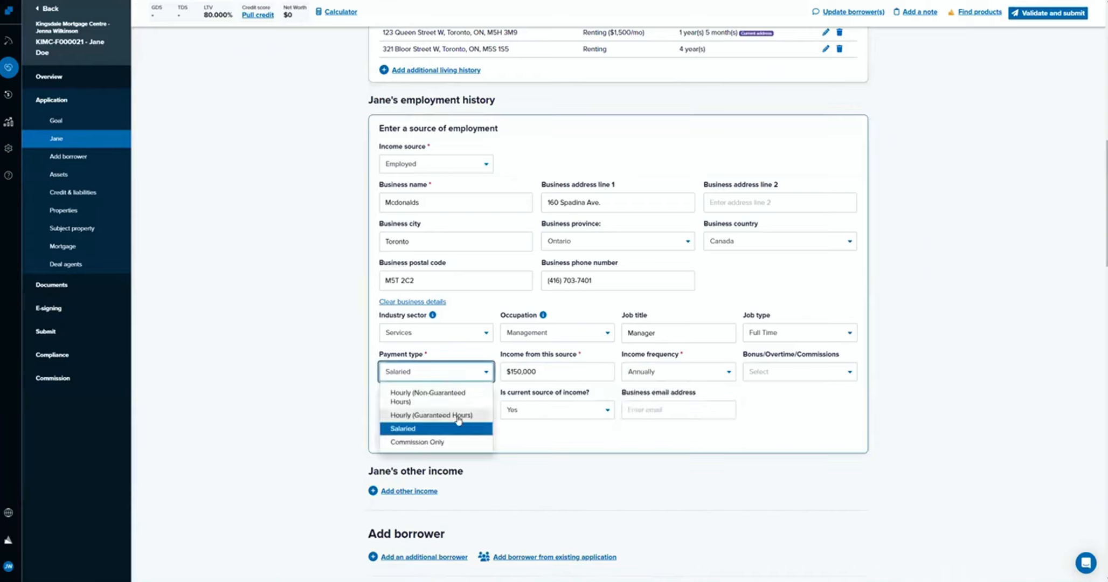
pyautogui.click(457, 416)
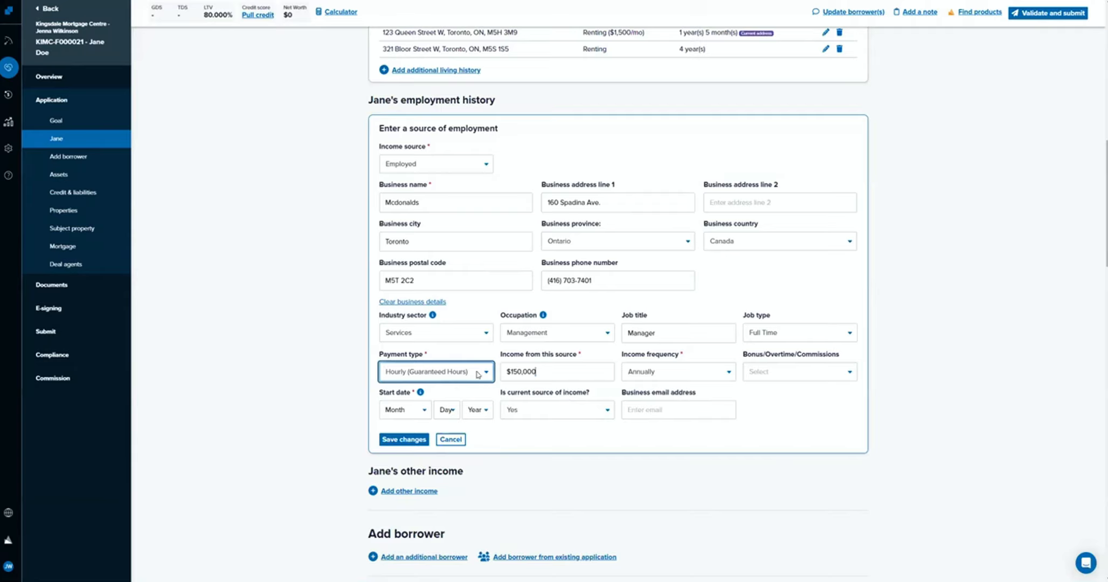
pyautogui.press('Tab')
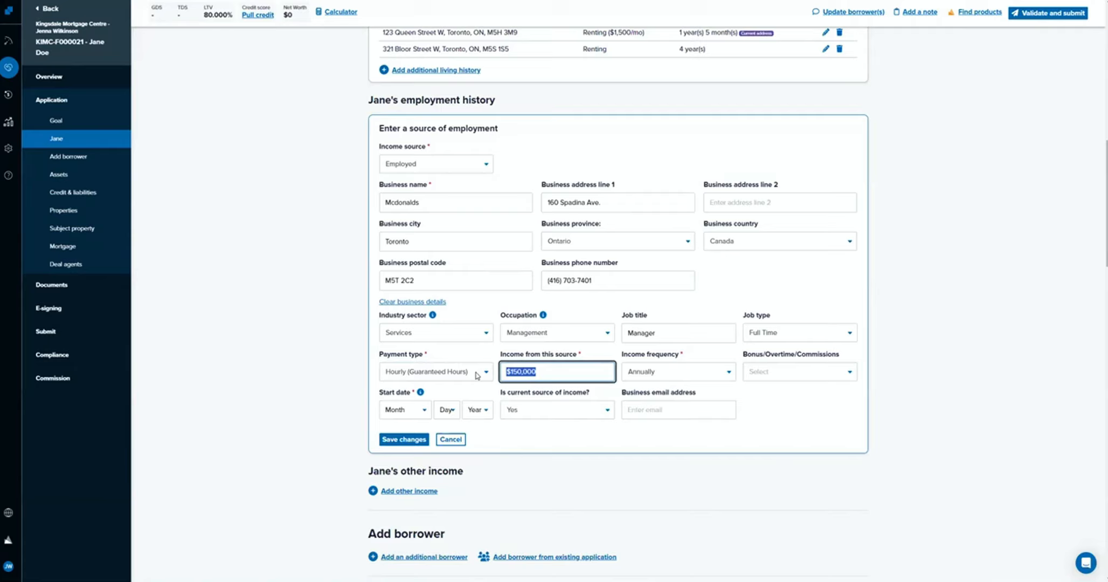
pyautogui.write('1312.50')
pyautogui.click(657, 378)
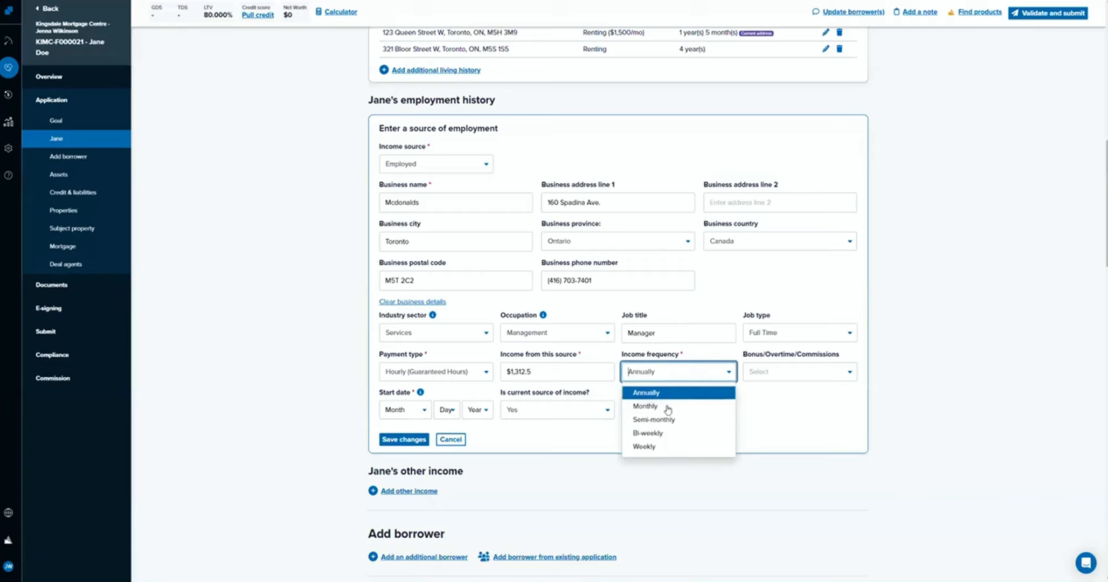
pyautogui.click(671, 447)
pyautogui.click(764, 414)
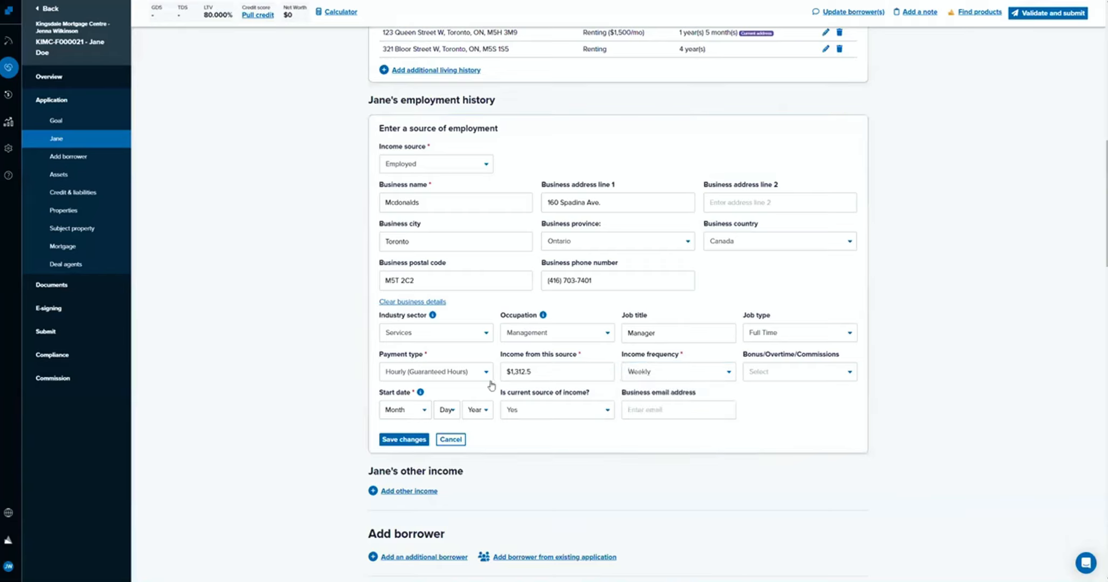
# Set the income from this source to $28,000 with a Bi-weekly income frequency.
pyautogui.click(674, 381)
pyautogui.click(676, 392)
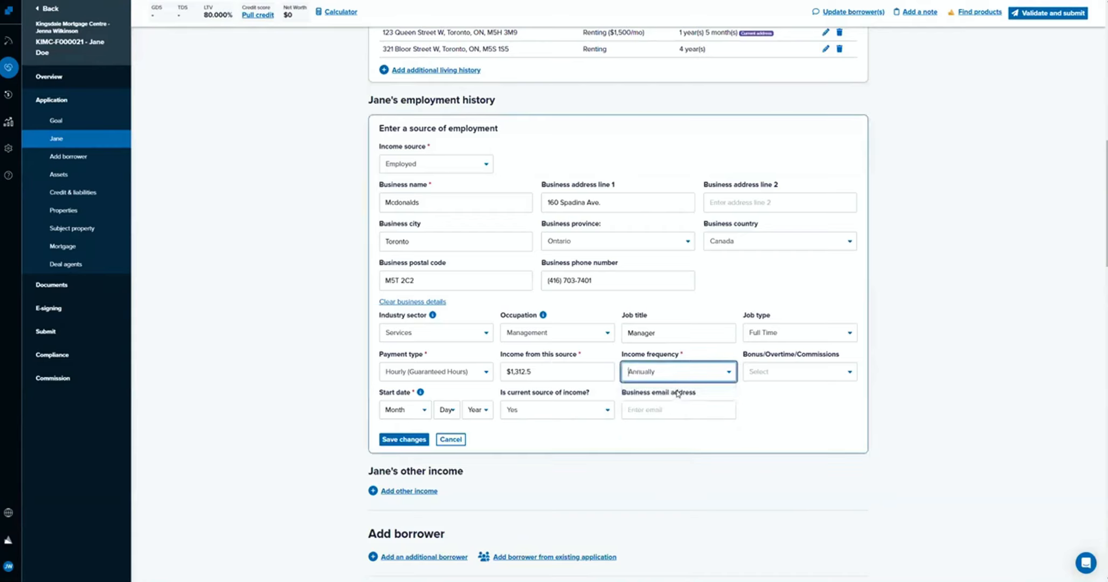
pyautogui.hotkey('shift', 'Tab')
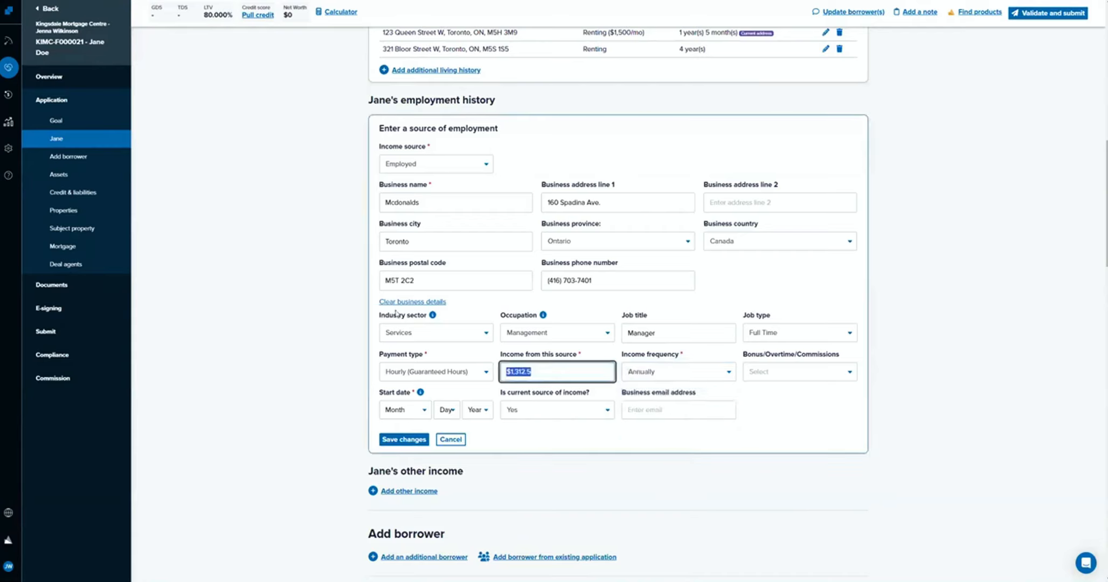
pyautogui.write('280000')
pyautogui.press('Tab')
pyautogui.click(640, 381)
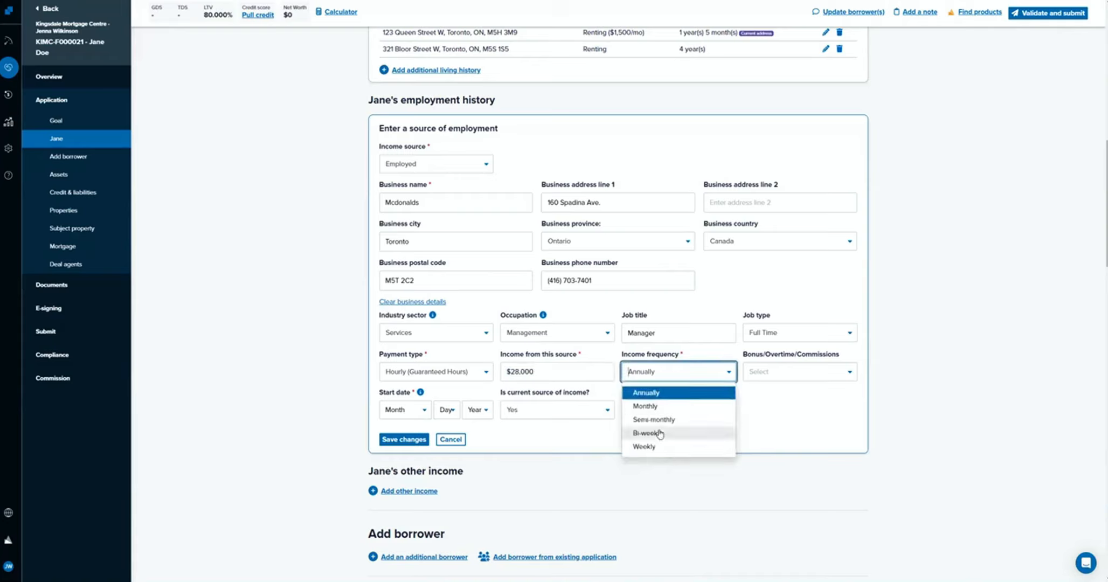
pyautogui.click(660, 434)
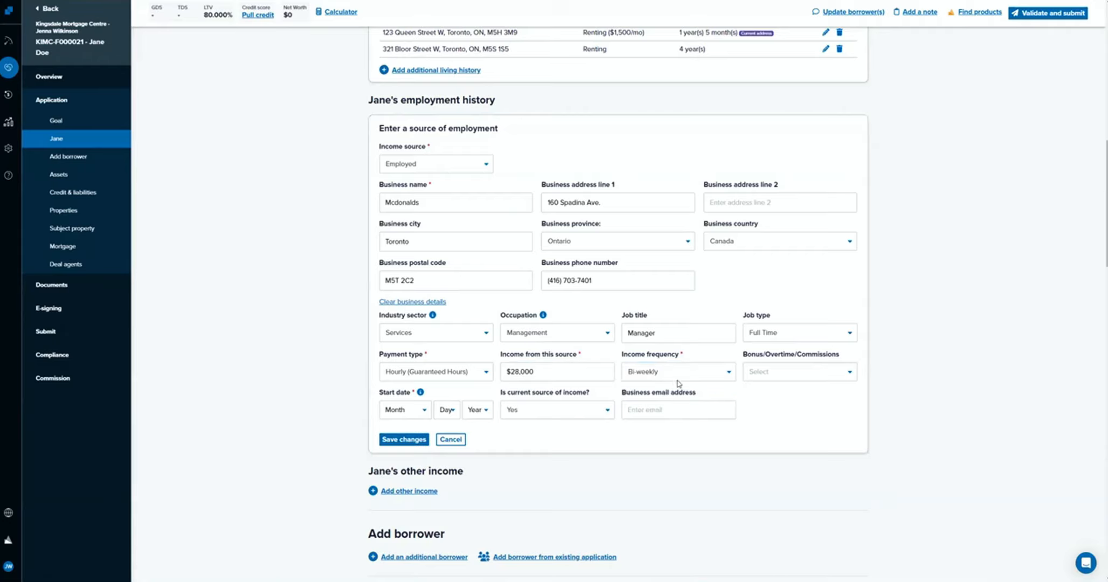
# Change the employment income to $150,000 and set its income frequency to Annually.
pyautogui.click(539, 371)
pyautogui.write('15')
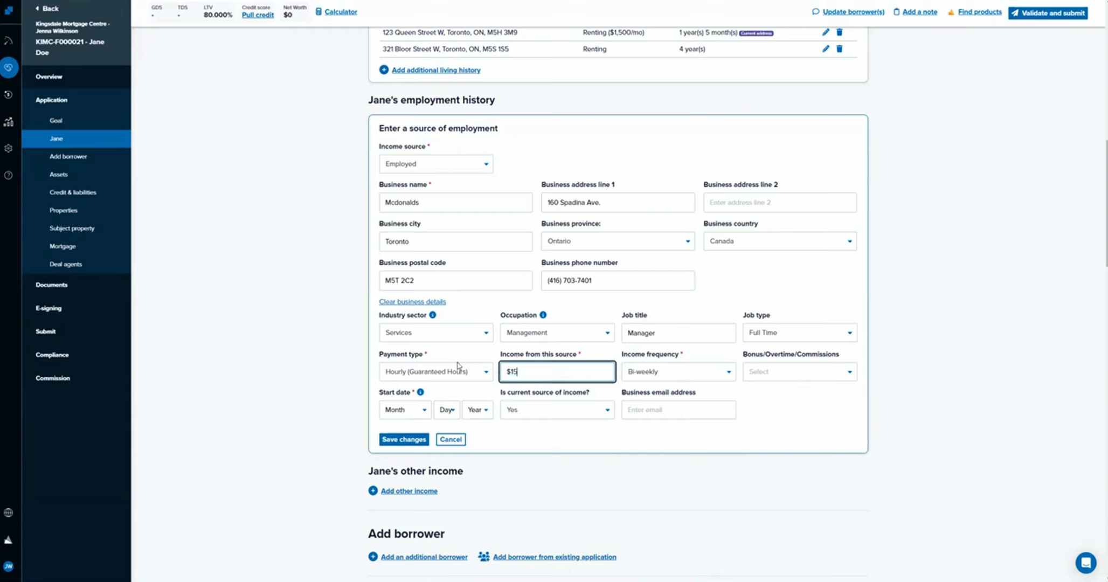
pyautogui.write(',000')
pyautogui.click(685, 379)
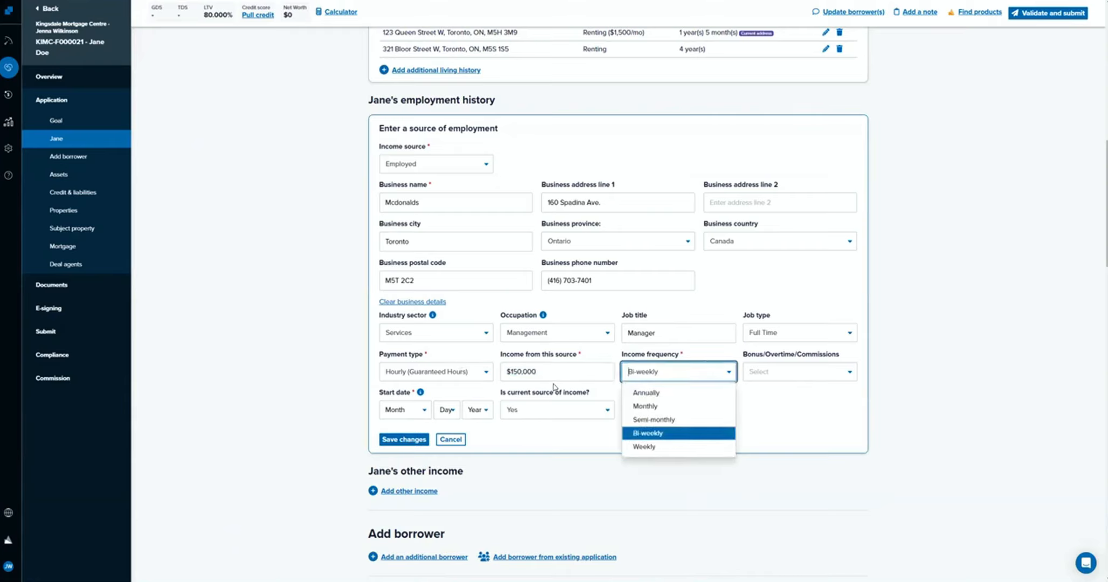
pyautogui.click(707, 399)
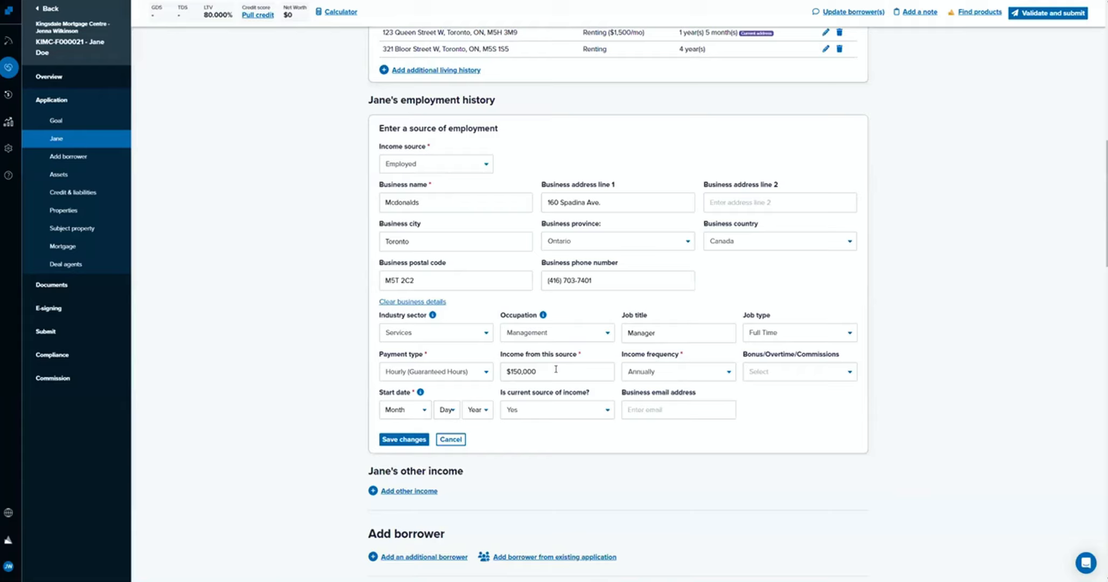
# Set the employment's Bonus/Overtime/Commissions option to No.
pyautogui.doubleClick(516, 376)
pyautogui.moveTo(811, 411); pyautogui.dragTo(699, 376)
pyautogui.click(668, 356)
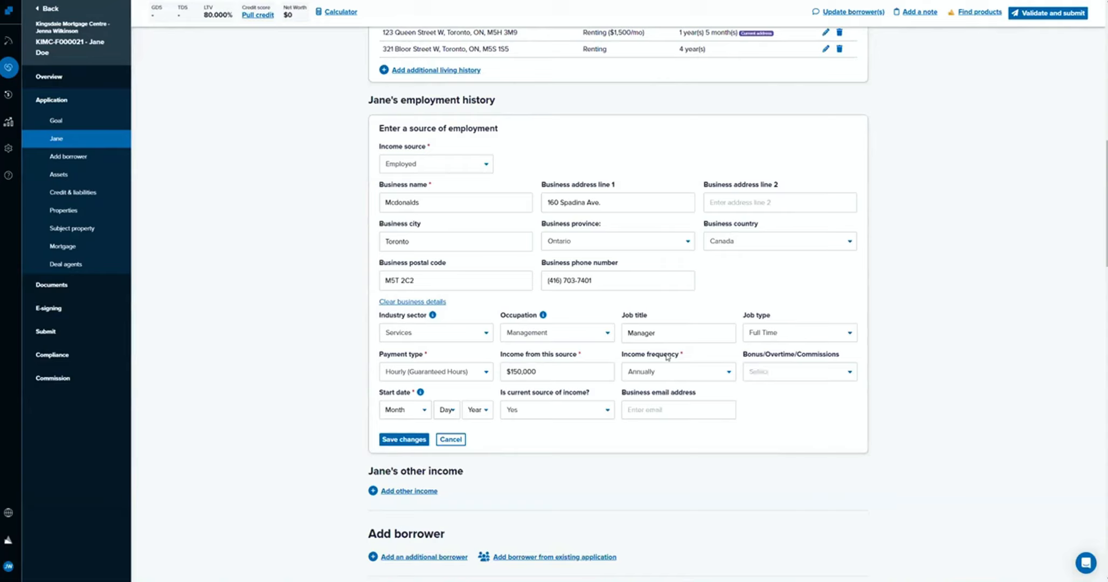
pyautogui.click(771, 371)
pyautogui.click(777, 395)
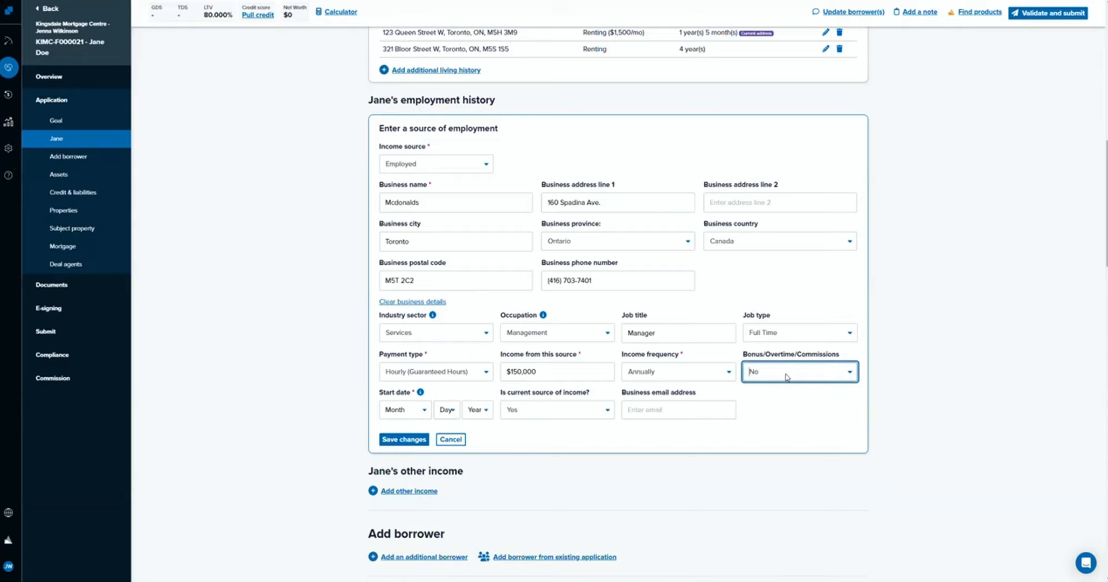
pyautogui.click(793, 407)
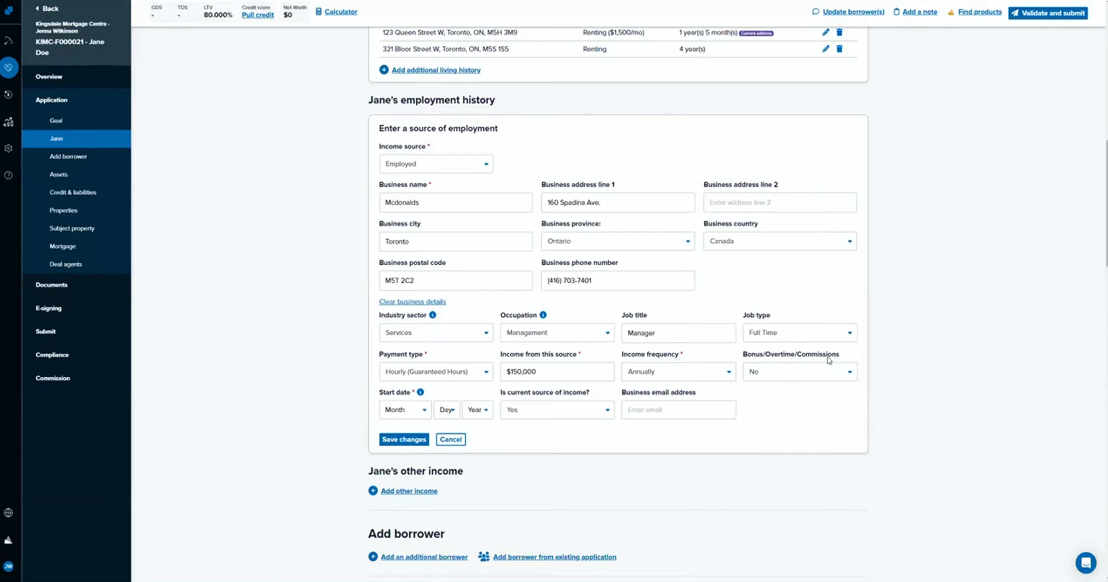
# Switch the Bonus/Overtime/Commissions option to Yes and return it to No.
pyautogui.moveTo(537, 371); pyautogui.dragTo(500, 371)
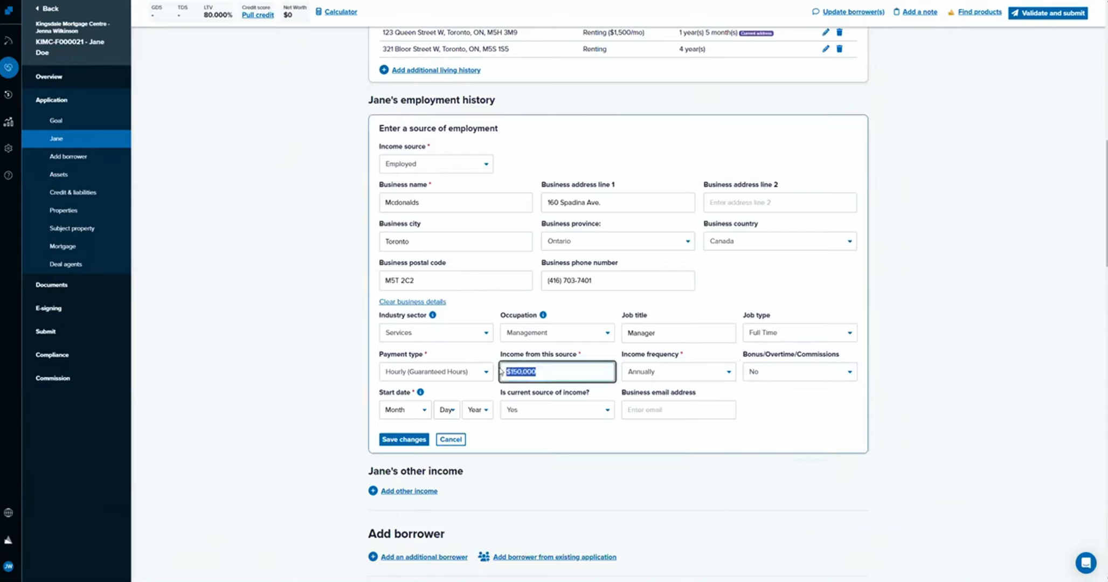
pyautogui.click(764, 380)
pyautogui.click(772, 408)
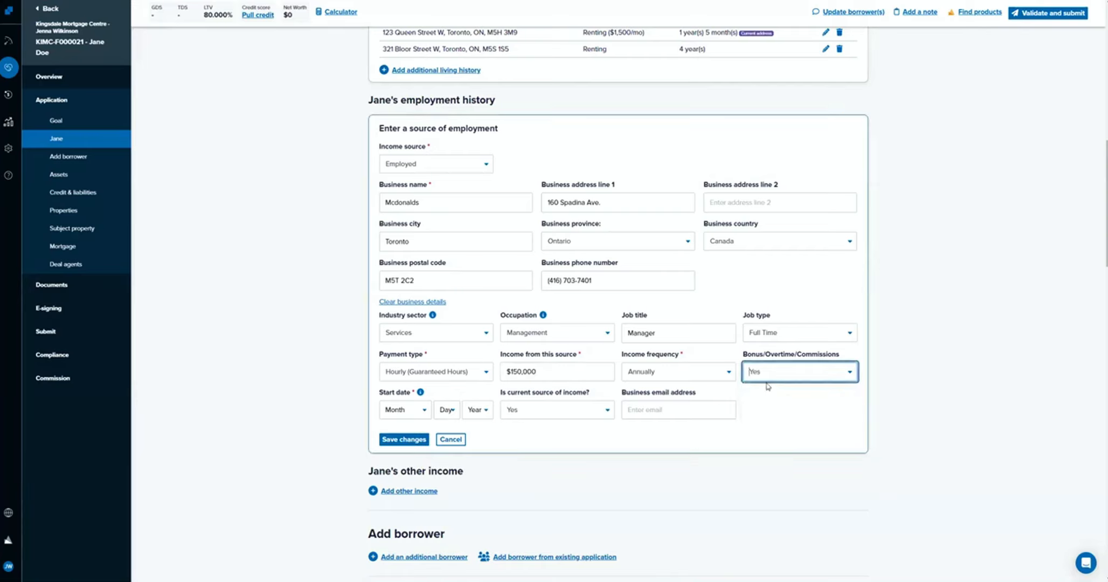
pyautogui.click(769, 377)
pyautogui.click(772, 389)
pyautogui.click(773, 412)
pyautogui.click(780, 373)
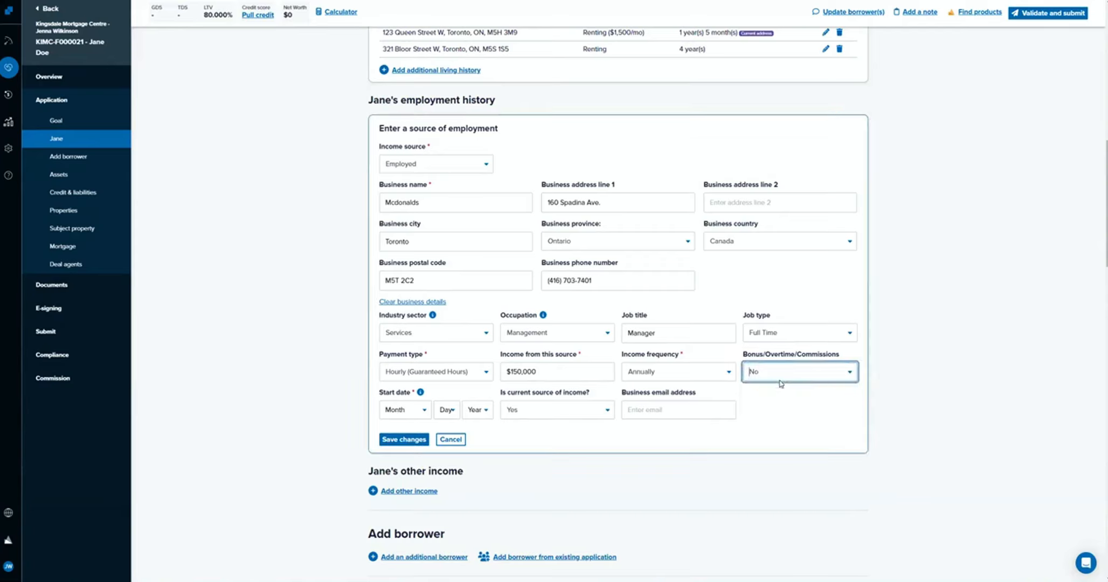
pyautogui.click(649, 426)
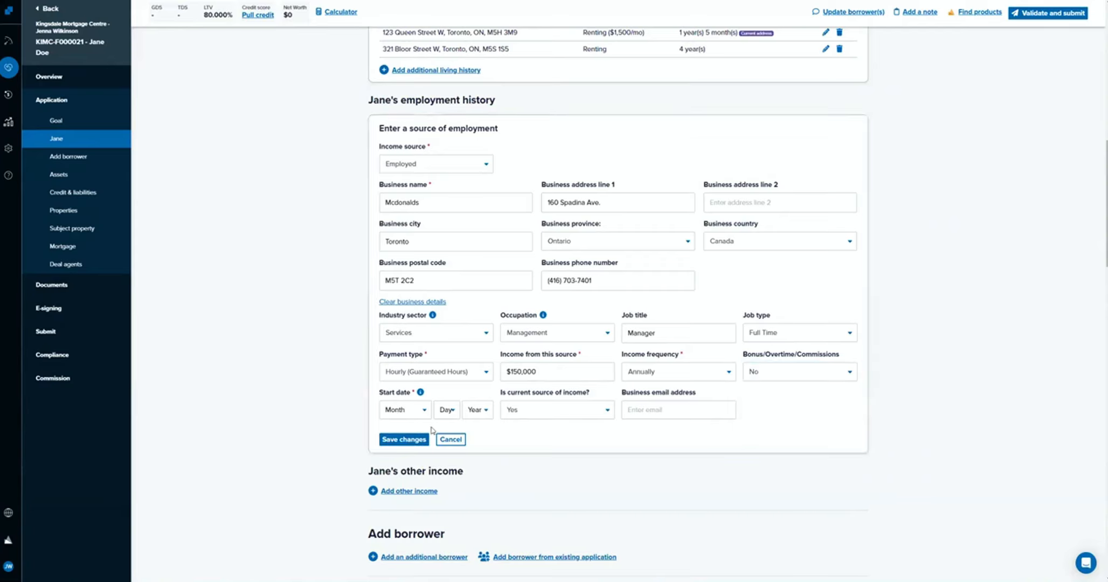
# Set the employment's start date to January 1, 2020 and save the employment record.
pyautogui.click(424, 413)
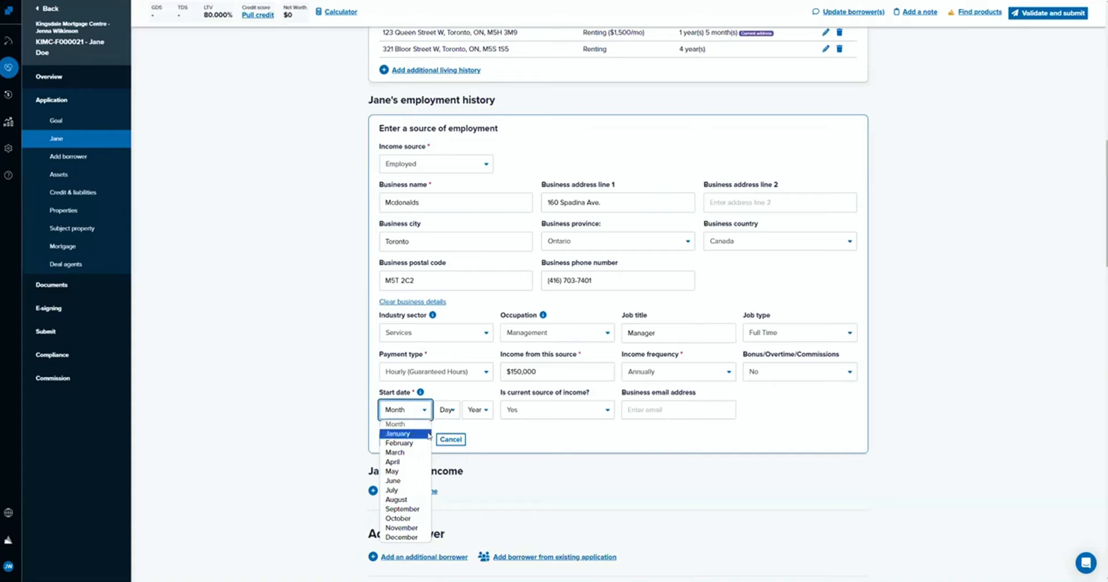
pyautogui.click(421, 434)
pyautogui.click(448, 411)
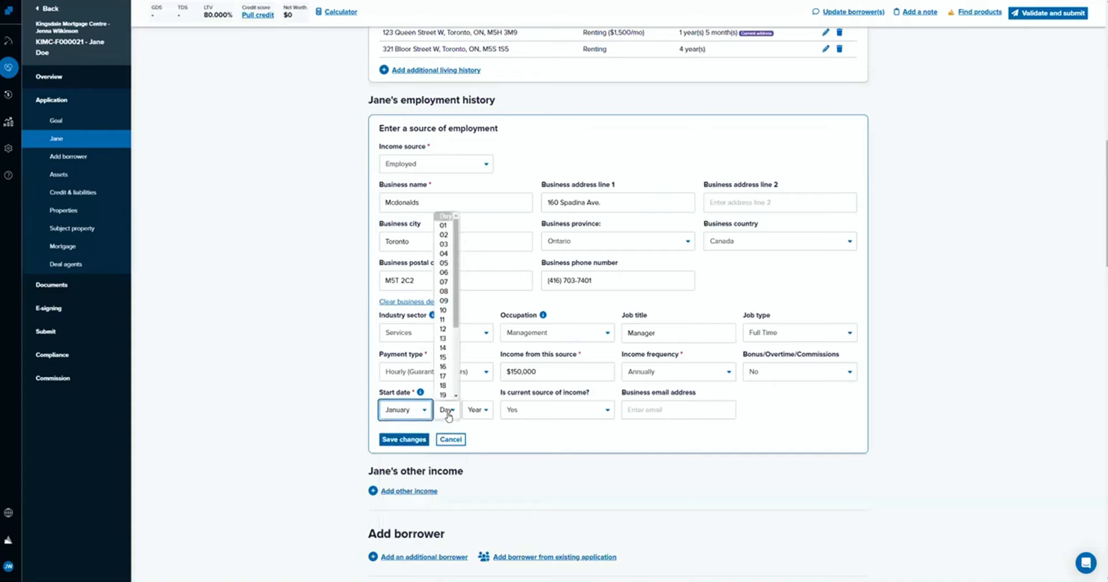
pyautogui.click(446, 226)
pyautogui.click(482, 416)
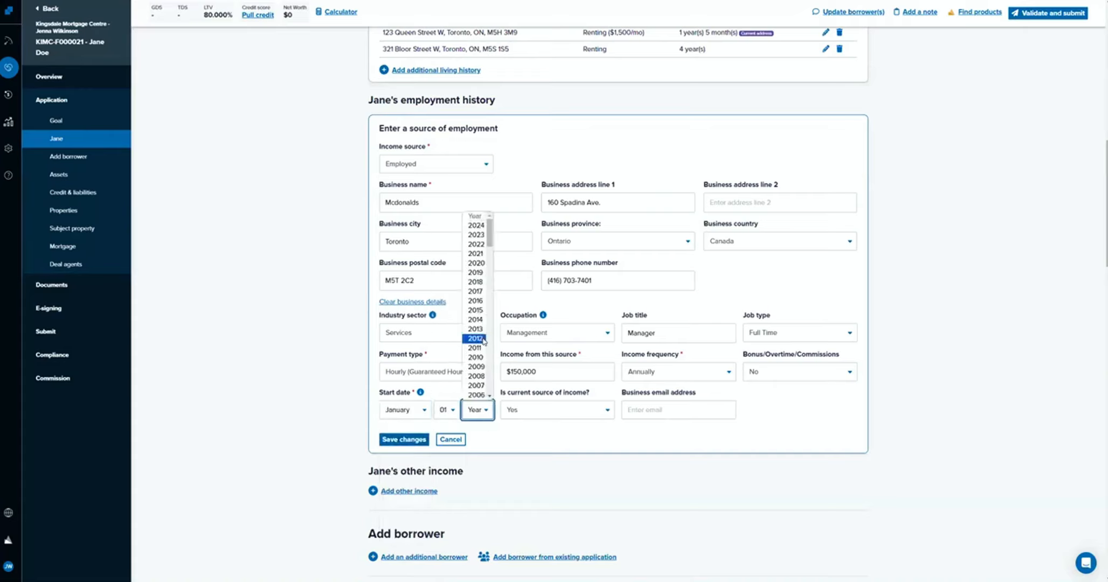
pyautogui.click(480, 265)
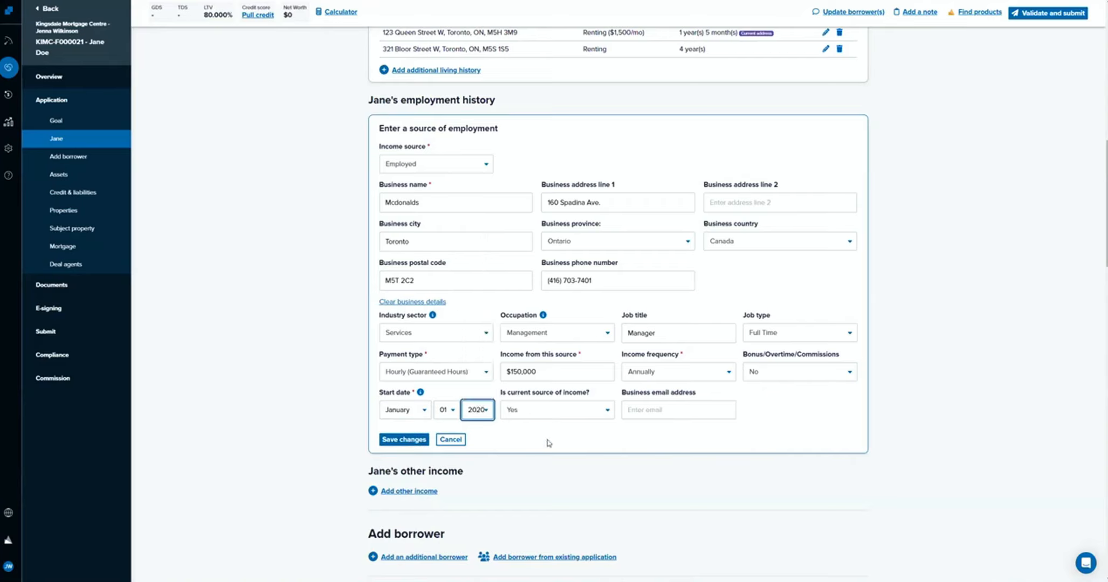
pyautogui.click(363, 437)
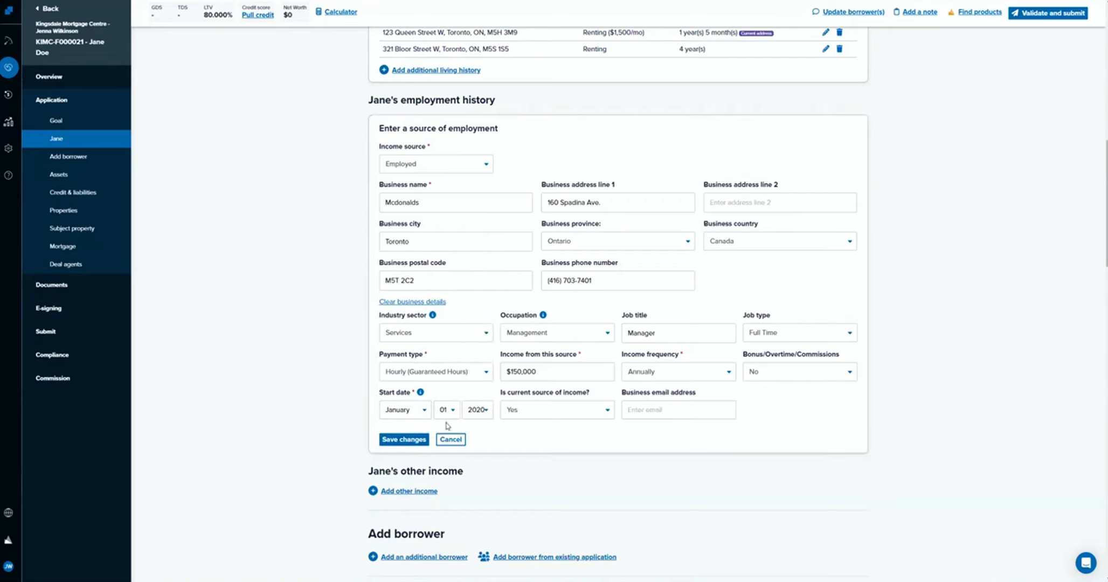
pyautogui.click(404, 439)
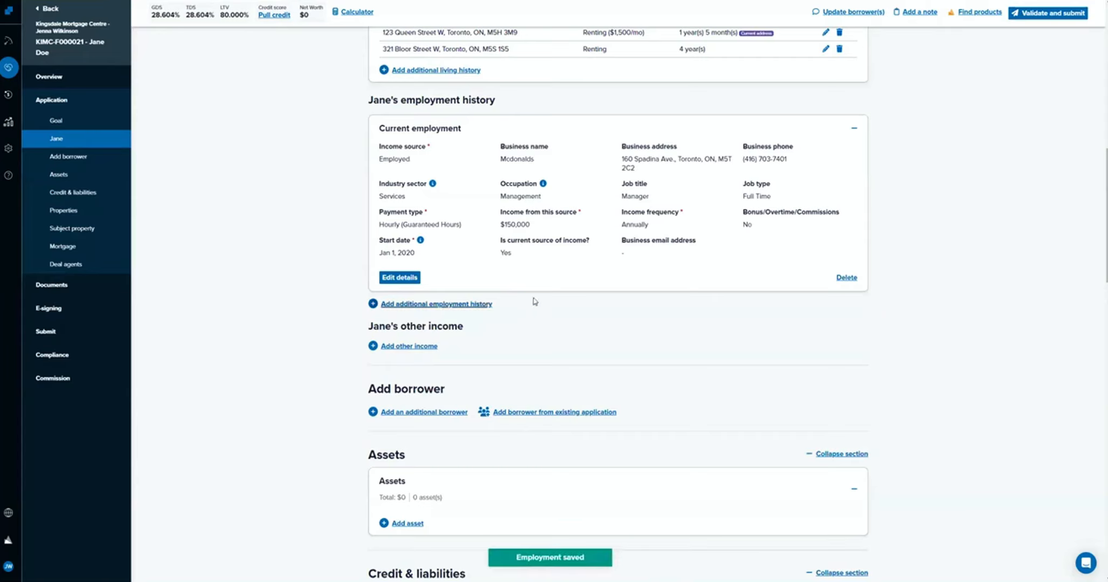
# Review the payment type, income amount and income frequency in the saved current employment.
pyautogui.scroll(1, 714, 296)
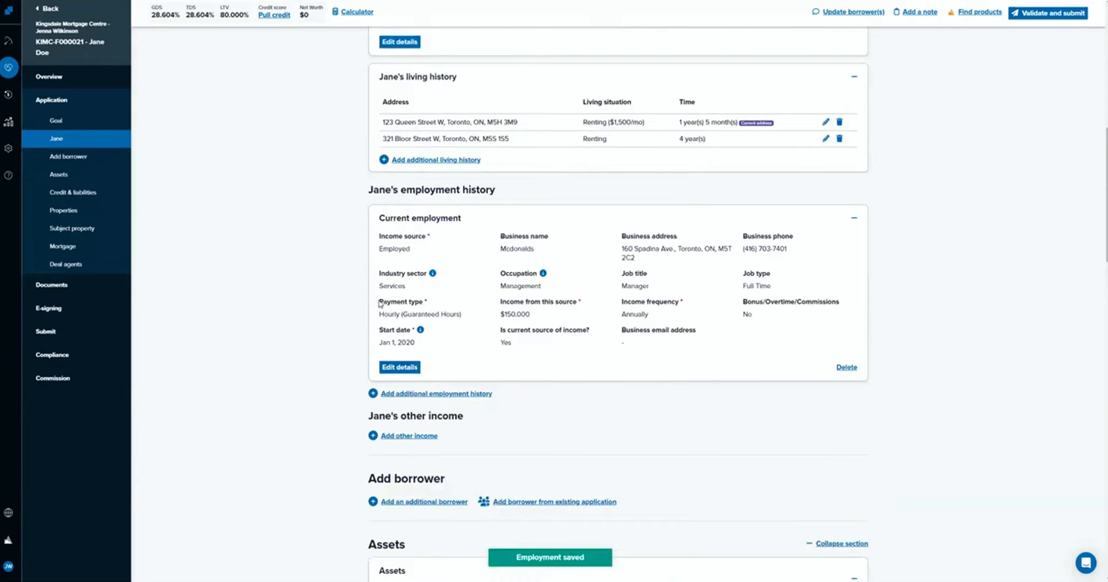
pyautogui.moveTo(380, 304); pyautogui.dragTo(677, 325)
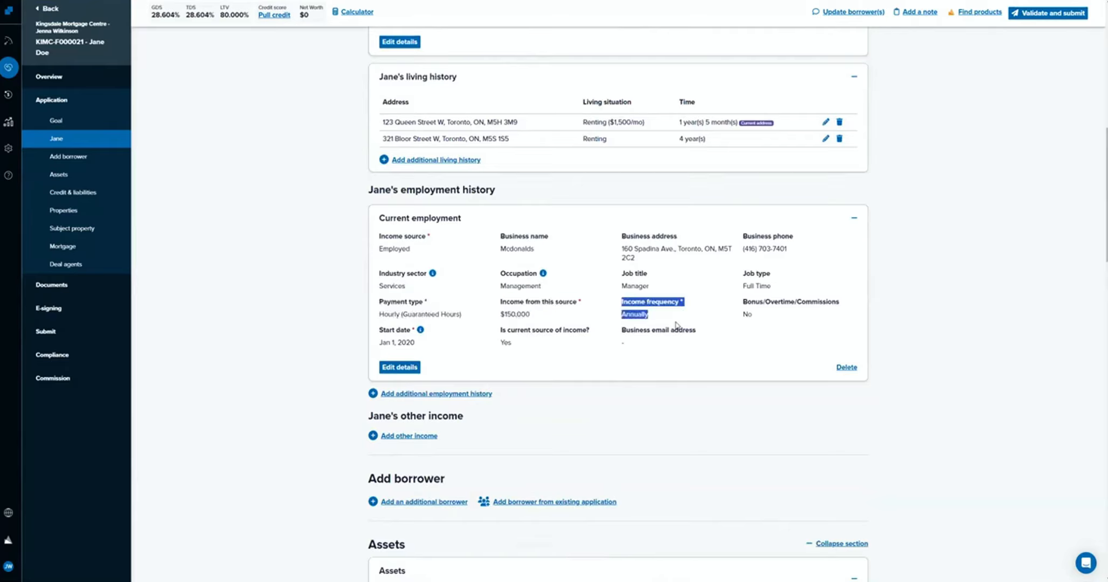
pyautogui.click(676, 326)
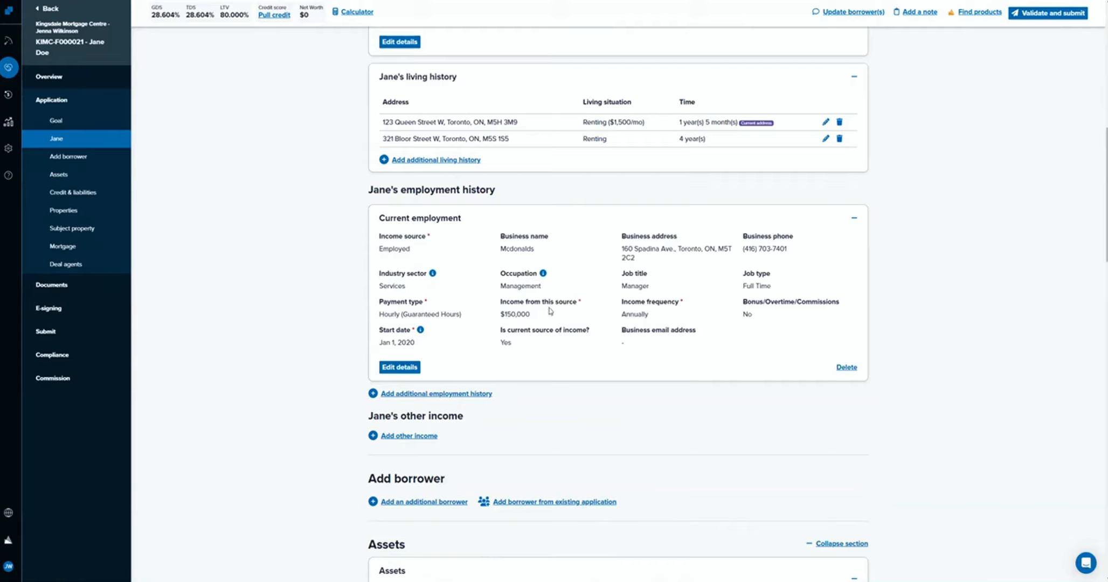
pyautogui.moveTo(621, 299); pyautogui.dragTo(674, 317)
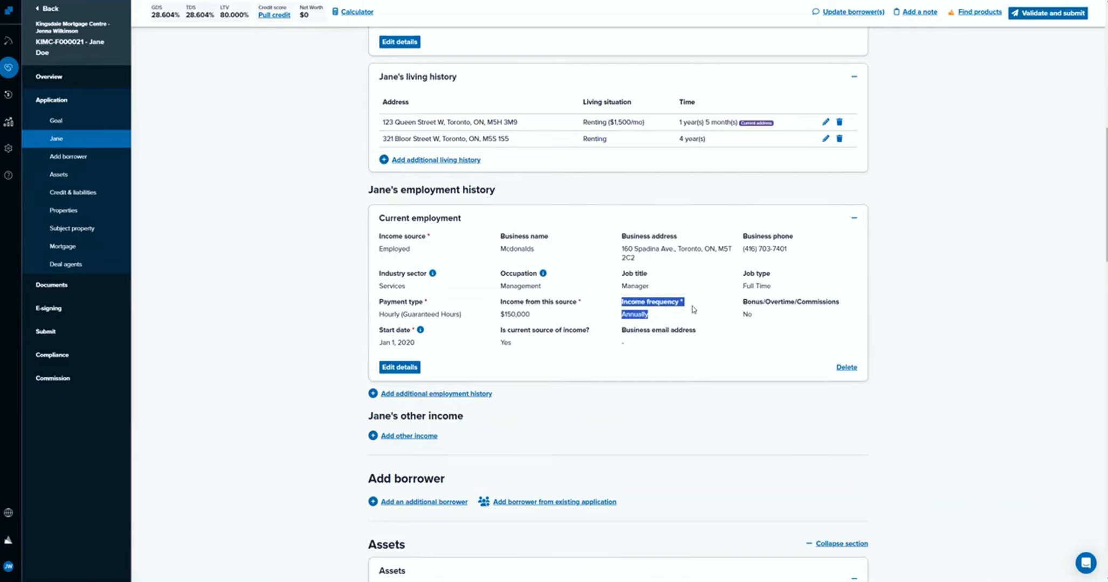
pyautogui.click(728, 364)
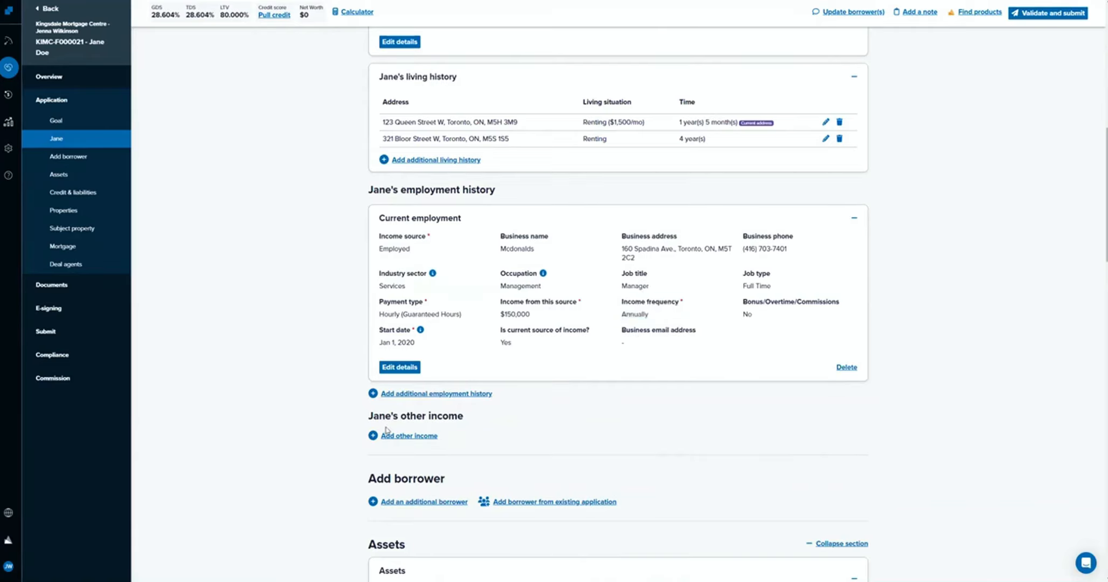
# Add an other income entry for the borrower and set its type to Canada Child Benefit (CCB).
pyautogui.scroll(-1, 398, 426)
pyautogui.click(409, 391)
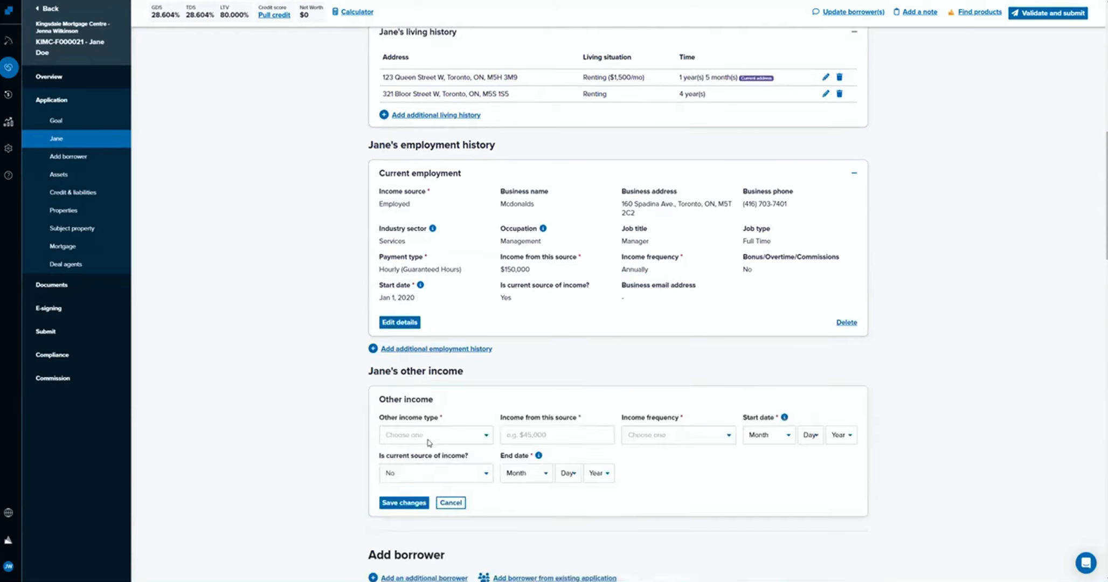
pyautogui.click(428, 441)
pyautogui.scroll(-2, 285, 433)
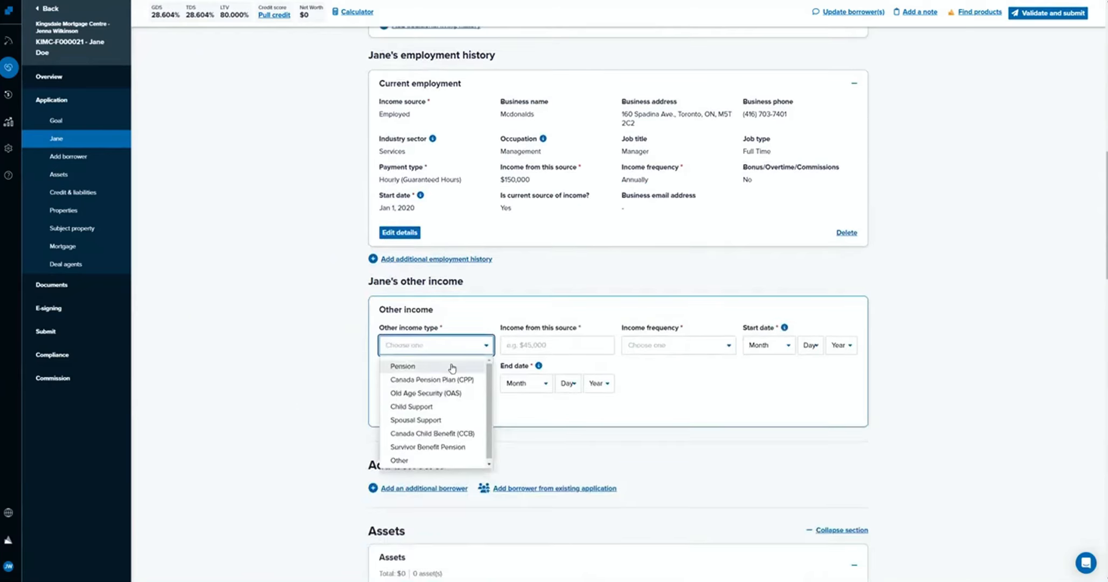
pyautogui.scroll(-1, 468, 409)
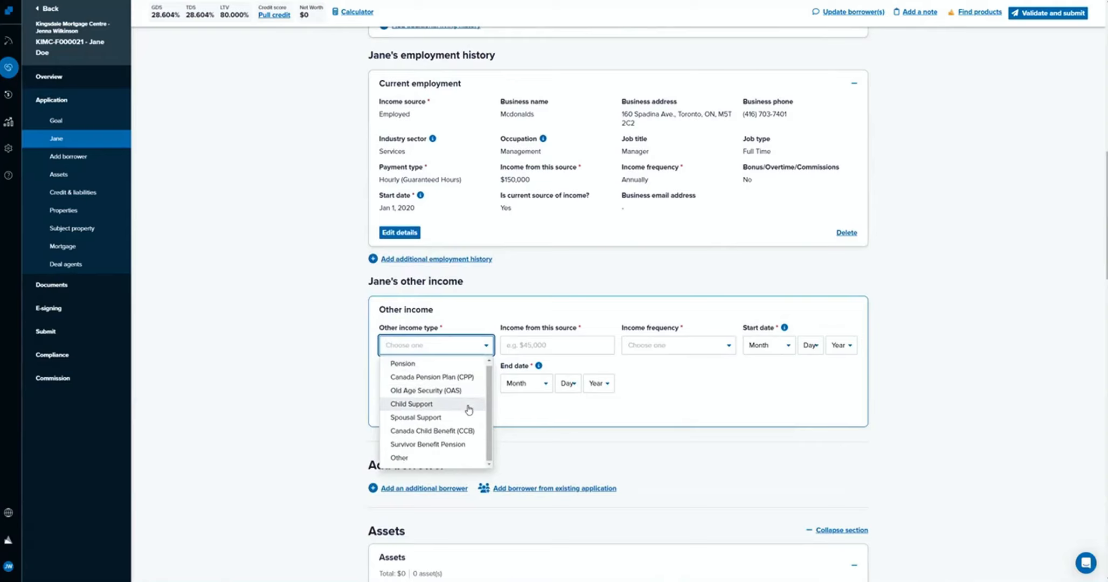
pyautogui.scroll(-1, 468, 409)
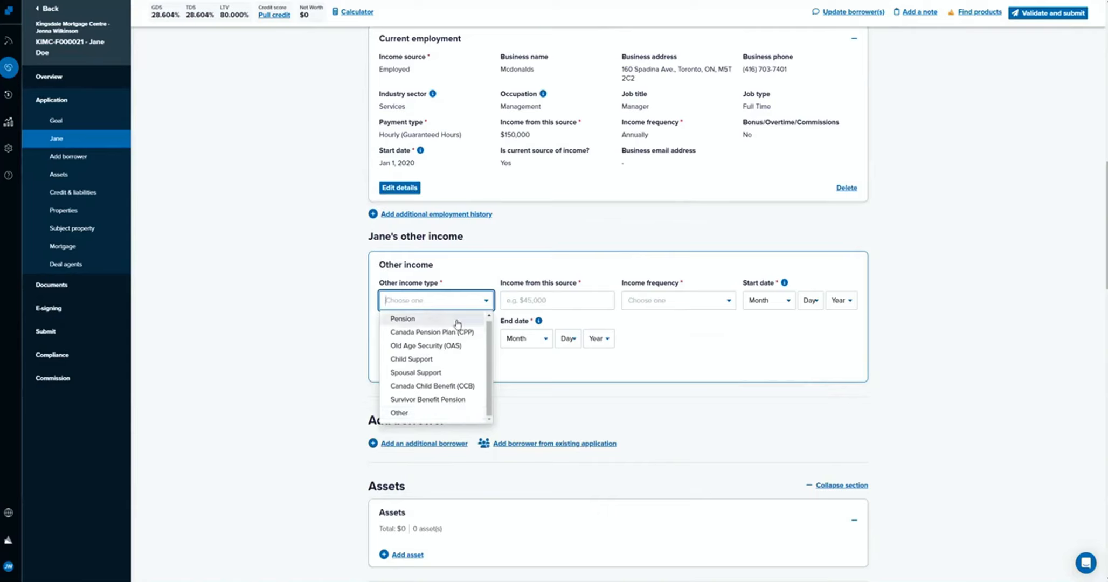
pyautogui.click(556, 423)
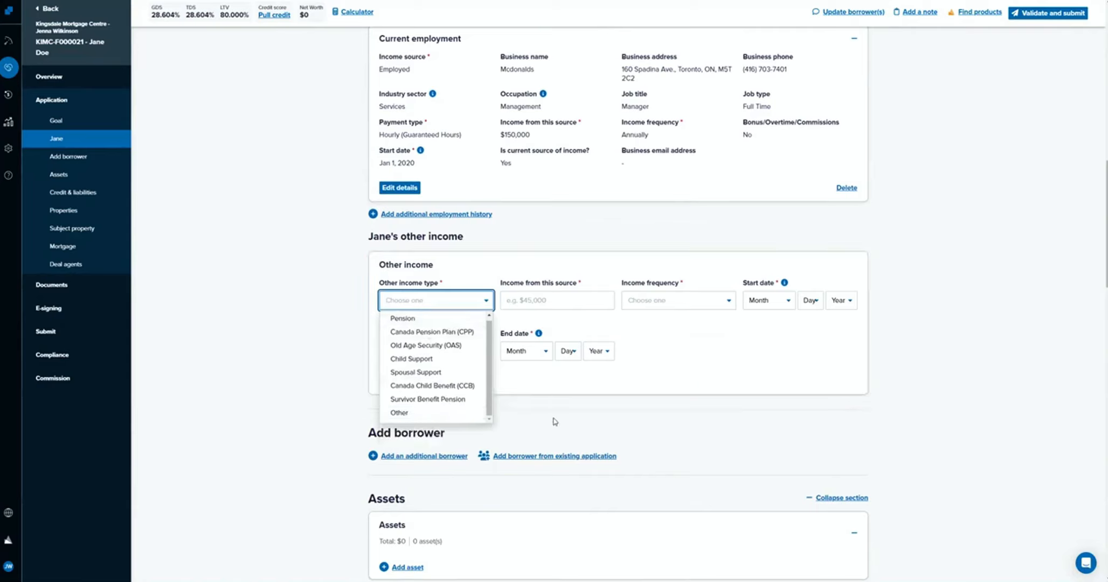
pyautogui.click(463, 300)
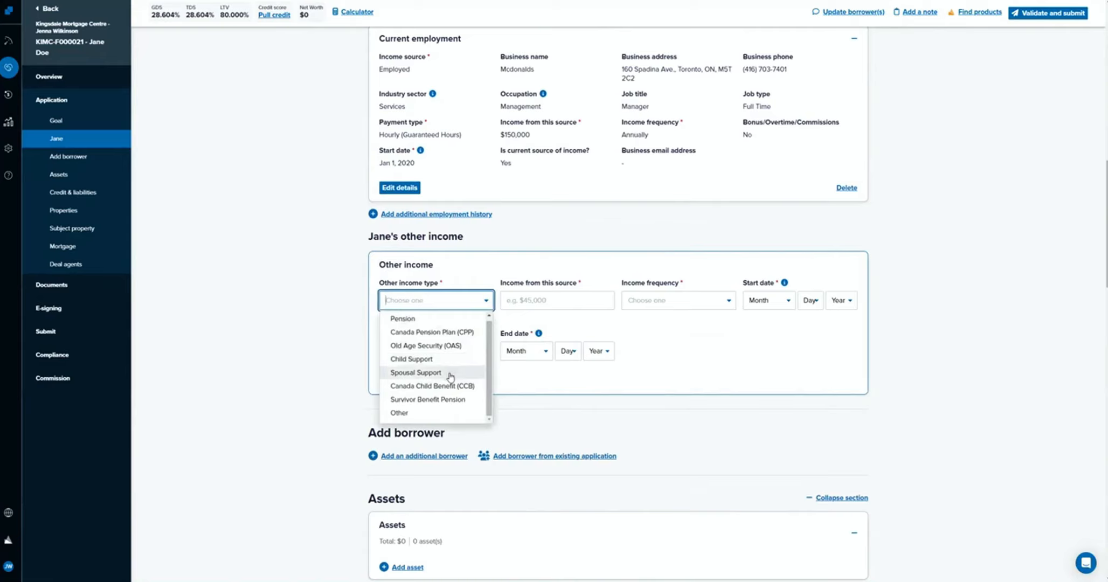
pyautogui.click(448, 386)
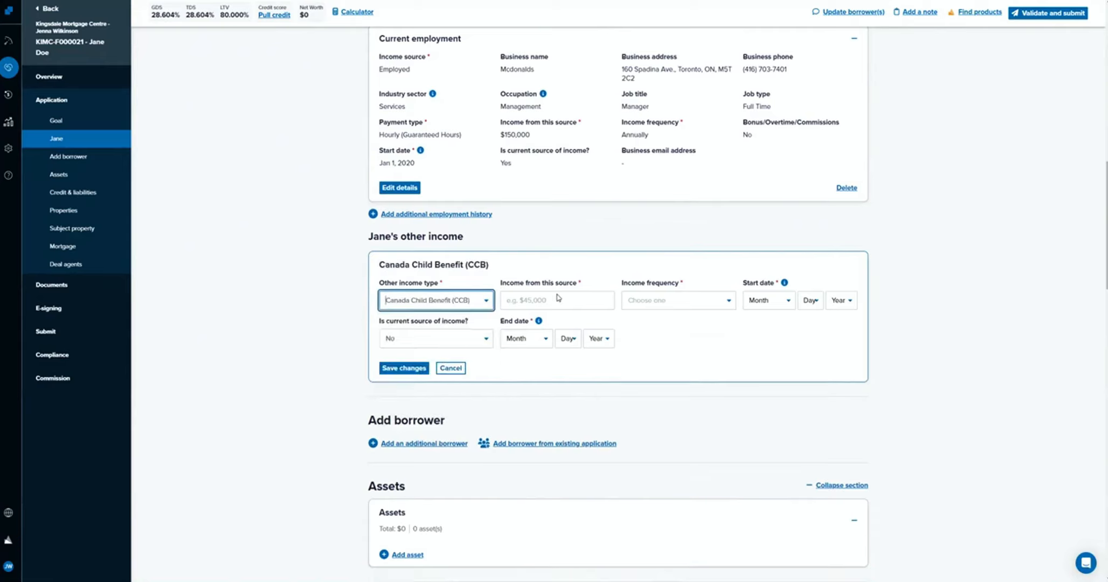
# Enter $350 as the child benefit income and set its income frequency to Monthly.
pyautogui.click(554, 304)
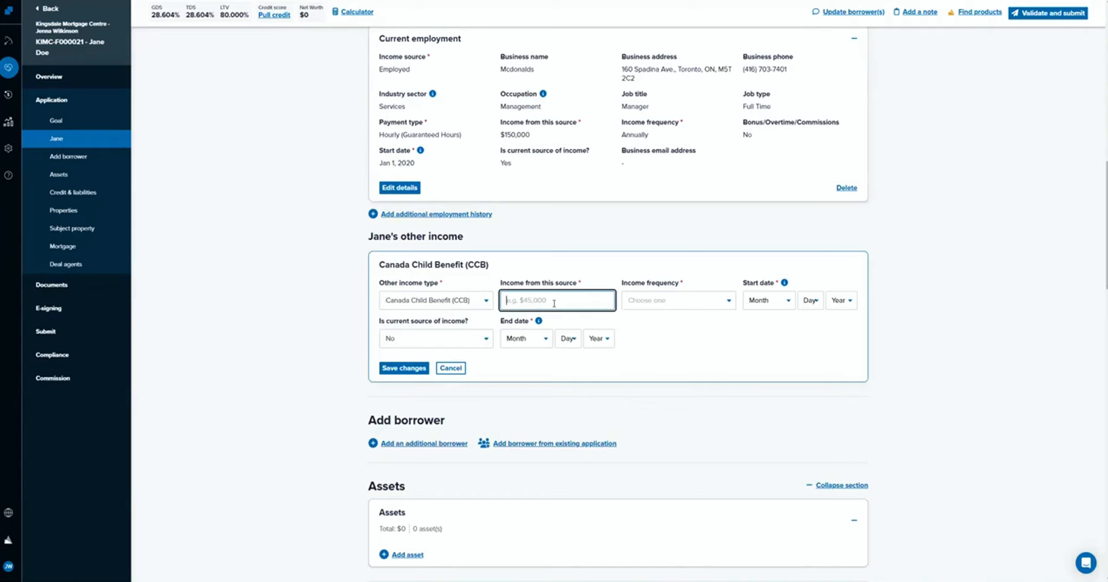
pyautogui.click(700, 303)
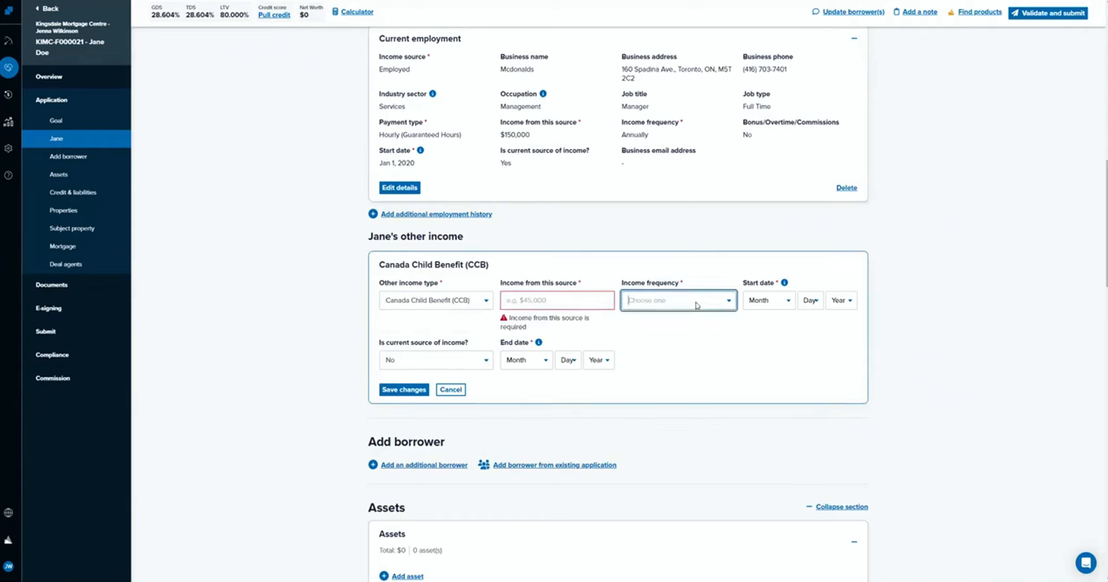
pyautogui.click(564, 305)
pyautogui.write('$350')
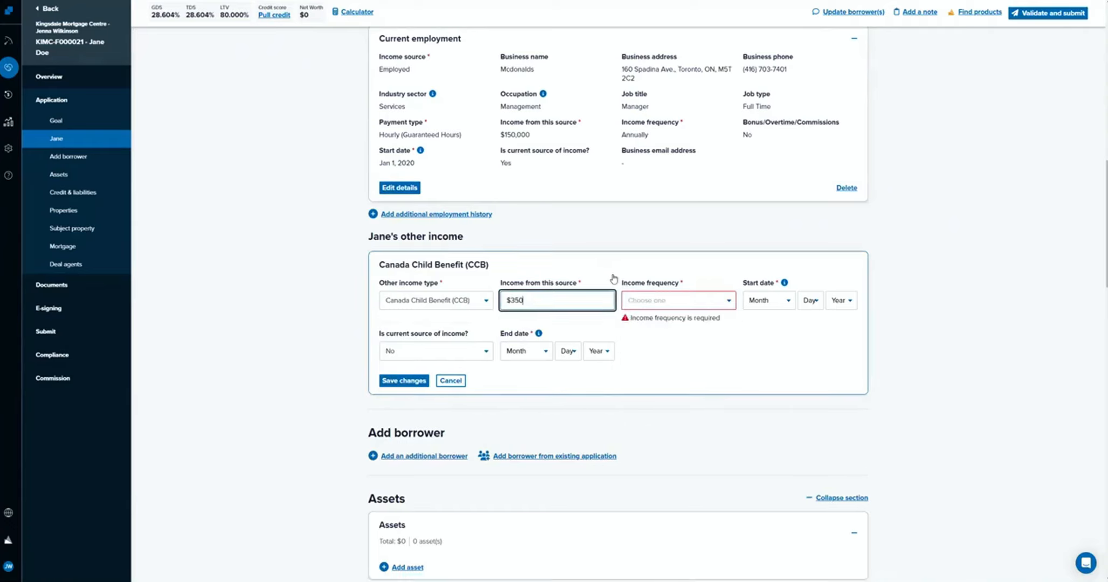
pyautogui.click(647, 300)
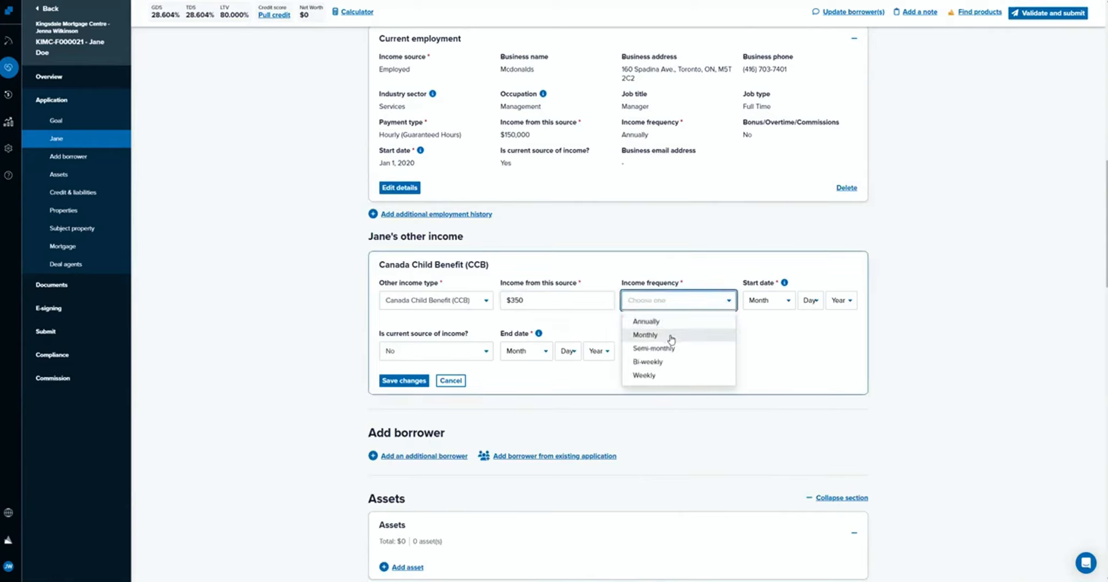
pyautogui.click(670, 335)
pyautogui.click(533, 300)
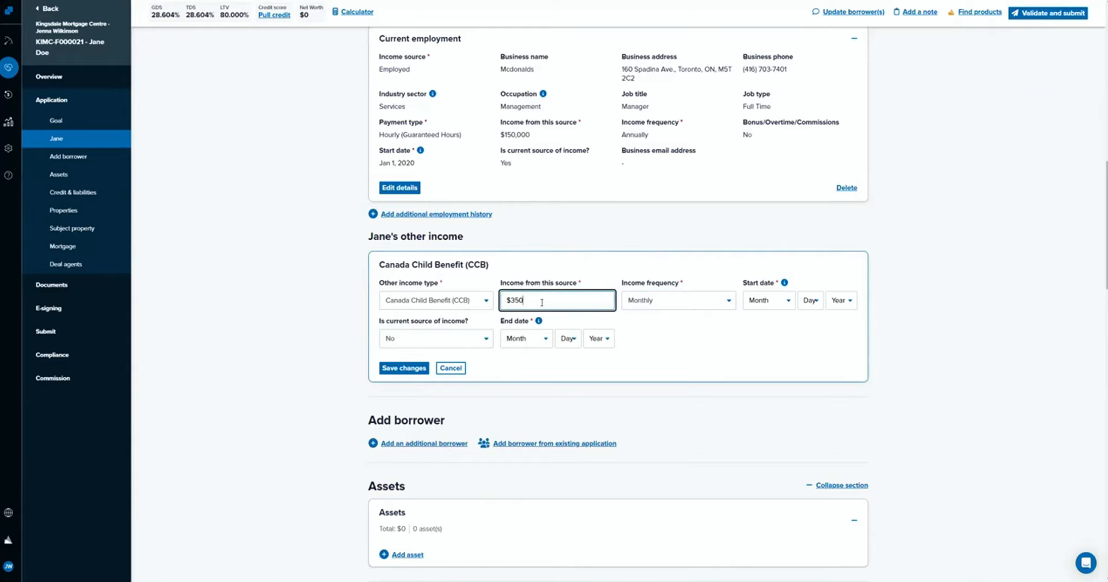
# Change the child benefit income to $4,200 and its income frequency to Annually.
pyautogui.hotkey('ctrl', 'a')
pyautogui.write('4200')
pyautogui.click(706, 329)
pyautogui.click(659, 305)
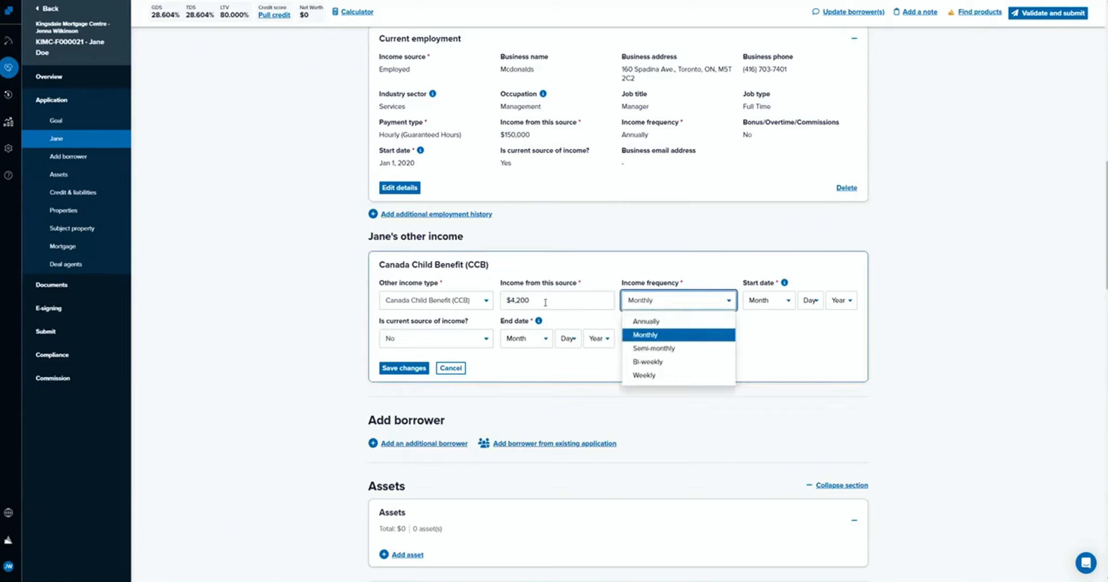
pyautogui.click(644, 321)
# Set the child benefit's start date to January 1, 2020.
pyautogui.click(792, 302)
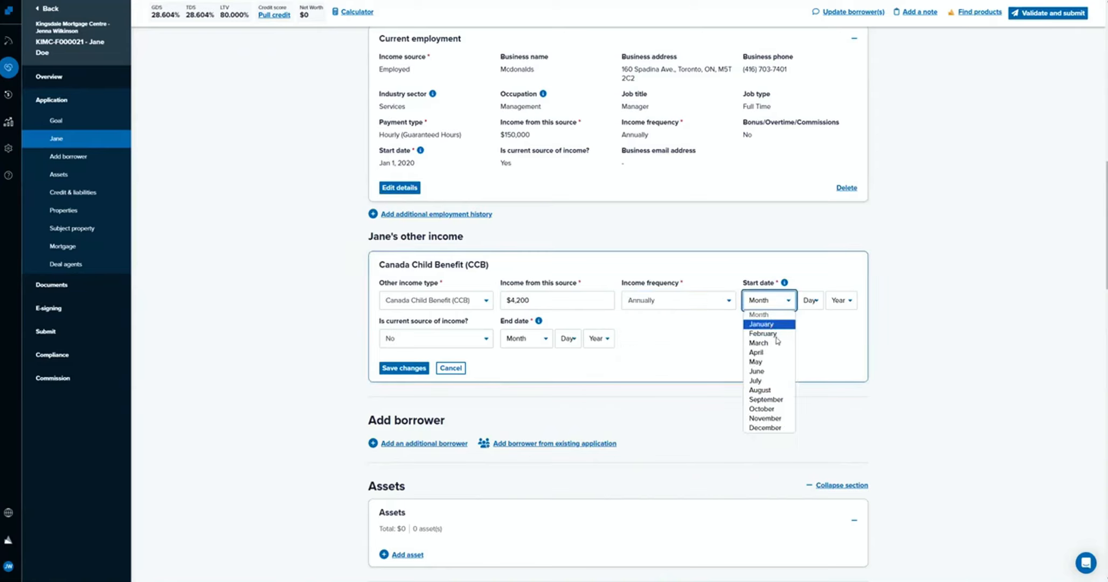
pyautogui.click(769, 324)
pyautogui.click(810, 300)
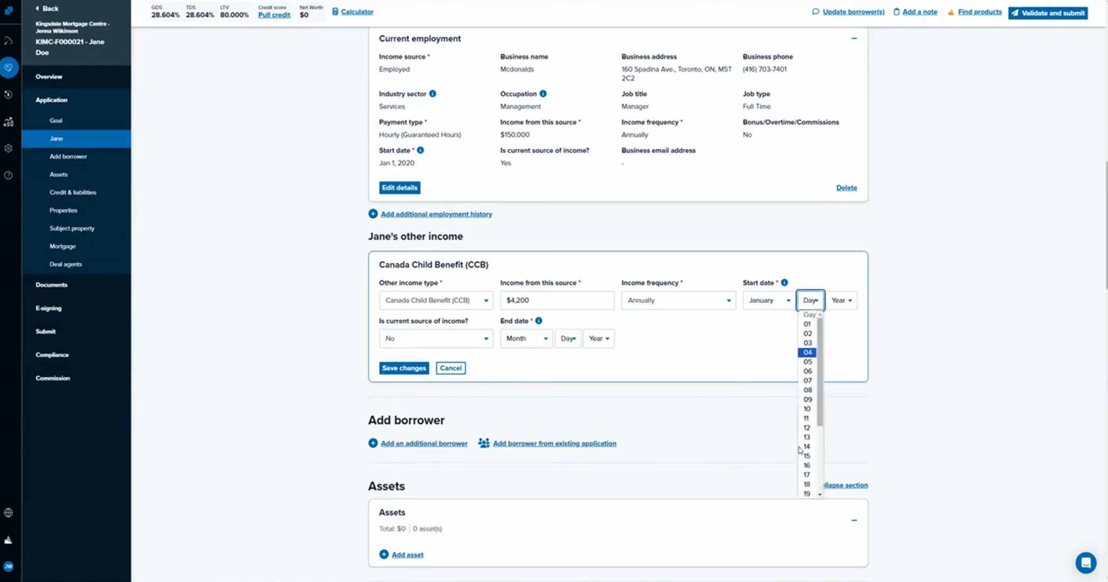
pyautogui.click(764, 376)
pyautogui.click(814, 301)
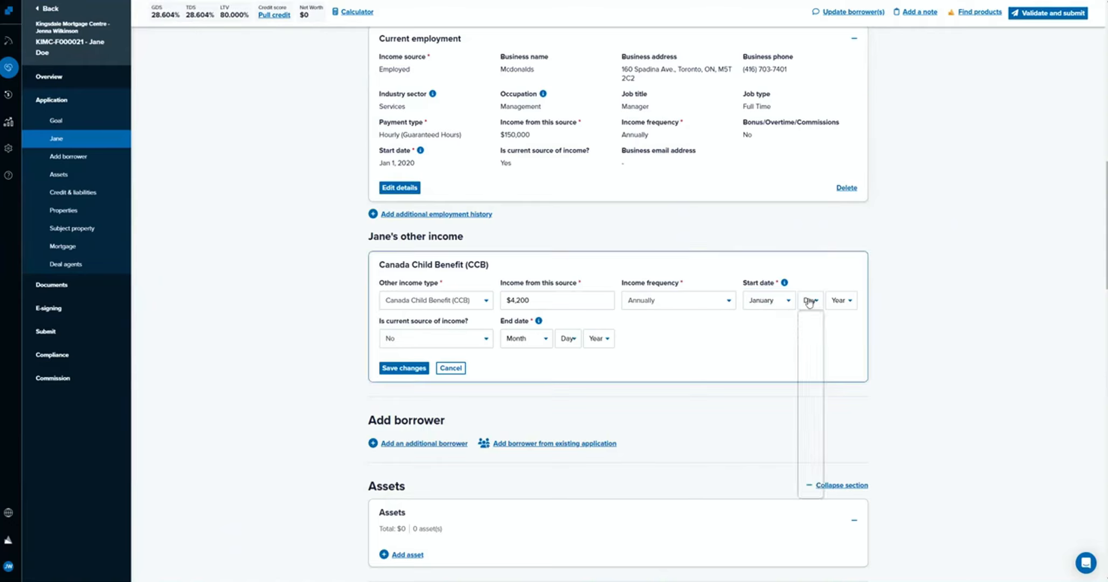
pyautogui.click(809, 324)
pyautogui.click(850, 300)
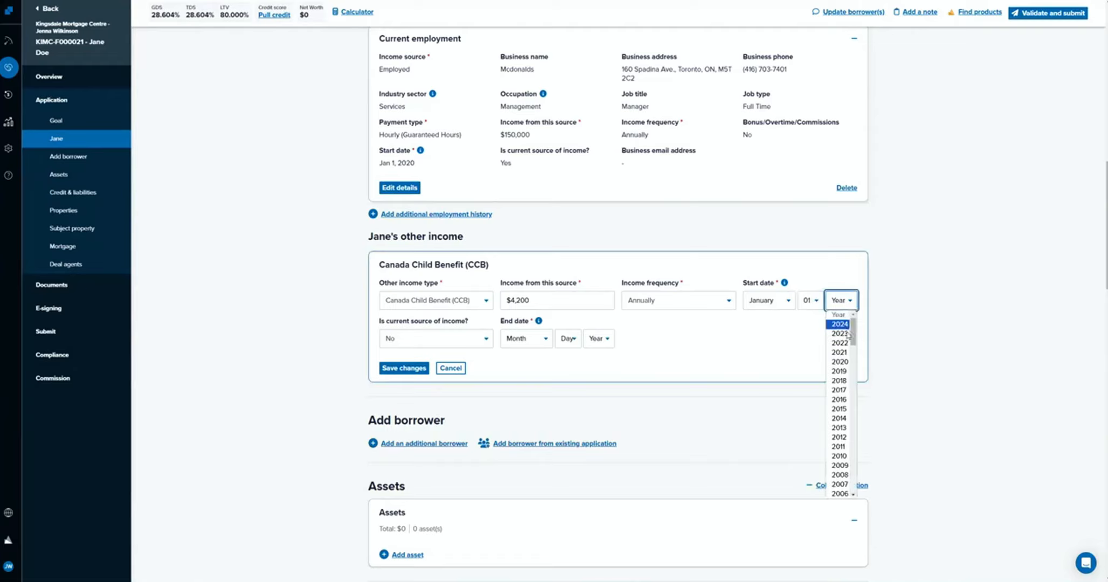
pyautogui.click(839, 362)
pyautogui.click(820, 330)
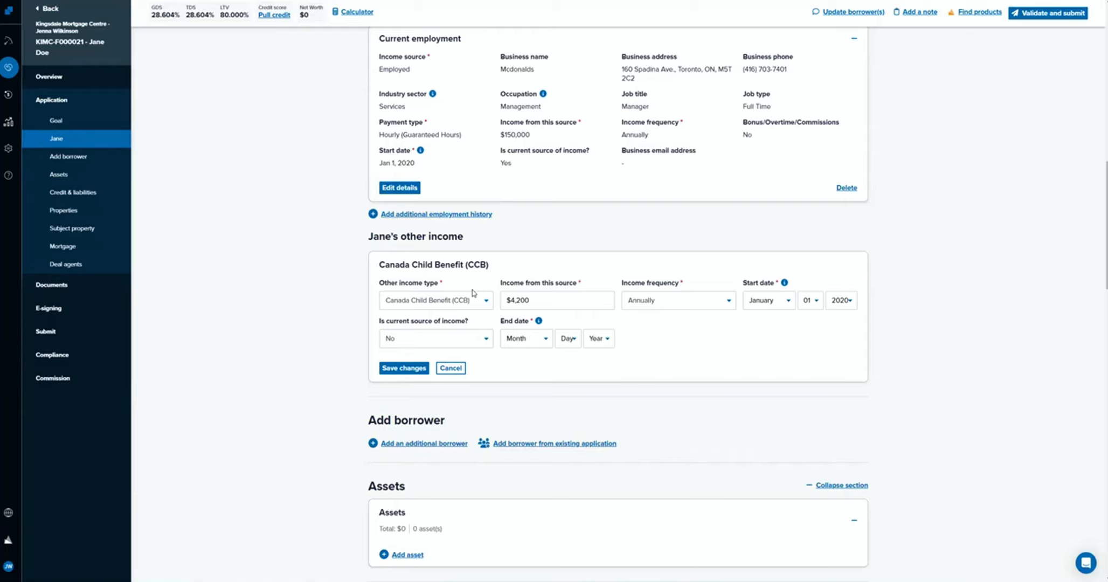
# Mark the child benefit as a current source of income and save the entry.
pyautogui.click(401, 369)
pyautogui.click(532, 344)
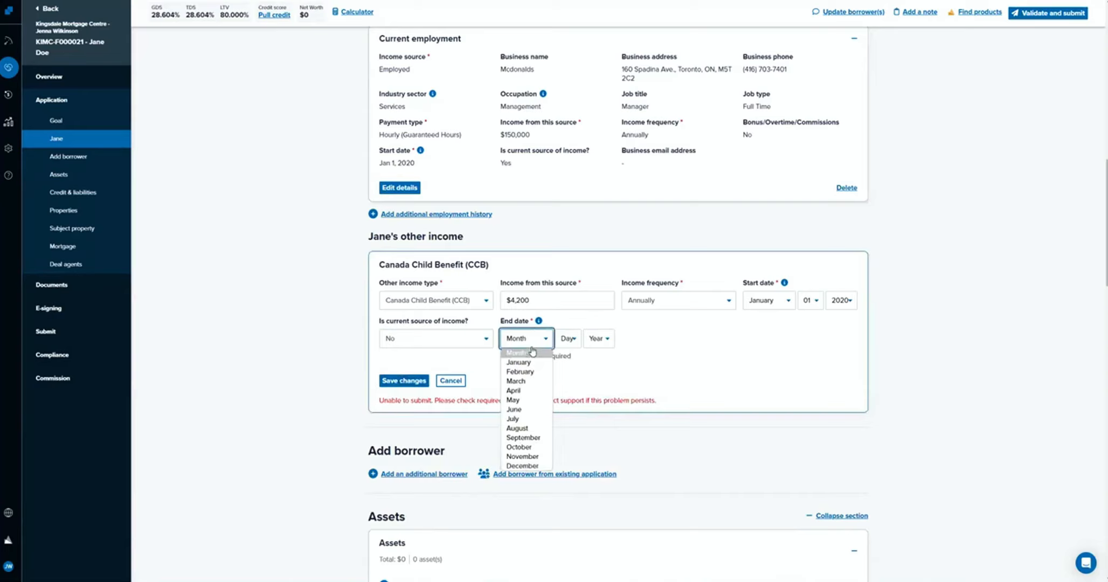
pyautogui.click(474, 344)
pyautogui.click(440, 371)
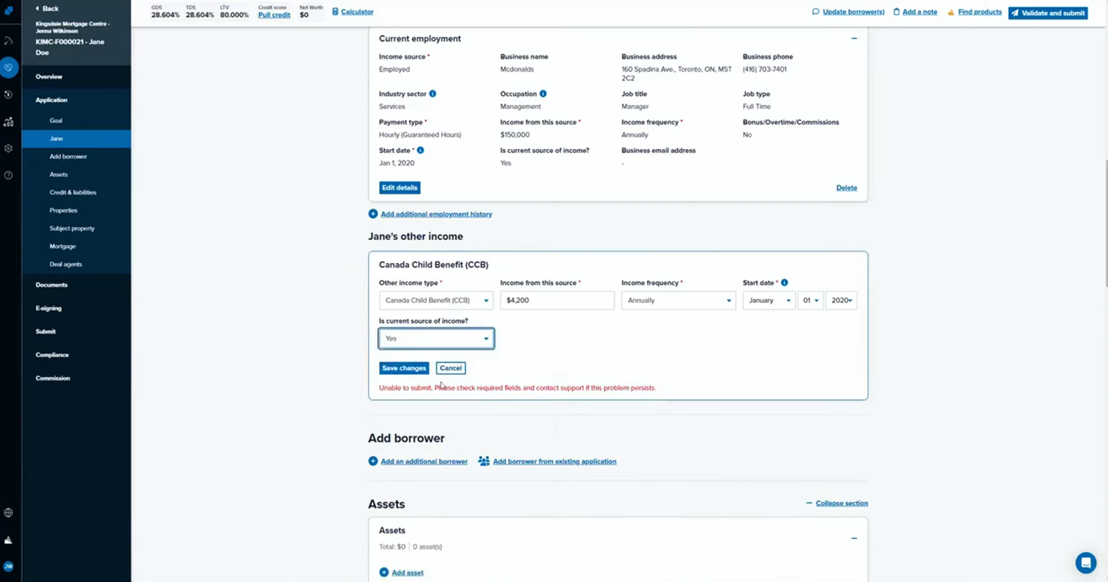
pyautogui.click(415, 369)
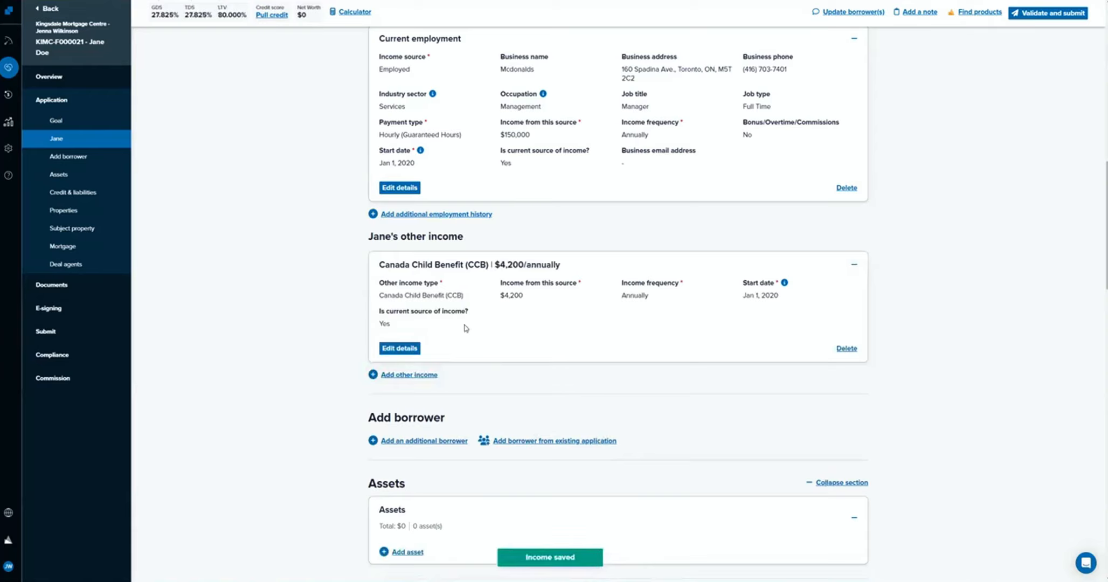
pyautogui.click(409, 374)
pyautogui.click(412, 419)
pyautogui.scroll(-2, 371, 409)
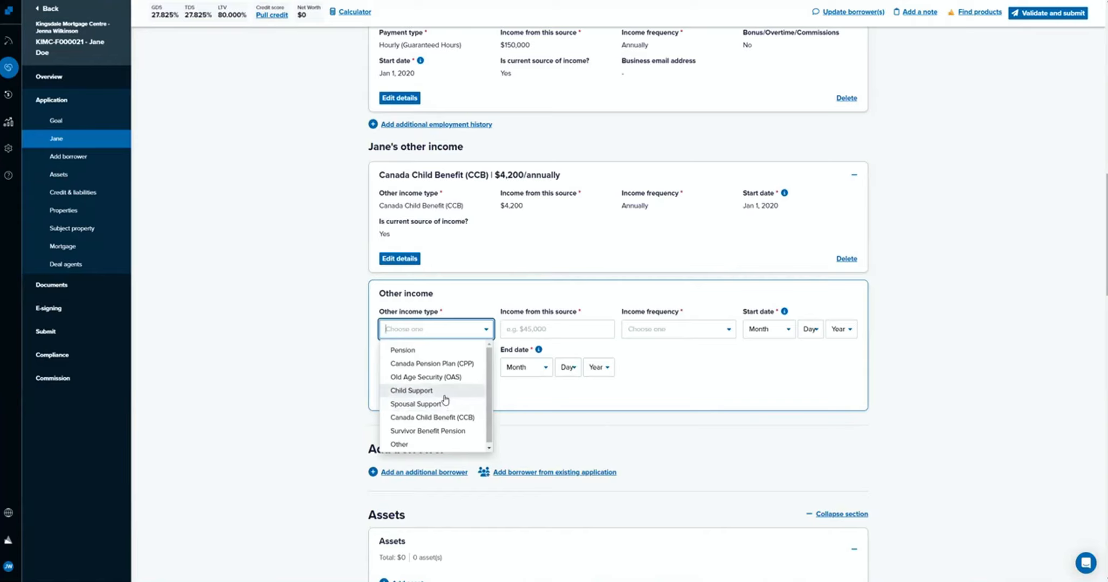
pyautogui.click(444, 396)
pyautogui.click(358, 333)
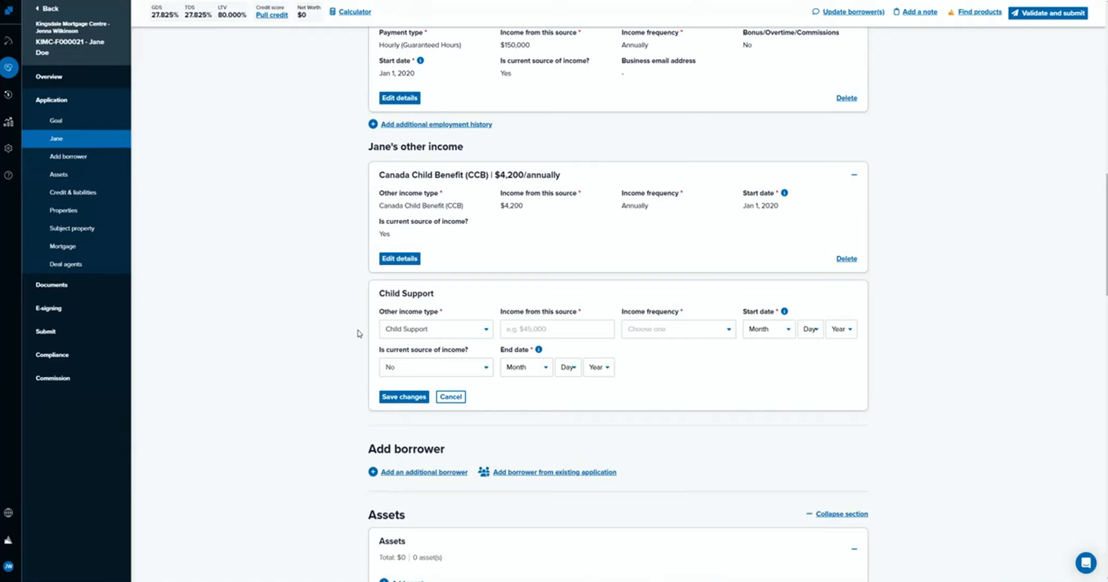
pyautogui.click(450, 397)
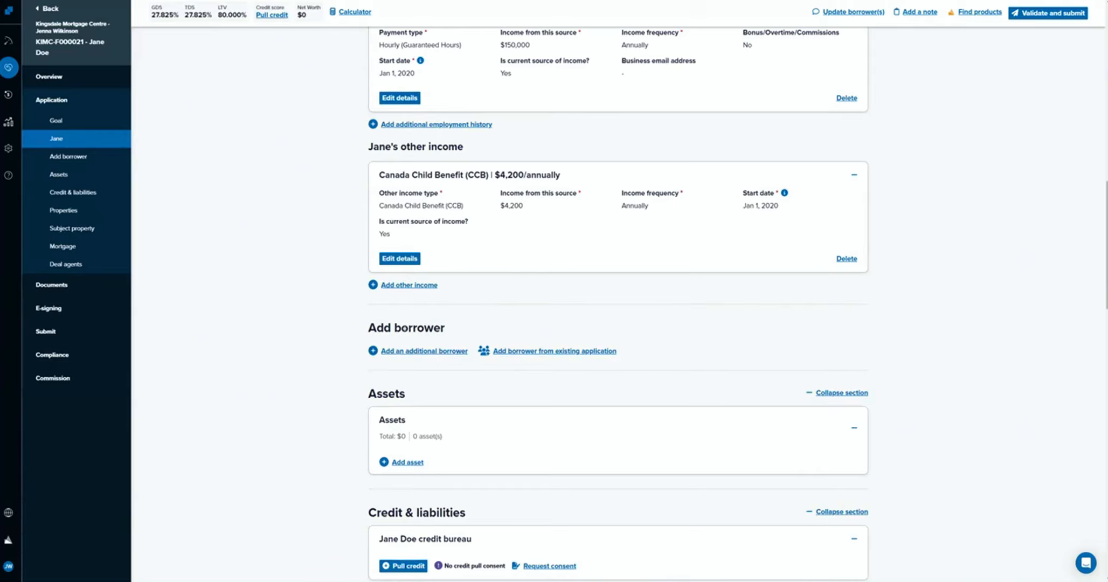
# Add an asset of type Cash - Chequing Account and assign the borrower as its owner.
pyautogui.scroll(-3, 495, 348)
pyautogui.click(384, 326)
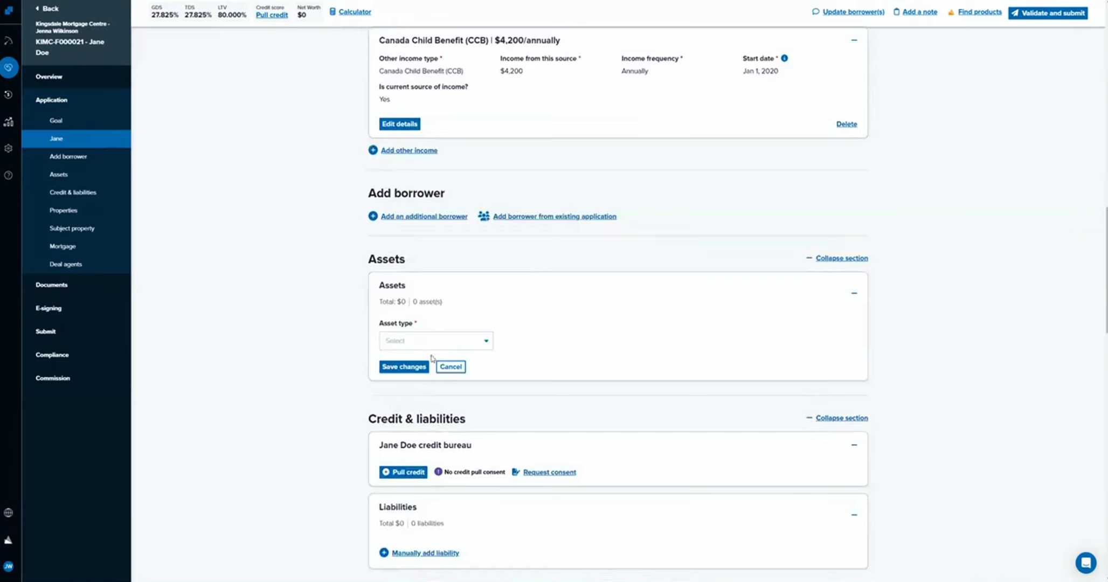
pyautogui.click(434, 348)
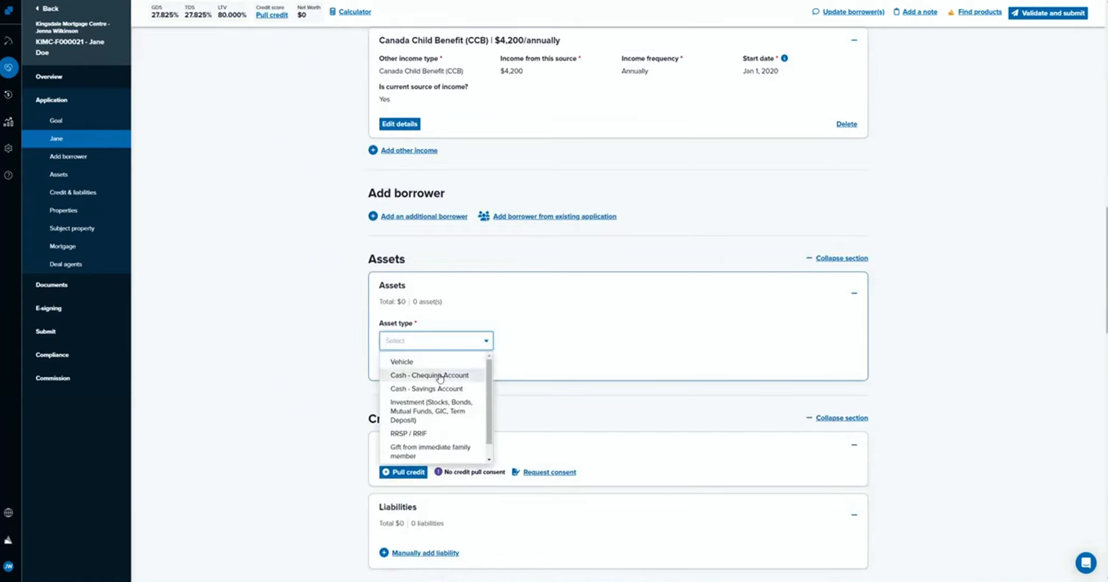
pyautogui.click(440, 377)
pyautogui.click(585, 341)
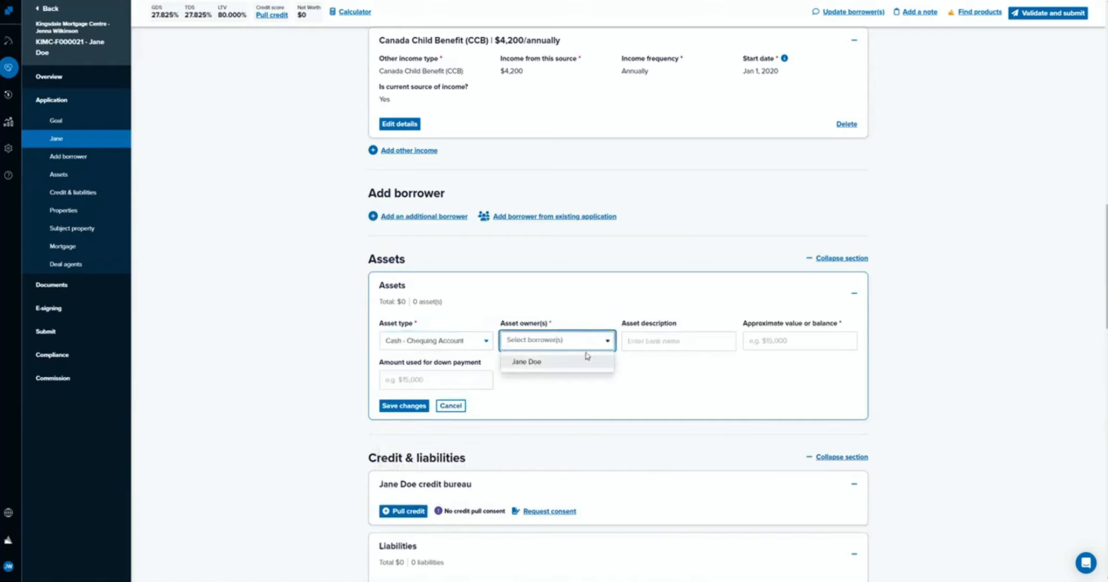
pyautogui.click(587, 360)
# Describe the chequing account asset as Cash, set its approximate value to $175,000 and save it.
pyautogui.click(638, 342)
pyautogui.write('175000')
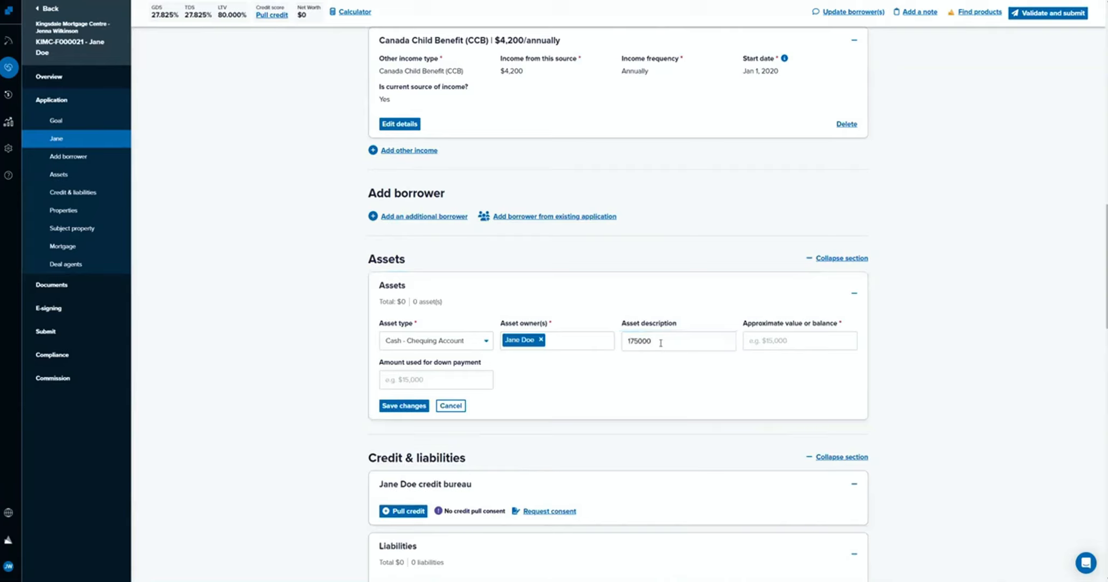
pyautogui.doubleClick(660, 343)
pyautogui.write('Cash')
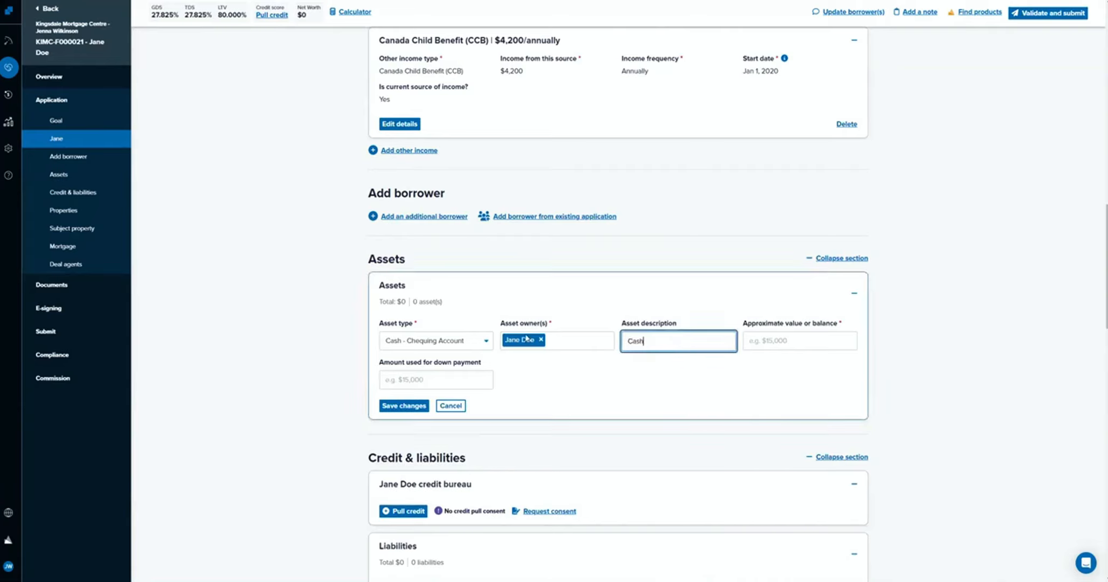
pyautogui.press('Tab')
pyautogui.write('175,000')
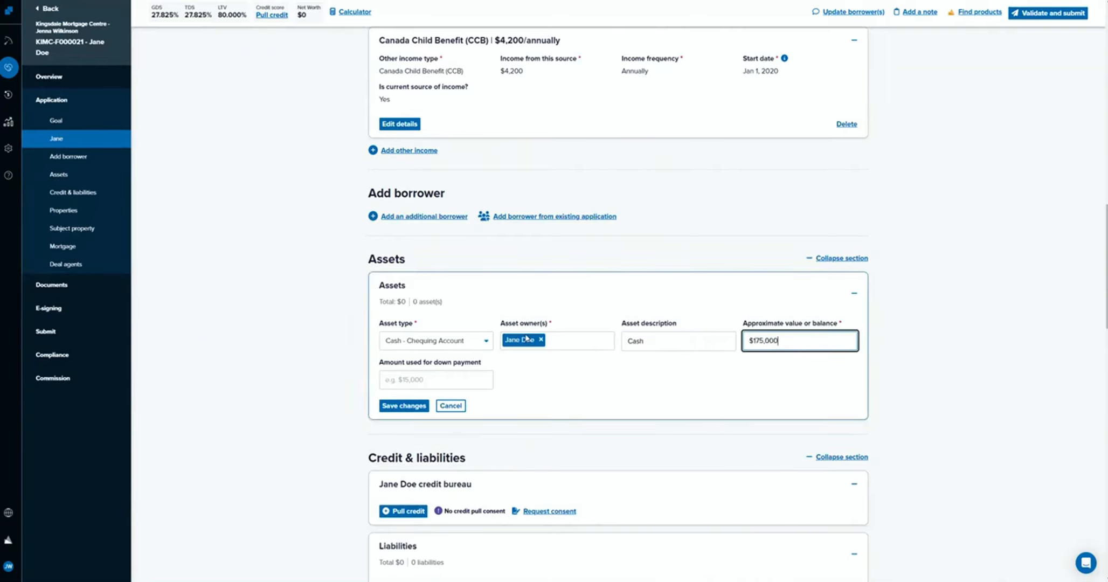
pyautogui.click(416, 409)
# Add a second asset of type Other and assign the borrower as its owner.
pyautogui.click(408, 369)
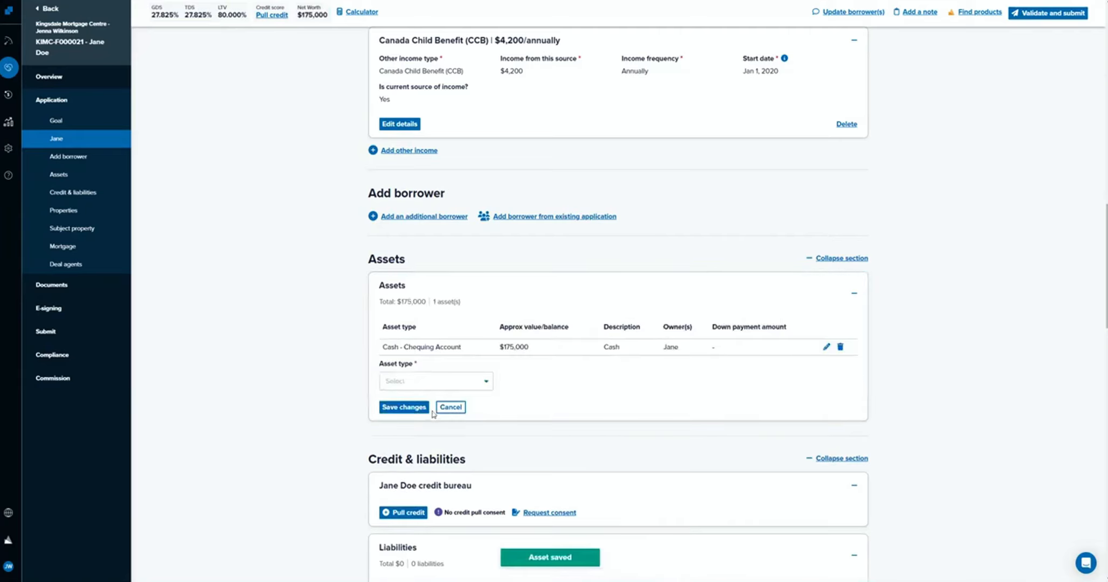
pyautogui.click(437, 380)
pyautogui.scroll(-3, 435, 399)
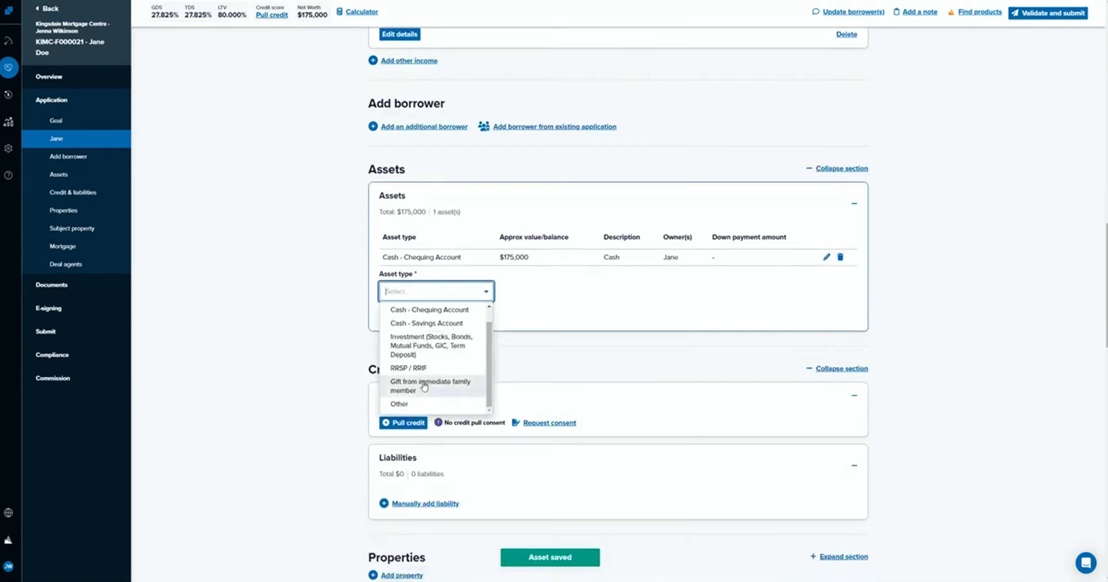
pyautogui.scroll(3, 434, 366)
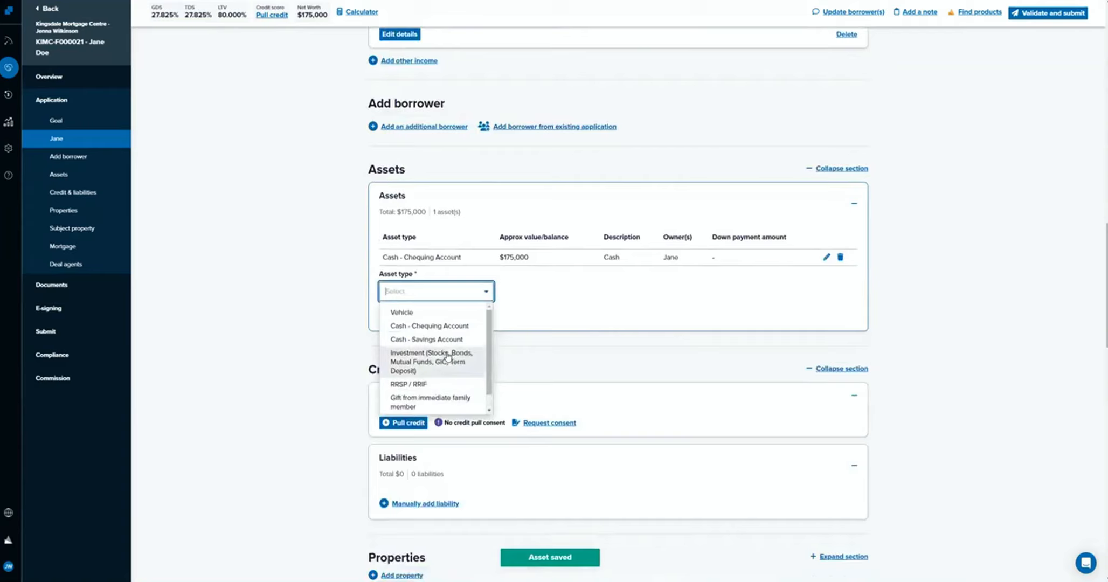
pyautogui.scroll(-3, 432, 345)
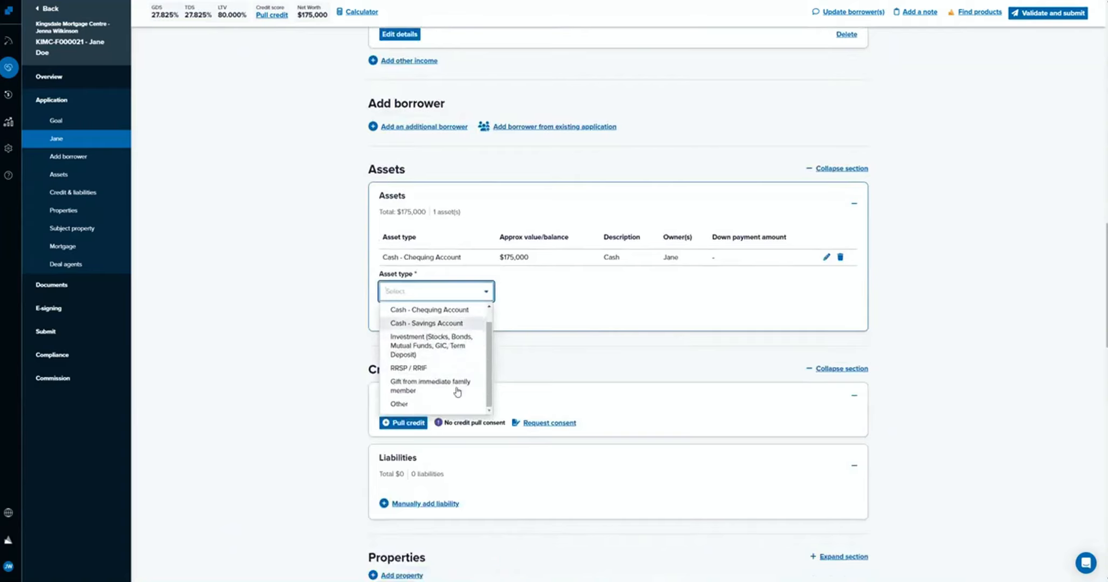
pyautogui.click(456, 407)
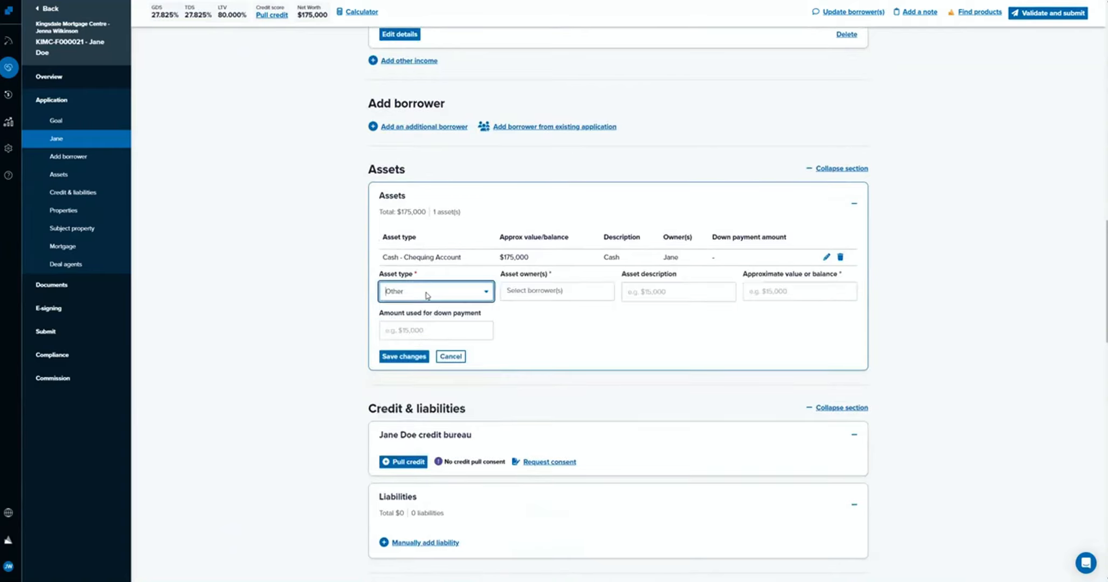
pyautogui.write('Gold')
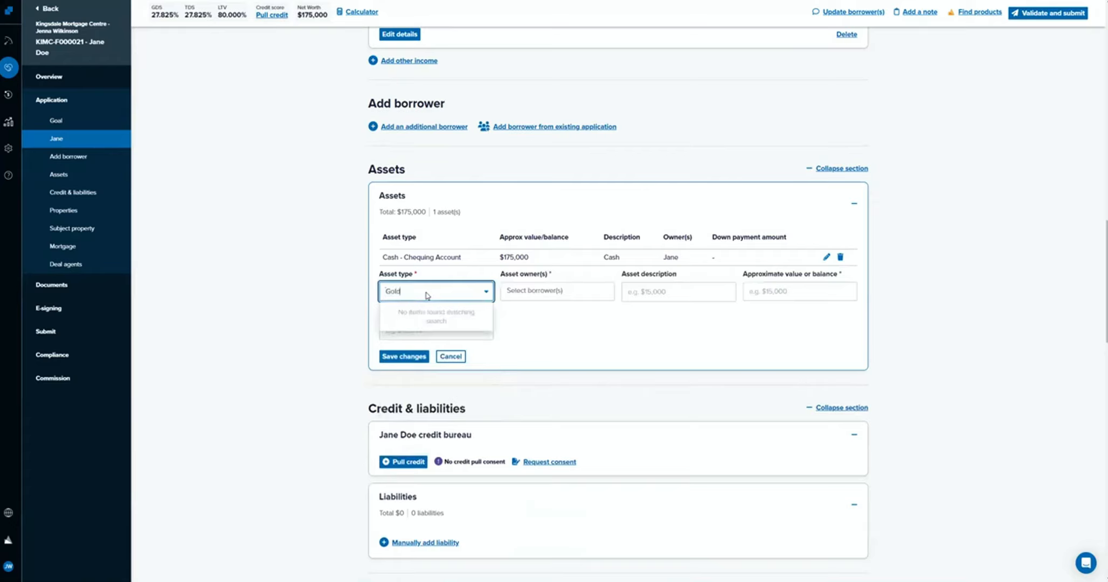
pyautogui.press('Tab')
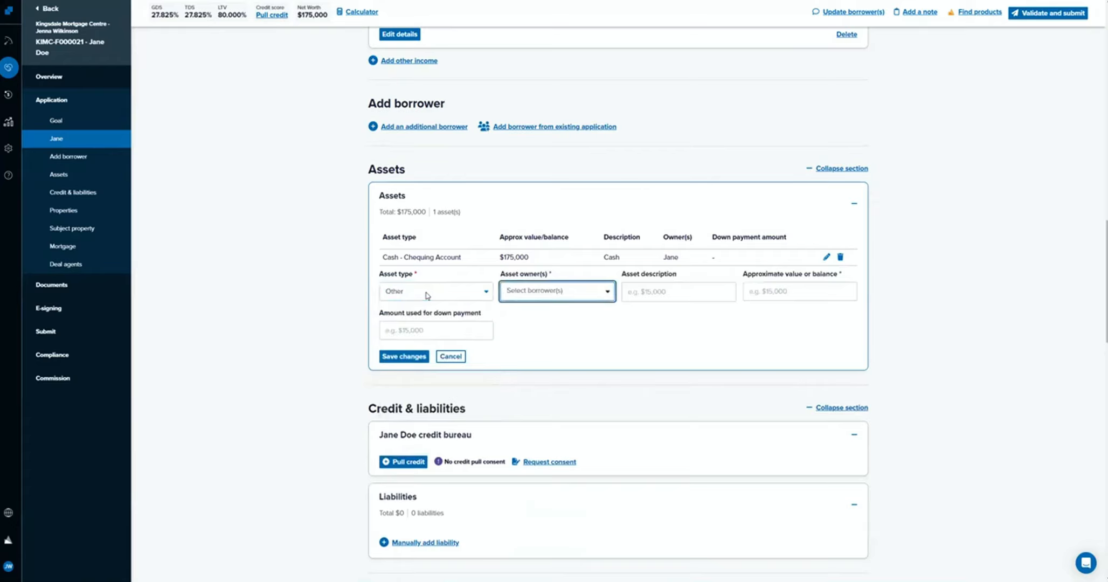
pyautogui.click(569, 294)
pyautogui.click(566, 312)
# Describe the second asset as Gold Bars, set its approximate value to $25,000 and save it.
pyautogui.click(660, 289)
pyautogui.write('Gold Bars')
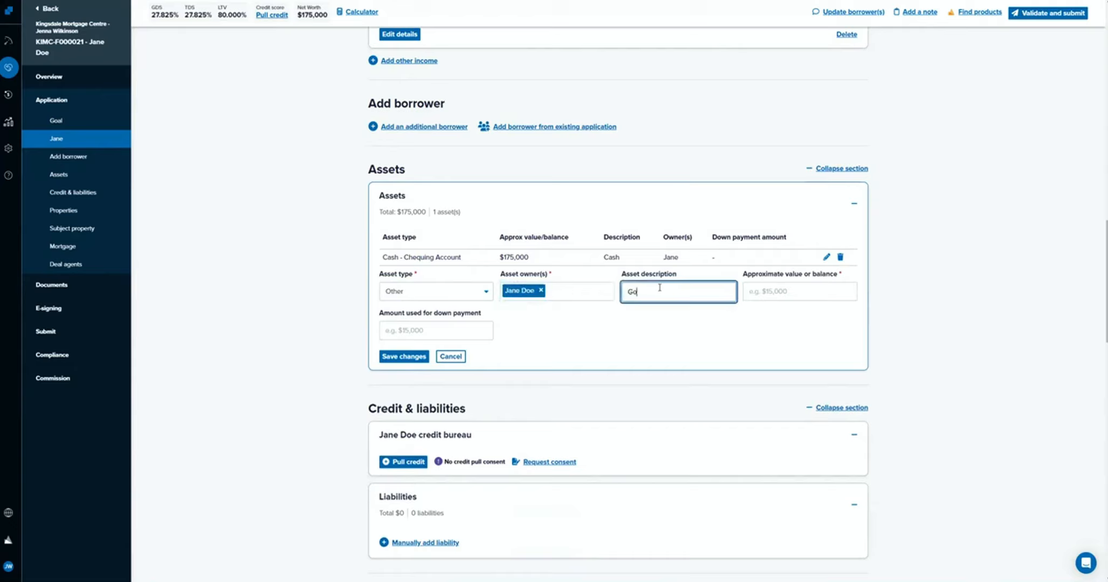
pyautogui.press('Tab')
pyautogui.write('25000')
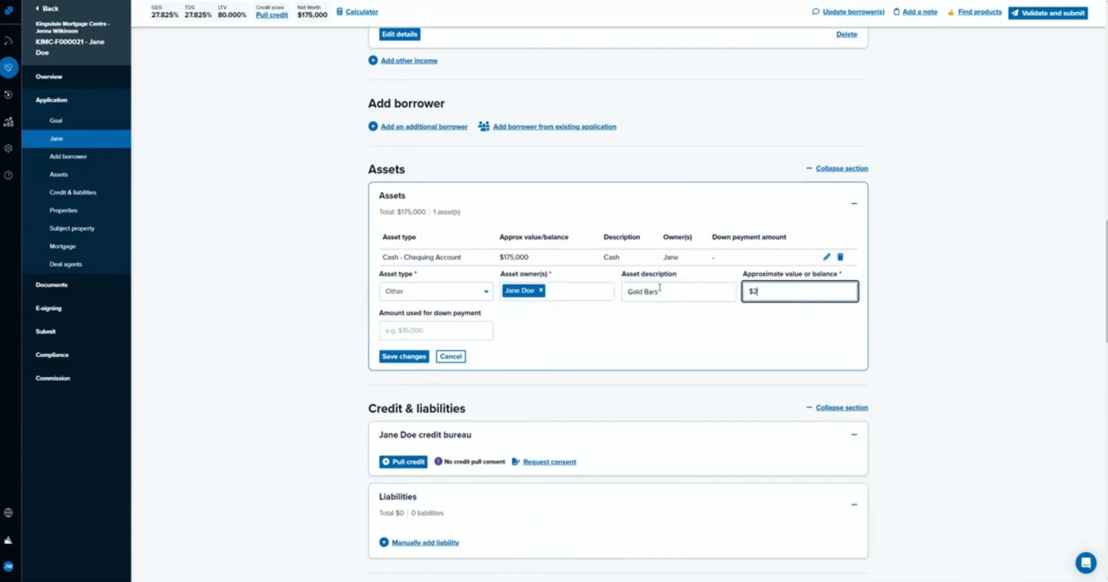
pyautogui.click(403, 356)
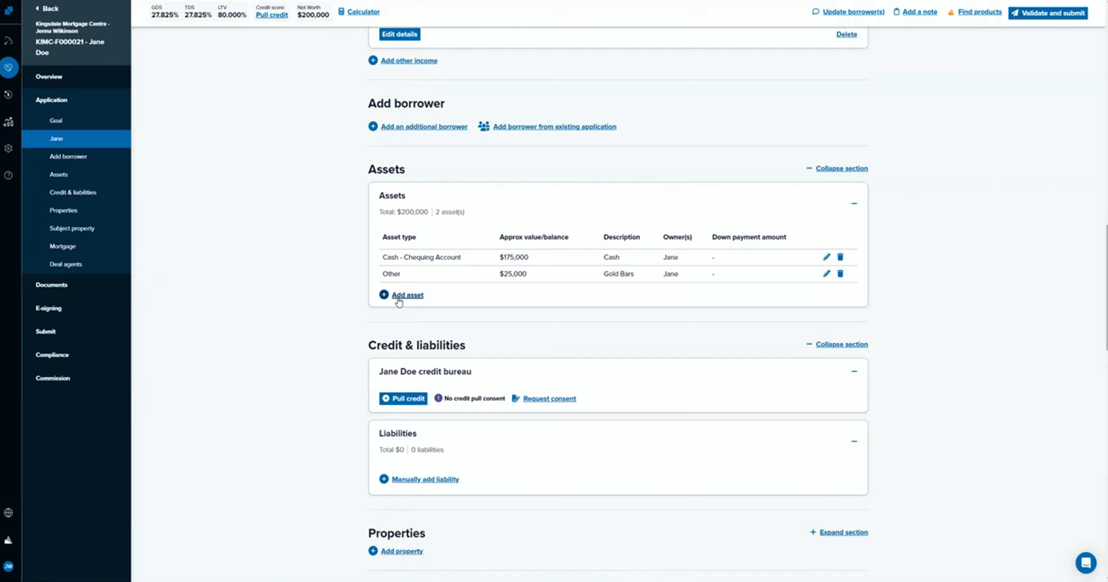
# Manually add a credit card liability with a $10,000 limit and a $2,000 balance.
pyautogui.scroll(-3, 399, 301)
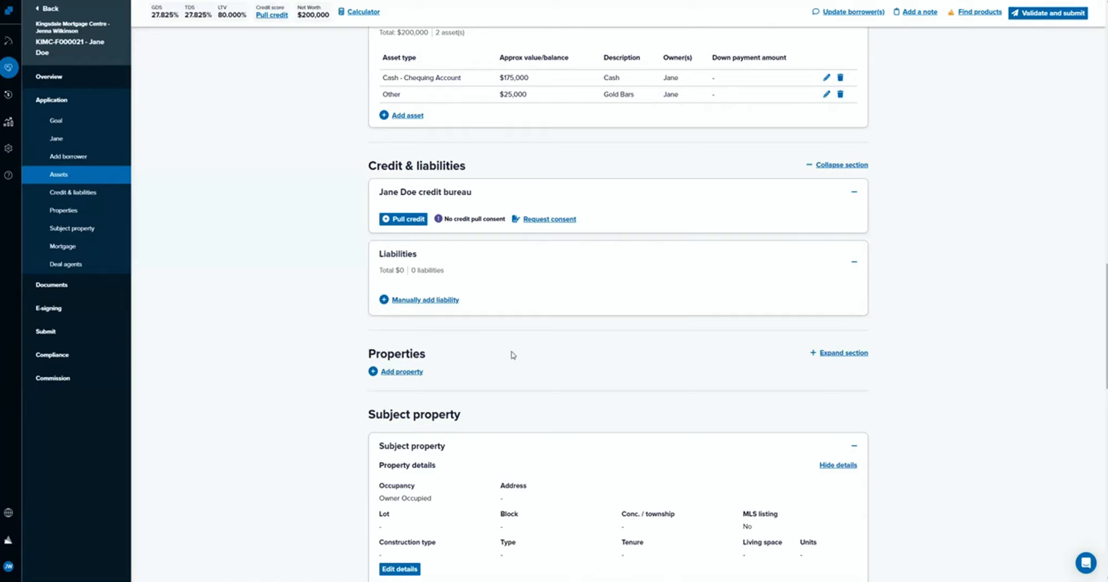
pyautogui.click(458, 303)
pyautogui.click(458, 319)
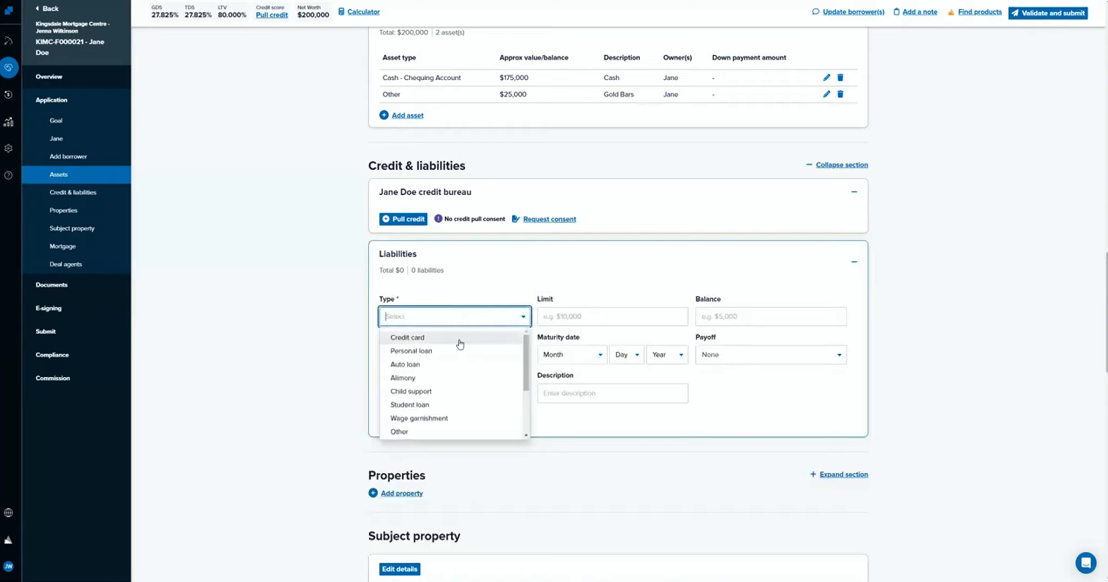
pyautogui.click(458, 335)
pyautogui.click(556, 319)
pyautogui.write('100000')
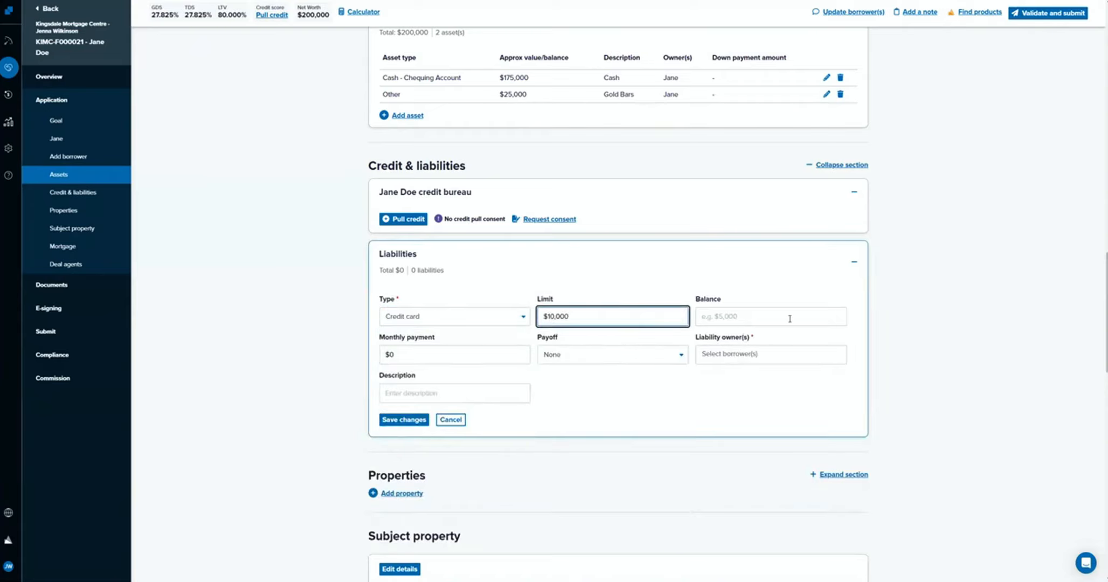
pyautogui.click(792, 316)
pyautogui.write('2000')
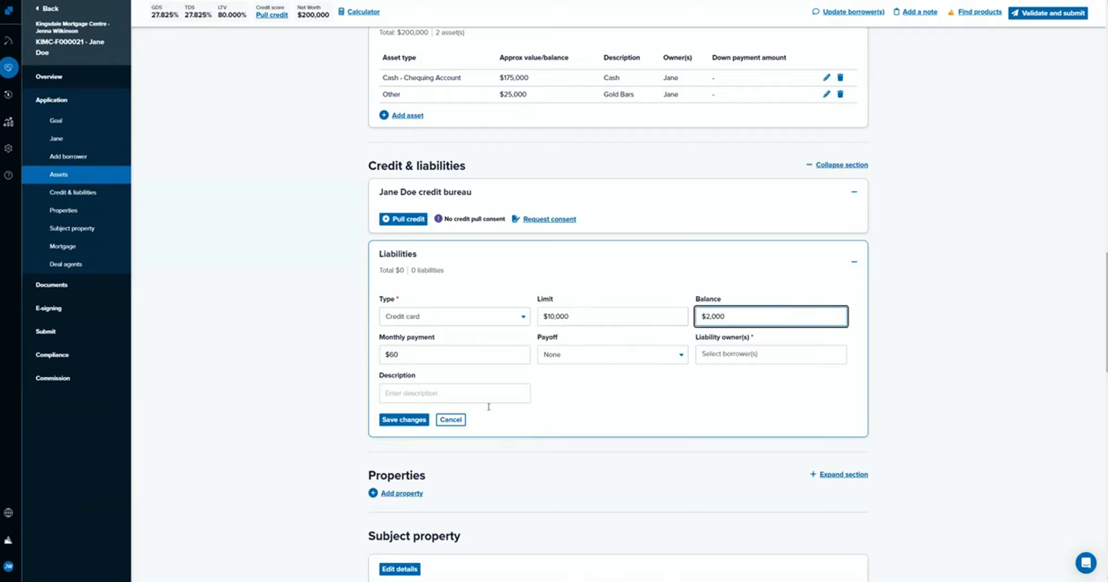
# Assign the borrower as the credit card liability's owner, describe it as VISA and save it.
pyautogui.click(765, 354)
pyautogui.click(736, 377)
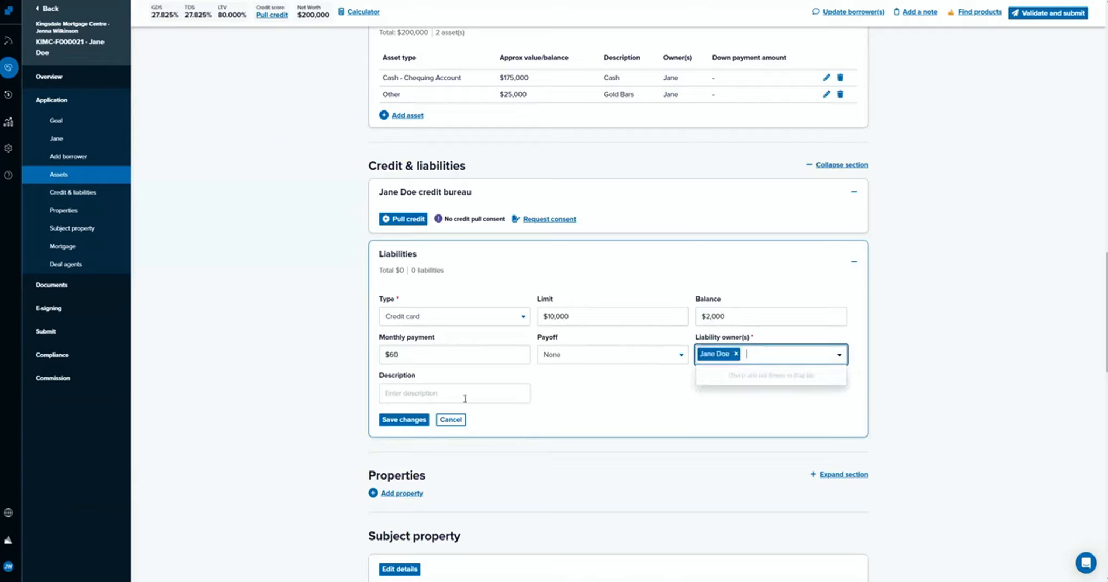
pyautogui.click(404, 389)
pyautogui.write('VISA')
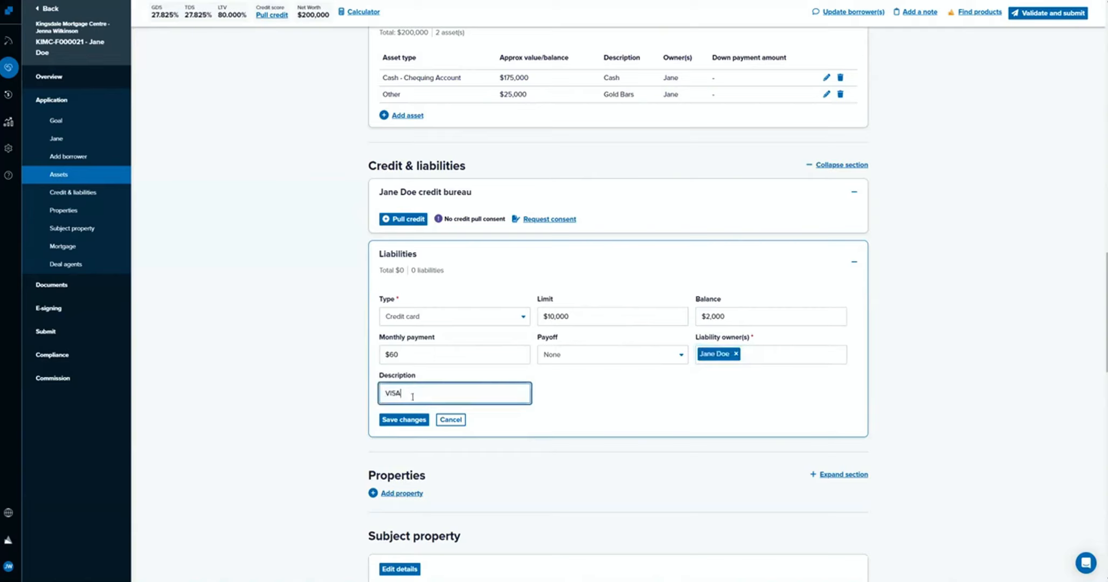
pyautogui.click(405, 419)
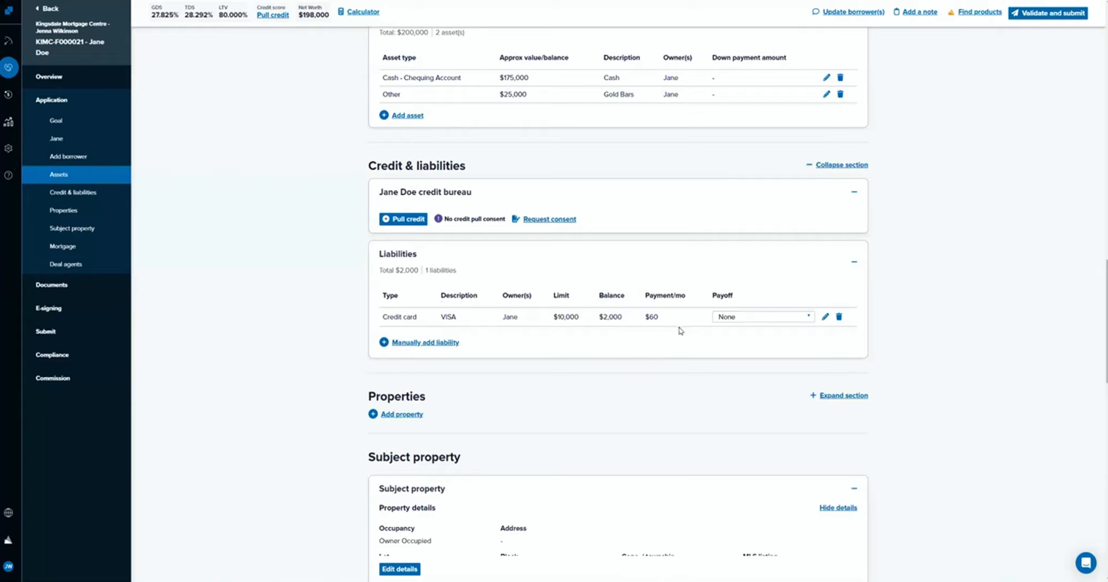
# Set the VISA credit card's payoff to Prior to advance, and change it to From proceeds.
pyautogui.click(789, 318)
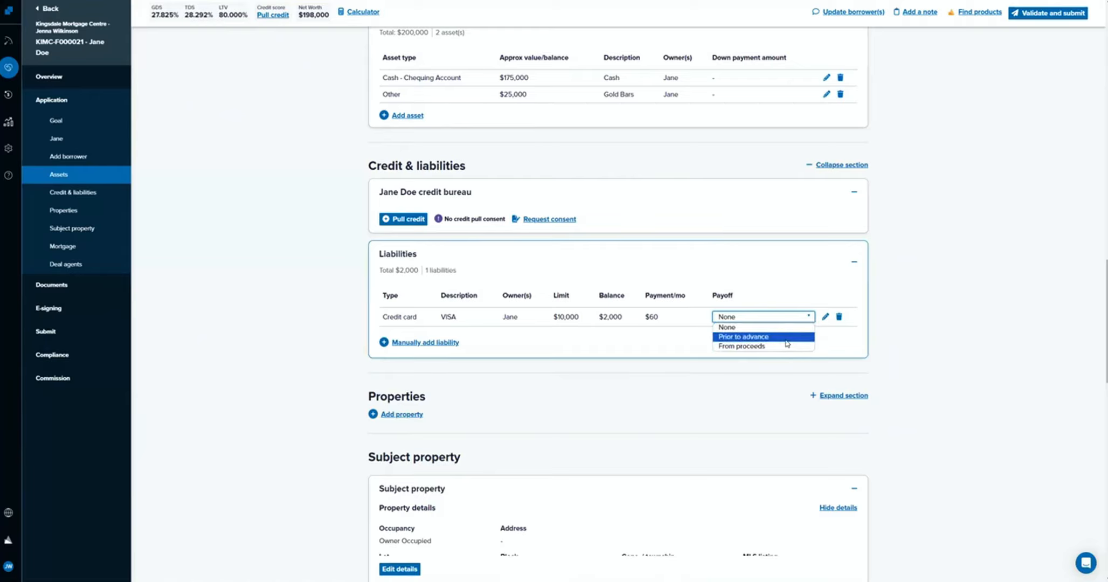
pyautogui.click(787, 337)
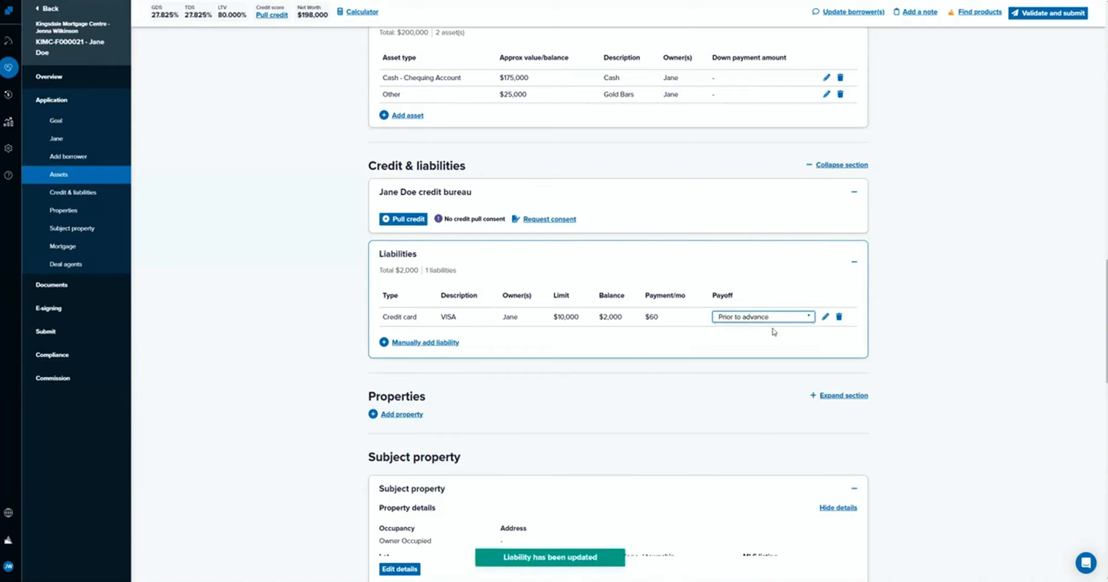
pyautogui.click(784, 318)
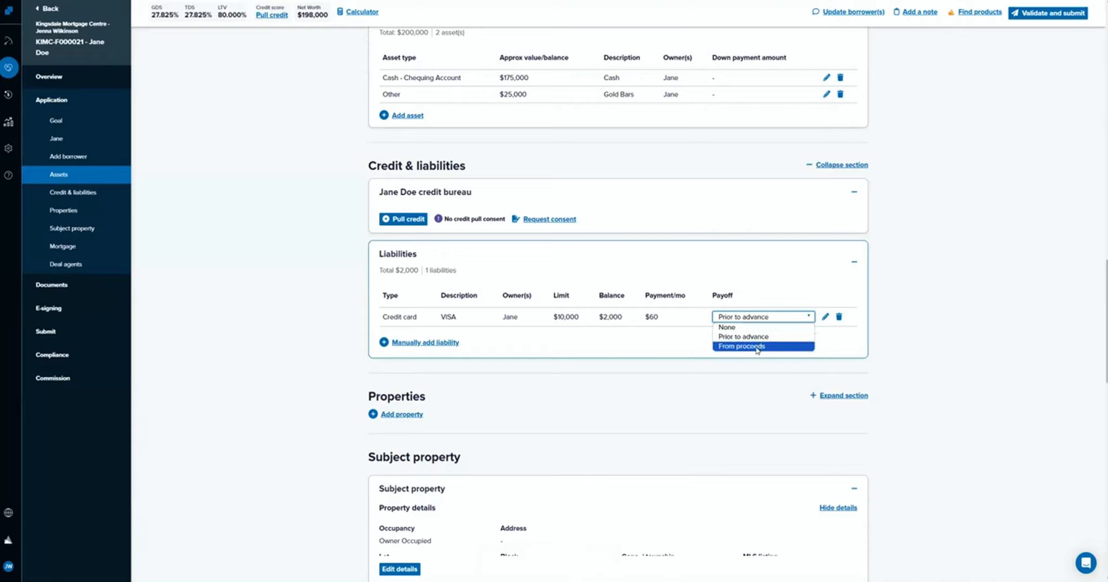
pyautogui.click(758, 347)
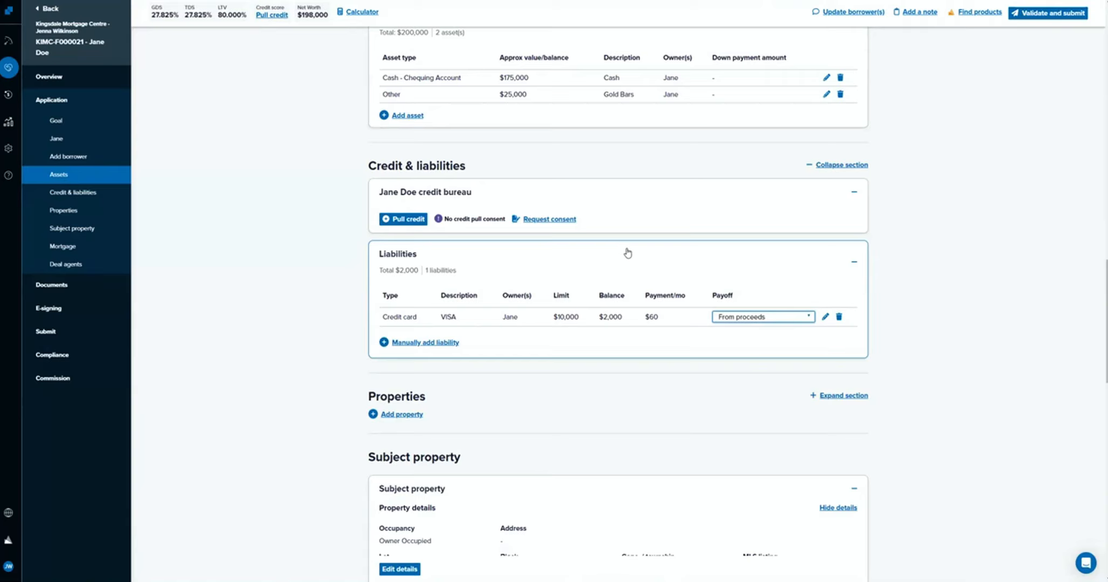
# Add a property to the application with Owner Occupied as its occupancy.
pyautogui.scroll(-3, 628, 252)
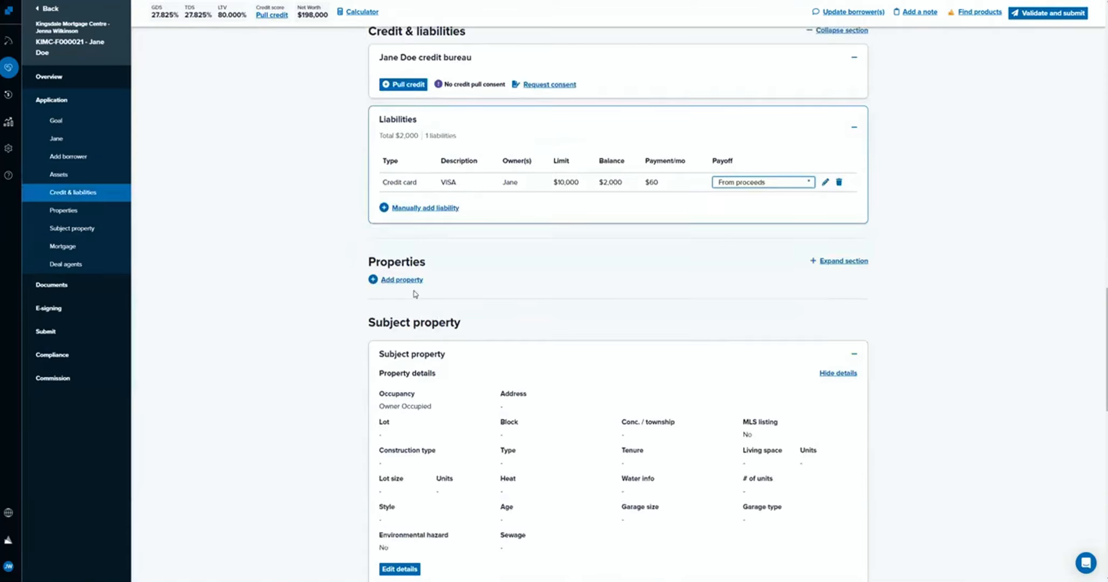
pyautogui.click(409, 280)
pyautogui.scroll(-2, 571, 308)
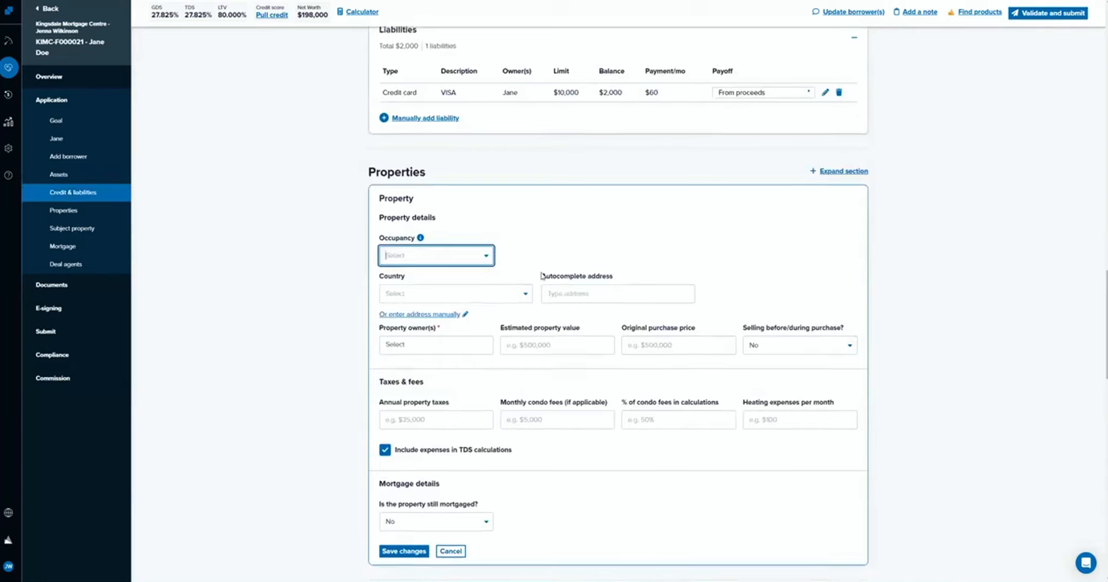
pyautogui.click(474, 255)
pyautogui.click(472, 277)
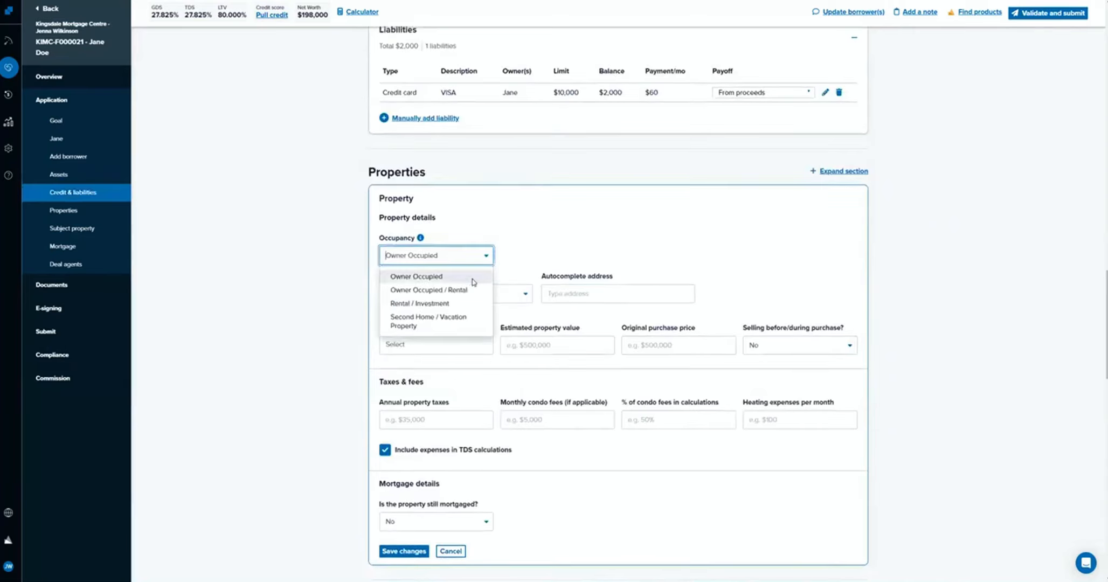
pyautogui.click(542, 245)
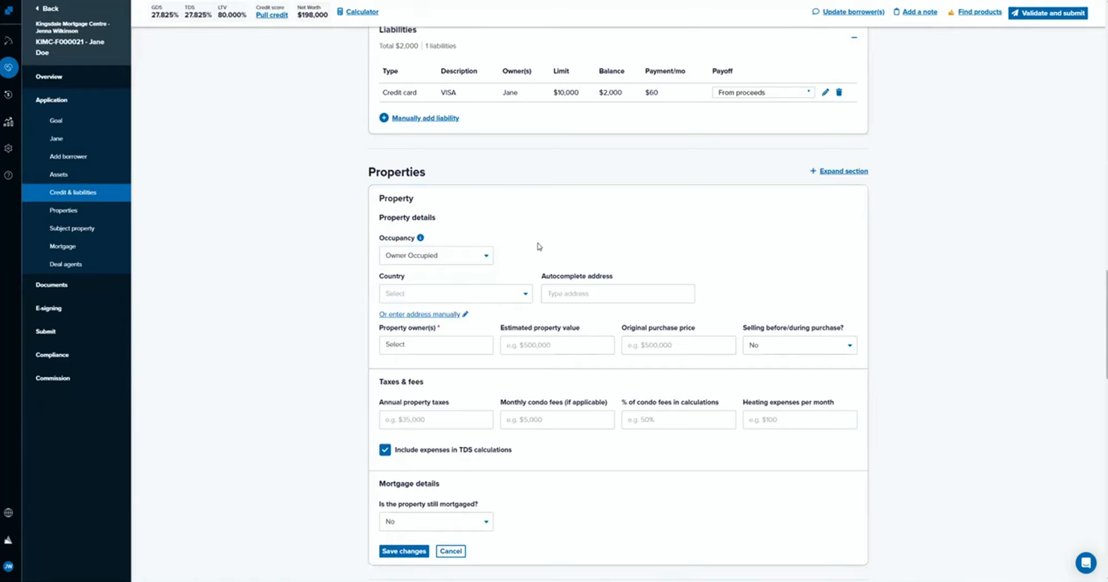
# Set the property's country to Canada and fill in its street address from an autocomplete suggestion for "123".
pyautogui.click(455, 295)
pyautogui.click(458, 317)
pyautogui.click(586, 288)
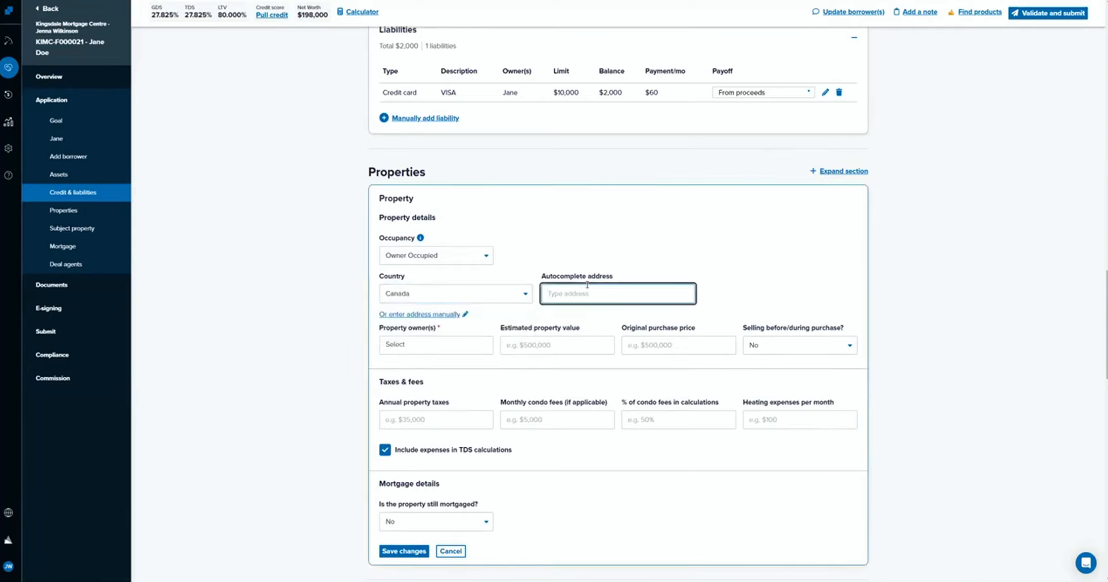
pyautogui.write('123')
pyautogui.click(588, 311)
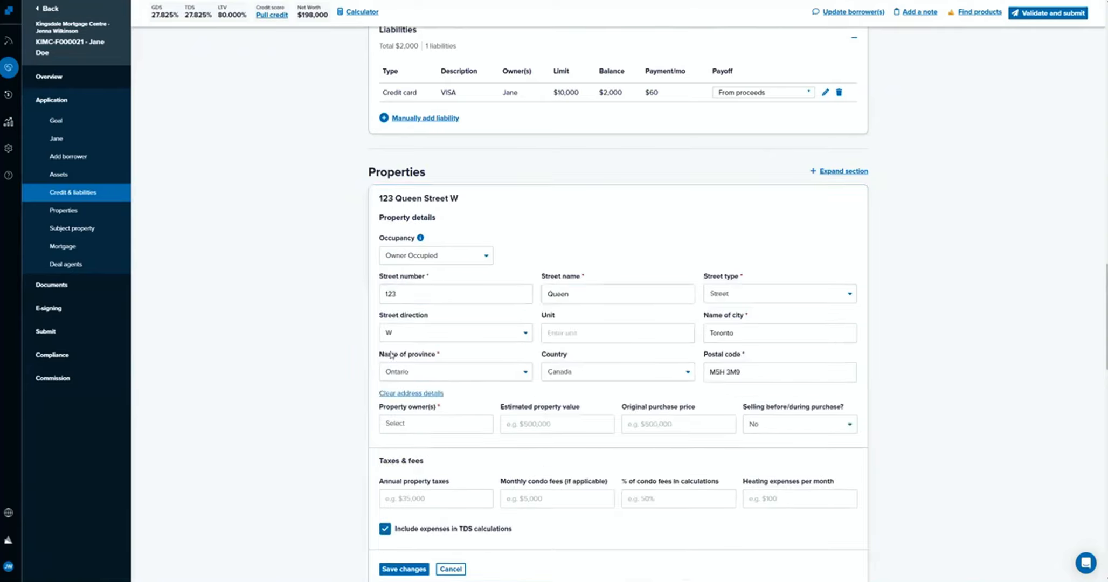
# Assign the borrower as the property's owner, with an estimated value of $500,000 and an original purchase price of $300,000.
pyautogui.scroll(-1, 410, 391)
pyautogui.click(430, 384)
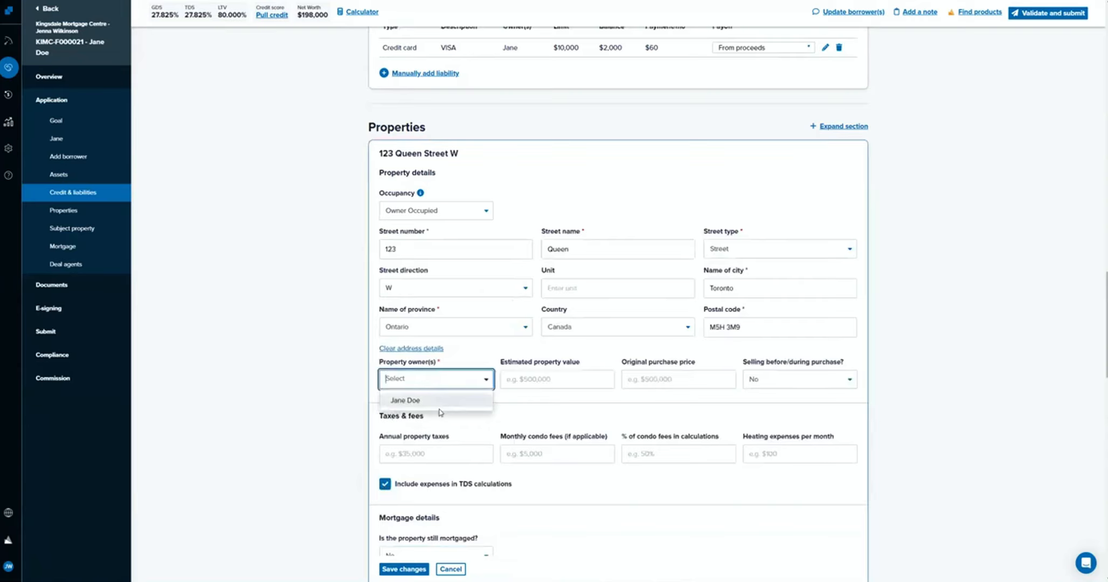
pyautogui.click(437, 402)
pyautogui.click(532, 372)
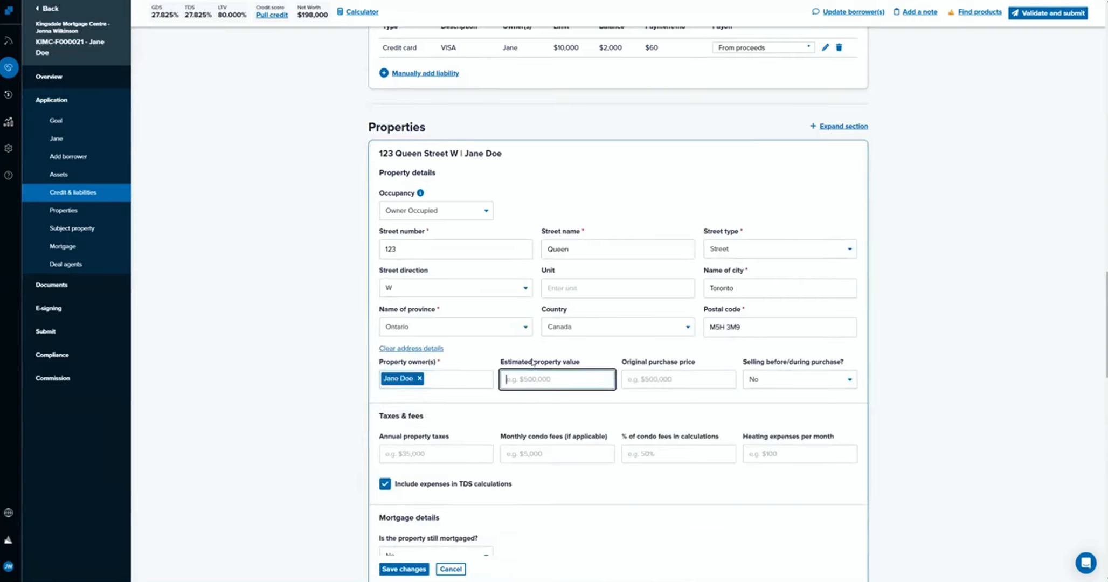
pyautogui.write('500,000')
pyautogui.click(634, 380)
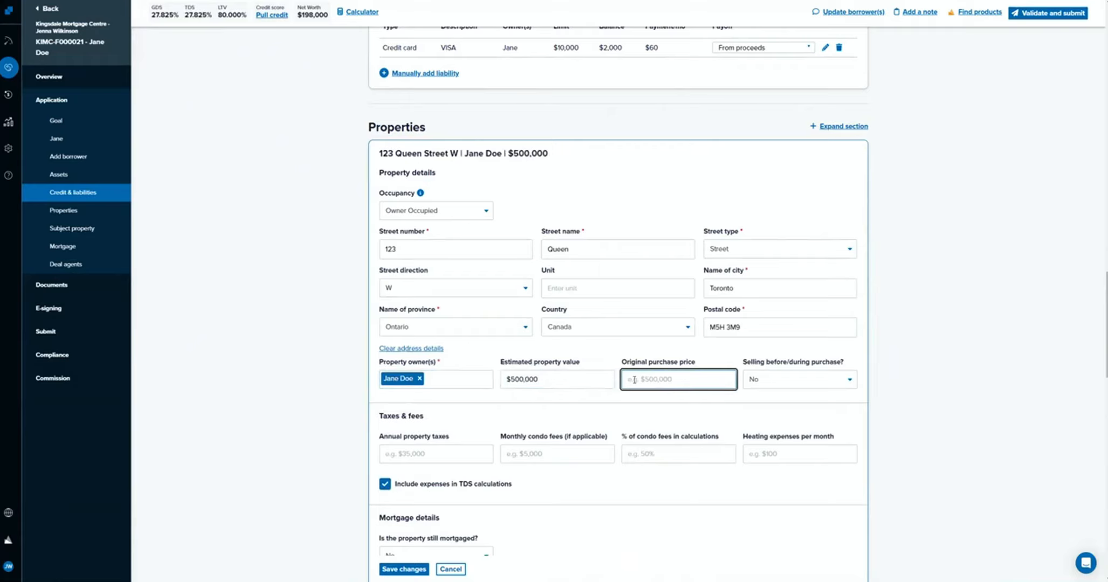
pyautogui.write('3000000')
# Mark the property as being sold before/during the purchase and as still mortgaged, leaving the down payment proceeds blank.
pyautogui.click(815, 386)
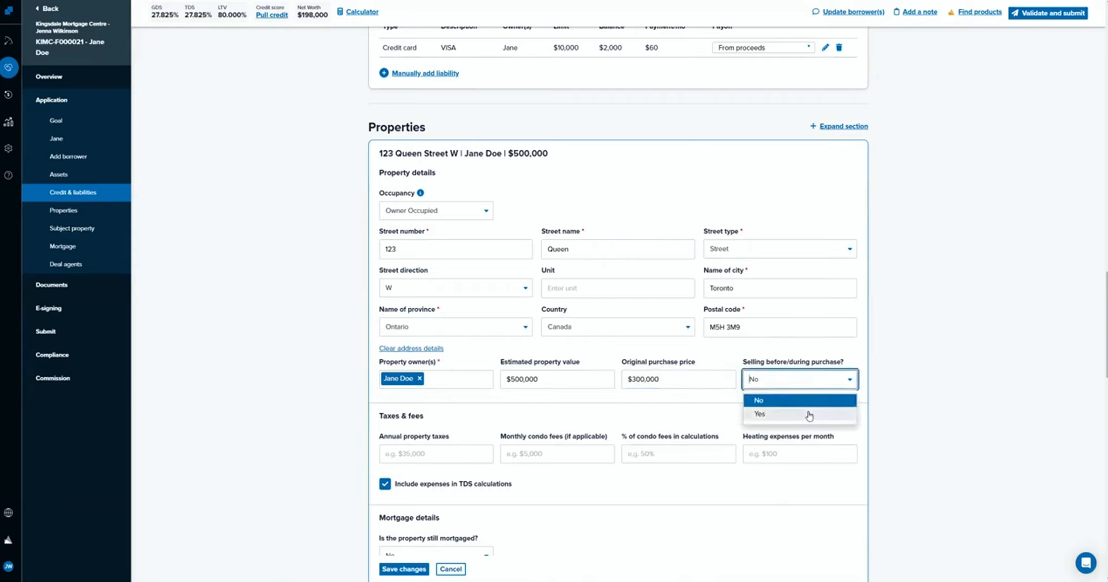
pyautogui.click(810, 415)
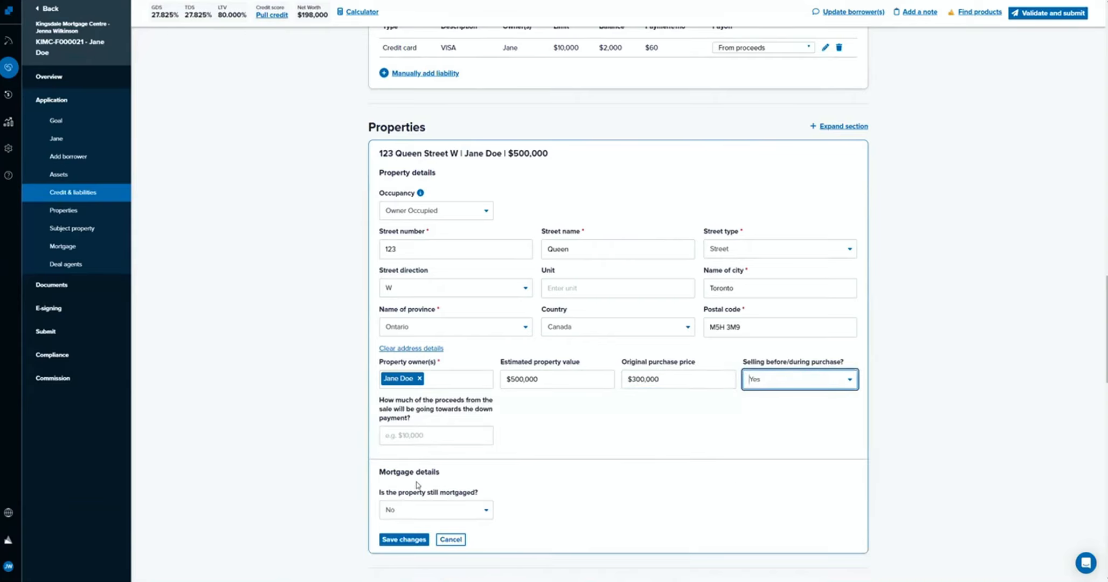
pyautogui.scroll(-1, 437, 453)
pyautogui.click(451, 390)
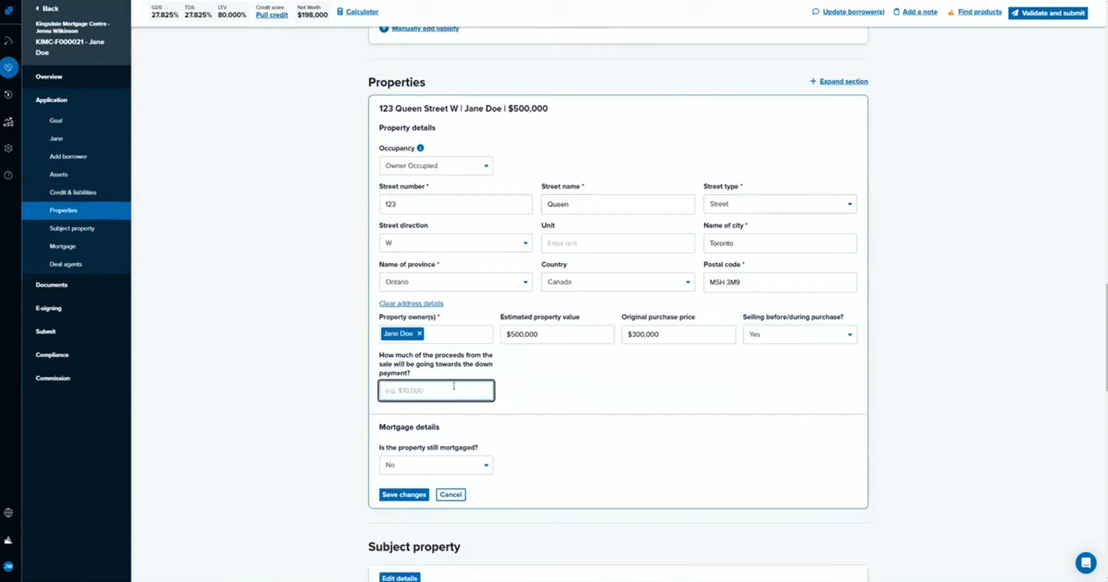
pyautogui.click(544, 381)
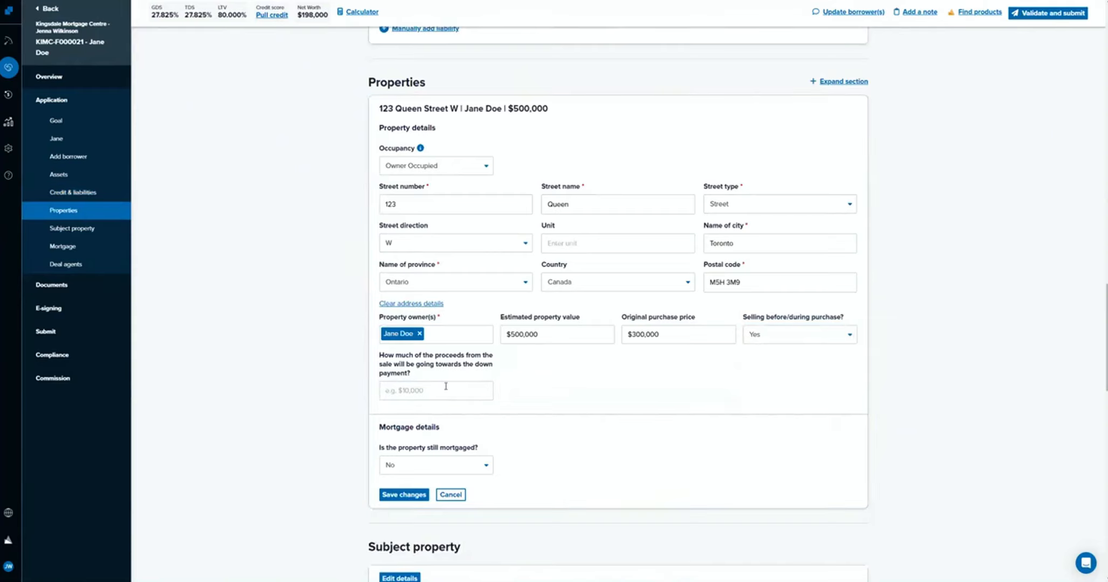
pyautogui.click(449, 464)
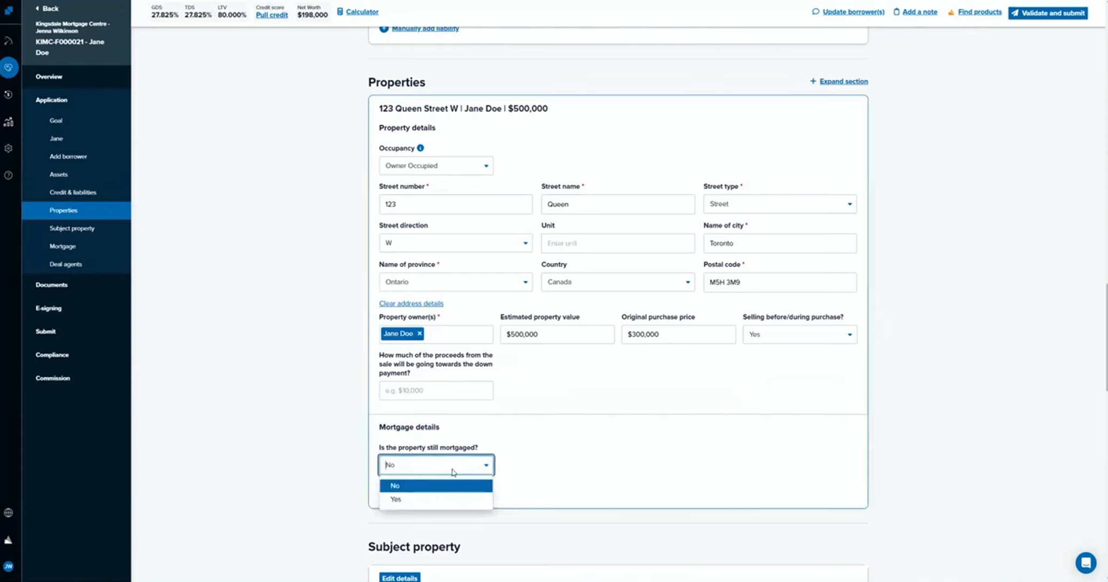
pyautogui.click(466, 504)
# Give the property's first mortgage a 3% current rate, a 5-year term, a Fixed rate type and Monthly payments.
pyautogui.scroll(-2, 466, 507)
pyautogui.press('Tab')
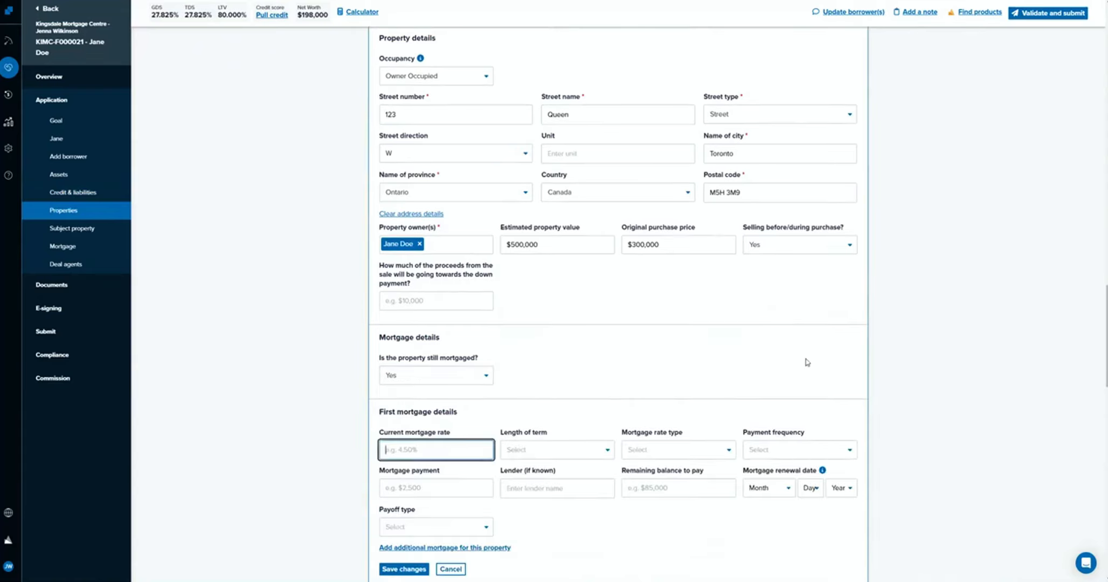
pyautogui.write('3%')
pyautogui.click(557, 453)
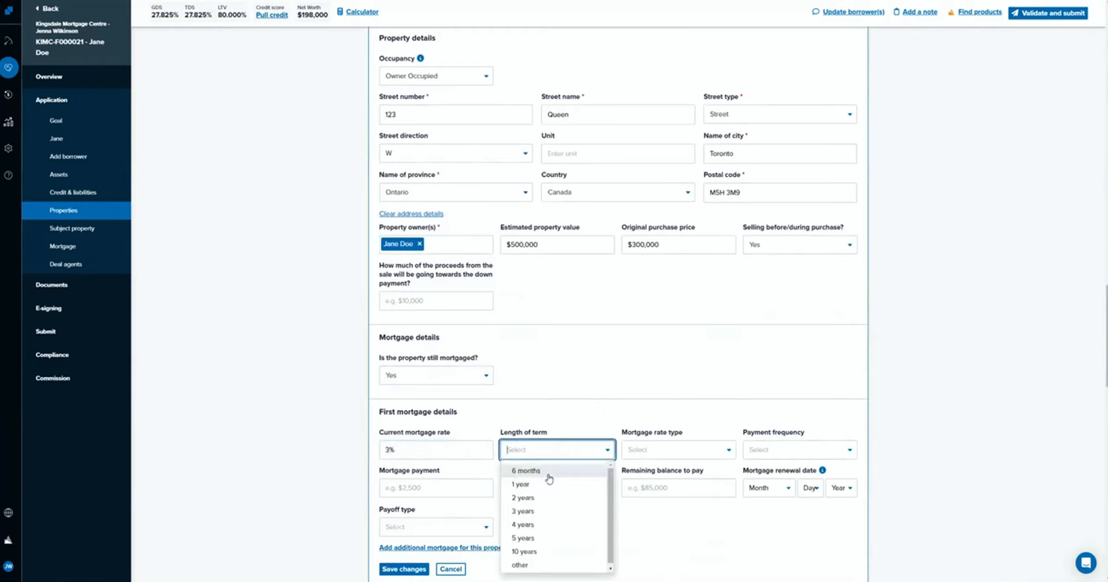
pyautogui.click(574, 538)
pyautogui.click(662, 453)
pyautogui.click(641, 471)
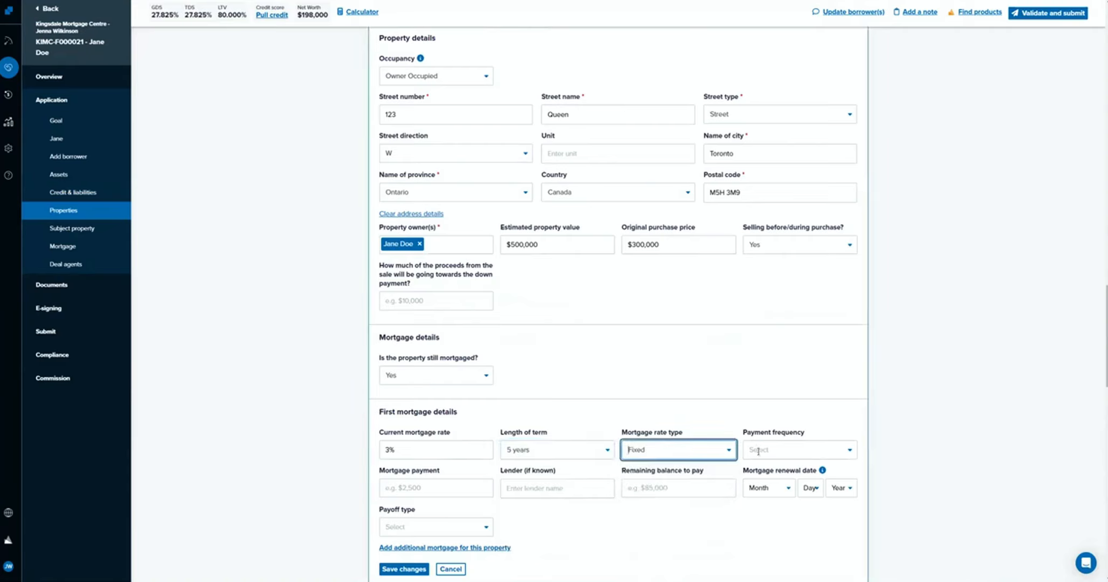
pyautogui.click(792, 450)
pyautogui.click(763, 469)
# Enter a $1,200 mortgage payment, TD as the lender and a remaining balance of $185,000 for the first mortgage.
pyautogui.click(447, 483)
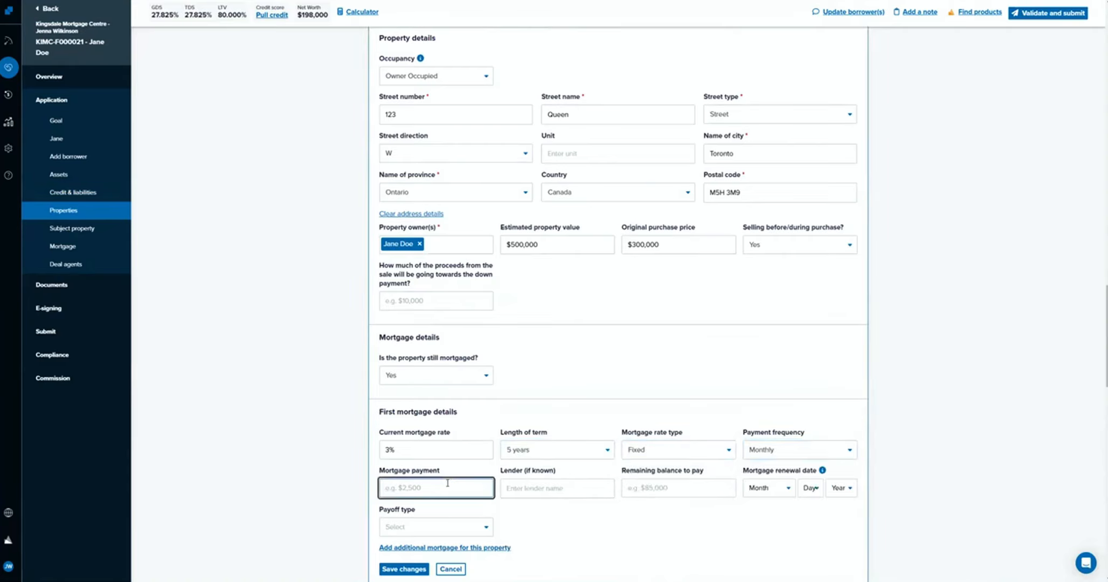
pyautogui.write('1200')
pyautogui.scroll(-2, 572, 453)
pyautogui.click(573, 405)
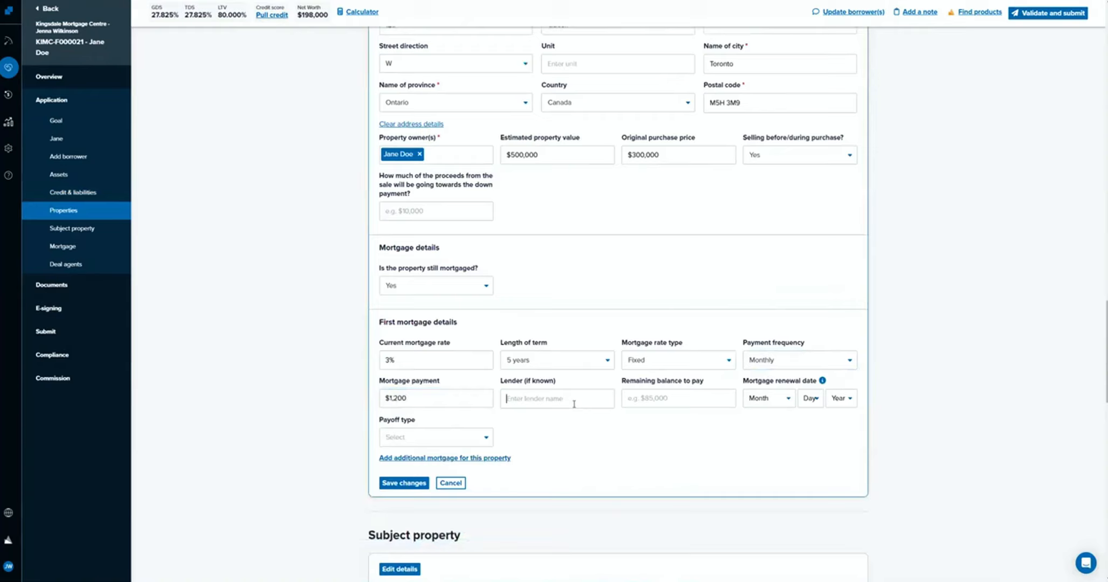
pyautogui.write('TD')
pyautogui.click(645, 398)
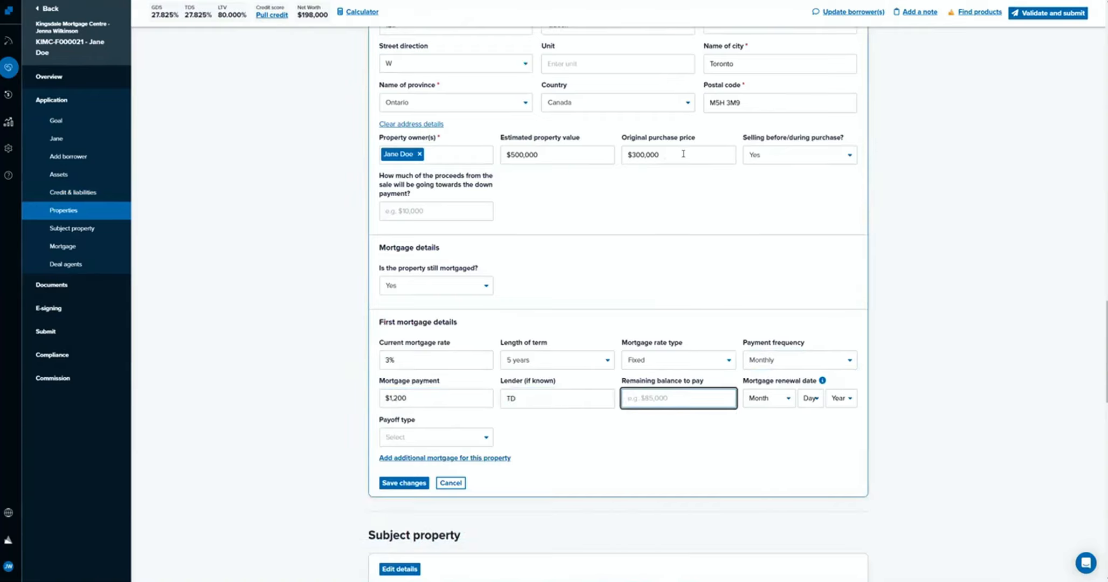
pyautogui.write('1850000')
# Set the first mortgage's renewal date to June 15, 2024.
pyautogui.click(782, 397)
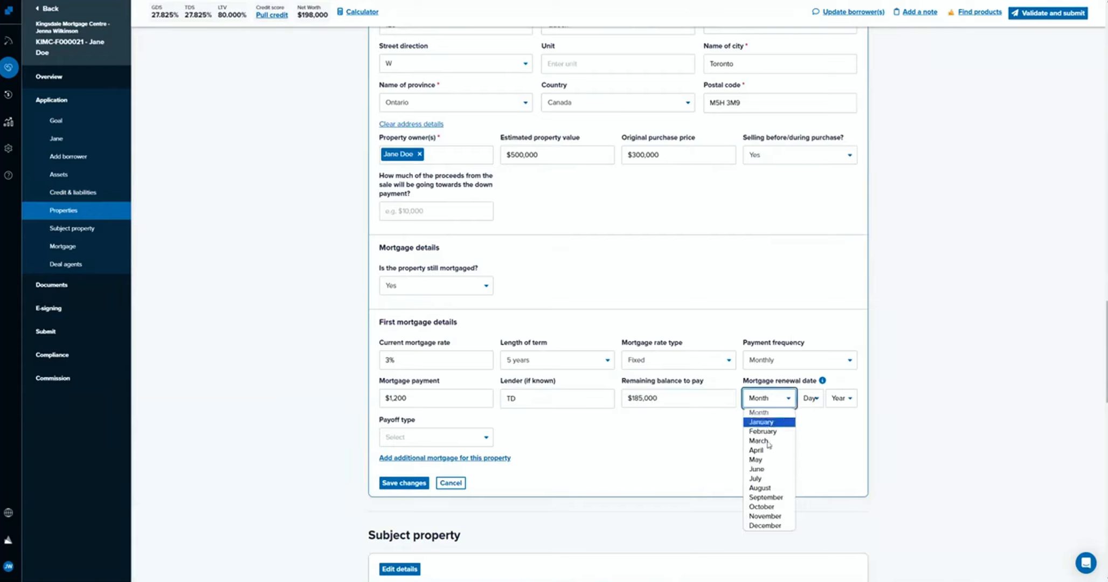
pyautogui.click(759, 469)
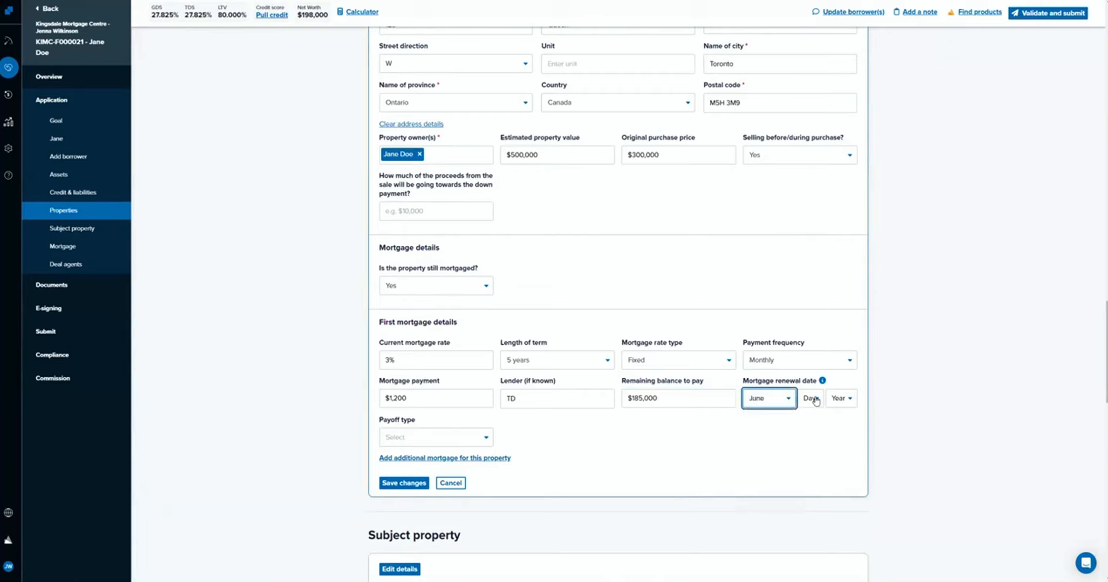
pyautogui.click(810, 397)
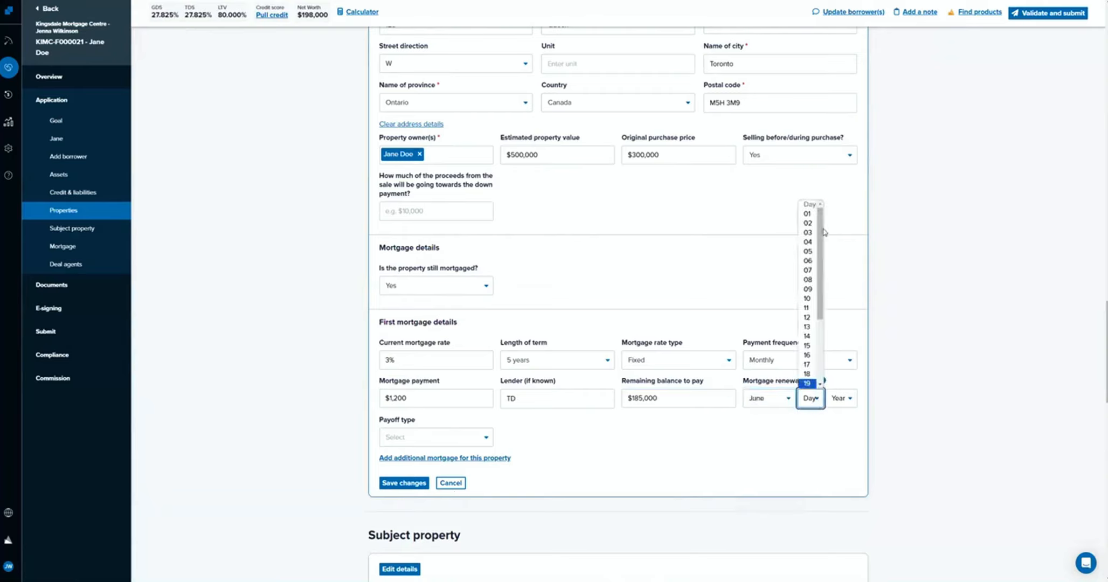
pyautogui.click(807, 345)
pyautogui.click(843, 405)
pyautogui.click(844, 421)
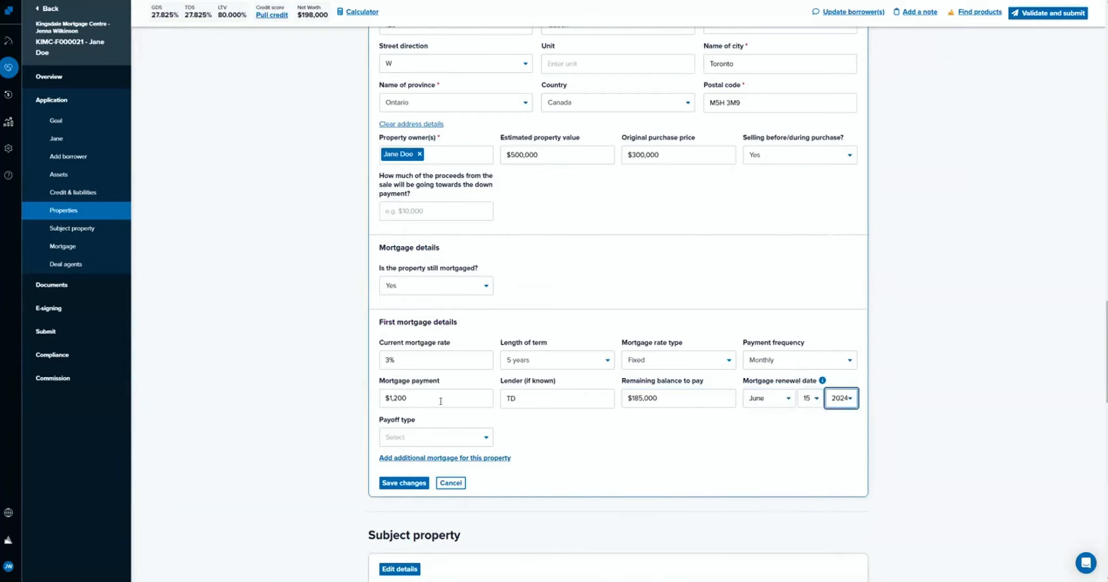
# Set the first mortgage's payoff type to Prior to advance and save the property.
pyautogui.click(420, 445)
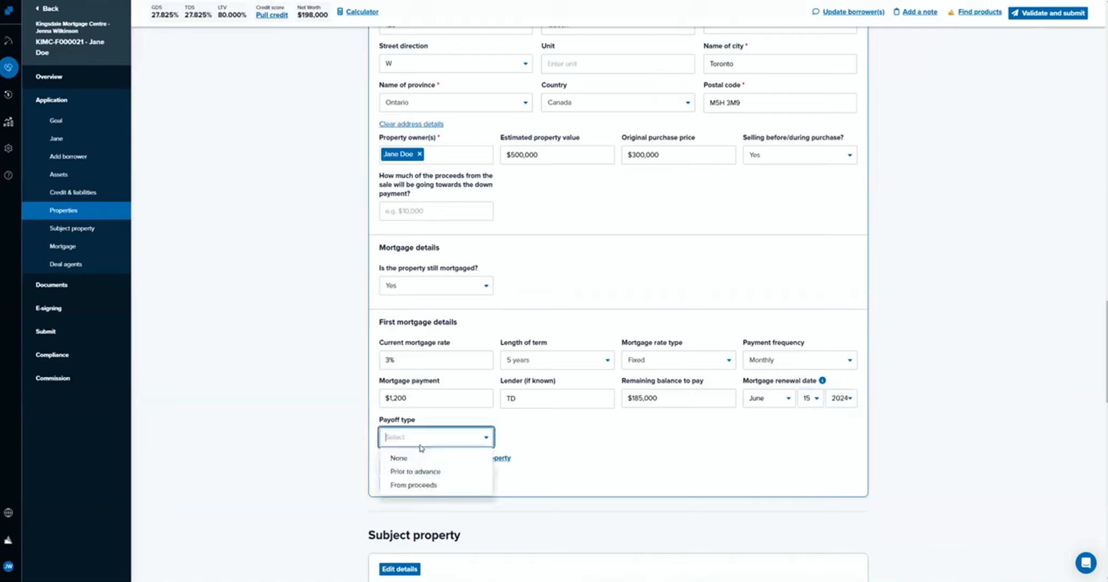
pyautogui.click(444, 473)
pyautogui.click(526, 442)
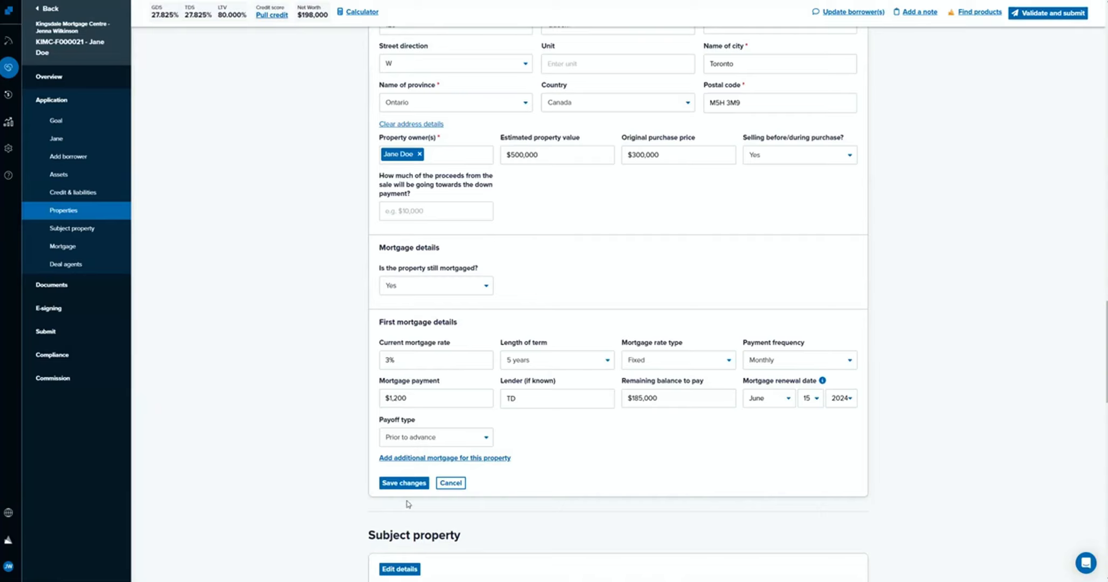
pyautogui.click(405, 483)
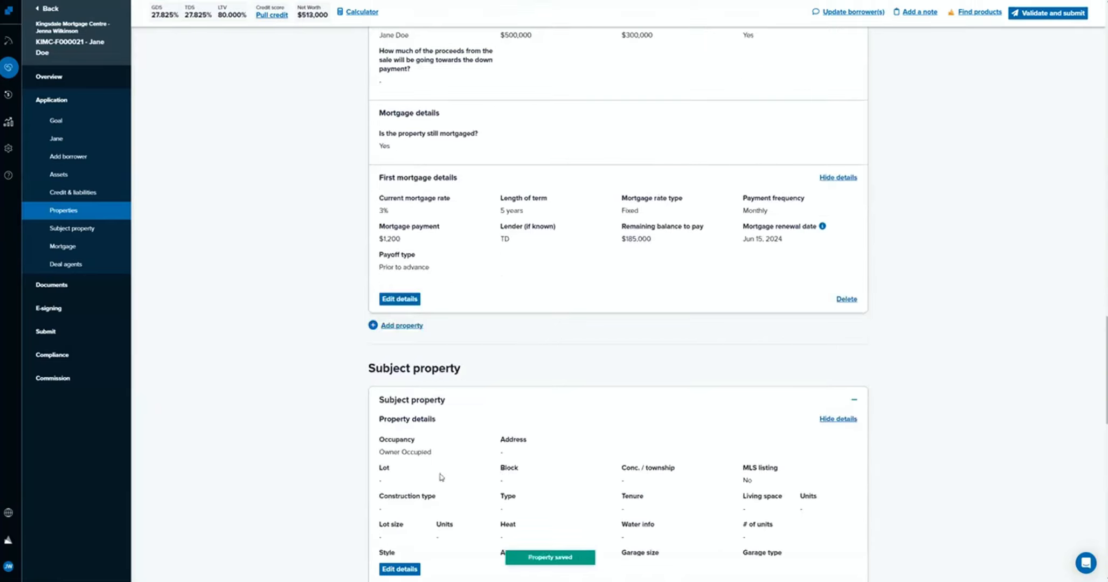
# Reopen the saved property's details for editing and set its first mortgage's payoff type to None.
pyautogui.scroll(2, 722, 101)
pyautogui.scroll(2, 495, 445)
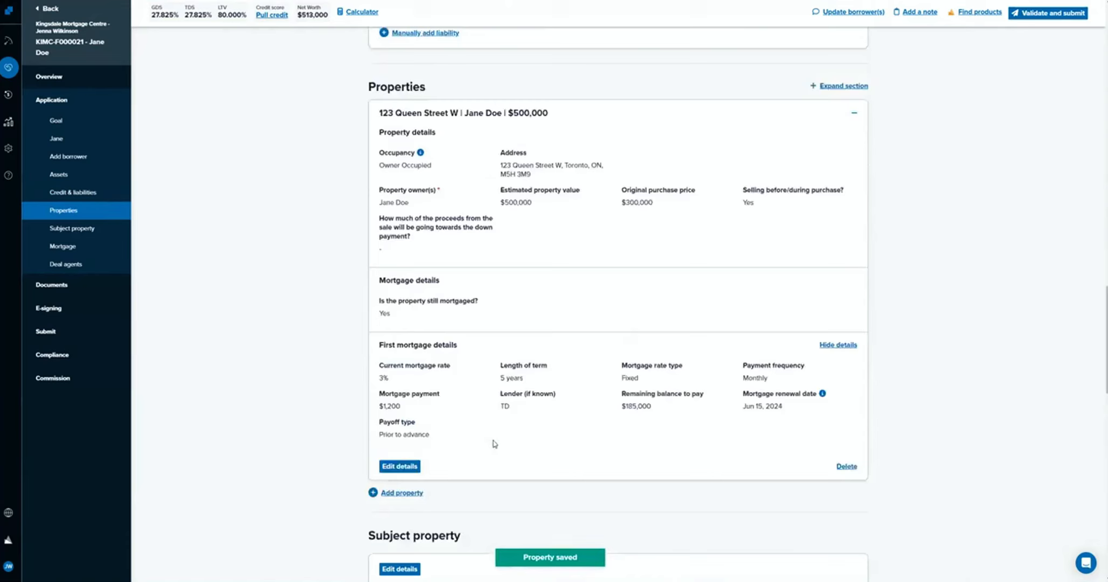
pyautogui.scroll(1, 494, 444)
pyautogui.scroll(-3, 377, 485)
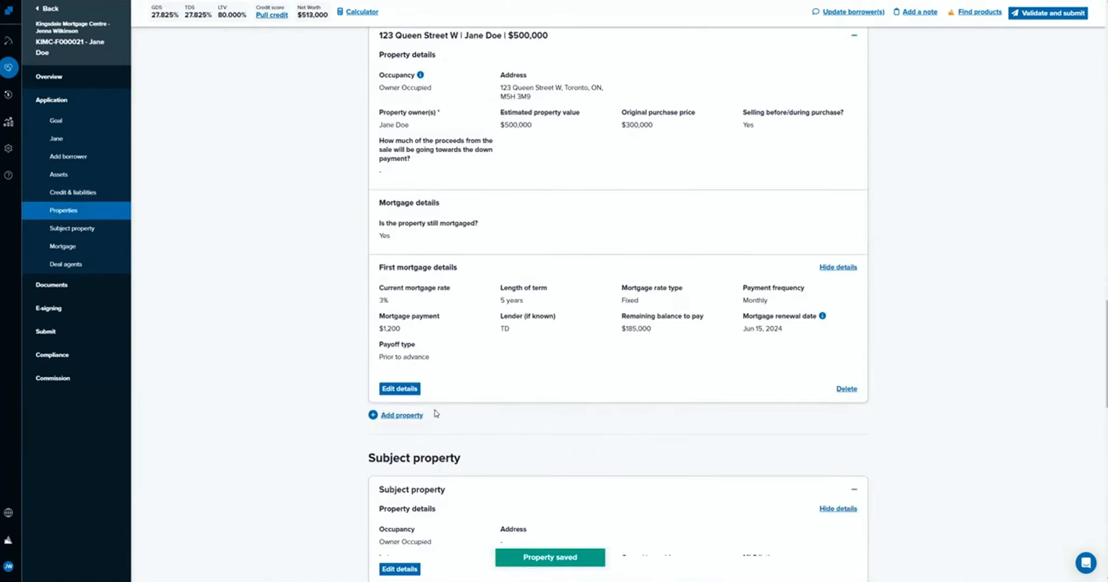
pyautogui.click(399, 389)
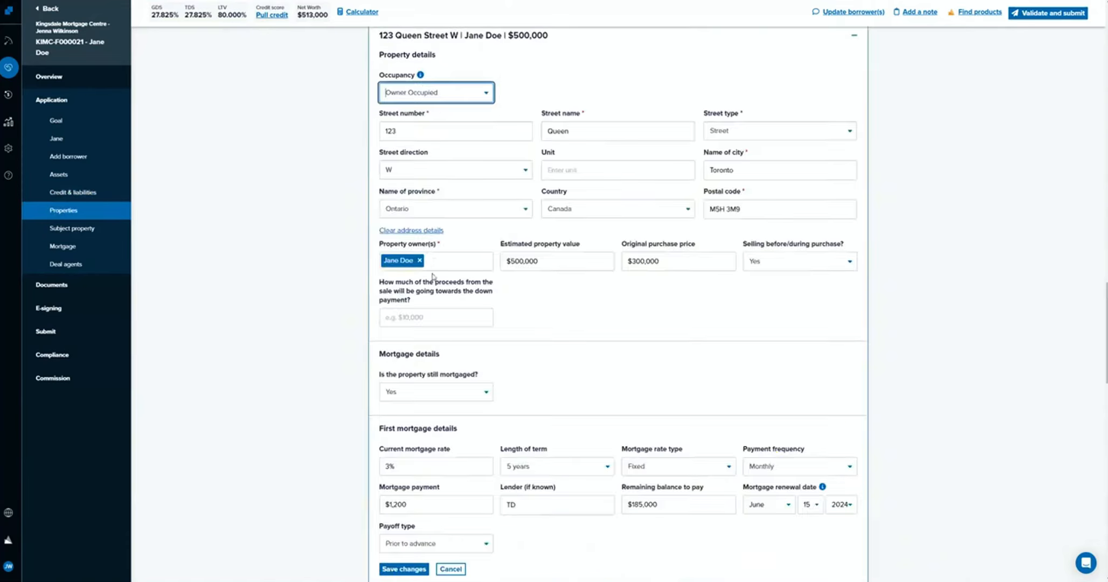
pyautogui.click(441, 543)
pyautogui.click(443, 565)
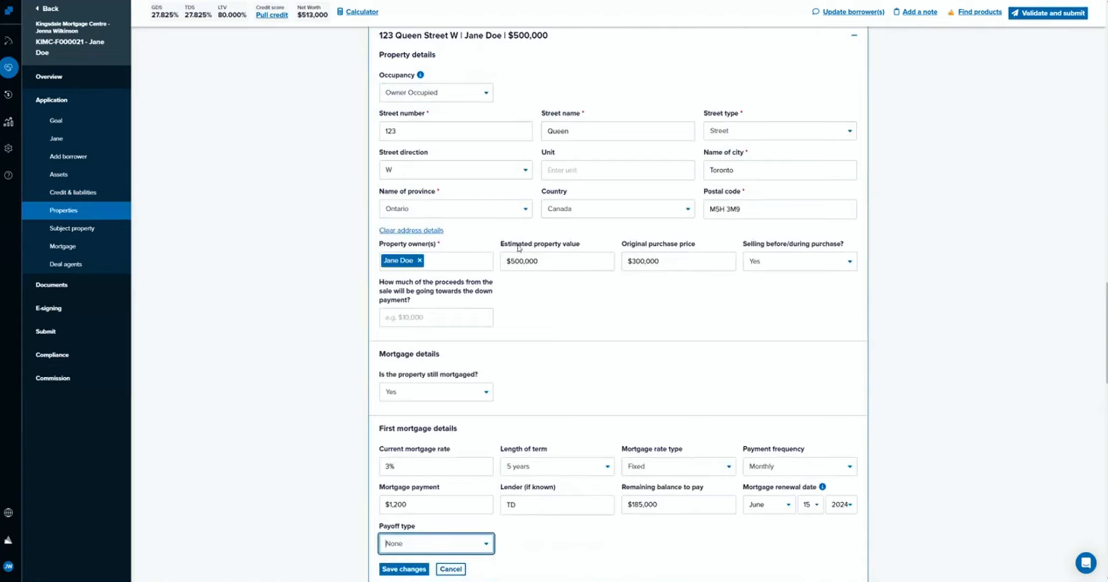
# Set the existing property's selling before/during purchase option to No.
pyautogui.click(477, 387)
pyautogui.click(560, 341)
pyautogui.scroll(2, 555, 331)
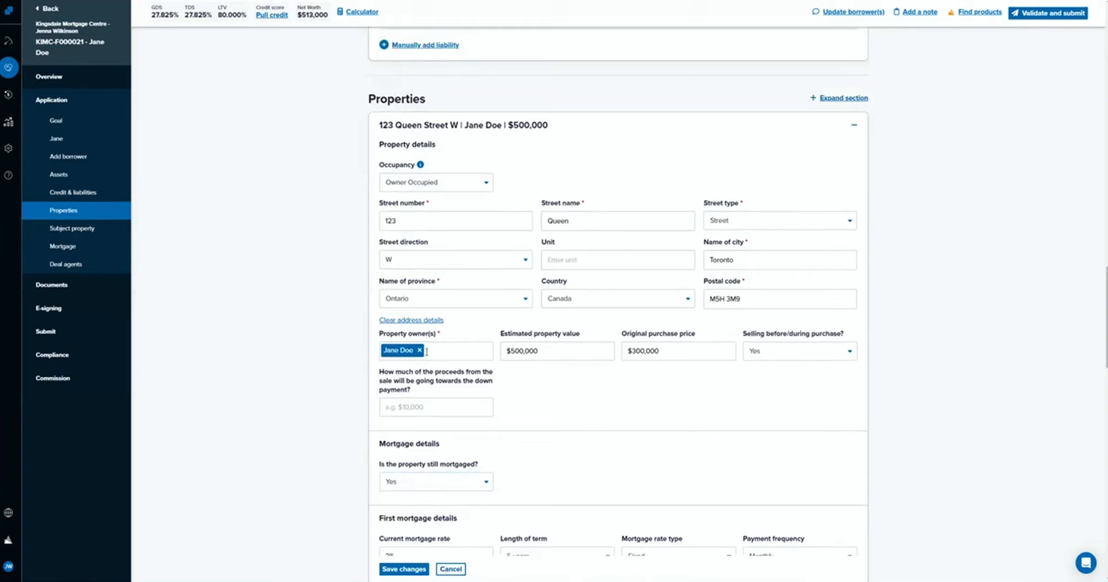
pyautogui.click(762, 355)
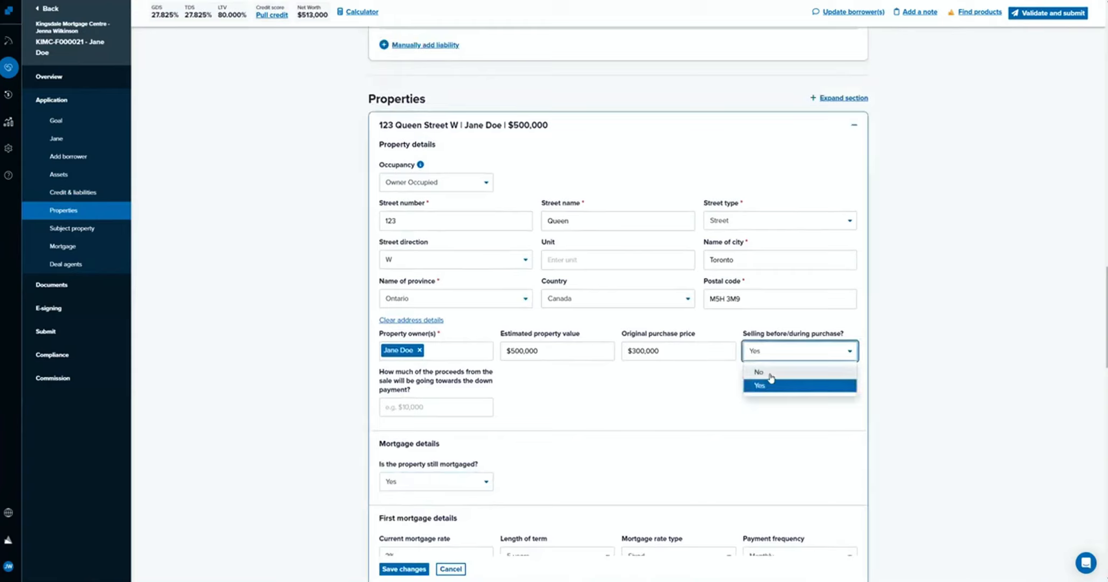
pyautogui.click(765, 371)
# Enter $3,000 in annual property taxes and $100 in monthly heating expenses for the existing property.
pyautogui.scroll(-1, 527, 425)
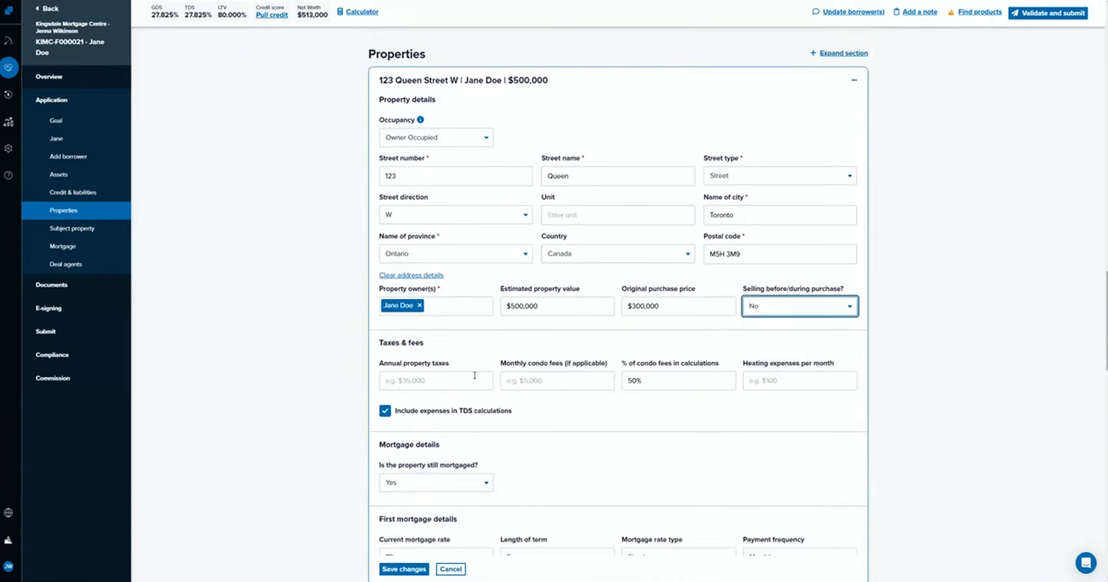
pyautogui.click(471, 380)
pyautogui.write('3')
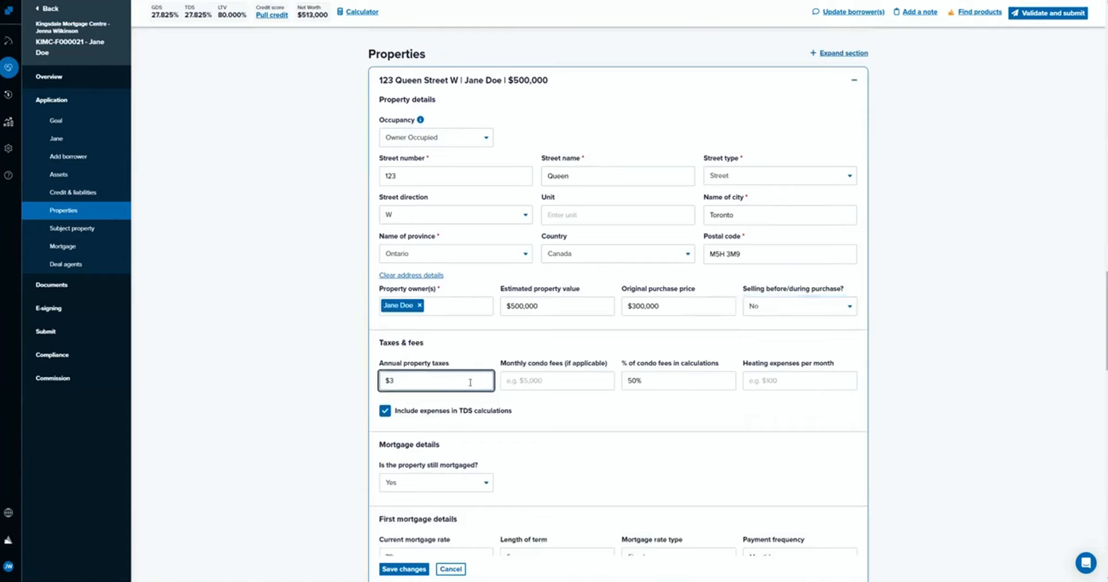
pyautogui.press('BackSpace')
pyautogui.write('3000')
pyautogui.click(542, 452)
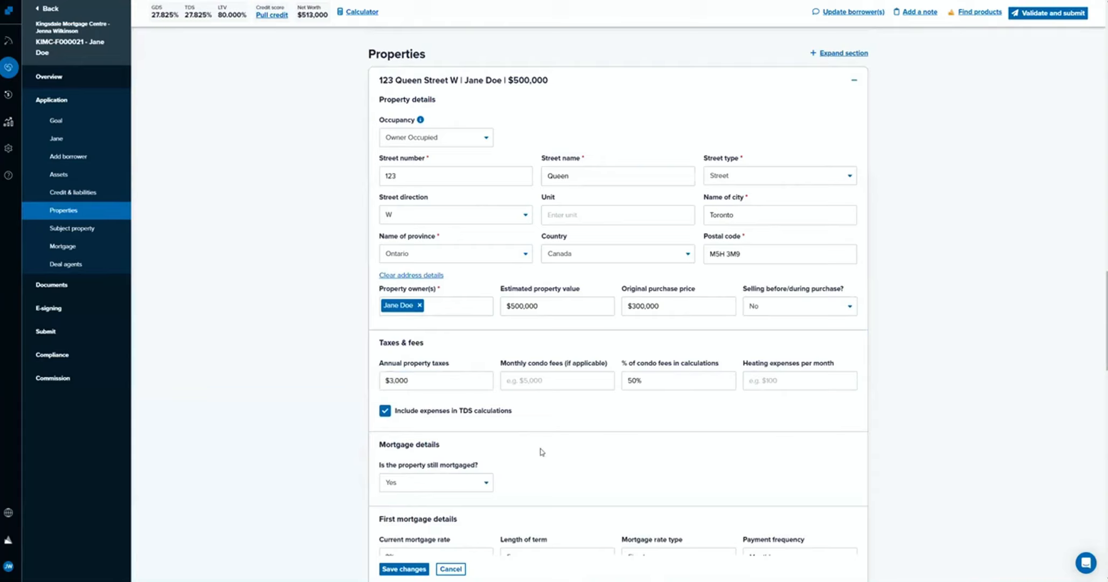
pyautogui.click(785, 384)
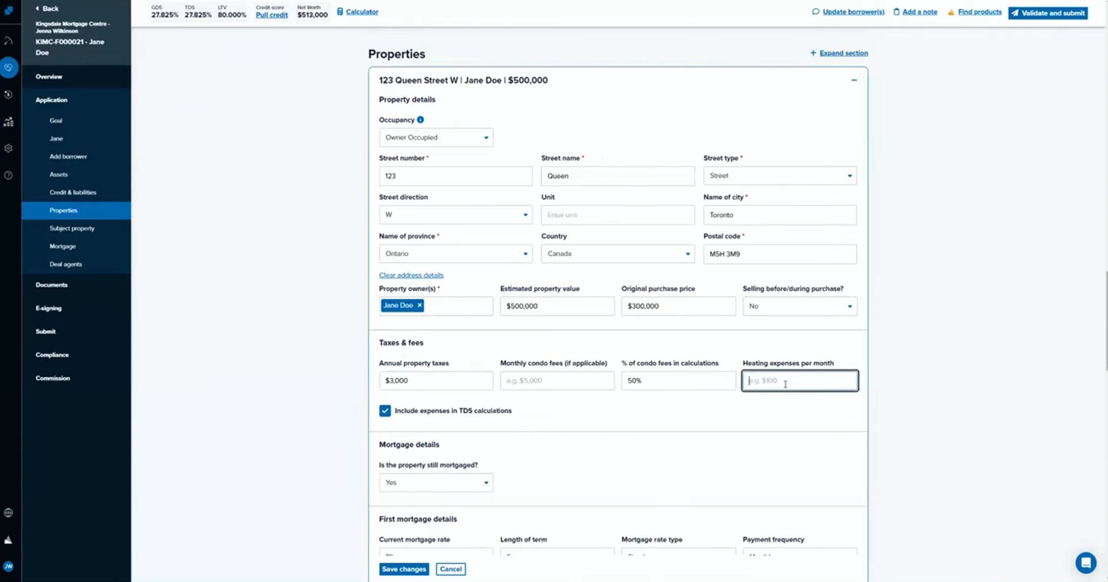
pyautogui.write('100')
pyautogui.click(666, 464)
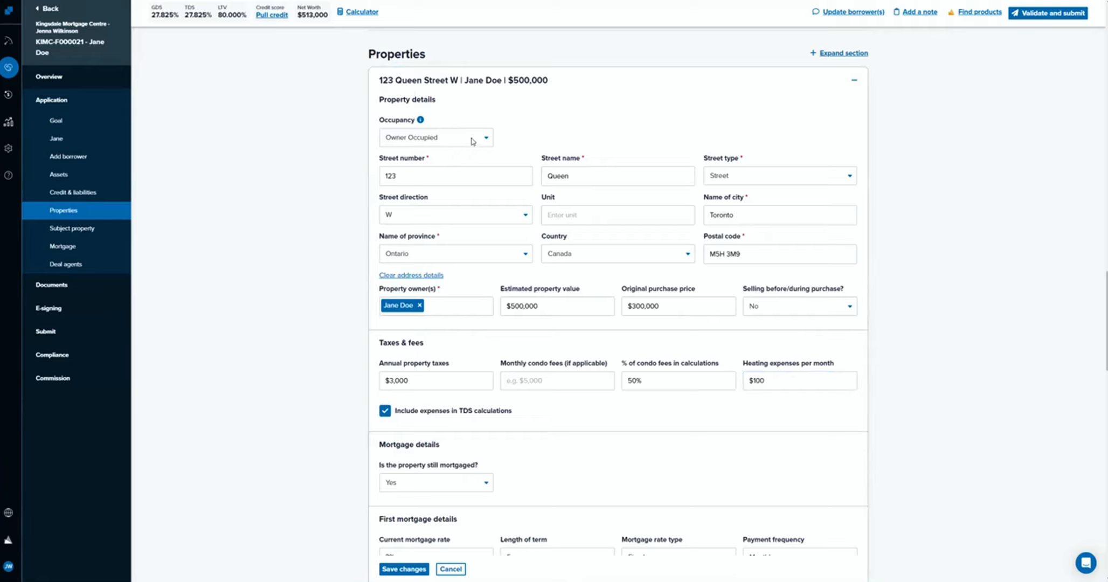
# Change the existing property's occupancy to Rental / Investment and enter a monthly rental income of $2,500.
pyautogui.click(471, 142)
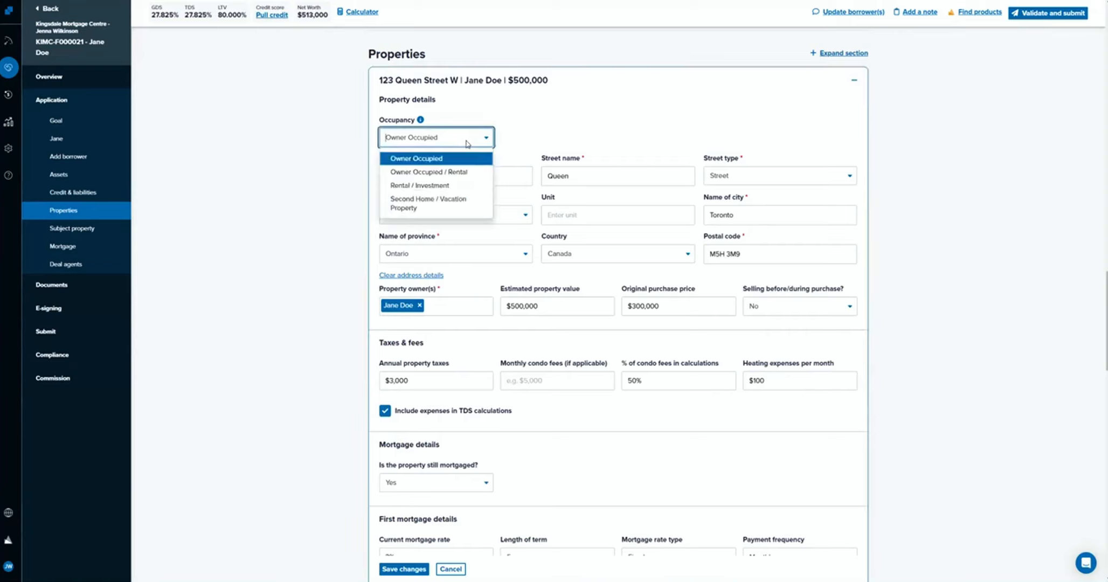
pyautogui.click(460, 188)
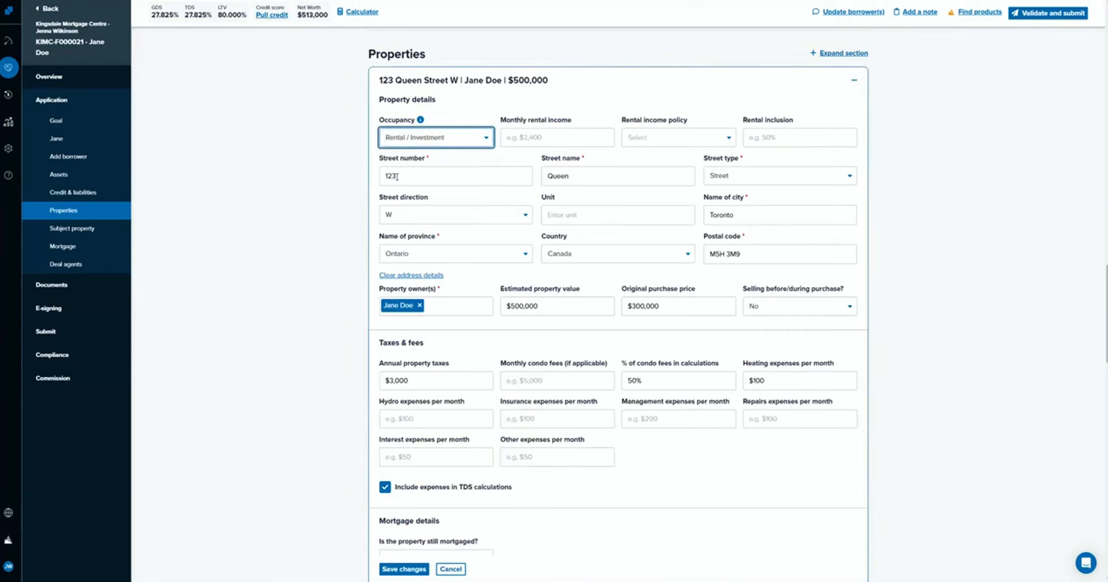
pyautogui.click(512, 136)
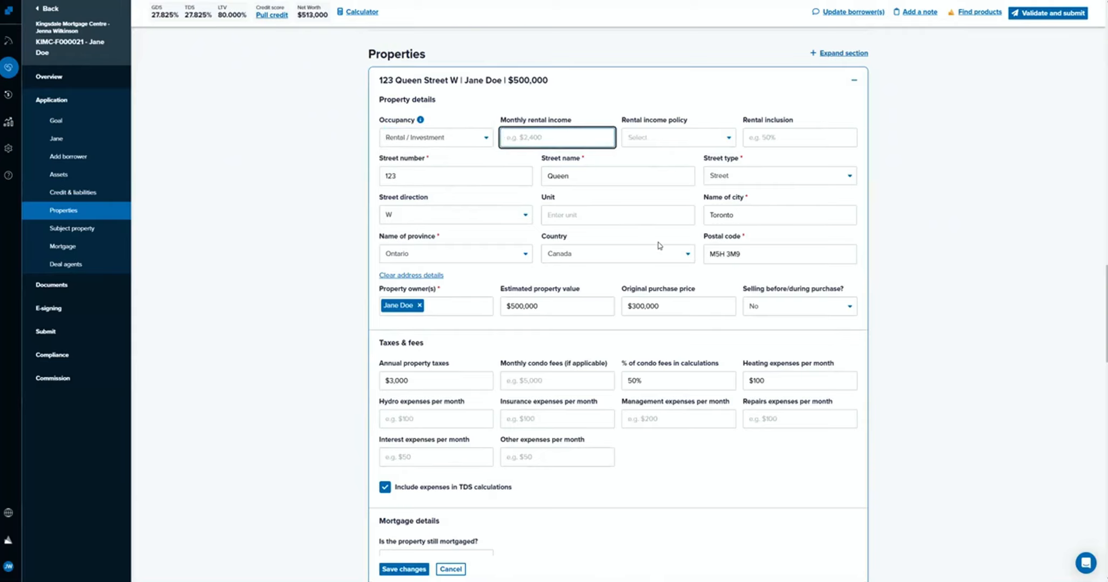
pyautogui.write('2,500')
pyautogui.click(631, 108)
# Set the rental income policy to Reduce rental expense, add balance to gross income, with a 50% rental inclusion.
pyautogui.click(646, 135)
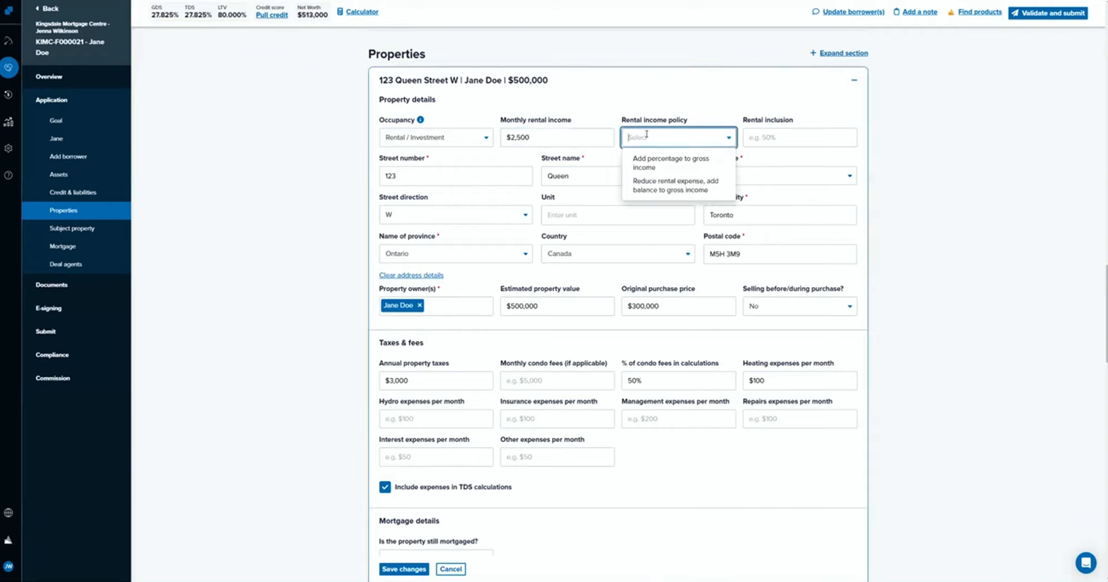
pyautogui.click(678, 196)
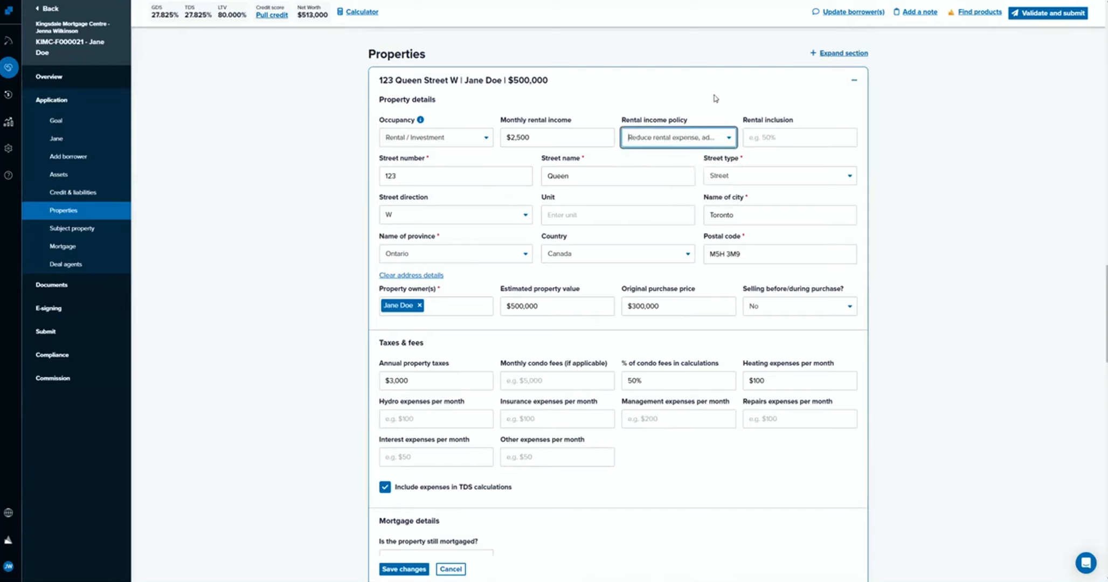
pyautogui.click(808, 131)
pyautogui.write('50')
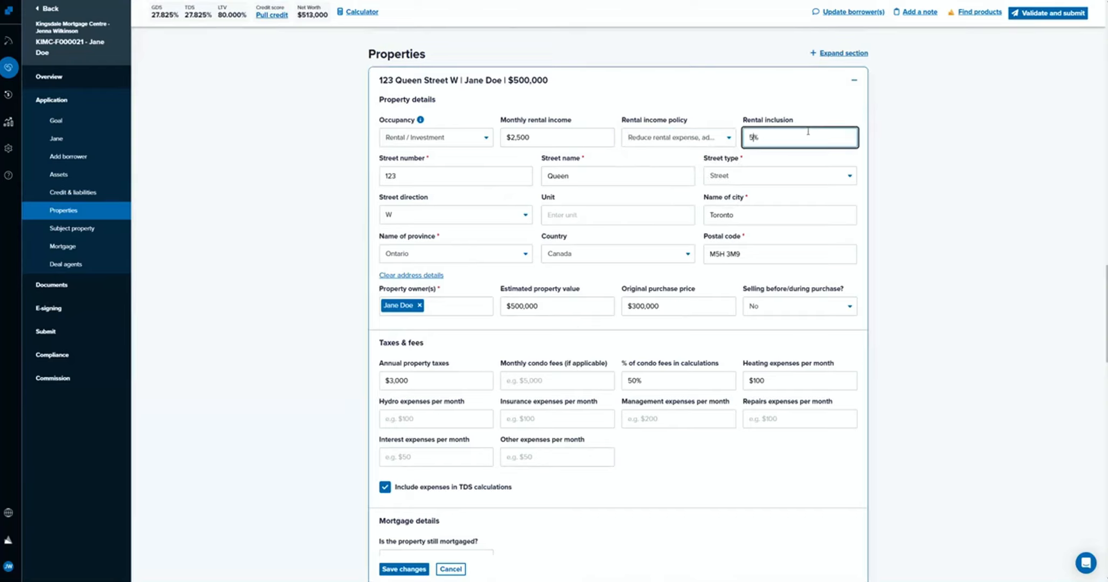
pyautogui.click(768, 90)
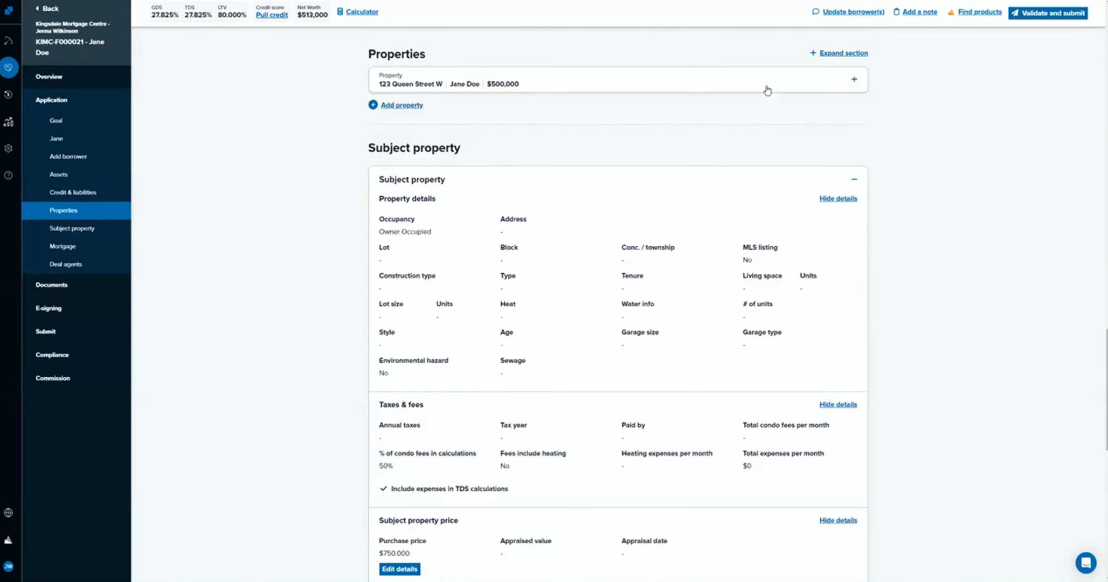
pyautogui.click(768, 90)
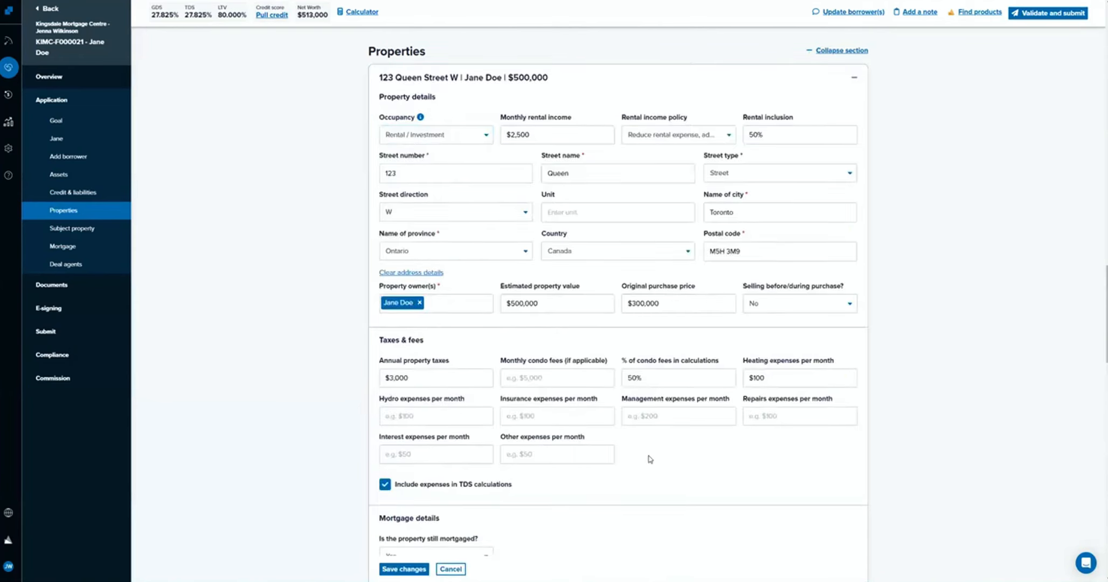
# Review the additional monthly rental expense fields and save the existing property's changes.
pyautogui.scroll(-2, 649, 459)
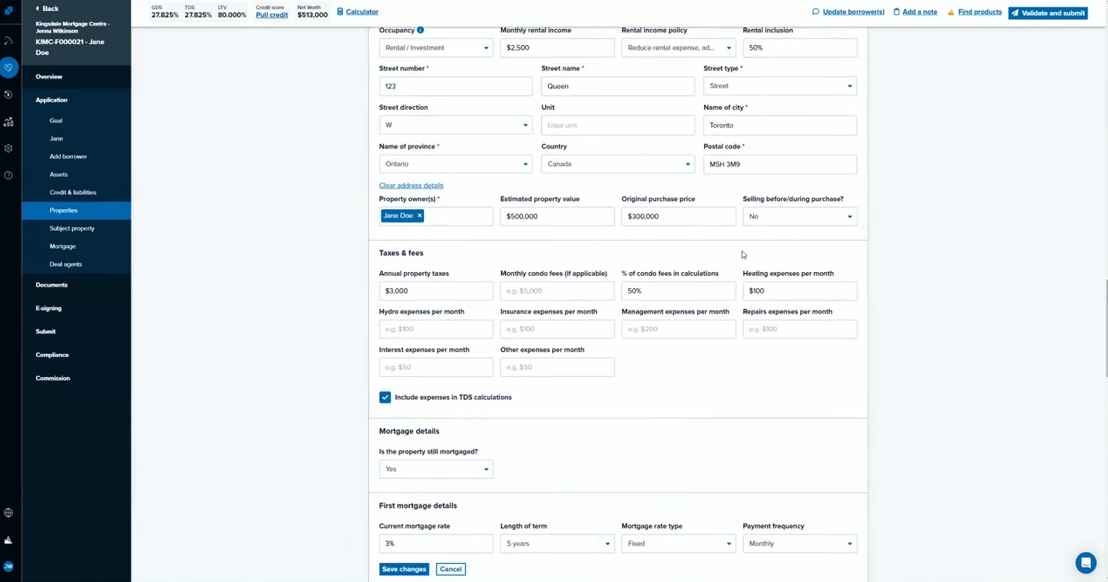
pyautogui.tripleClick(375, 313)
pyautogui.moveTo(625, 360); pyautogui.dragTo(623, 385)
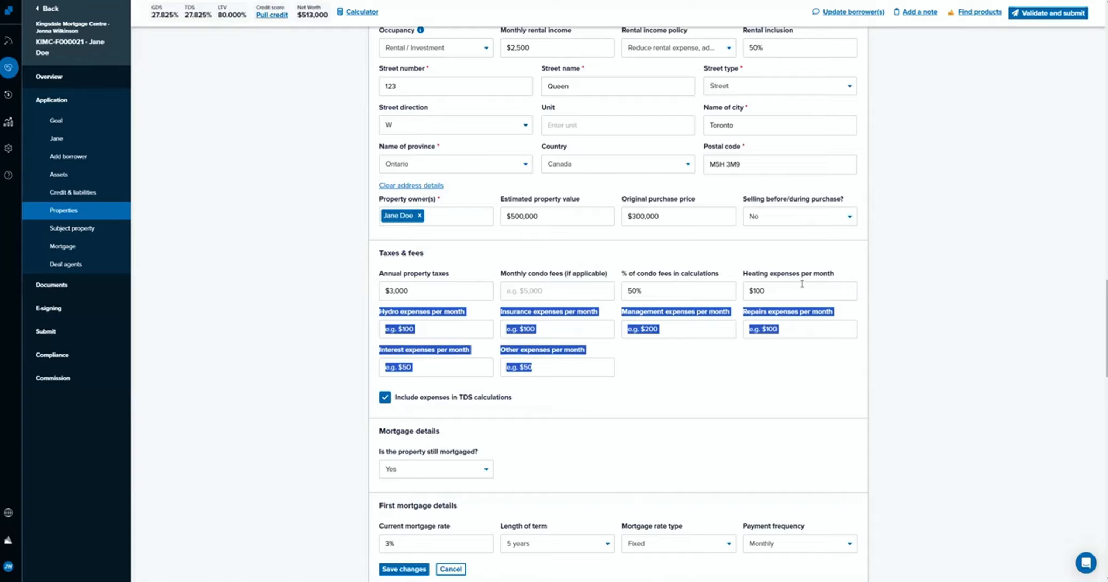
pyautogui.click(496, 454)
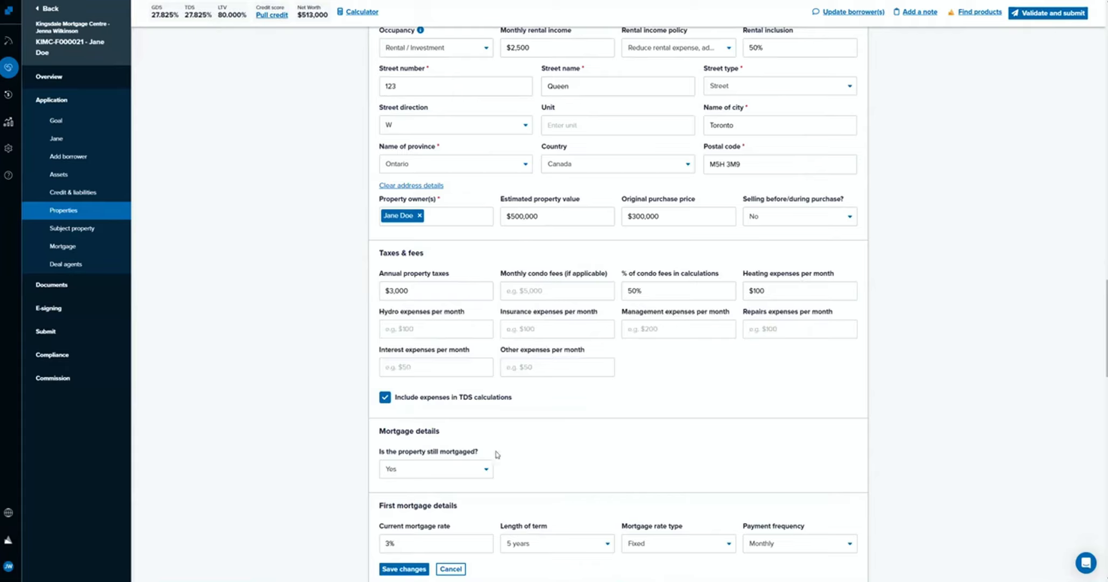
pyautogui.click(397, 568)
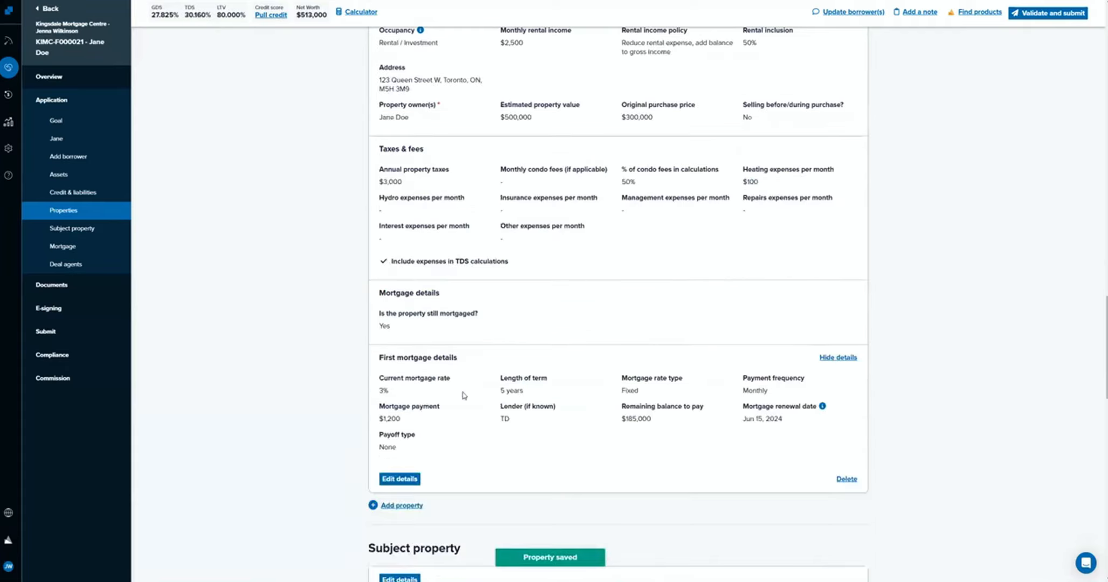
# Open the subject property's details for editing and fill in its address from the autocomplete suggestions.
pyautogui.scroll(4, 463, 395)
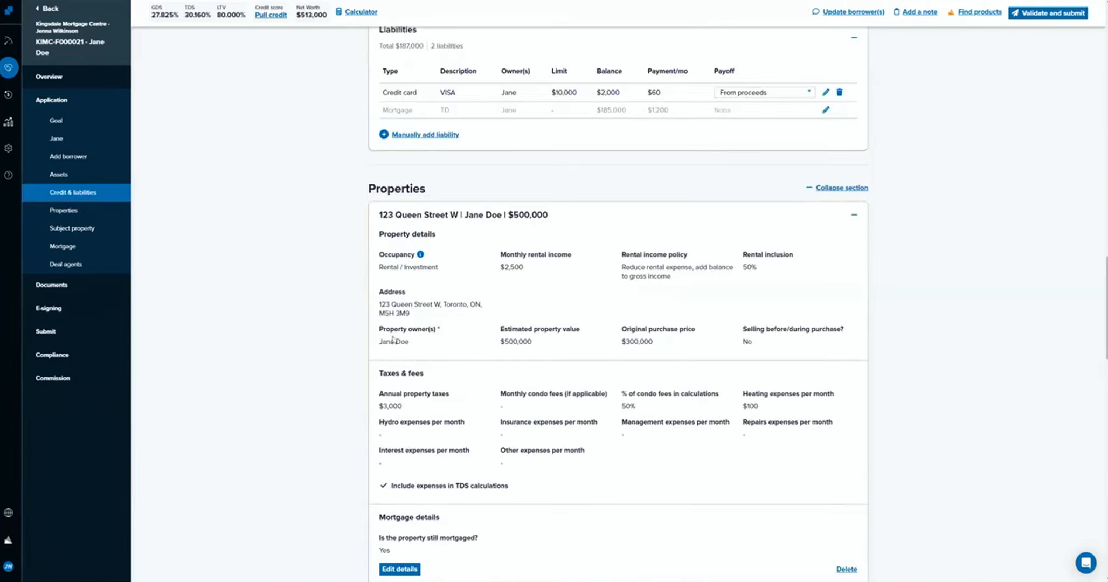
pyautogui.scroll(-6, 477, 474)
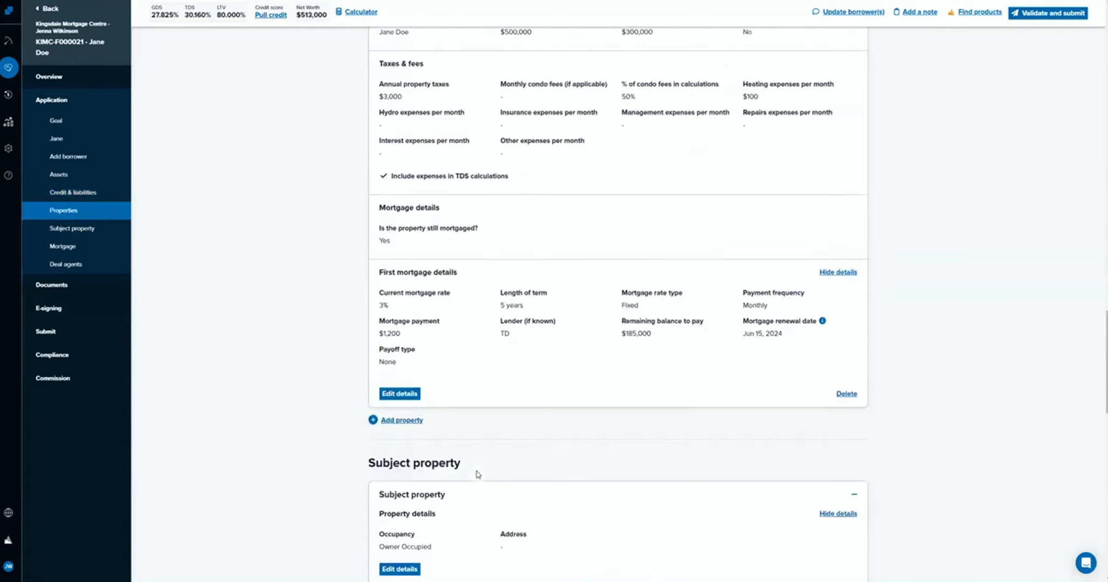
pyautogui.scroll(-6, 478, 474)
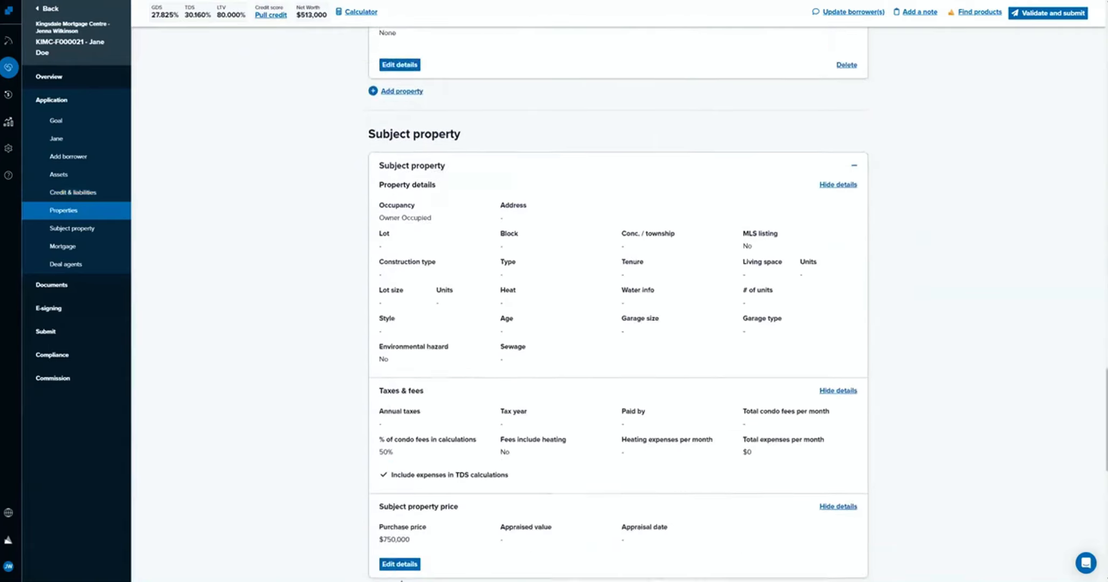
pyautogui.click(399, 528)
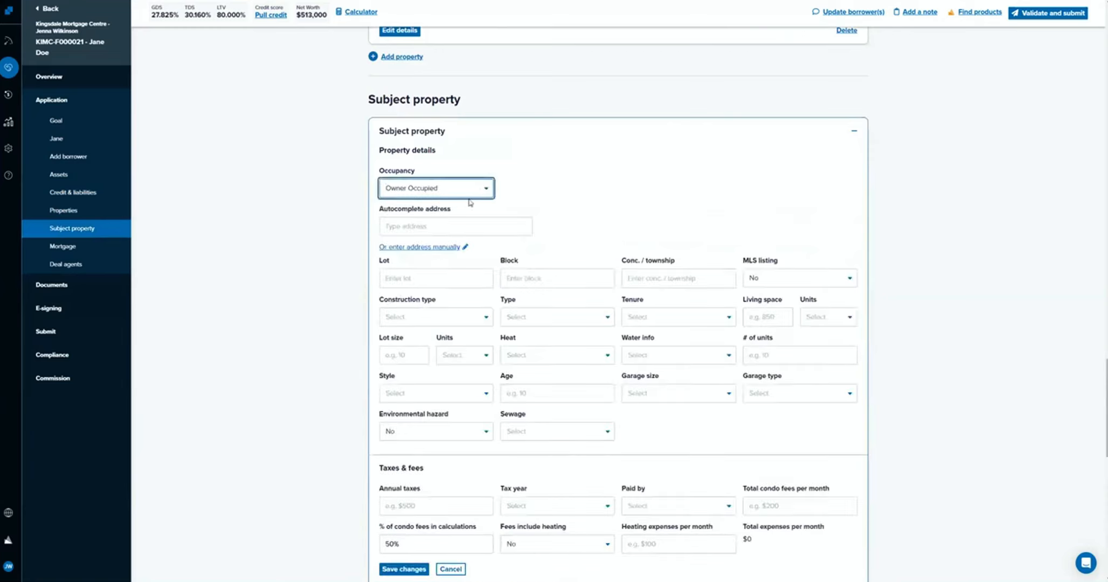
pyautogui.click(452, 223)
pyautogui.write('123')
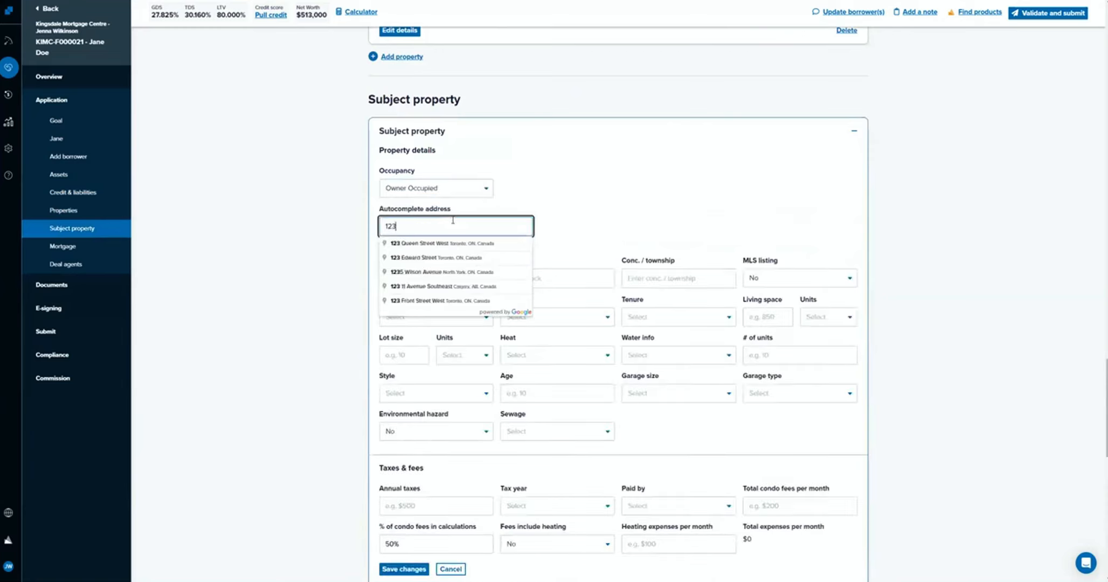
pyautogui.click(444, 261)
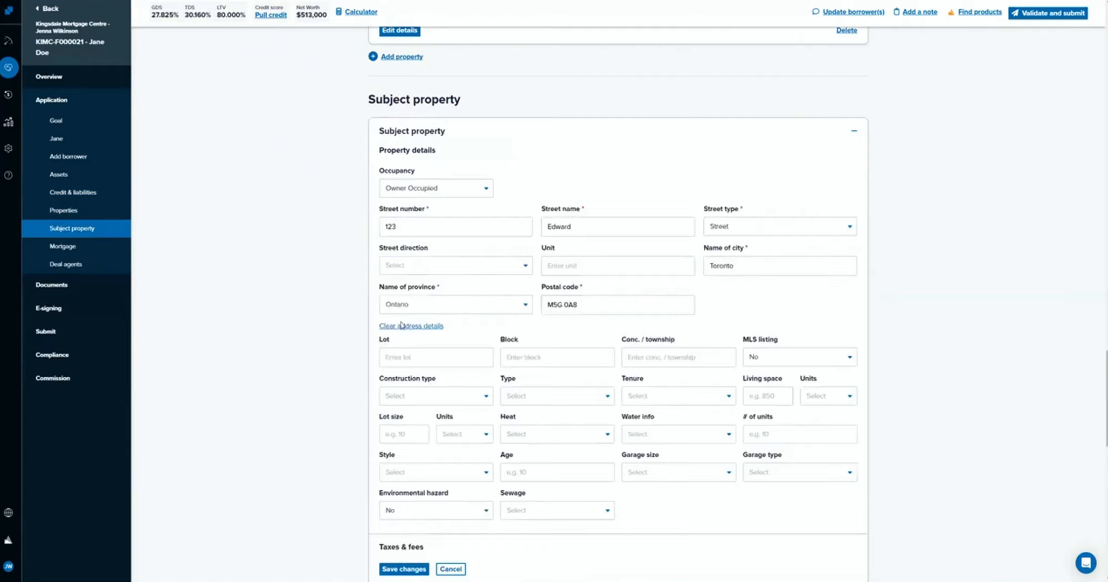
# Set the subject property's MLS listing to Yes and look over the construction, lot and garage fields.
pyautogui.click(777, 357)
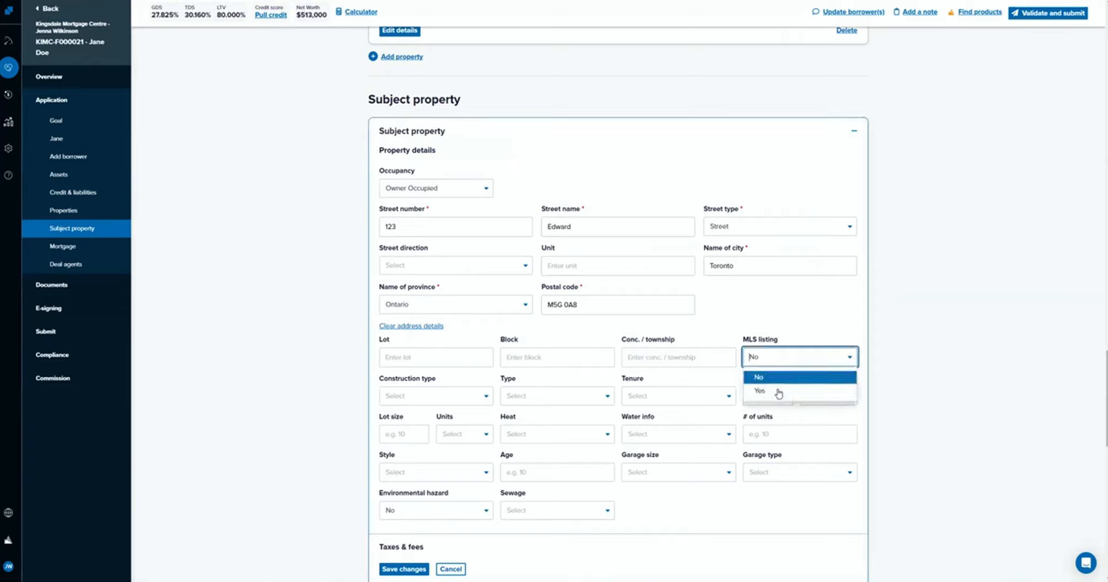
pyautogui.click(777, 391)
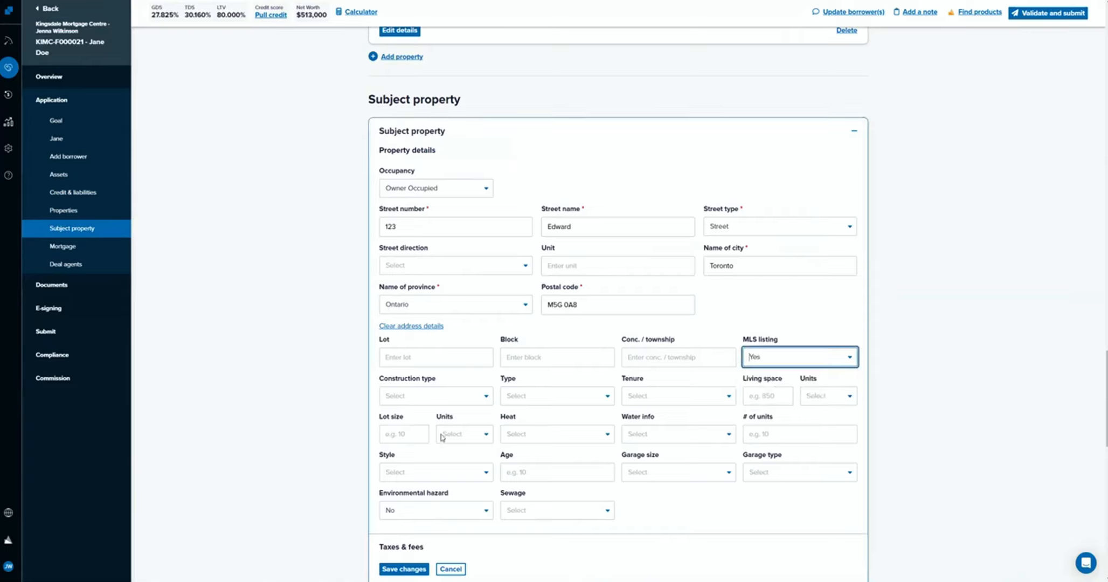
pyautogui.moveTo(379, 373); pyautogui.dragTo(718, 529)
pyautogui.click(717, 529)
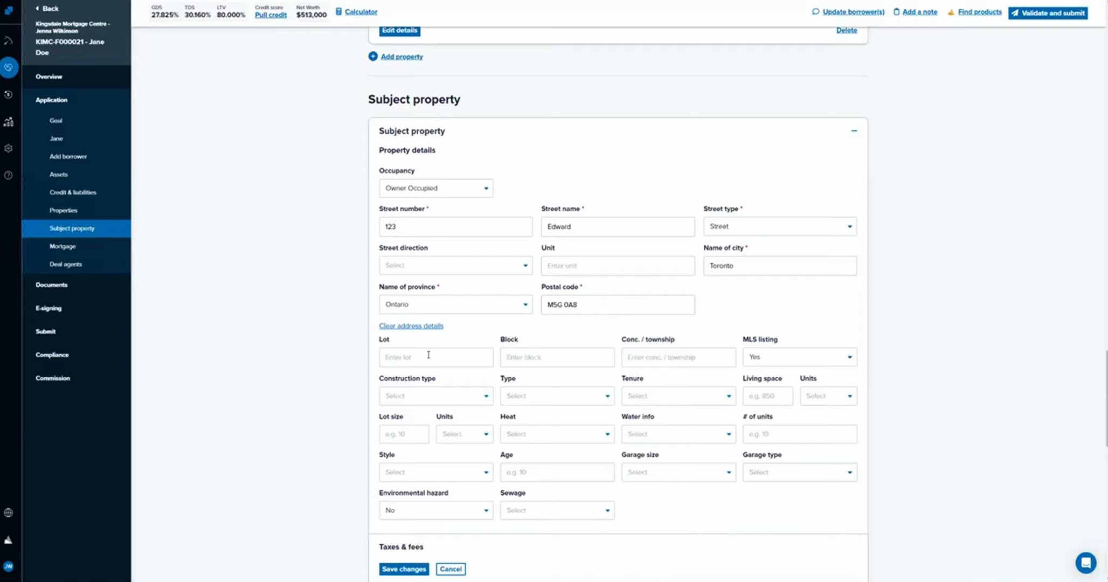
# Set the subject property's construction type to Existing, its type to Semi detached and its tenure to Freehold.
pyautogui.click(451, 401)
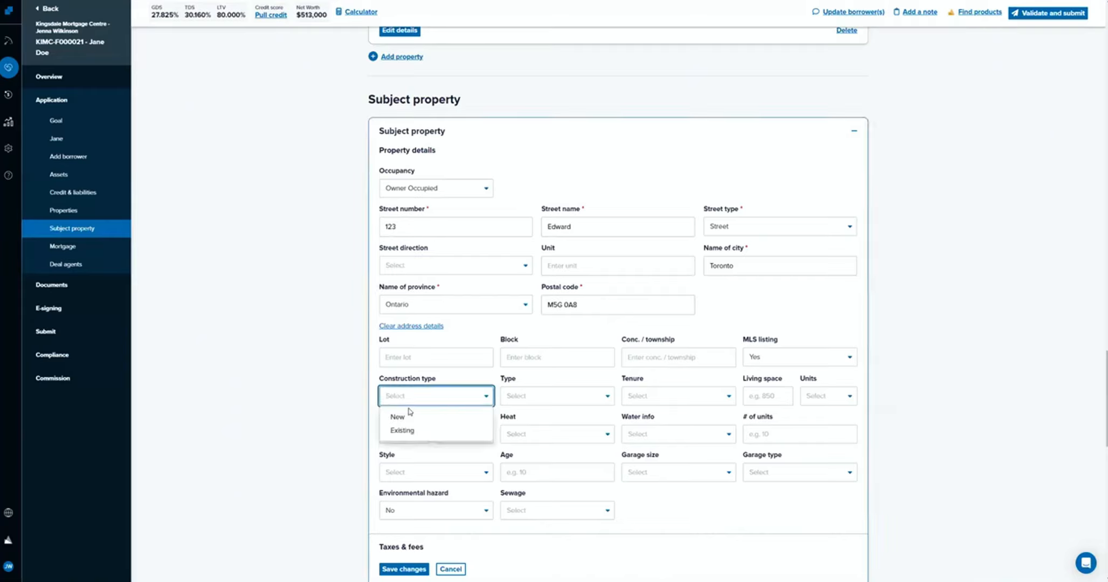
pyautogui.click(409, 429)
pyautogui.click(592, 402)
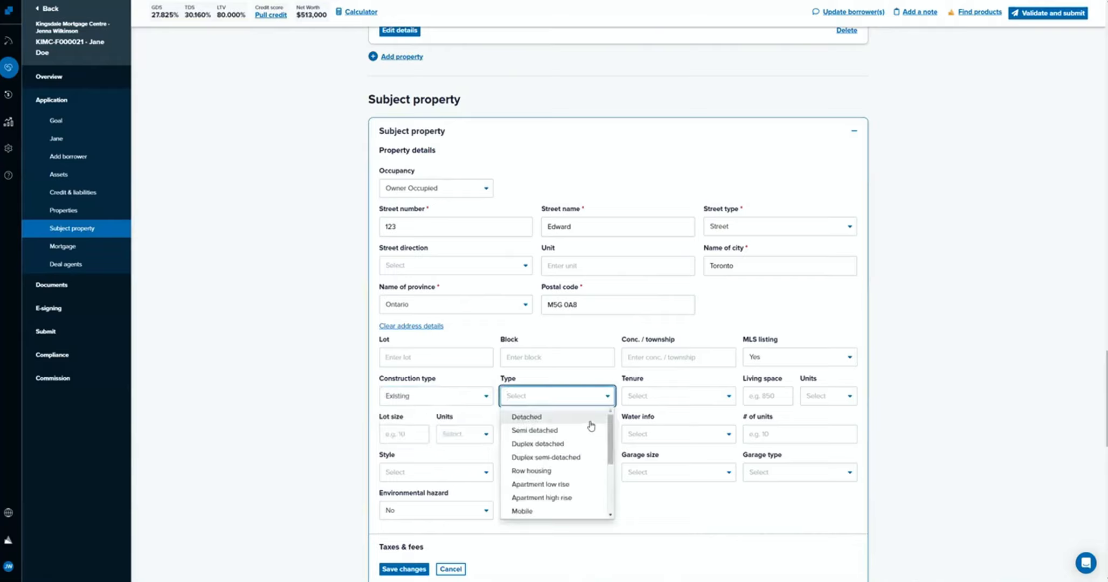
pyautogui.click(587, 430)
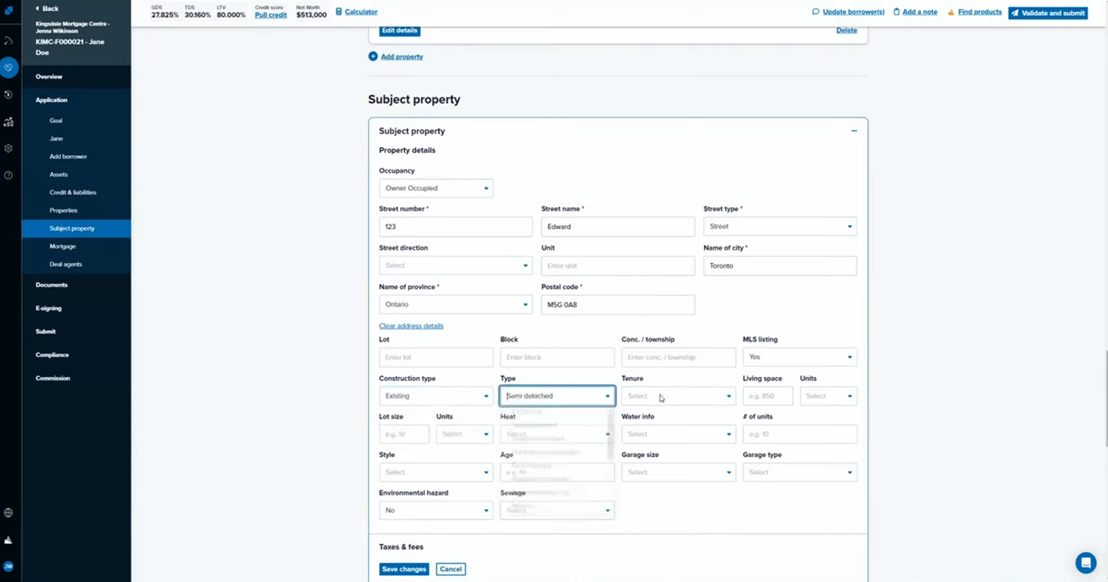
pyautogui.click(660, 397)
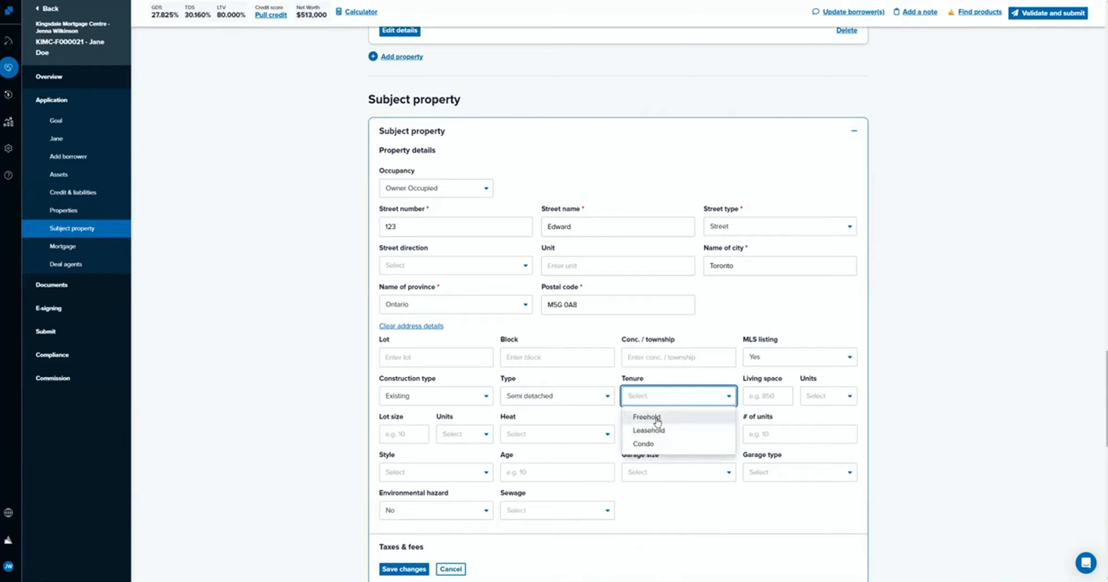
pyautogui.click(657, 422)
# Enter a living space of 1,200 sq ft and a lot size of 4,000 sq ft for the subject property.
pyautogui.click(767, 396)
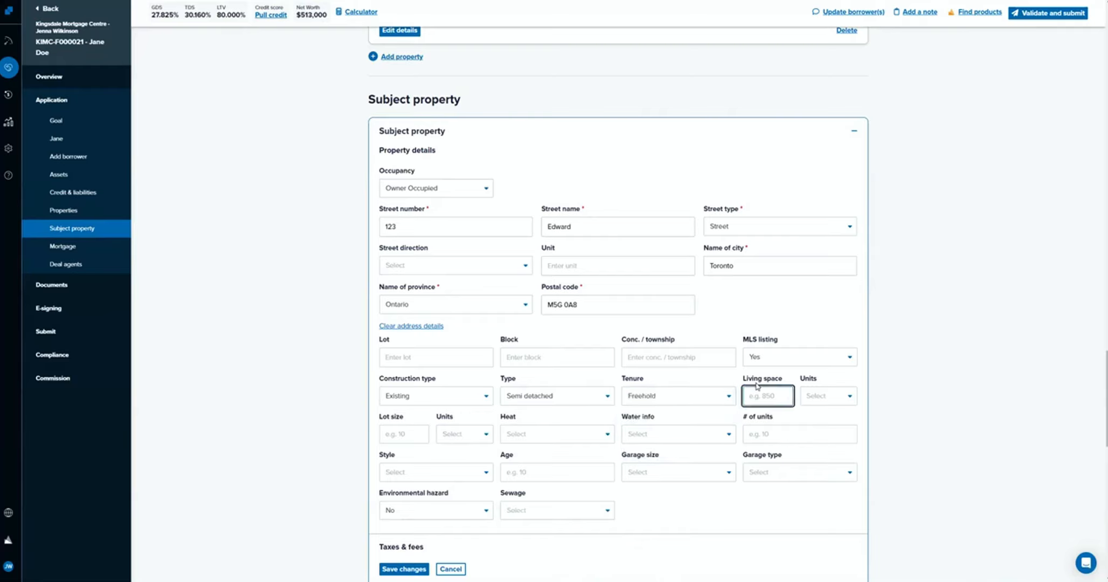
pyautogui.write('1200')
pyautogui.click(831, 402)
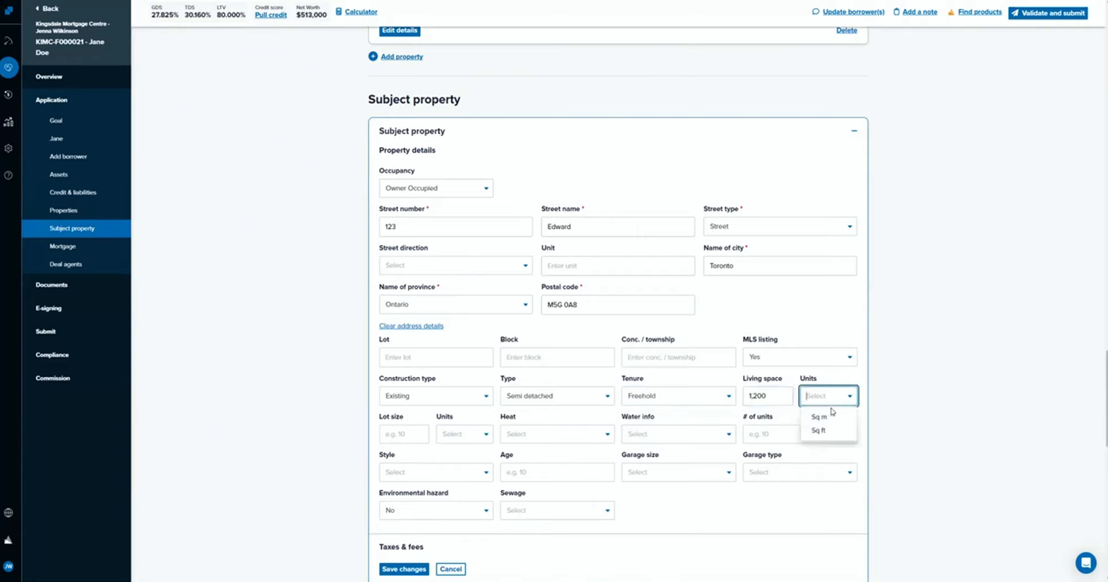
pyautogui.click(830, 430)
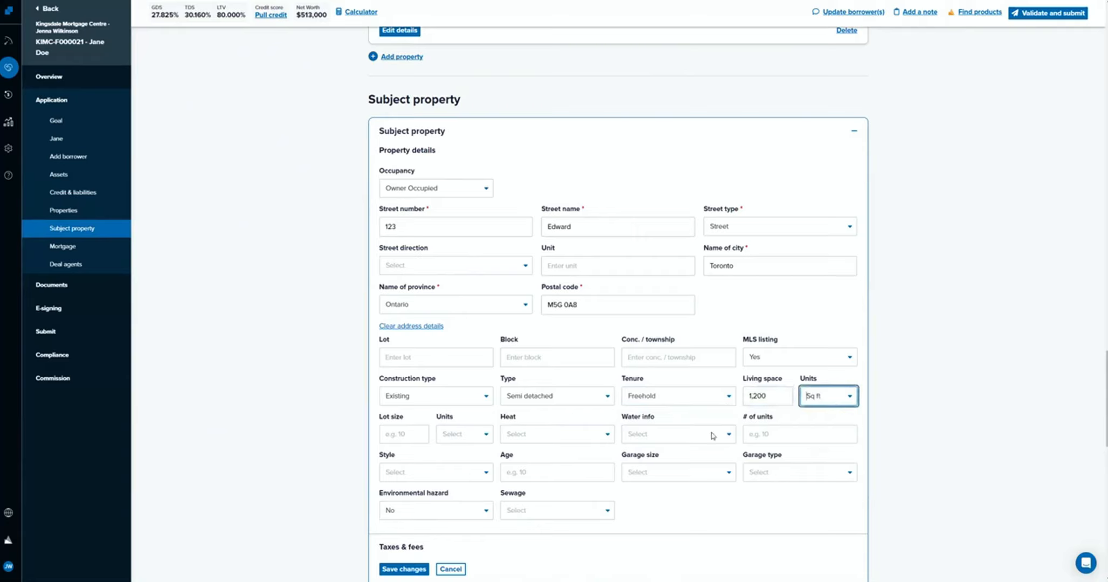
pyautogui.click(394, 434)
pyautogui.write('4000')
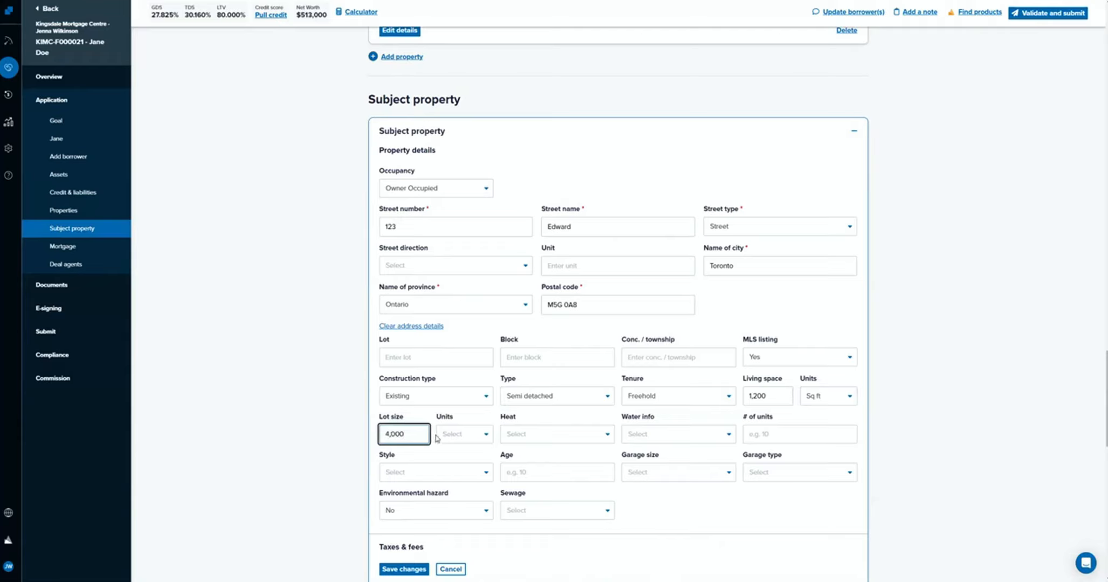
pyautogui.click(463, 434)
pyautogui.click(478, 468)
# Set the subject property's heat to Forced air Gas/Oil/Electric, water info to Municipal and number of units to 1.
pyautogui.click(530, 434)
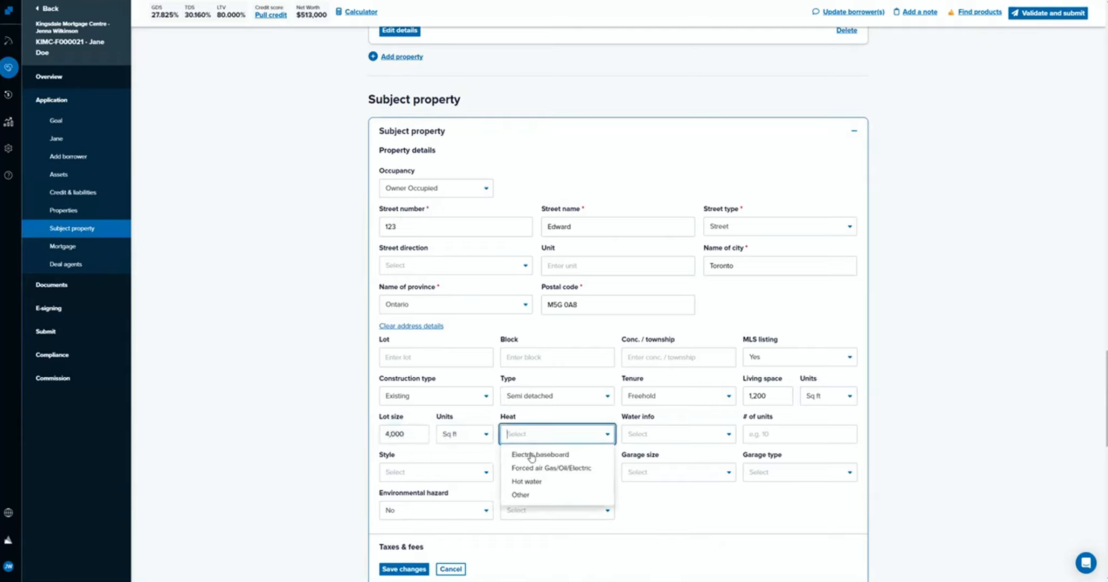
pyautogui.click(549, 468)
pyautogui.click(646, 435)
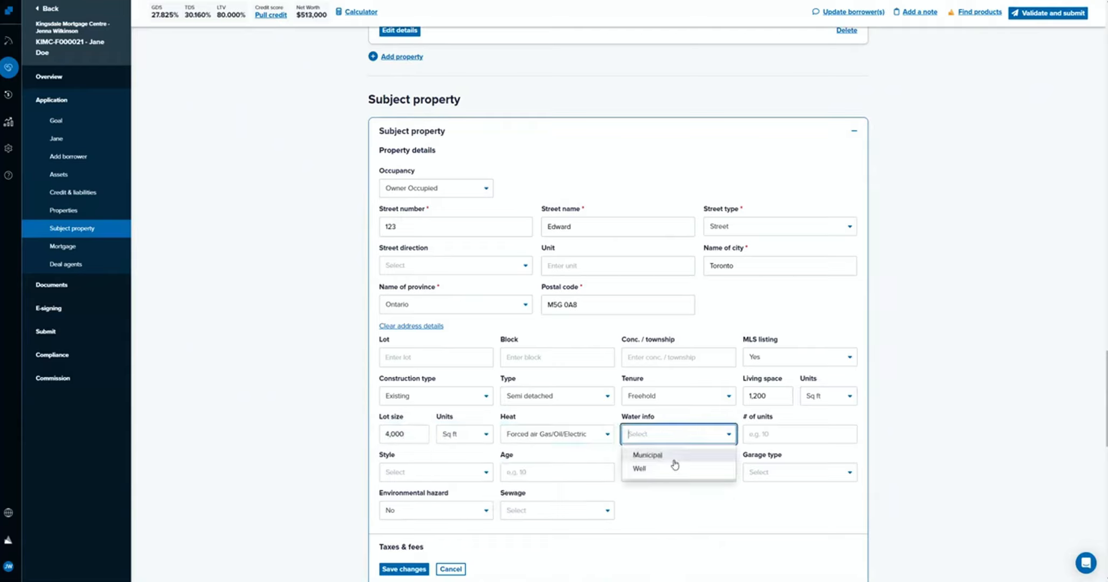
pyautogui.click(650, 455)
pyautogui.click(775, 431)
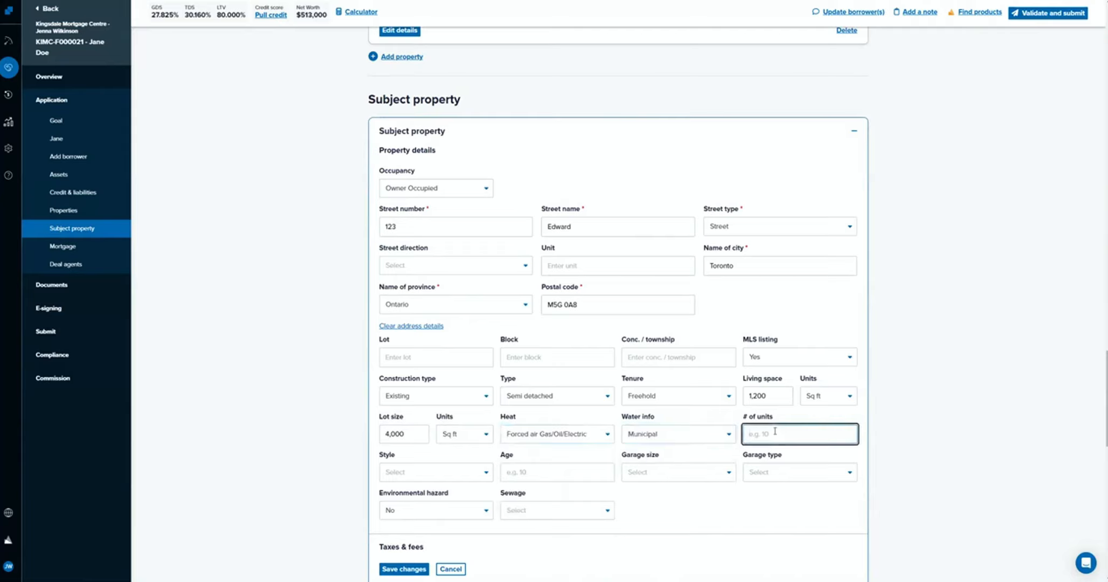
pyautogui.write('1')
# Set the subject property's style to Two storey and its age to 15.
pyautogui.click(484, 472)
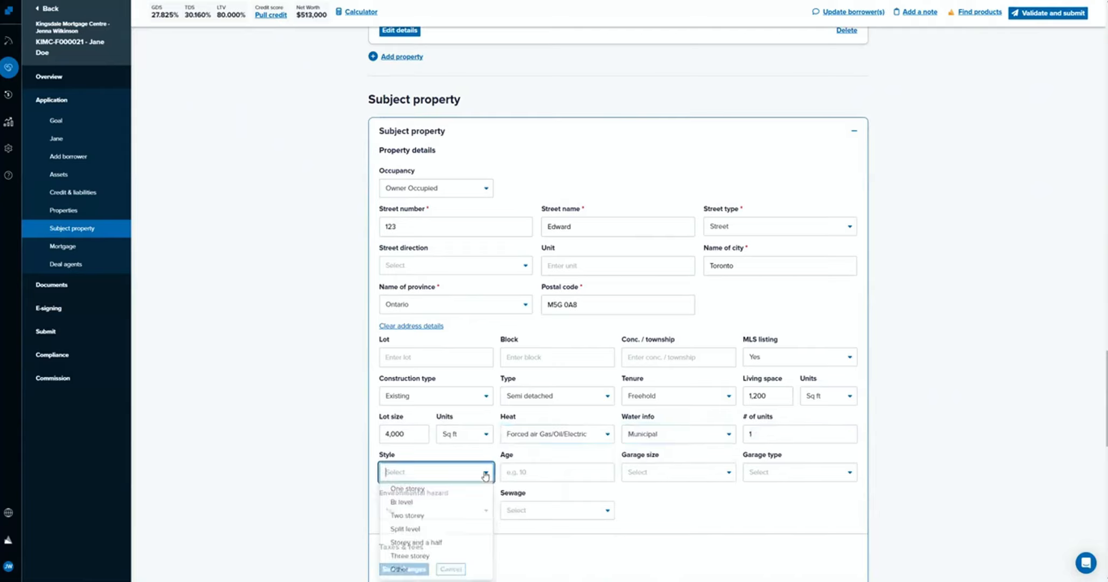
pyautogui.click(475, 521)
pyautogui.click(559, 467)
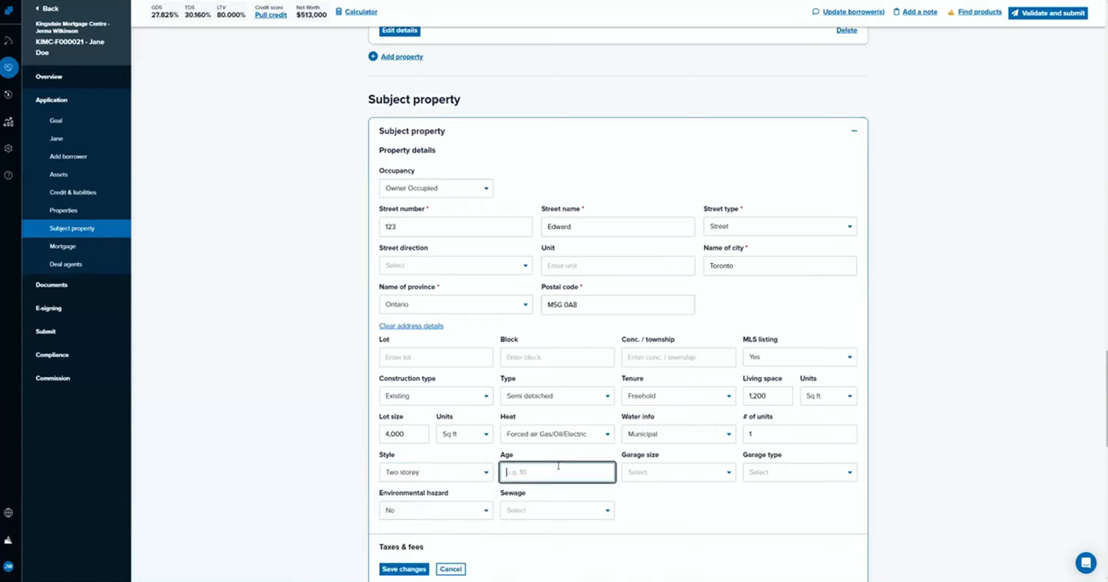
pyautogui.write('15')
# Specify a single attached garage and Municipal sewage for the subject property.
pyautogui.click(674, 472)
pyautogui.click(639, 492)
pyautogui.click(795, 472)
pyautogui.click(776, 492)
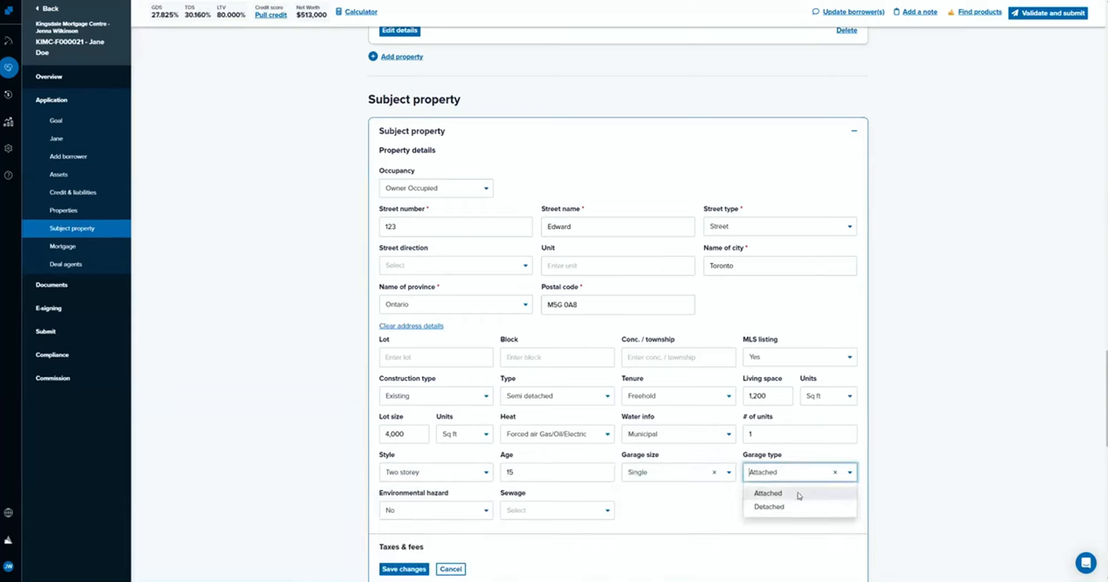
pyautogui.click(522, 511)
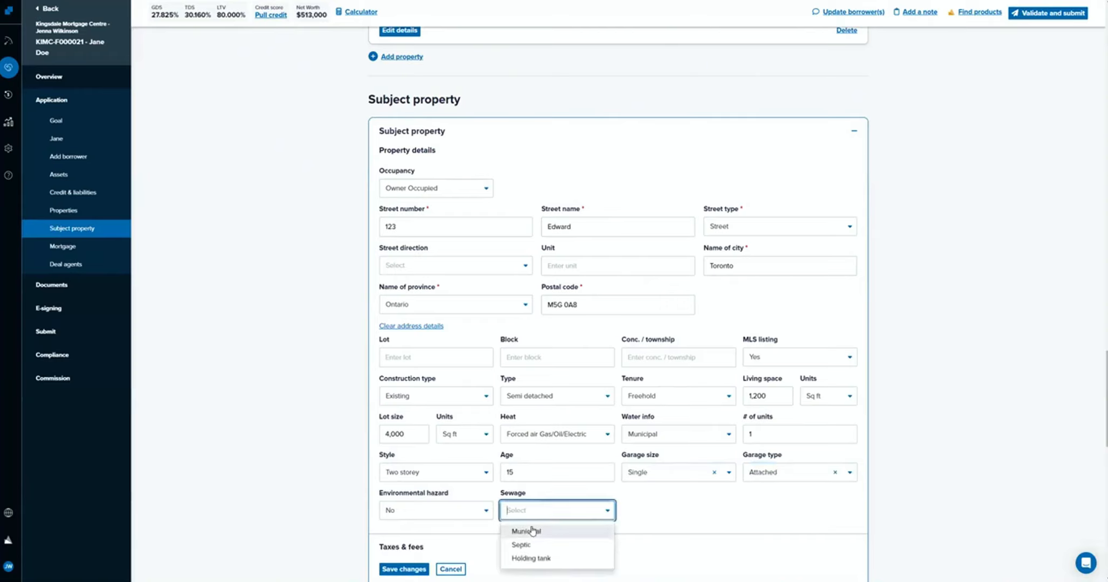
pyautogui.click(532, 531)
# Enter annual taxes of $4,500 for tax year 2024 on the subject property, paid by the Borrower.
pyautogui.scroll(-3, 533, 530)
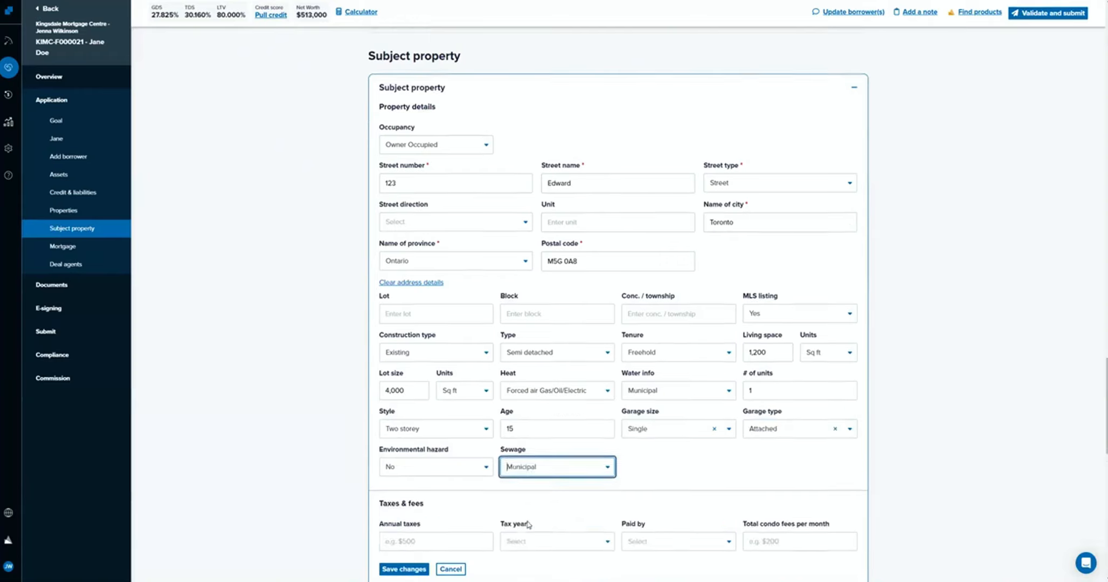
pyautogui.scroll(1, 425, 377)
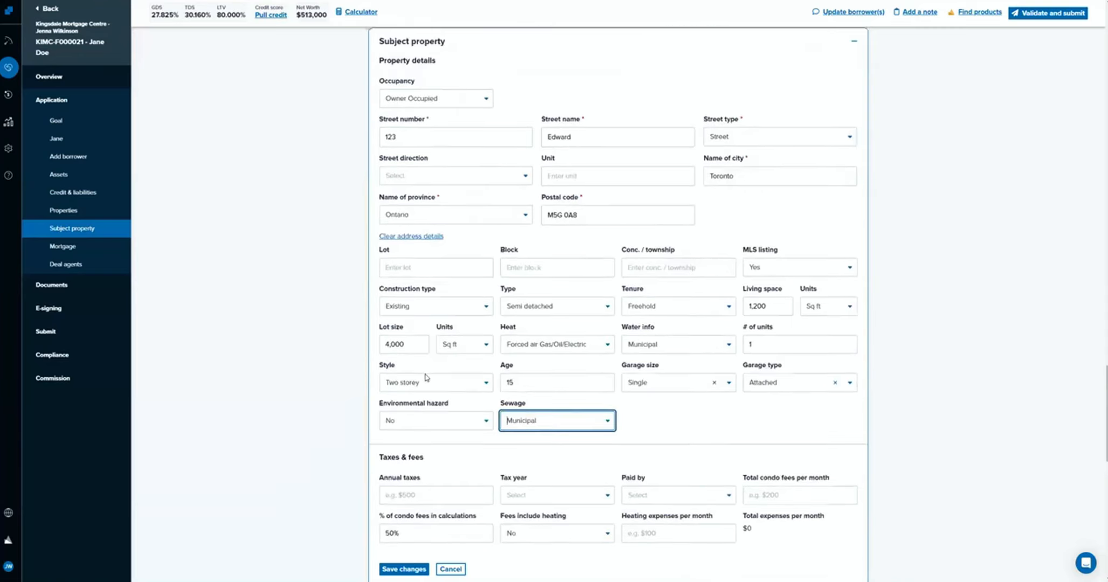
pyautogui.scroll(-1, 336, 242)
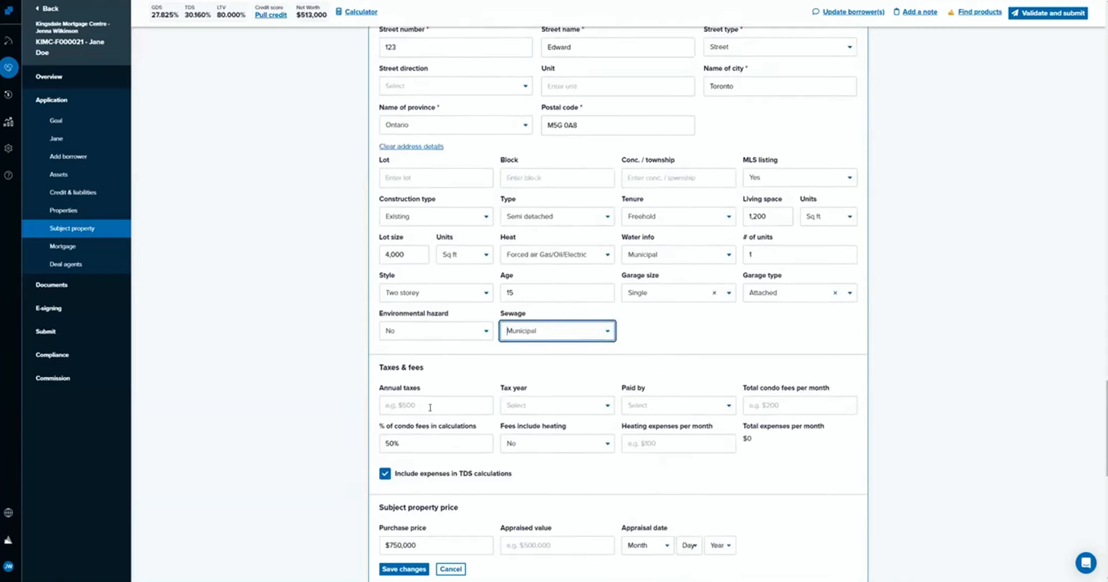
pyautogui.click(430, 407)
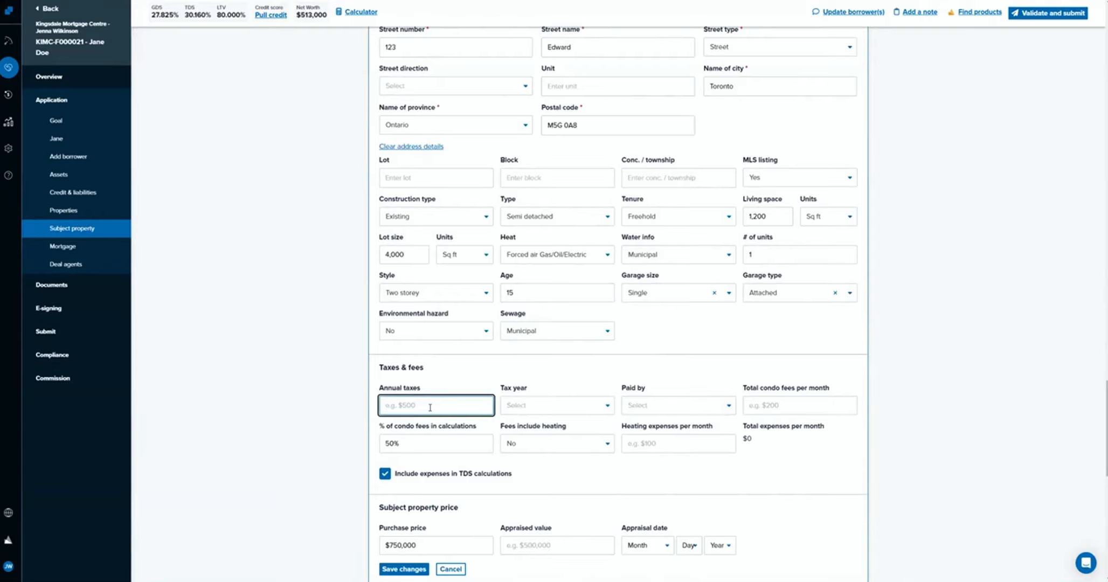
pyautogui.write('4500')
pyautogui.click(591, 403)
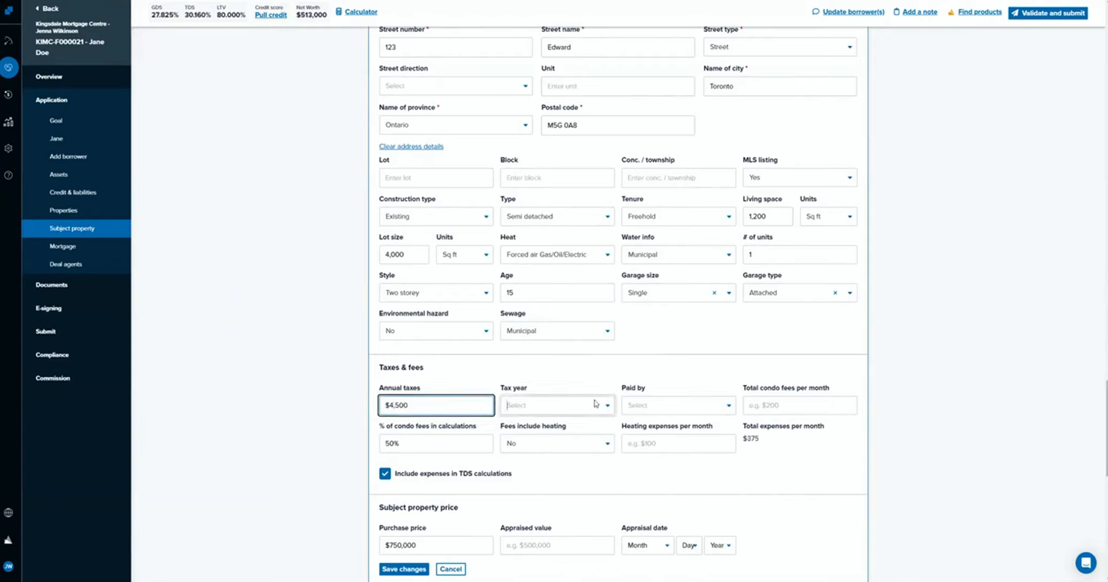
pyautogui.click(597, 435)
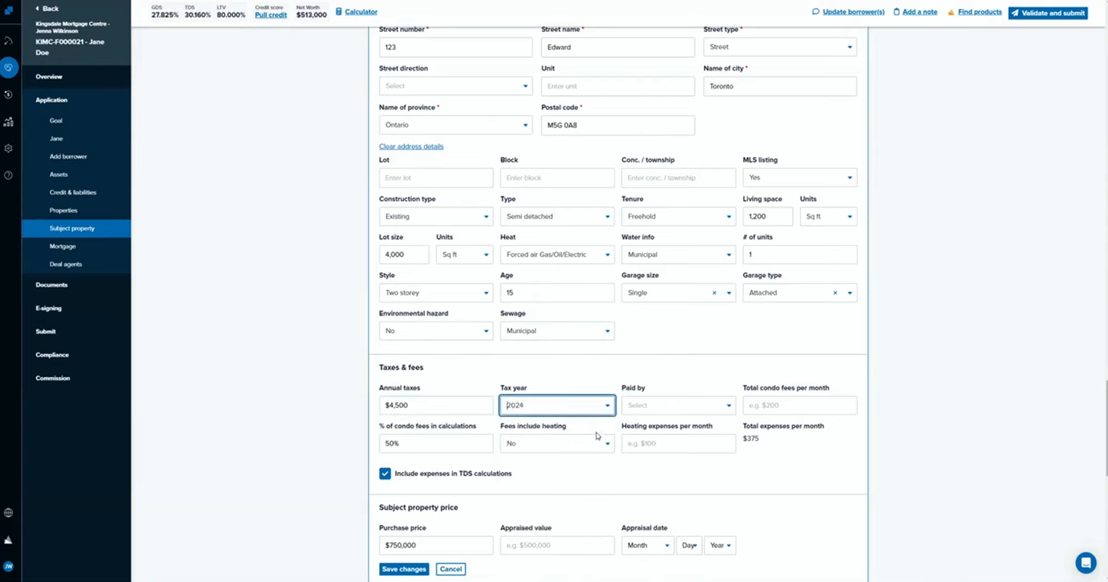
pyautogui.click(690, 405)
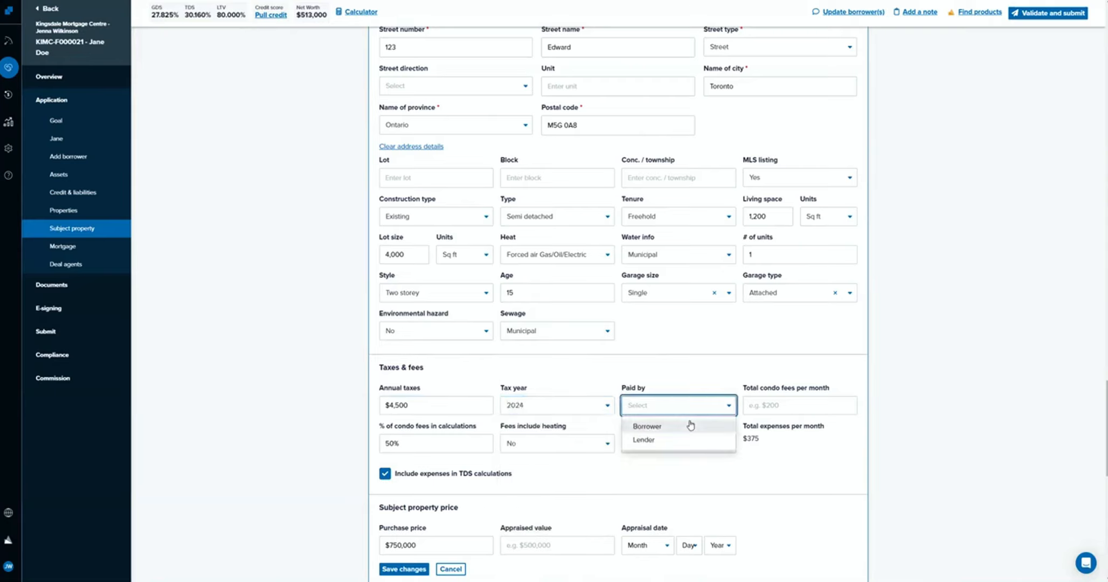
pyautogui.click(690, 426)
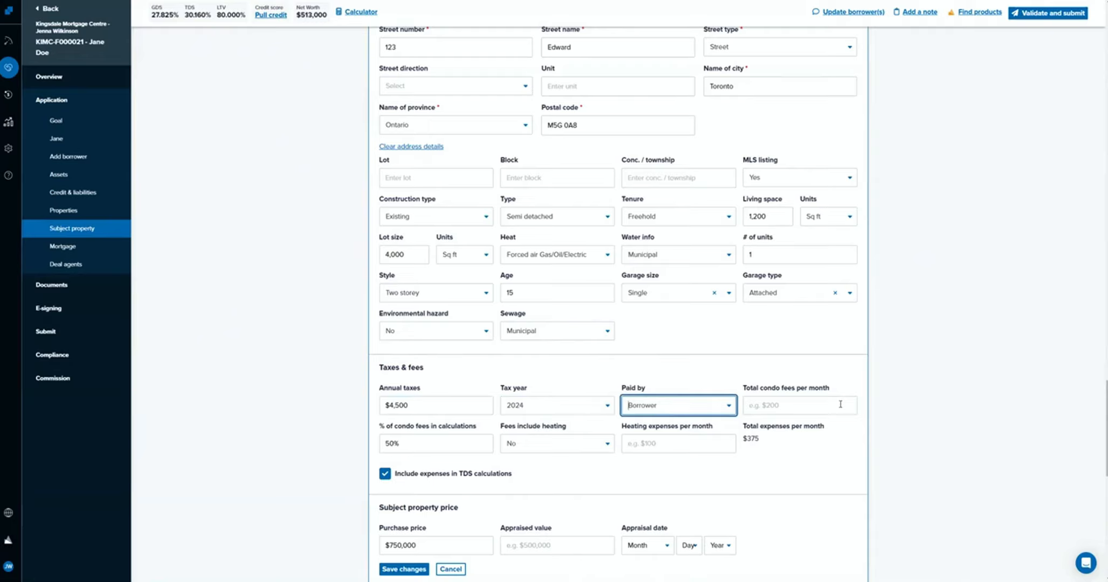
# Set the subject property's heating expenses to $100 per month and save the changes.
pyautogui.click(683, 446)
pyautogui.write('100')
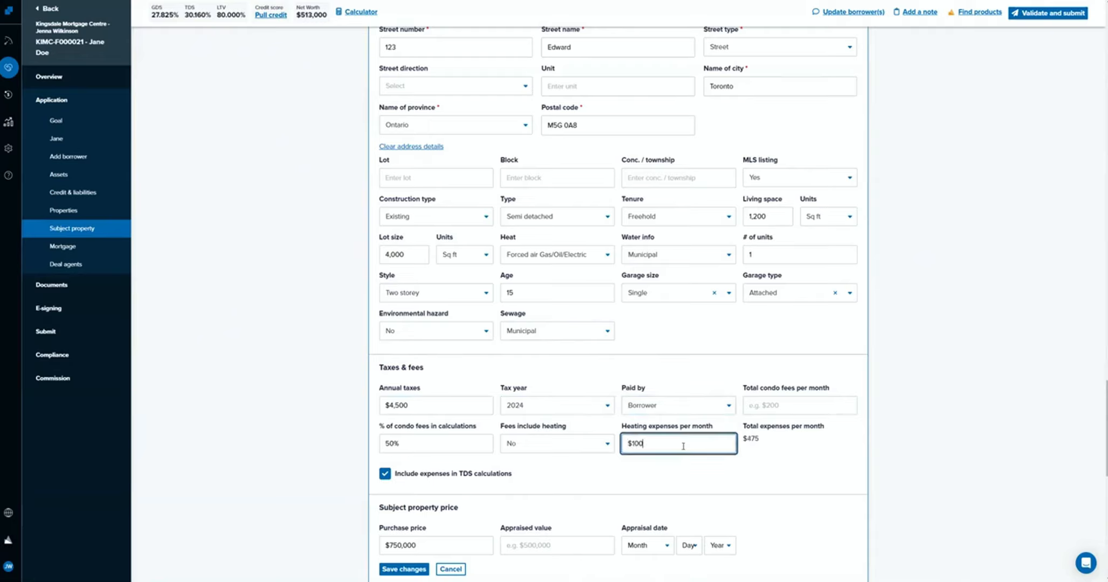
pyautogui.click(779, 473)
pyautogui.scroll(-1, 765, 458)
pyautogui.scroll(-3, 753, 441)
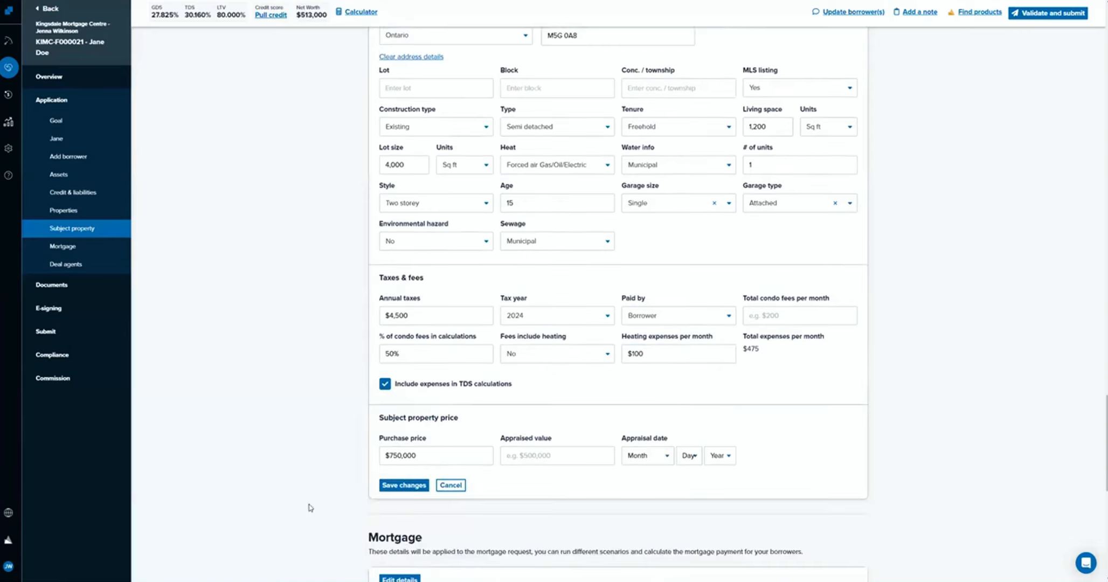
pyautogui.click(403, 485)
# Check the deal's GDS and TDS ratios and open the mortgage details for editing.
pyautogui.scroll(-3, 316, 428)
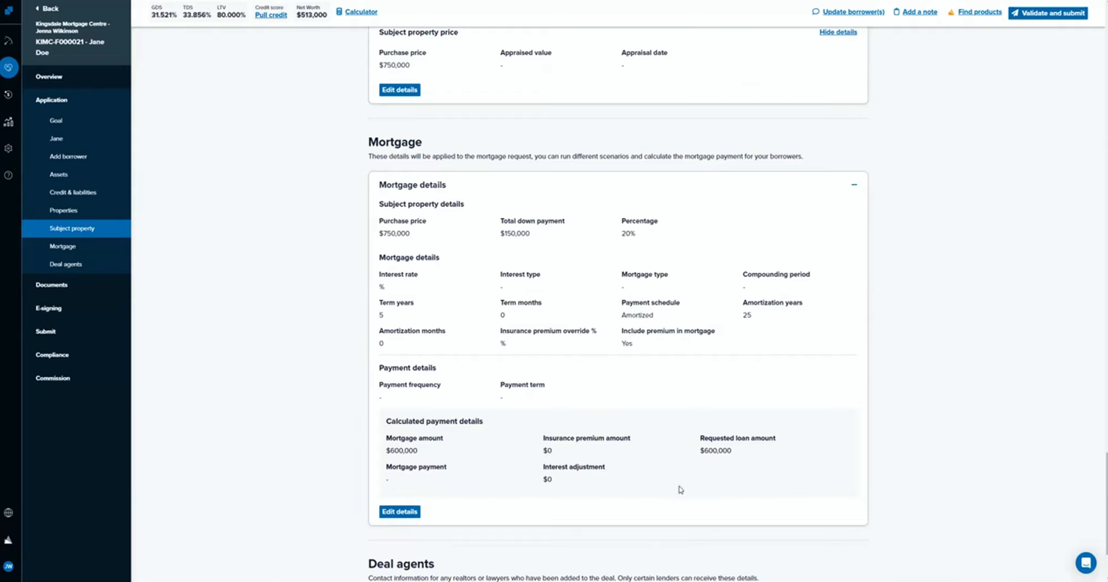
pyautogui.moveTo(150, 9); pyautogui.dragTo(213, 20)
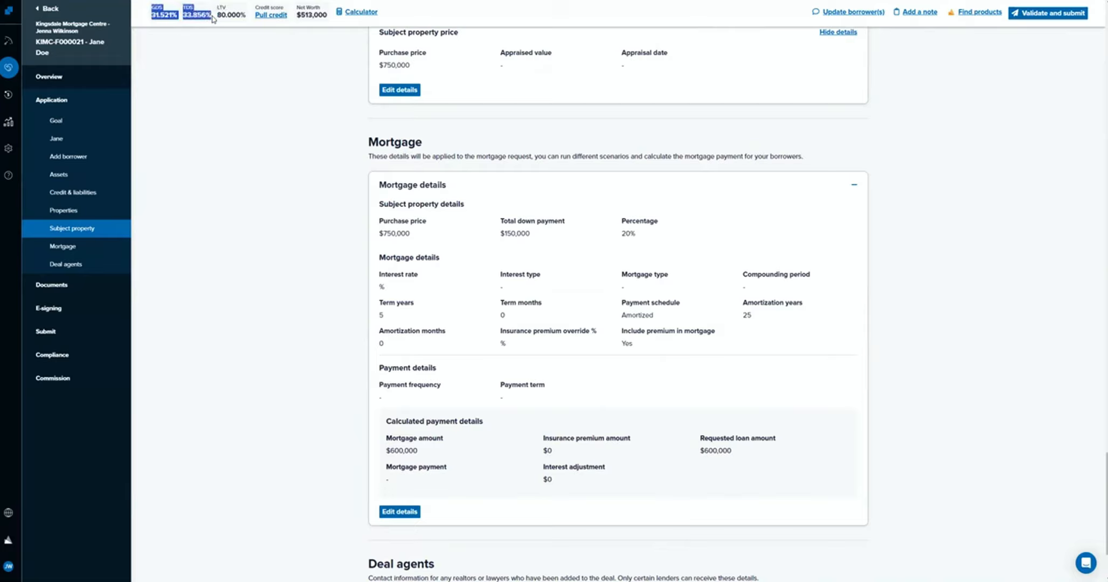
pyautogui.click(408, 517)
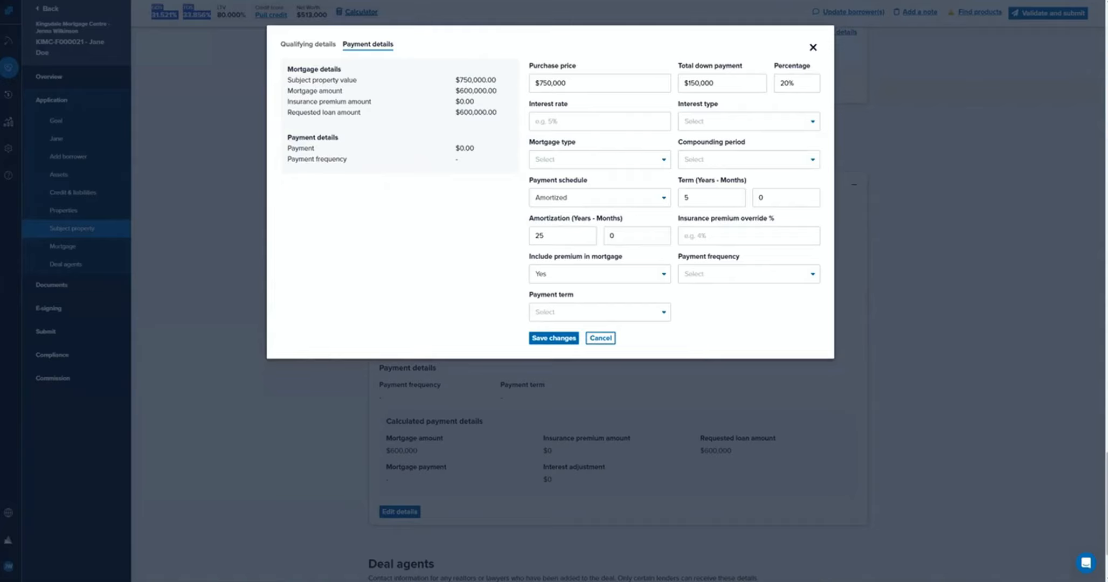
# Switch to Lender Spotlight in a new browser tab and filter the lender products to 5 Year Fixed terms.
pyautogui.hotkey('ctrl', 't')
pyautogui.write('lend')
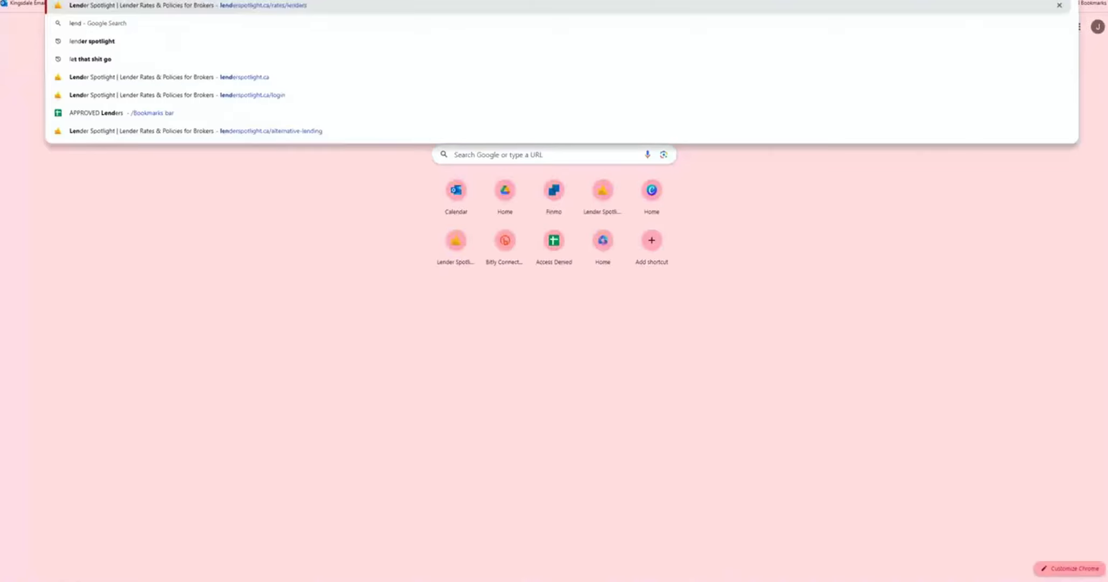
pyautogui.press('Return')
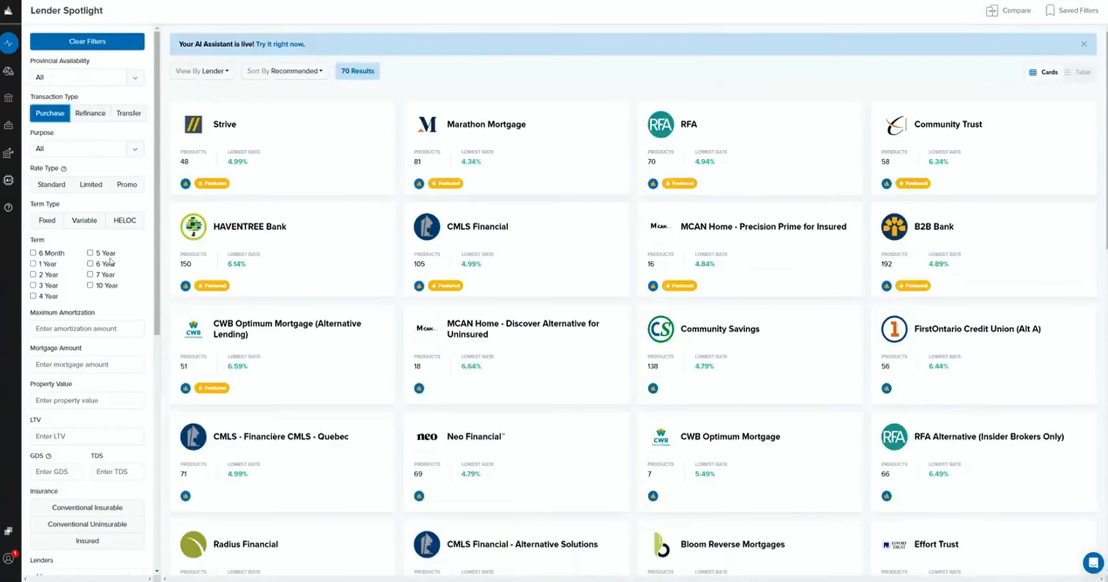
pyautogui.click(91, 252)
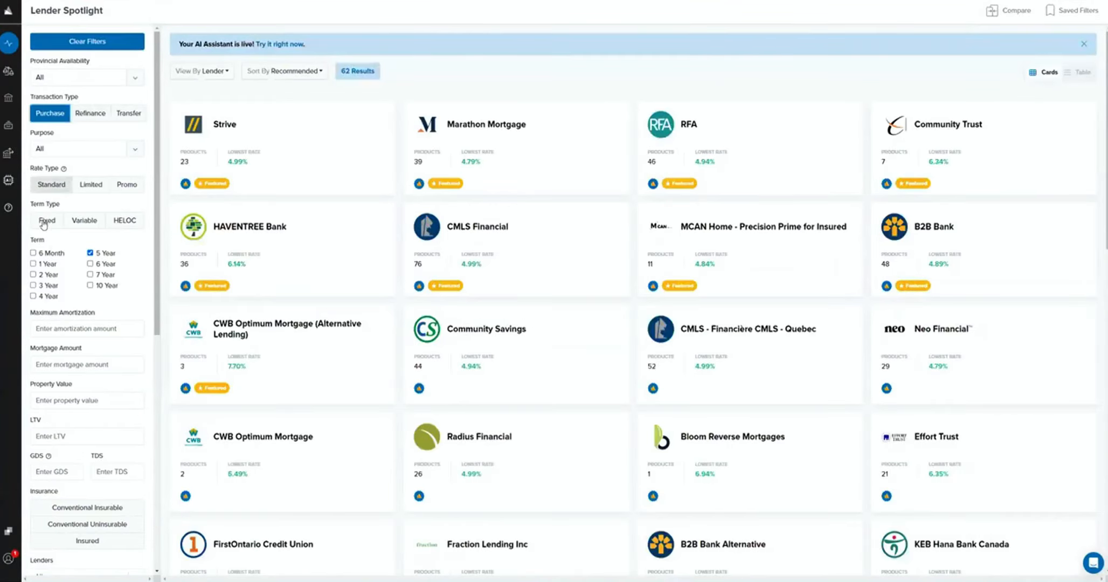
# Compare lender rates under Conventional Uninsurable and Conventional Insurable, then browse the lenders with the Conventional Uninsurable filter applied.
pyautogui.click(90, 529)
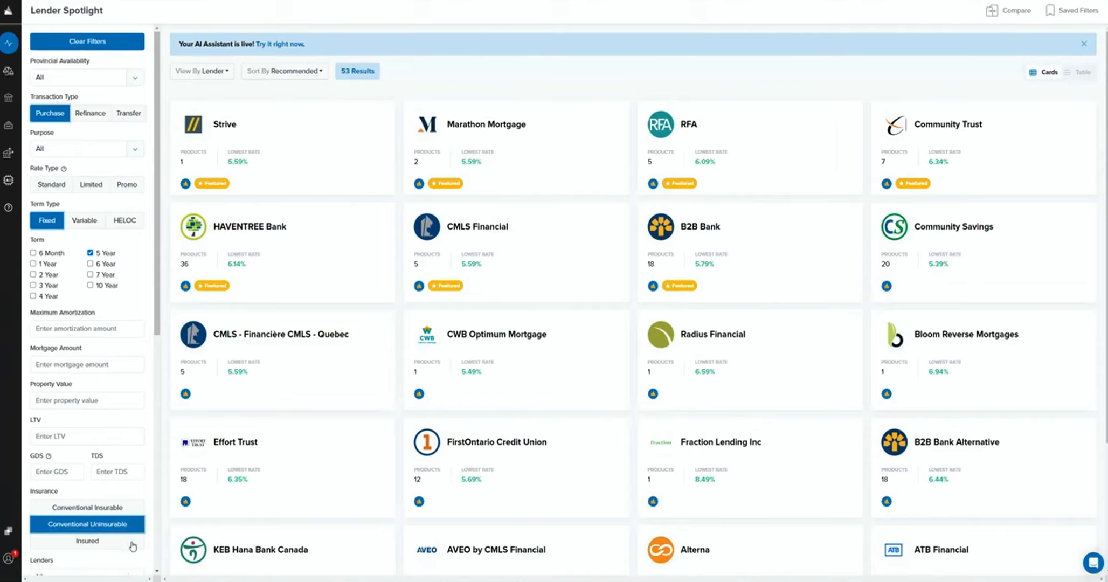
pyautogui.click(106, 507)
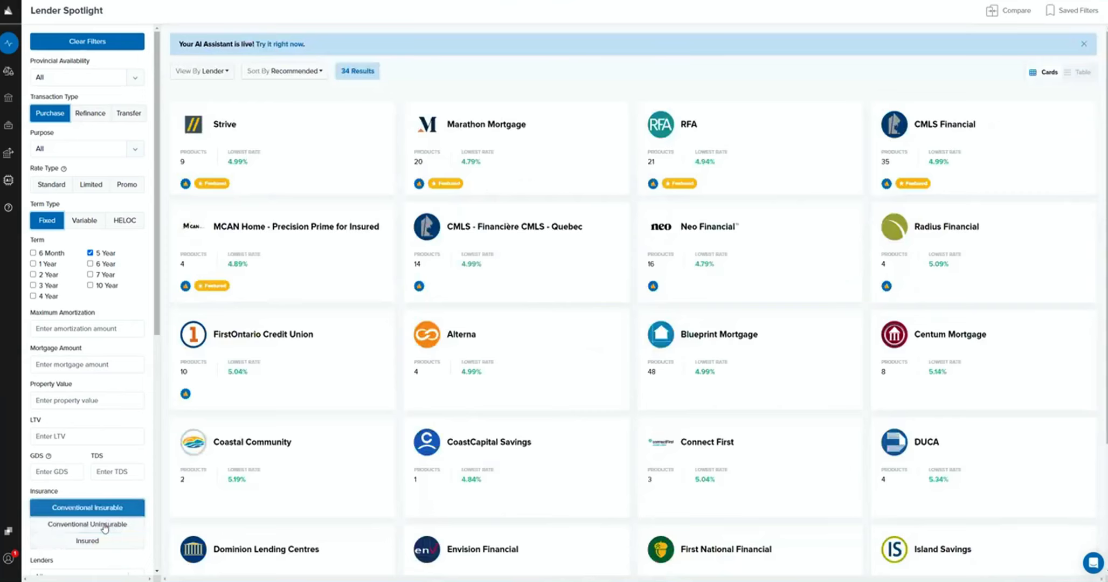
pyautogui.click(97, 524)
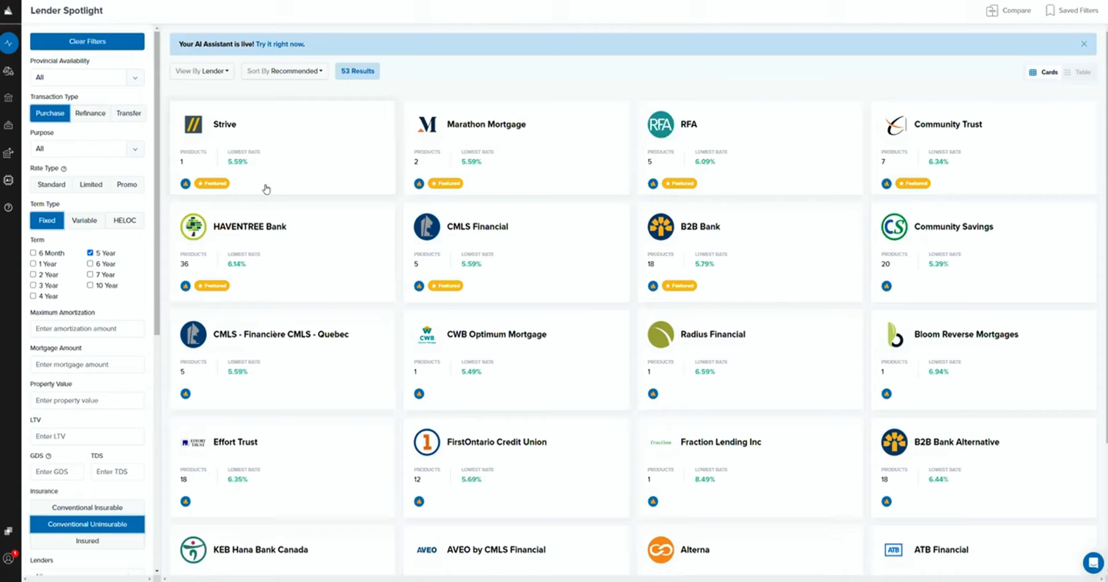
pyautogui.scroll(-6, 266, 188)
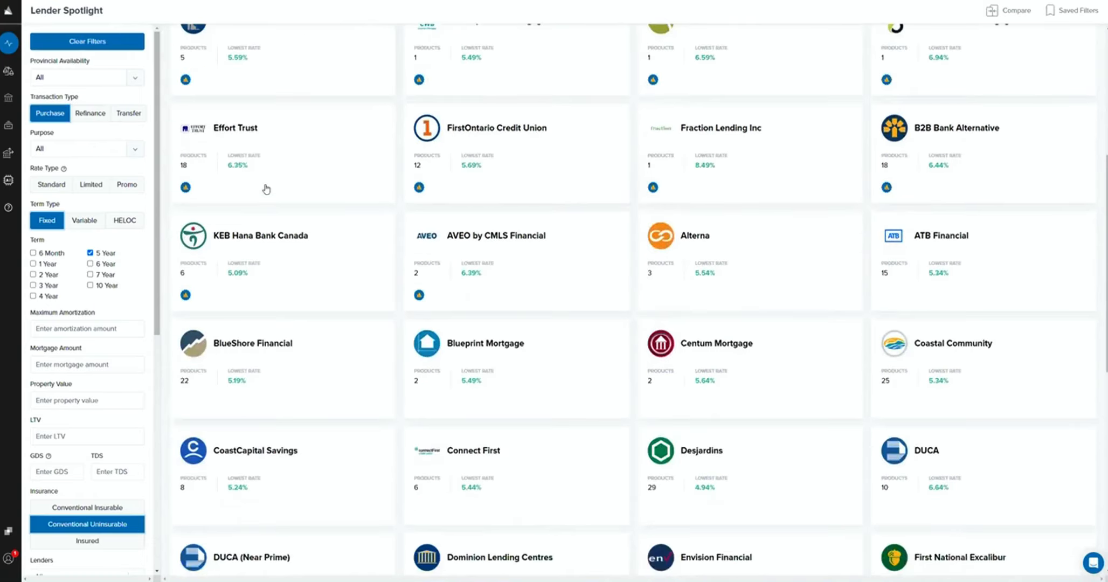
# Look through the rest of the Conventional Uninsurable lenders to compare their lowest 5 Year Fixed rates.
pyautogui.scroll(-2, 265, 186)
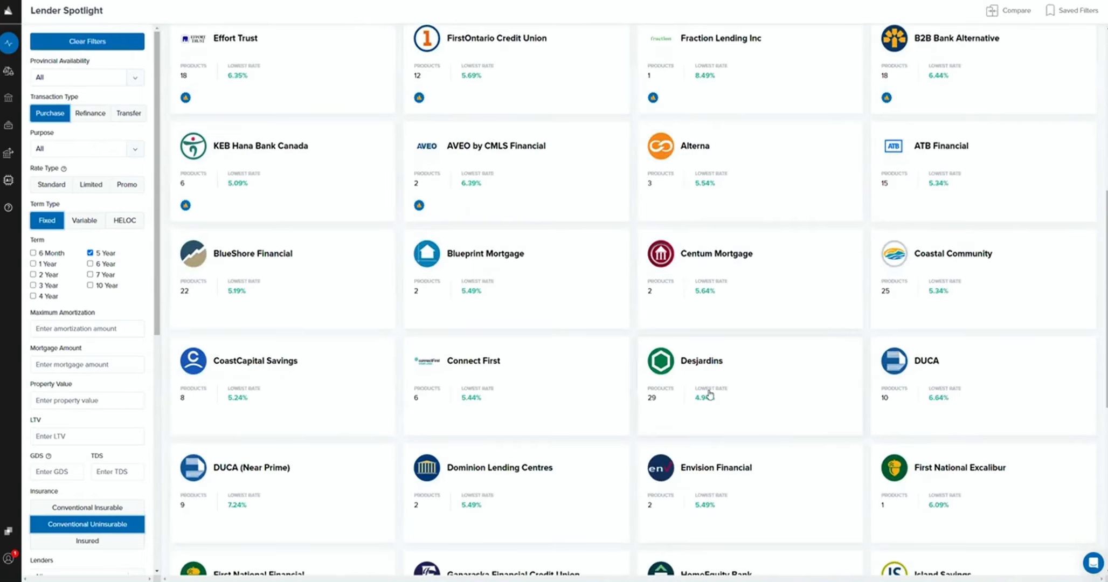
pyautogui.scroll(-4, 709, 395)
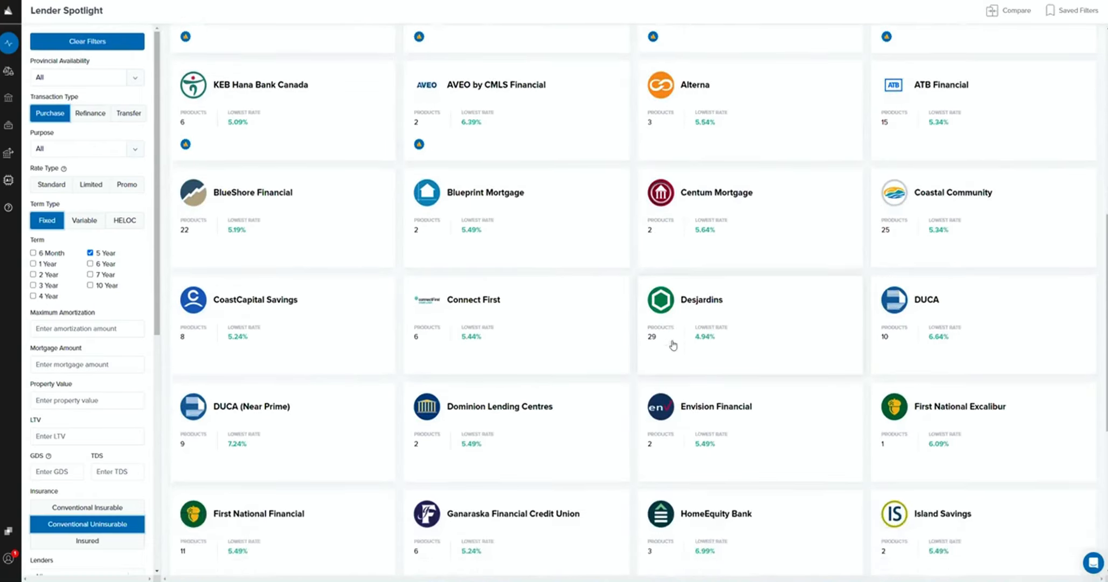
pyautogui.scroll(-3, 673, 345)
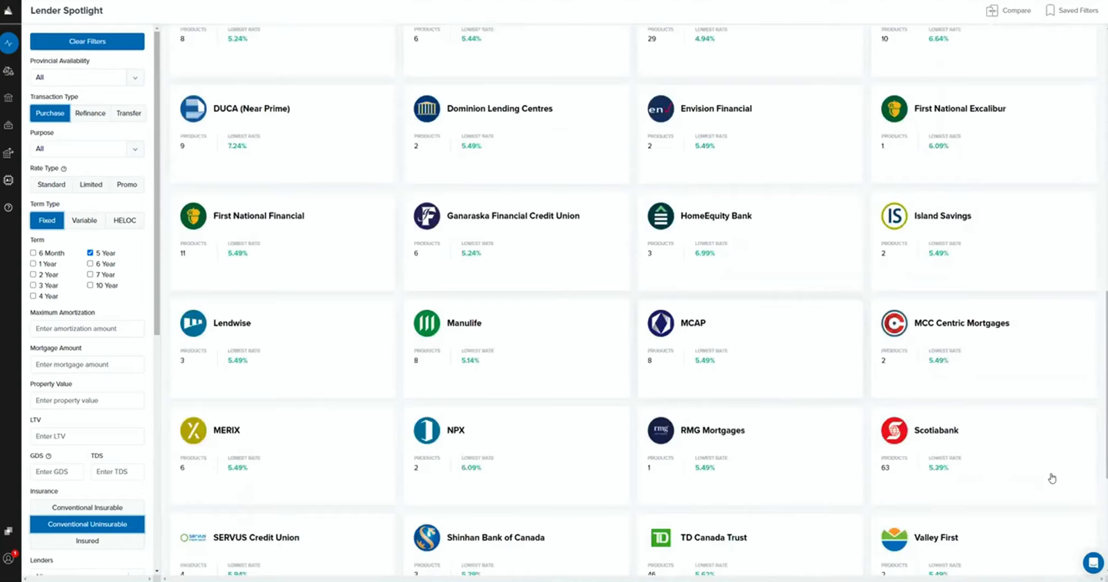
pyautogui.scroll(-3, 948, 367)
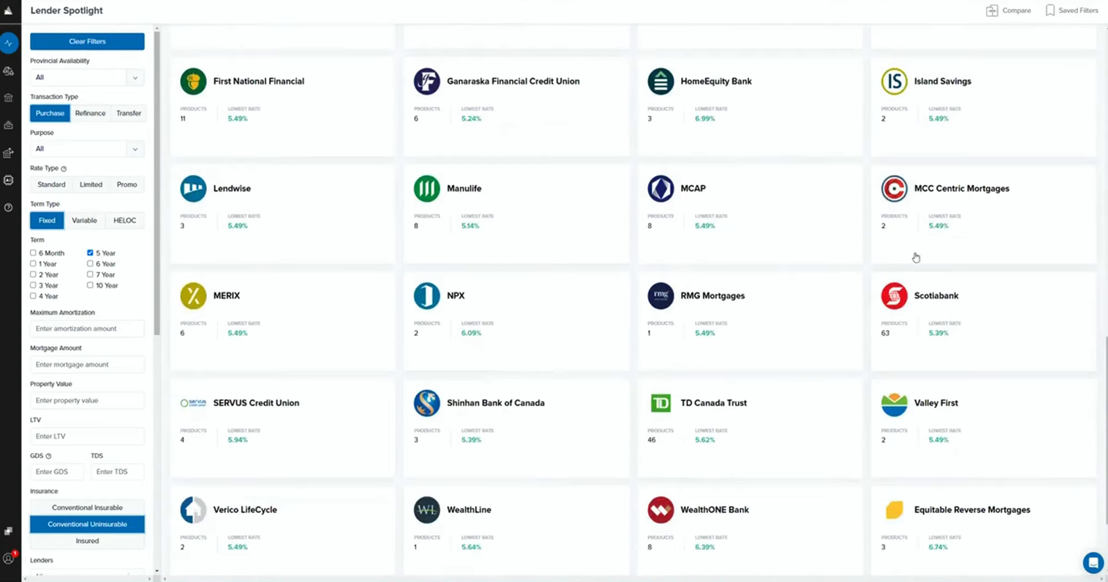
pyautogui.scroll(-2, 947, 326)
pyautogui.scroll(-1, 948, 316)
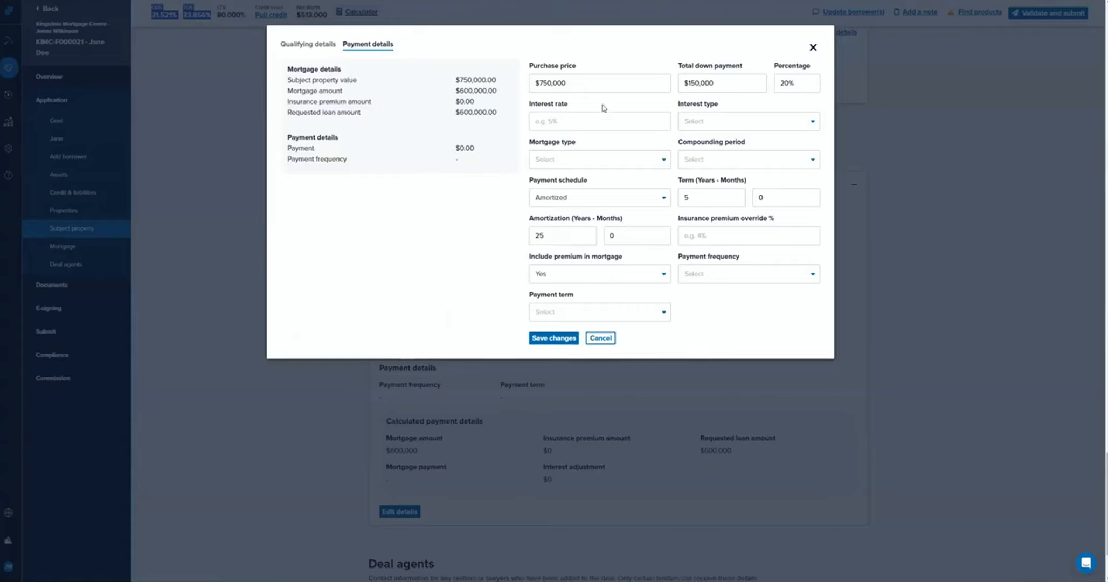
# In the deal's mortgage payment details, set a 5.39% Fixed interest rate, First mortgage type and Semi-annually compounding period.
pyautogui.click(598, 122)
pyautogui.write('5.39')
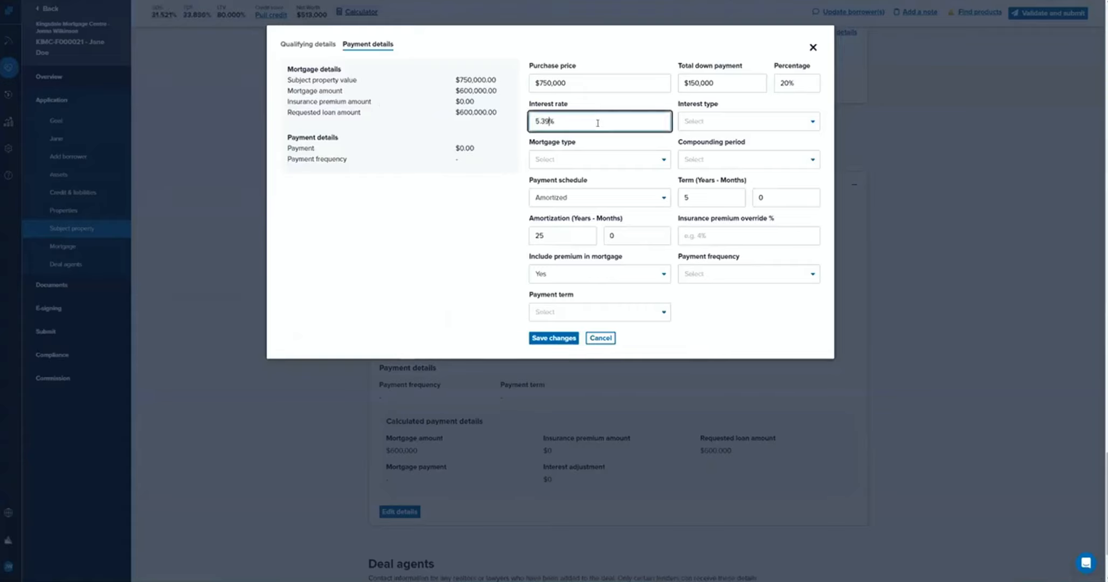
pyautogui.click(718, 121)
pyautogui.click(701, 141)
pyautogui.click(620, 159)
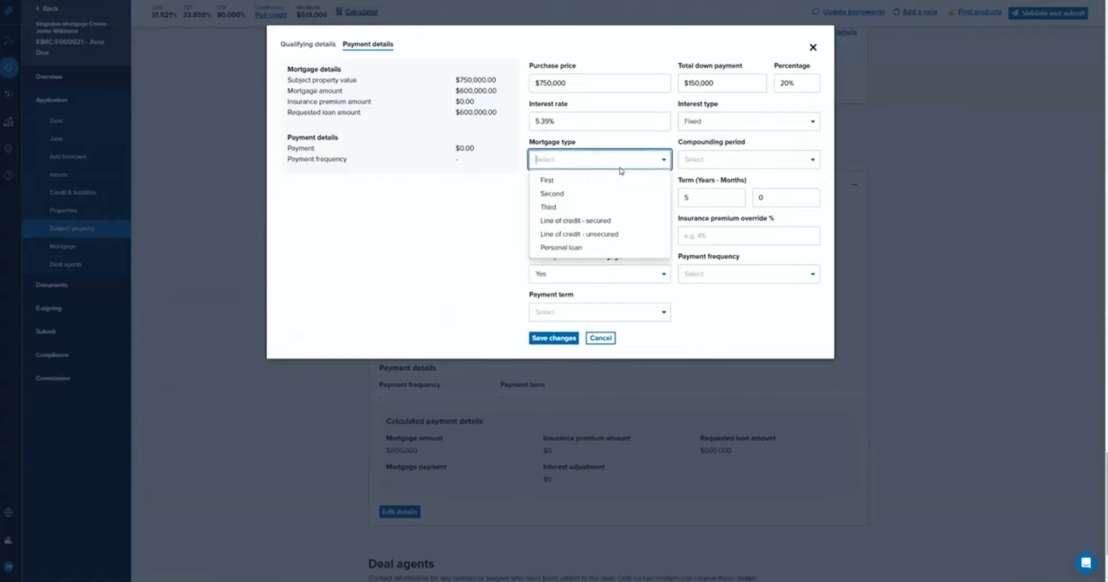
pyautogui.click(618, 180)
pyautogui.click(726, 158)
pyautogui.click(724, 181)
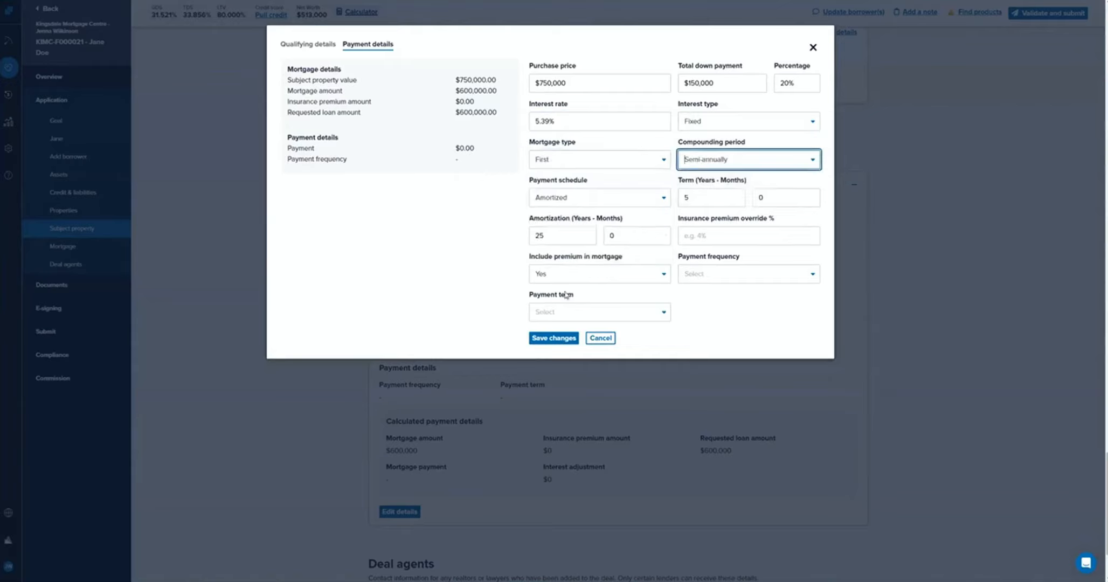
# Exclude the premium from the mortgage, set the amortization to 30 years and the payment term to Closed, and save the changes.
pyautogui.click(752, 312)
pyautogui.click(663, 273)
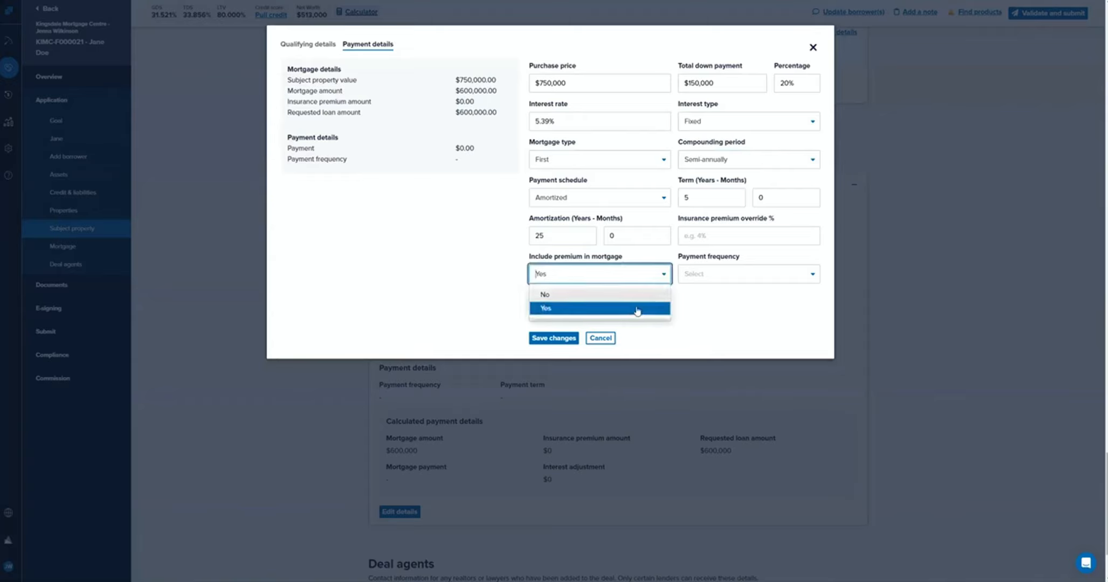
pyautogui.click(636, 295)
pyautogui.click(626, 252)
pyautogui.doubleClick(539, 235)
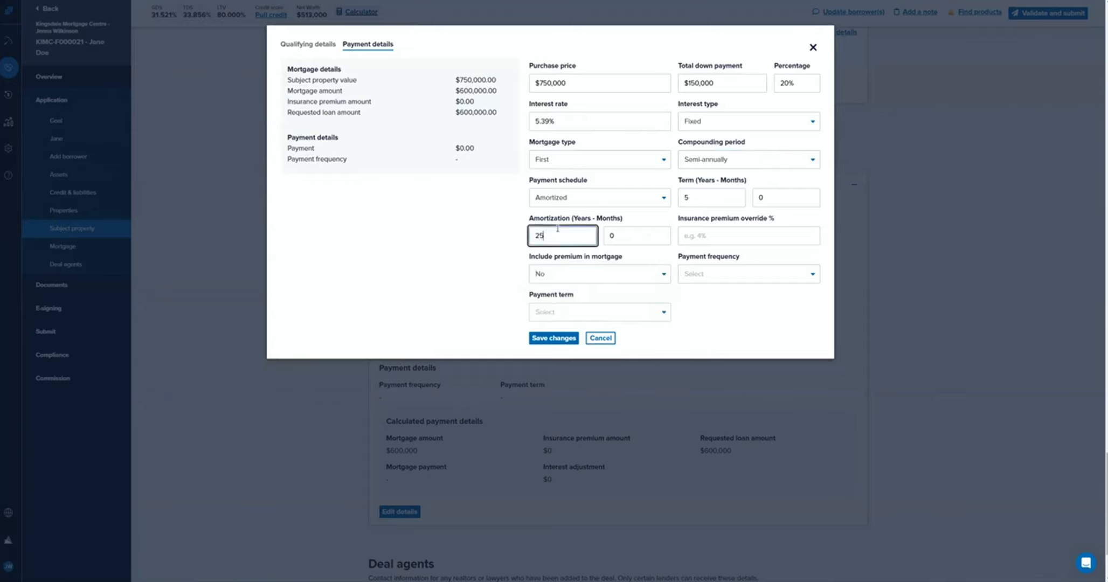
pyautogui.write('30')
pyautogui.click(761, 327)
pyautogui.click(559, 311)
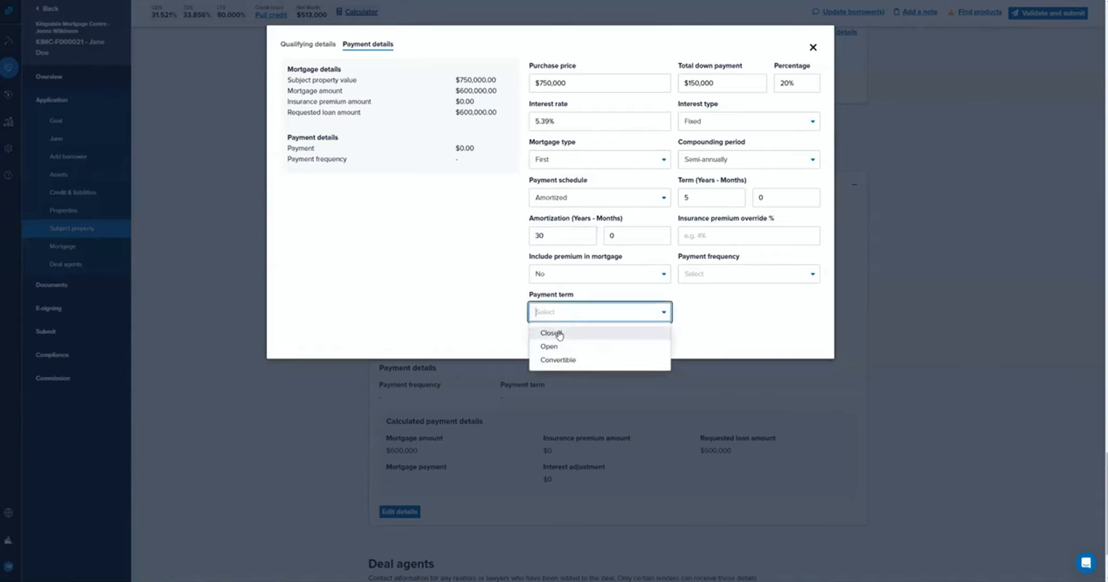
pyautogui.click(558, 333)
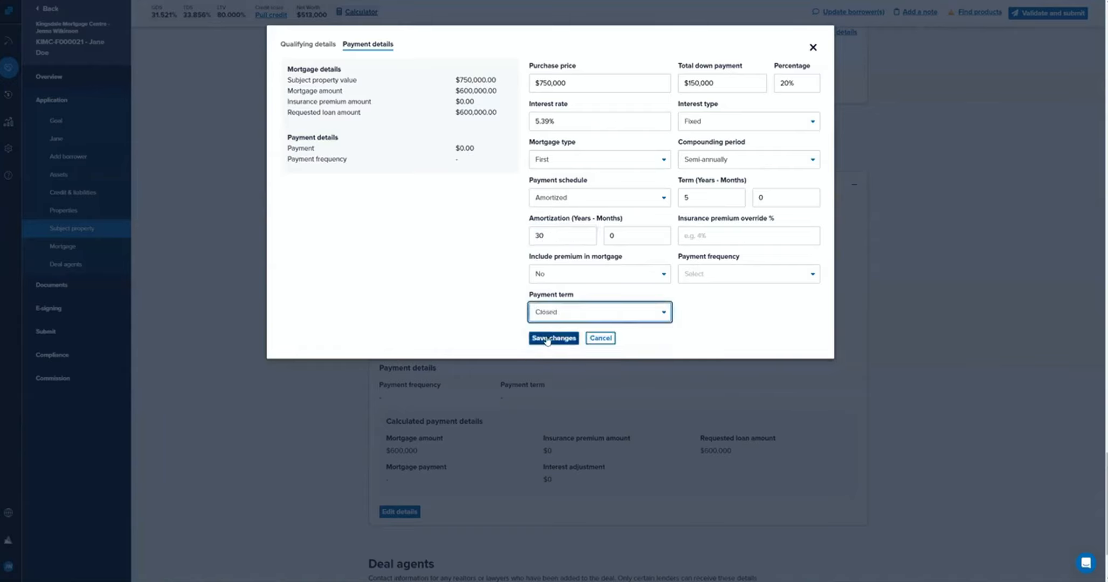
pyautogui.click(546, 339)
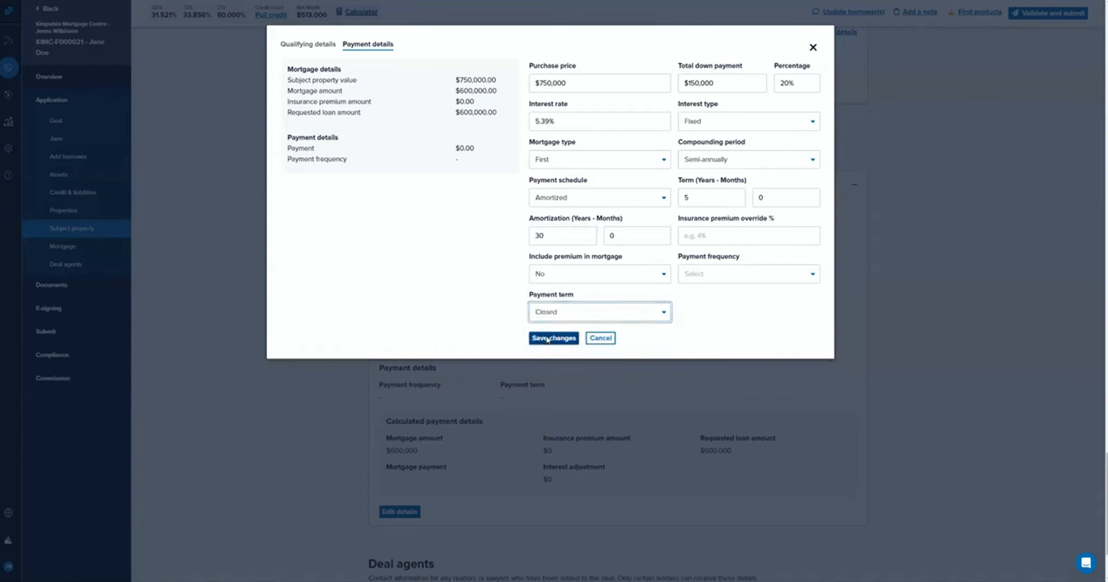
# Check the qualifying rate in the mortgage's qualifying details, save them and close the dialog.
pyautogui.click(297, 47)
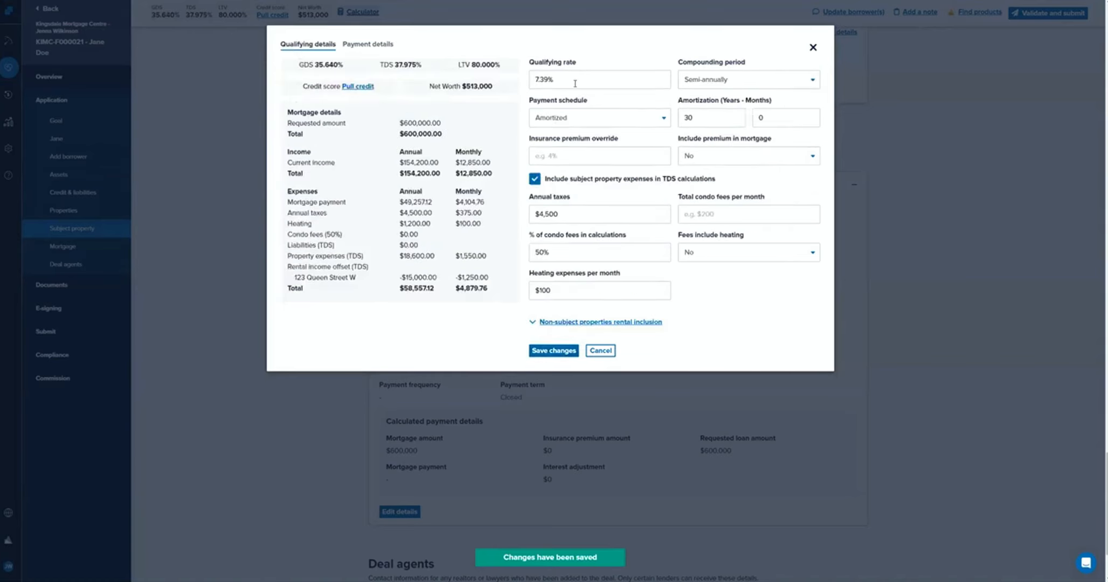
pyautogui.moveTo(575, 83); pyautogui.dragTo(531, 79)
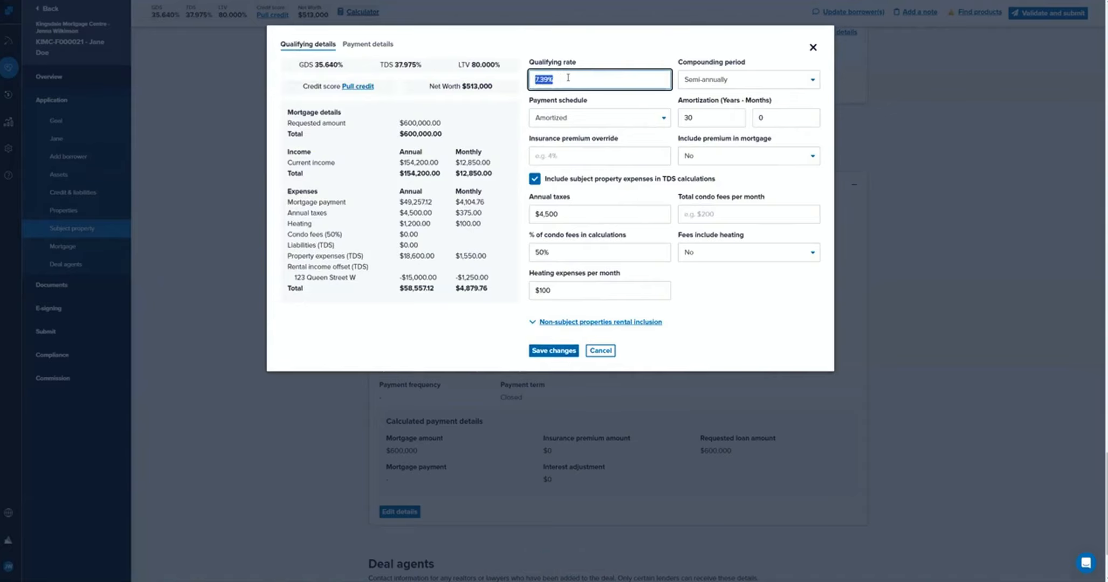
pyautogui.click(568, 78)
pyautogui.click(554, 352)
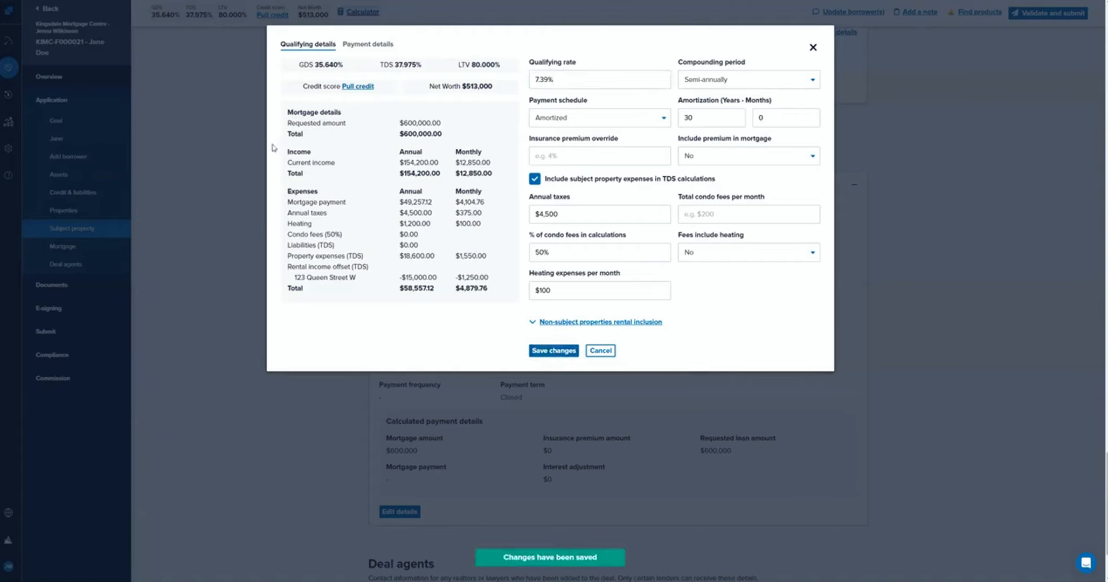
pyautogui.click(813, 48)
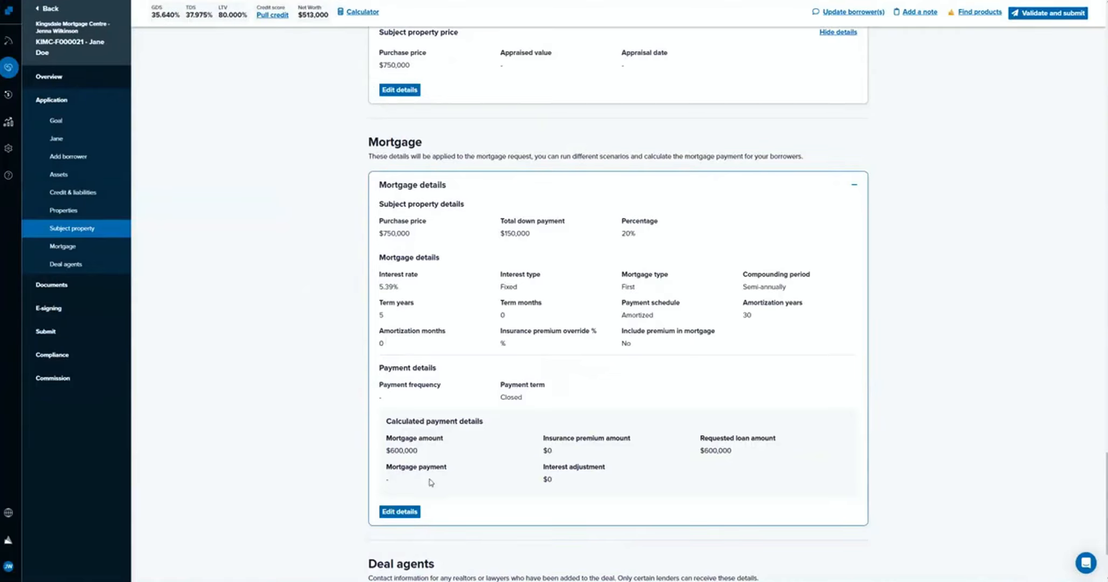
# Reopen the mortgage details, set the payment frequency to Monthly and save the changes.
pyautogui.click(408, 512)
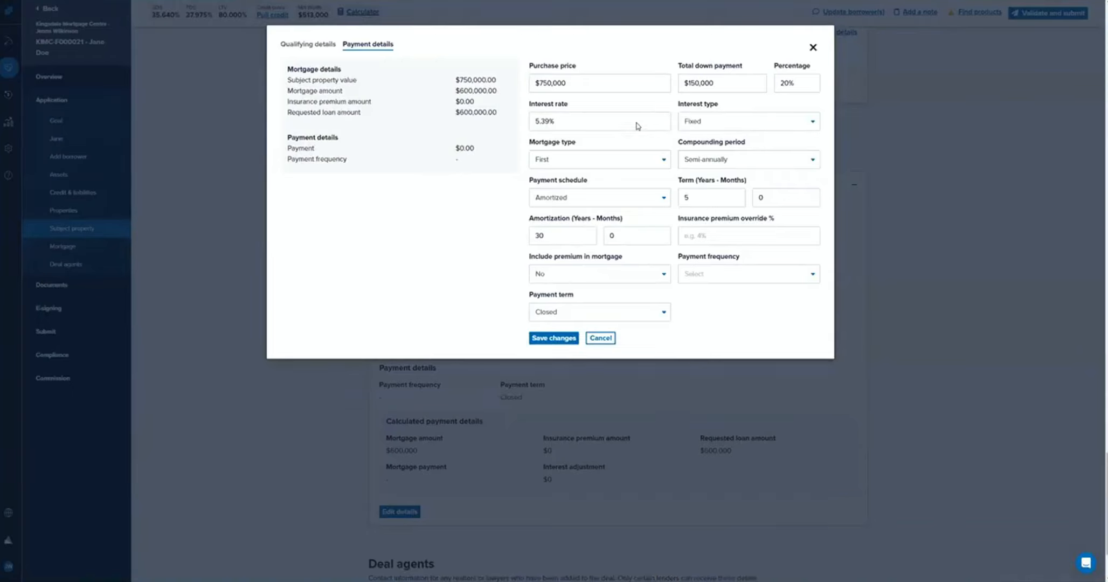
pyautogui.click(722, 276)
pyautogui.click(717, 293)
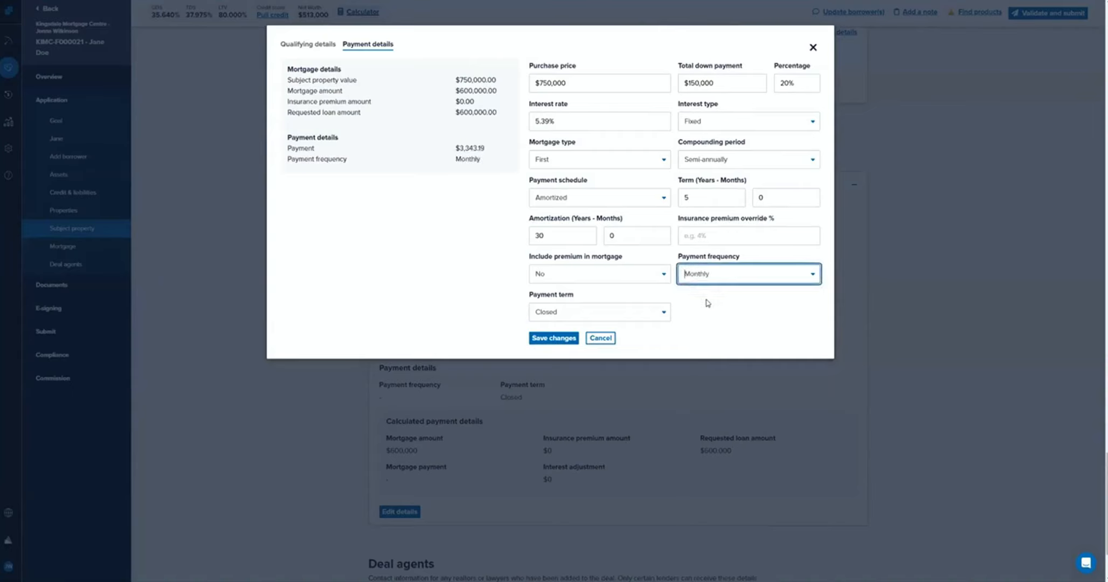
pyautogui.click(549, 340)
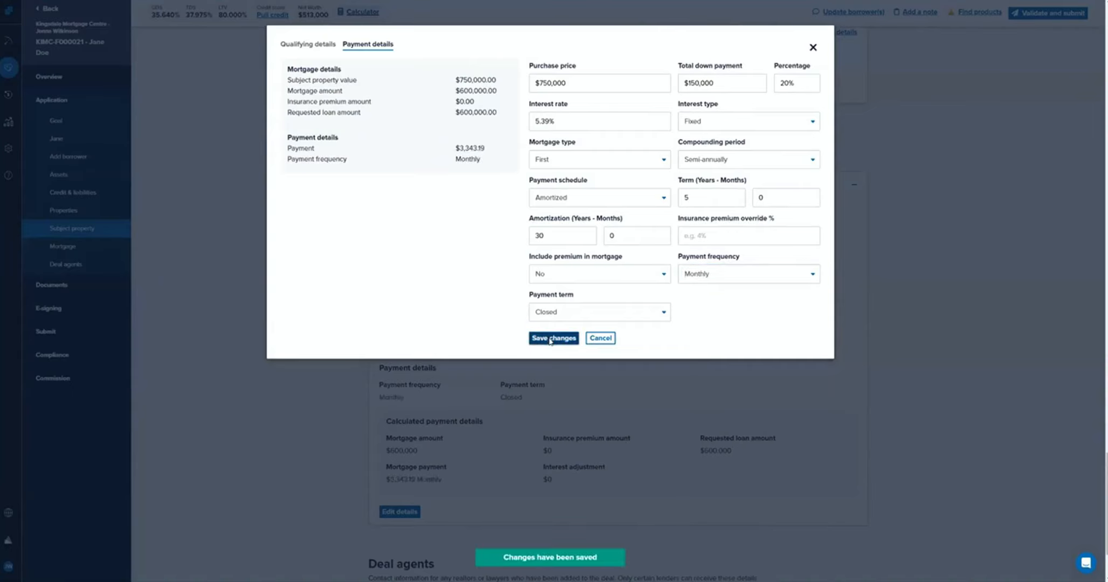
# Save the qualifying details with the existing values, close the dialog and review the calculated mortgage payment.
pyautogui.click(315, 47)
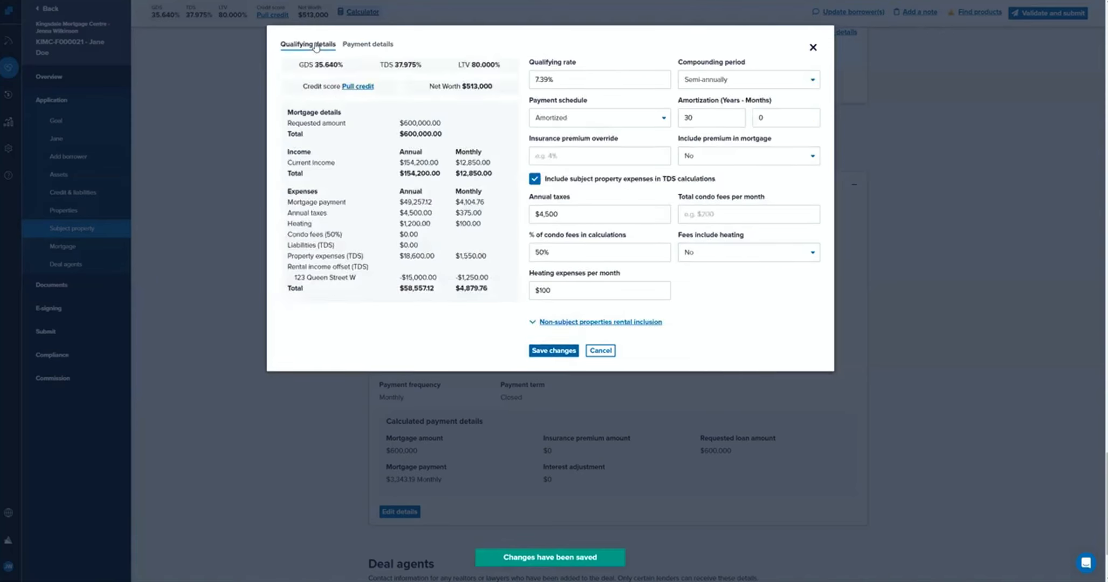
pyautogui.click(552, 351)
pyautogui.click(813, 47)
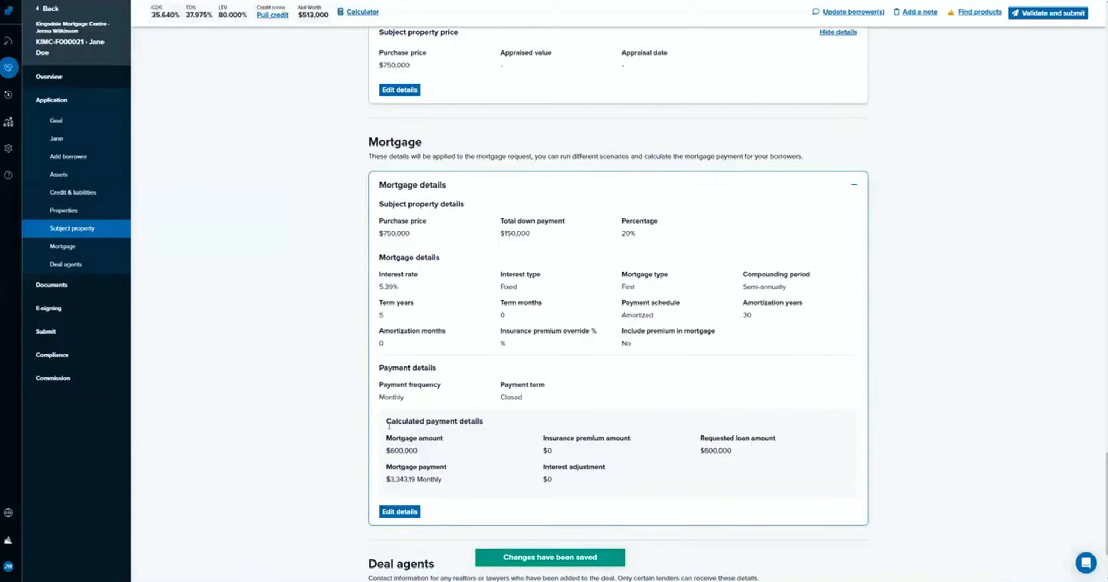
pyautogui.moveTo(386, 437); pyautogui.dragTo(446, 494)
pyautogui.click(446, 494)
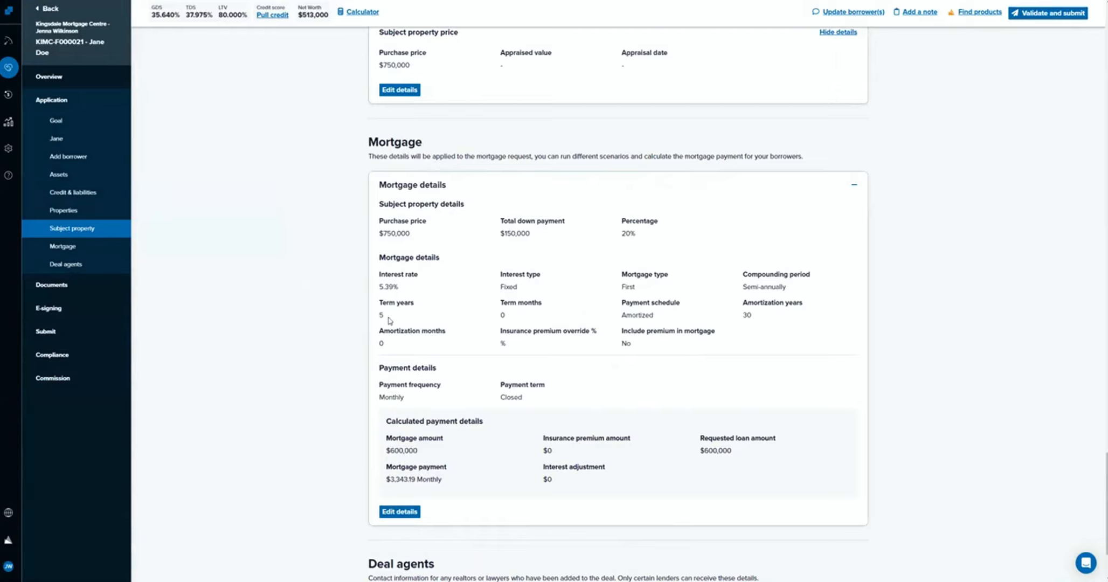
# Reopen the mortgage details for another check of the payment and qualifying details, save and close them.
pyautogui.click(410, 512)
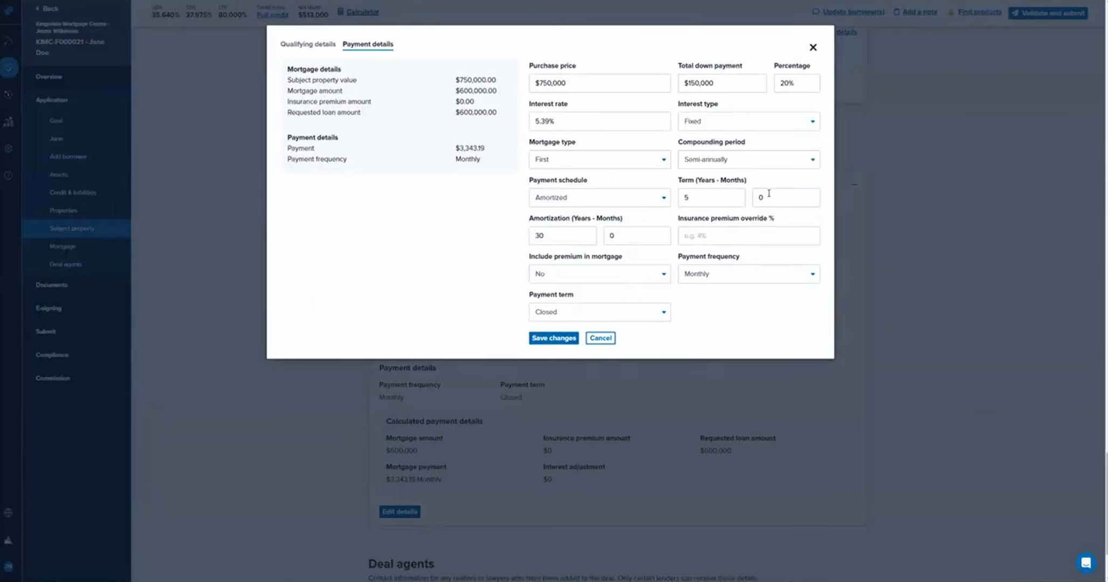
pyautogui.click(326, 46)
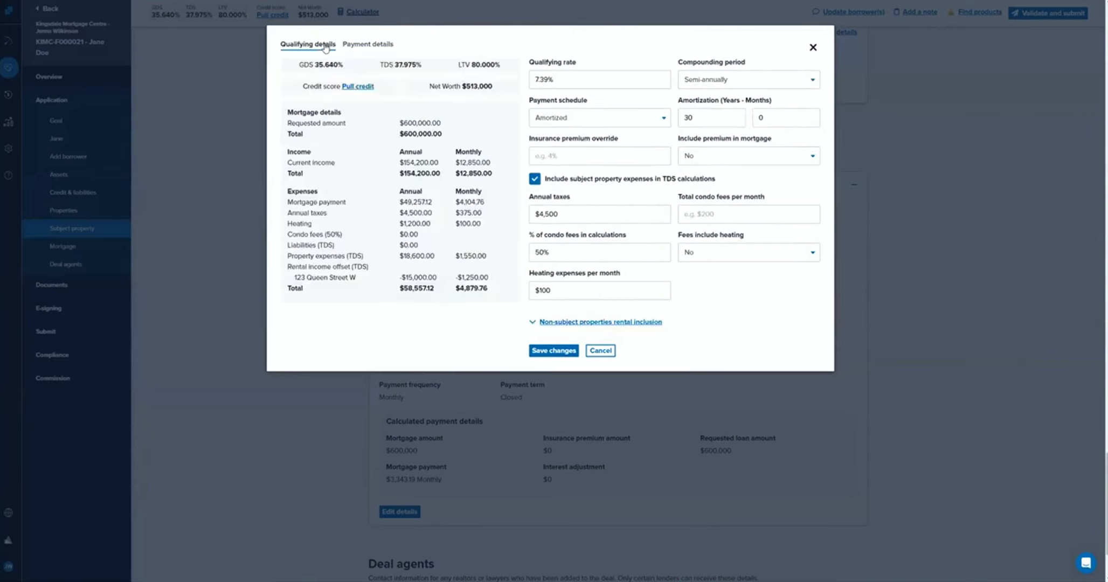
pyautogui.click(566, 351)
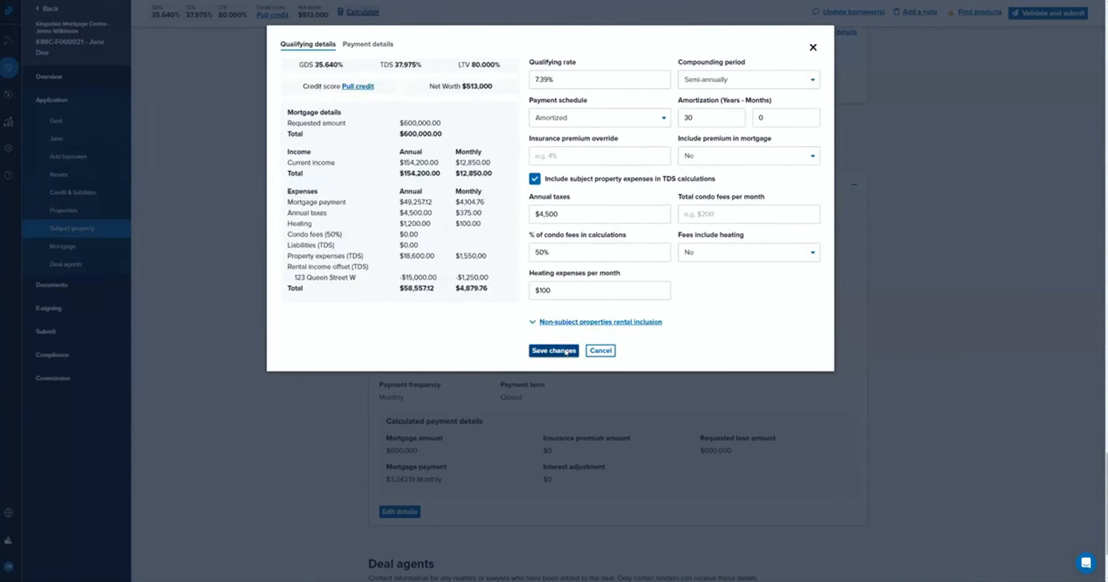
pyautogui.click(812, 47)
# Review the completed application from the mortgage and deal agents sections back up to the deal's goal.
pyautogui.scroll(-1, 521, 414)
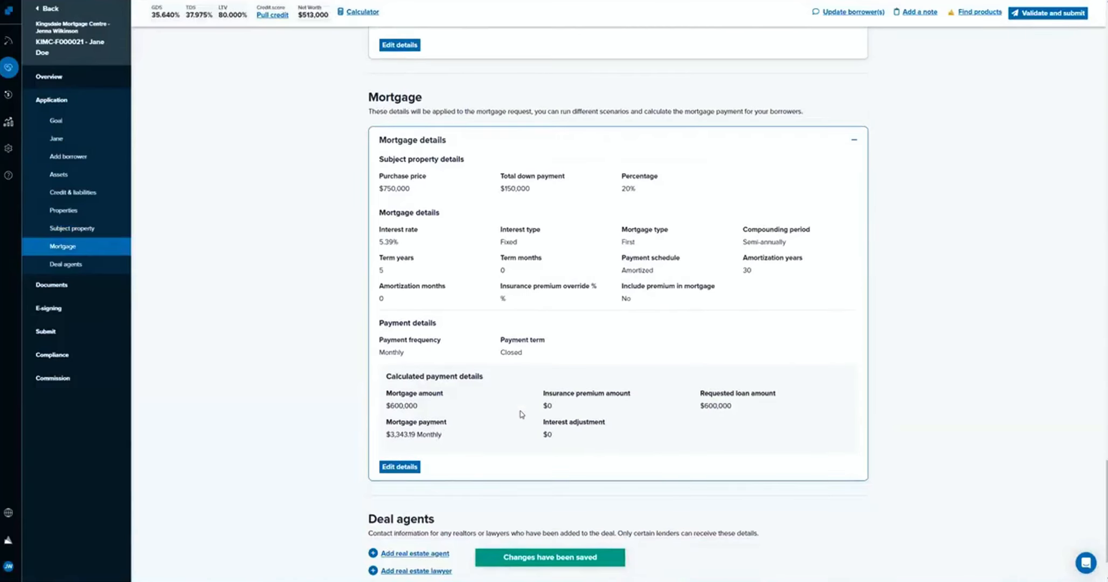
pyautogui.scroll(-2, 521, 413)
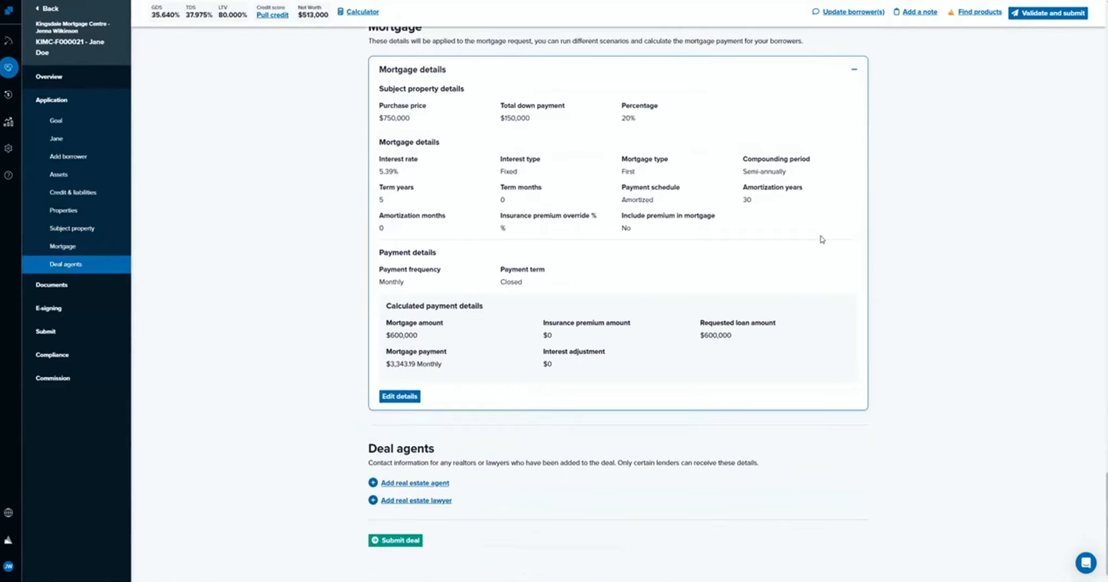
pyautogui.scroll(12, 822, 239)
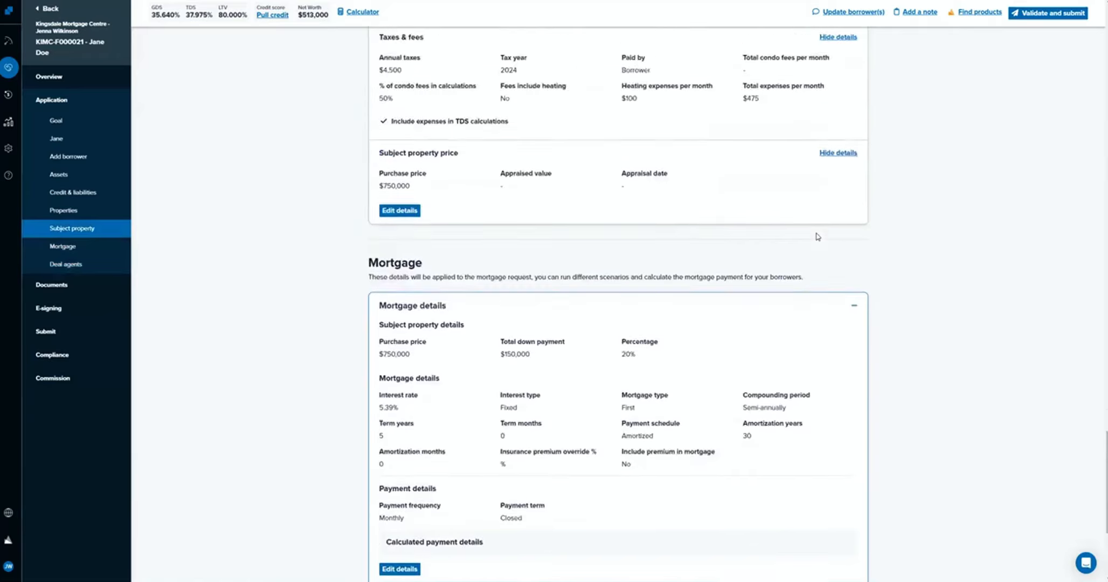
pyautogui.scroll(1, 801, 226)
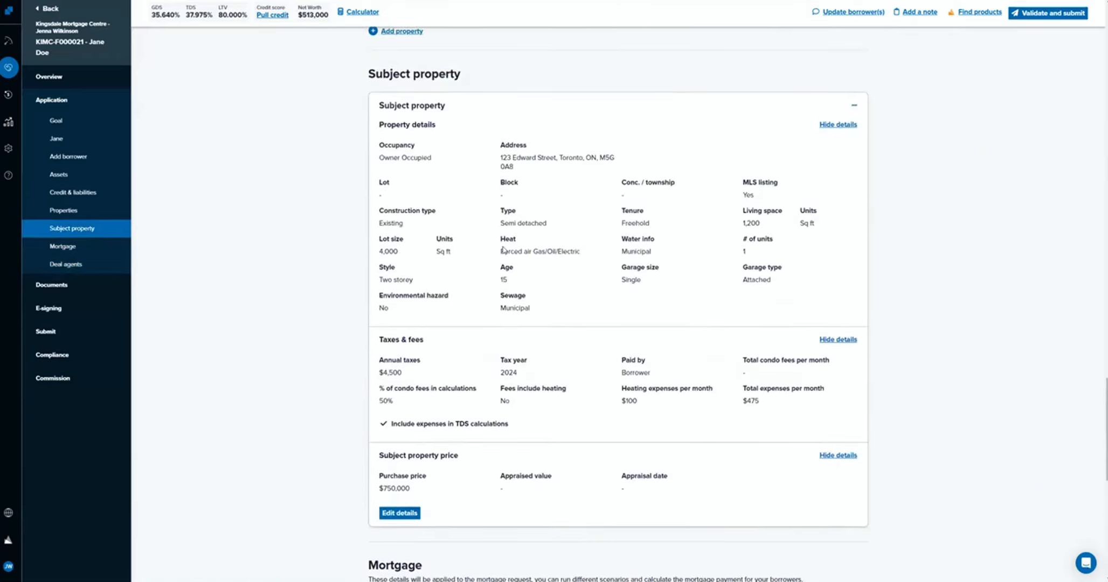
pyautogui.scroll(10, 502, 249)
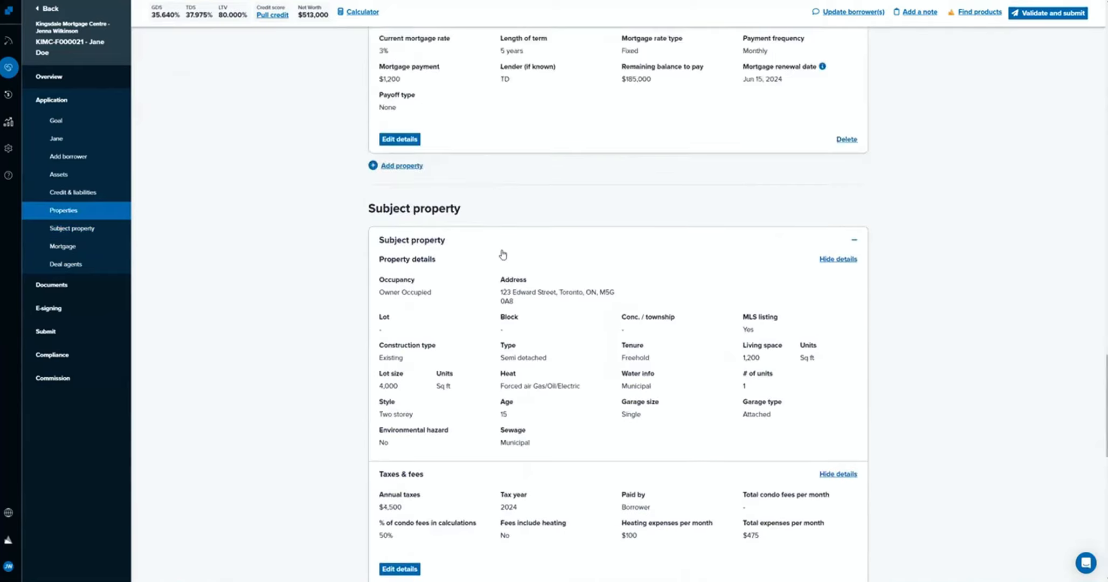
pyautogui.scroll(4, 411, 377)
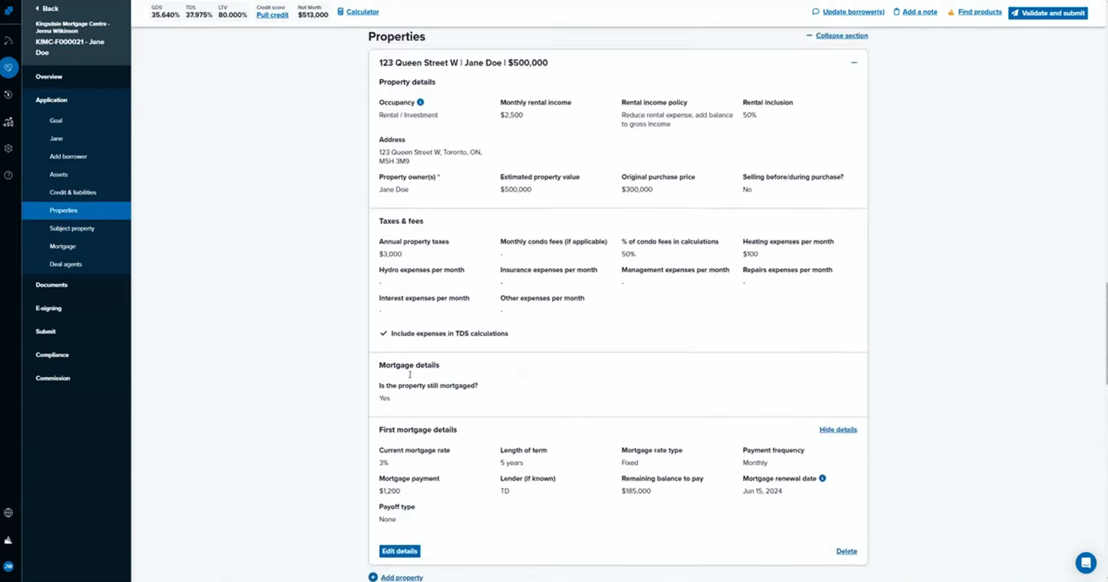
pyautogui.scroll(8, 411, 379)
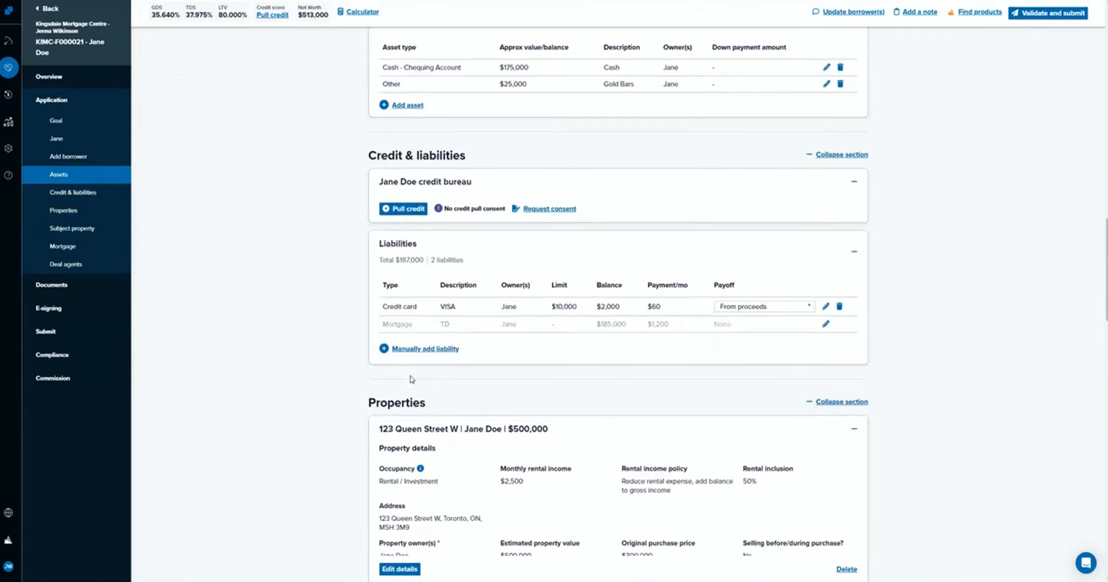
pyautogui.scroll(9, 410, 373)
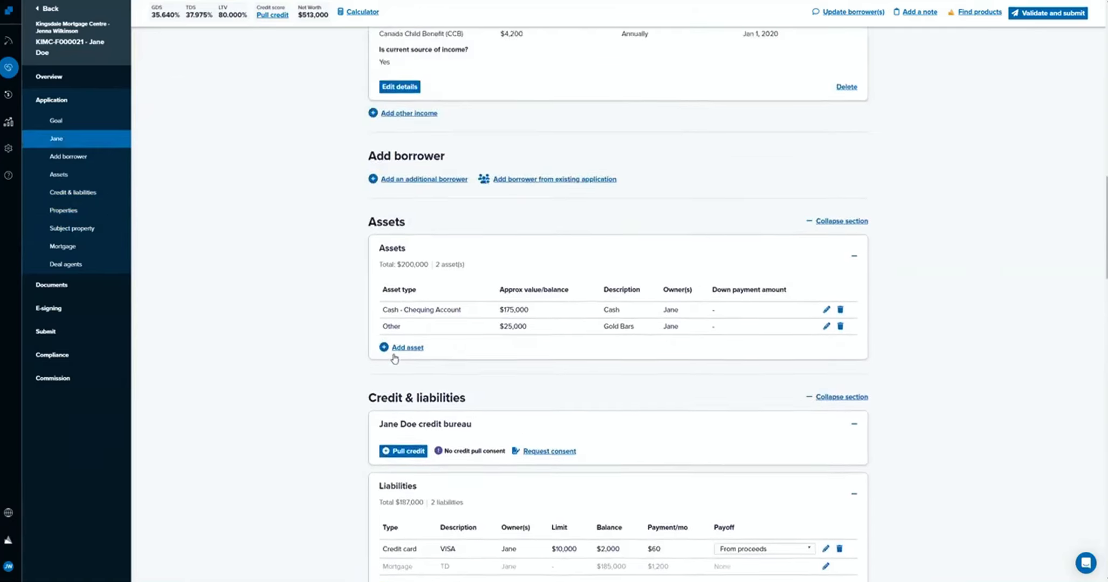
pyautogui.scroll(15, 394, 354)
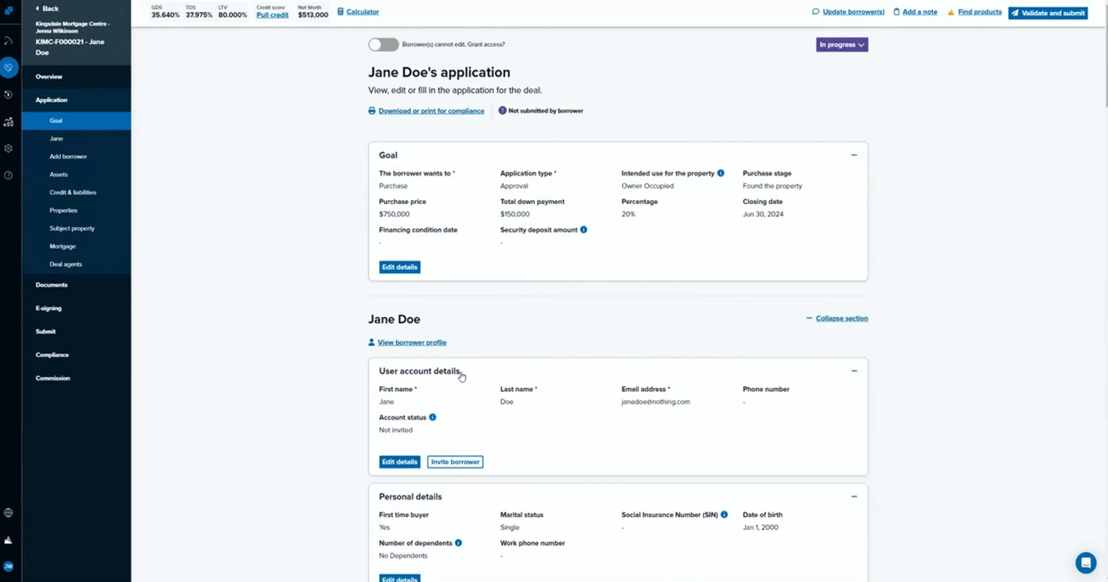
# Look over the team settings page and open the personal account settings.
pyautogui.scroll(-2, 462, 376)
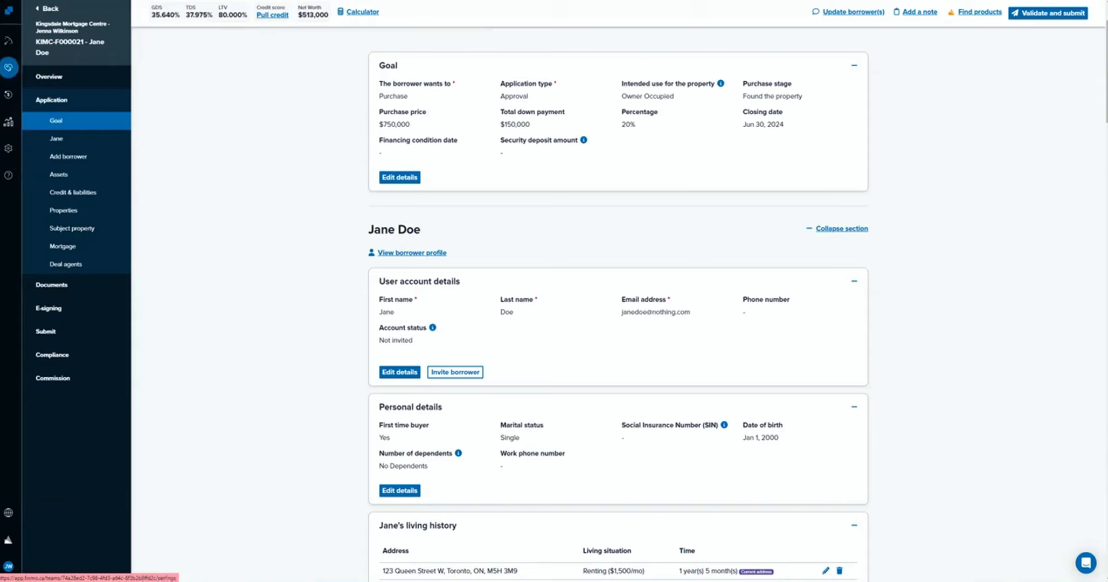
pyautogui.click(8, 566)
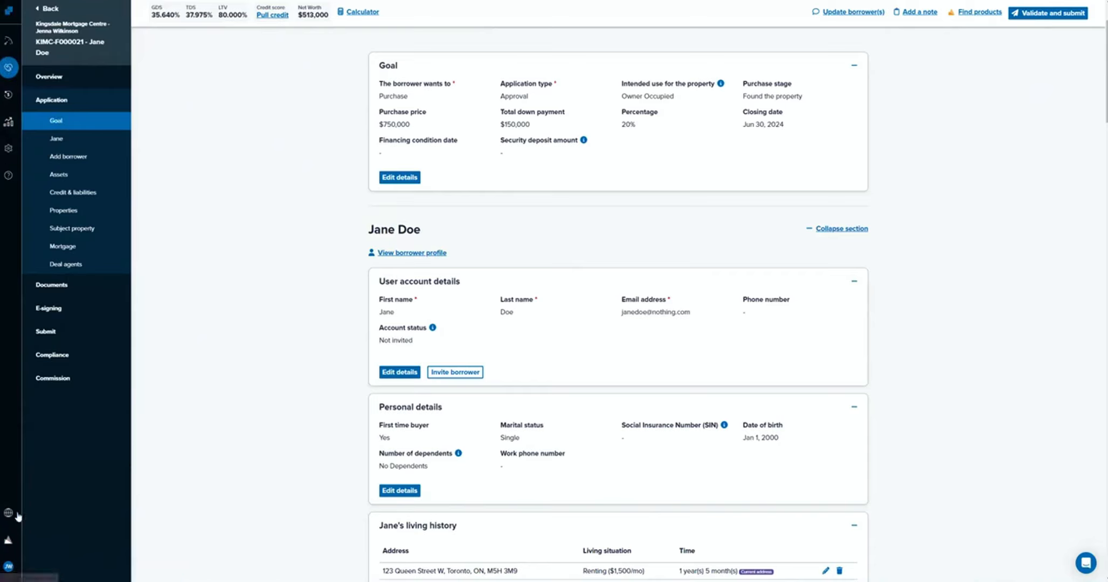
pyautogui.moveTo(9, 568)
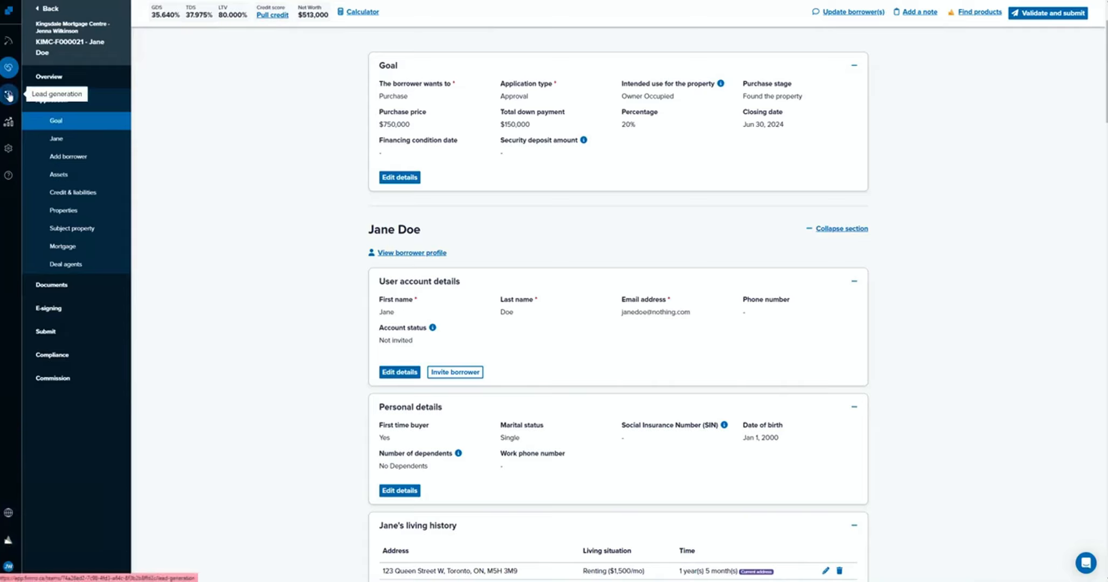
pyautogui.click(8, 148)
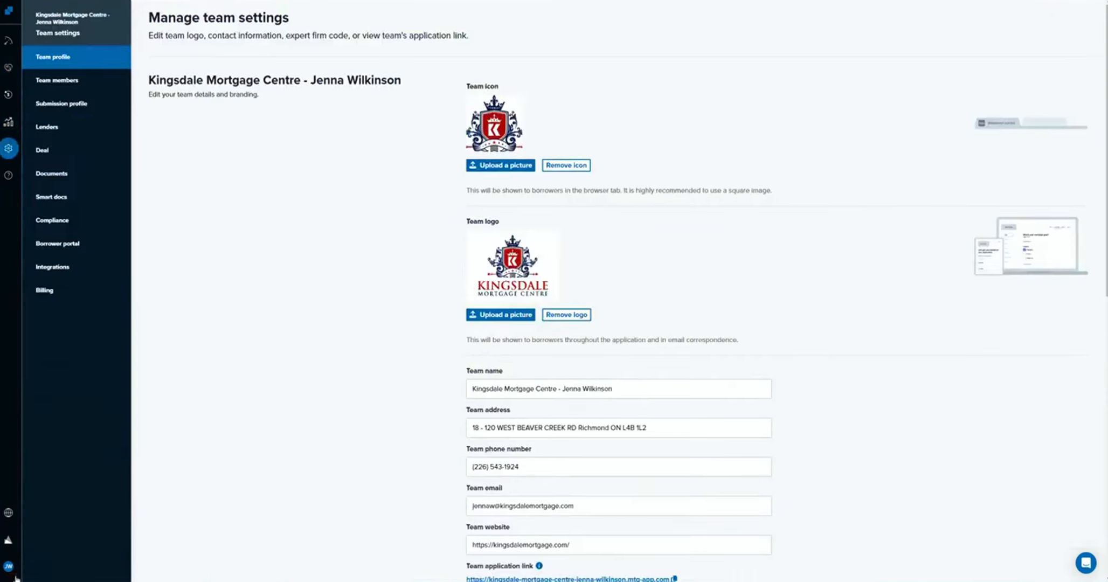
pyautogui.moveTo(10, 569)
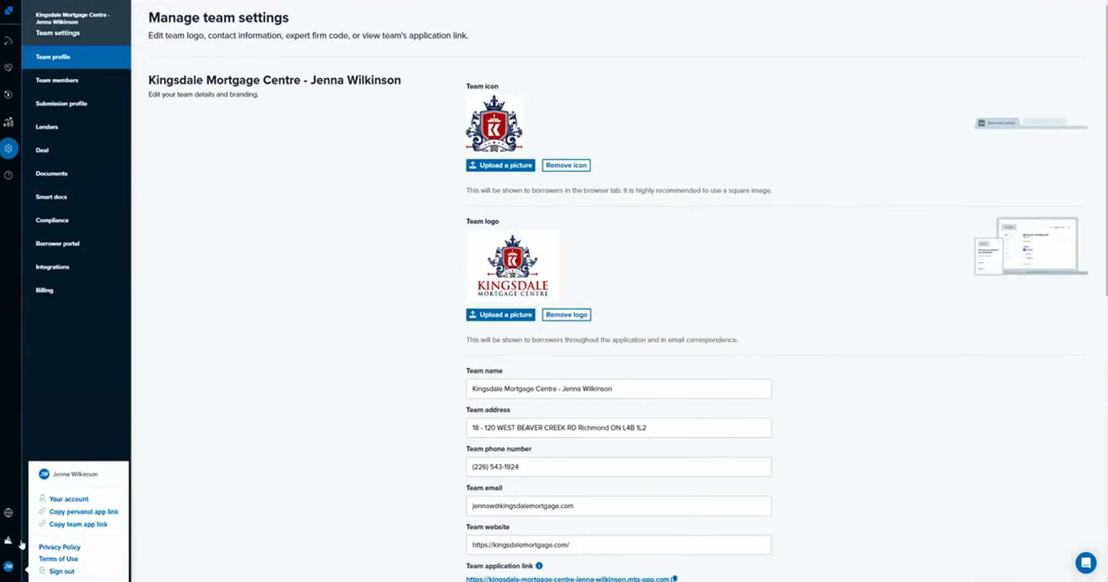
pyautogui.click(68, 499)
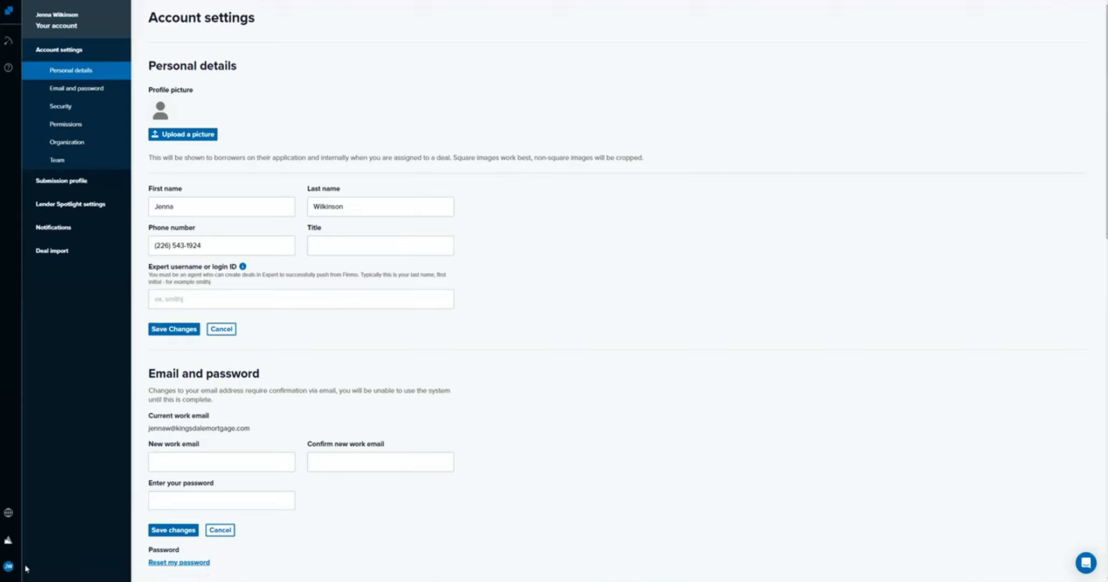
# View the teams and brokerages in the control centre, then return to the main dashboard.
pyautogui.click(8, 567)
pyautogui.click(9, 512)
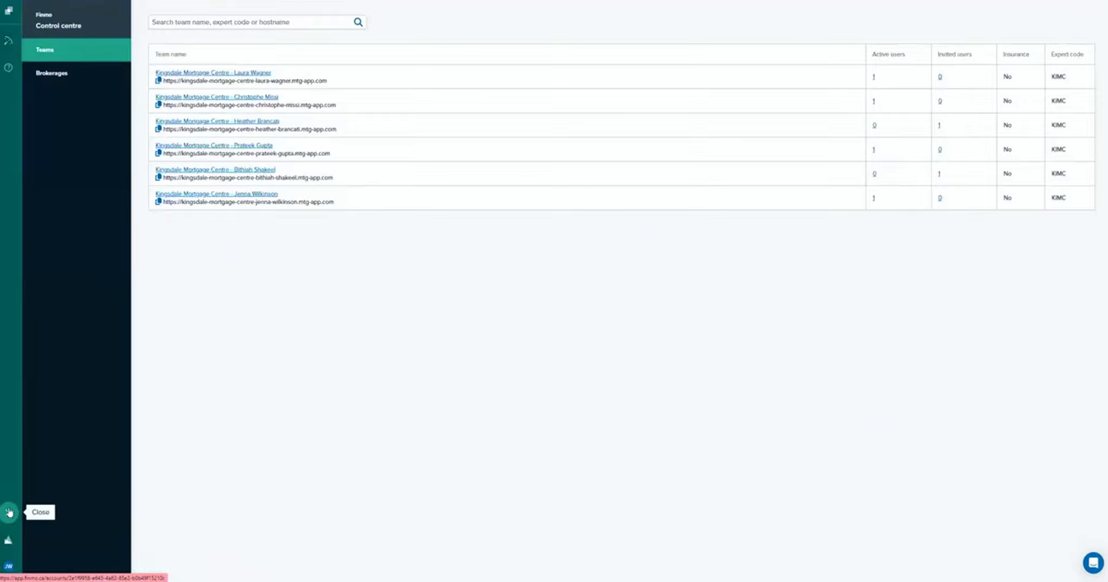
pyautogui.click(80, 79)
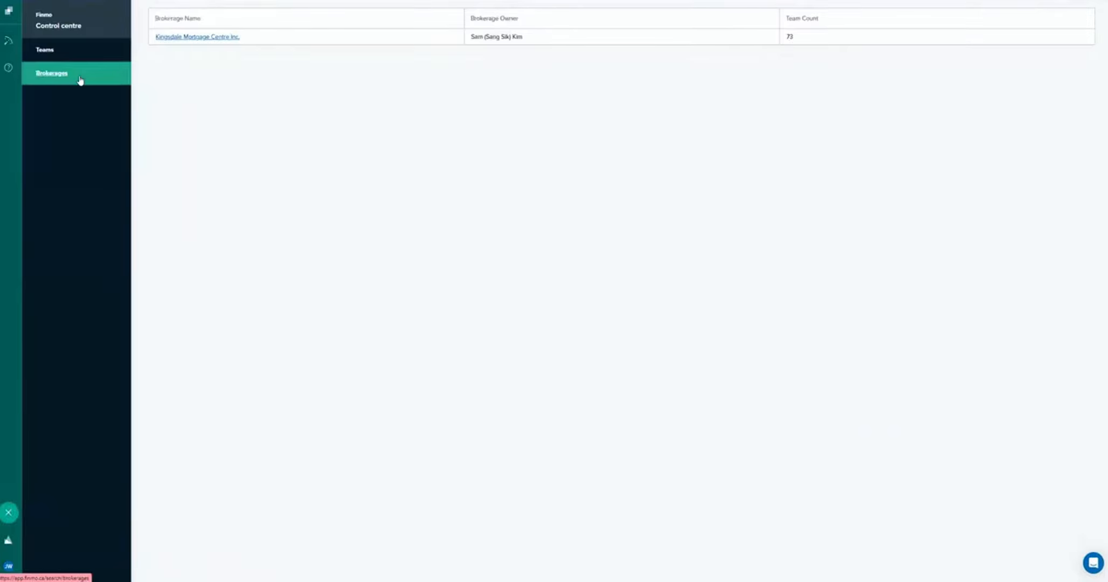
pyautogui.click(9, 13)
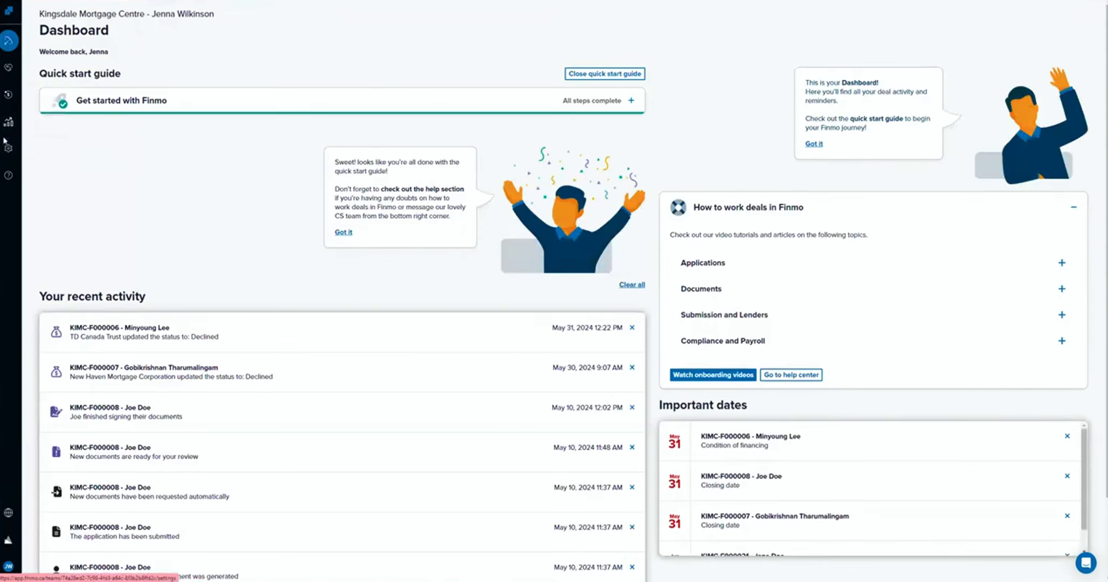
# Reopen the in-progress purchase deal from the deals list and show its application.
pyautogui.click(9, 67)
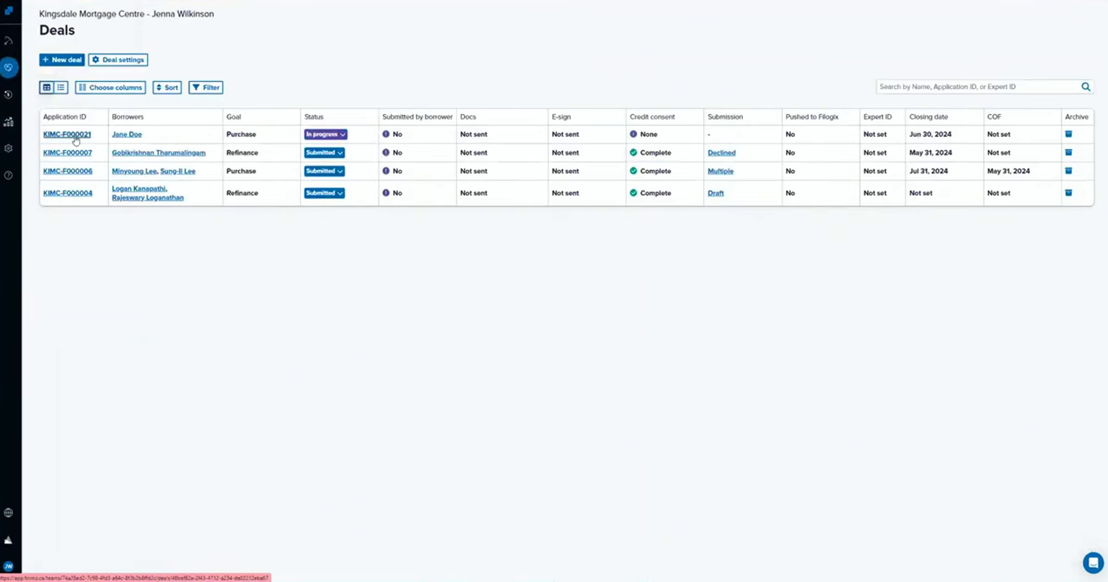
pyautogui.click(66, 134)
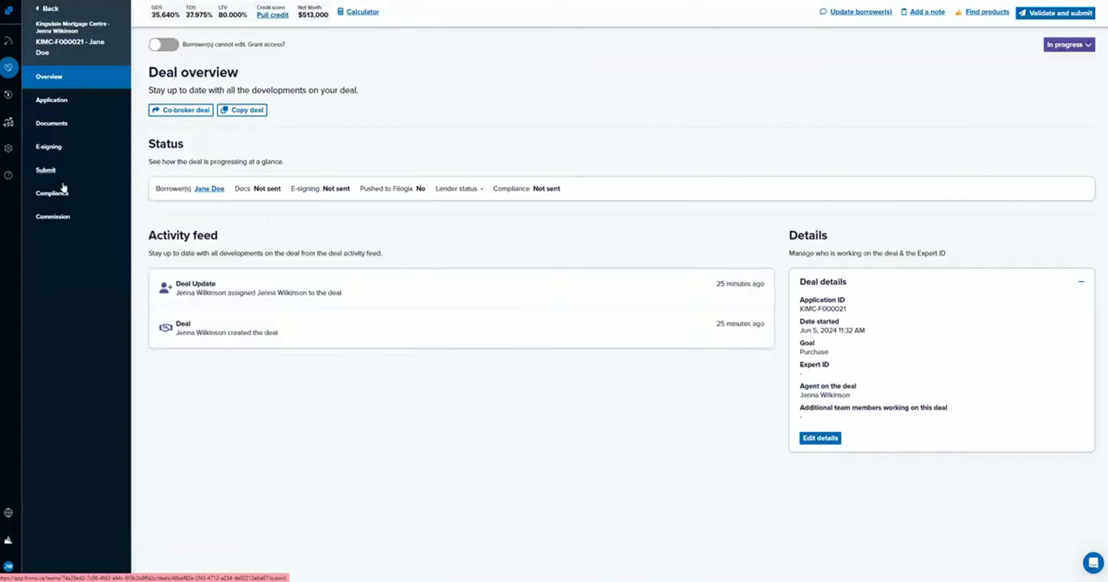
pyautogui.click(59, 103)
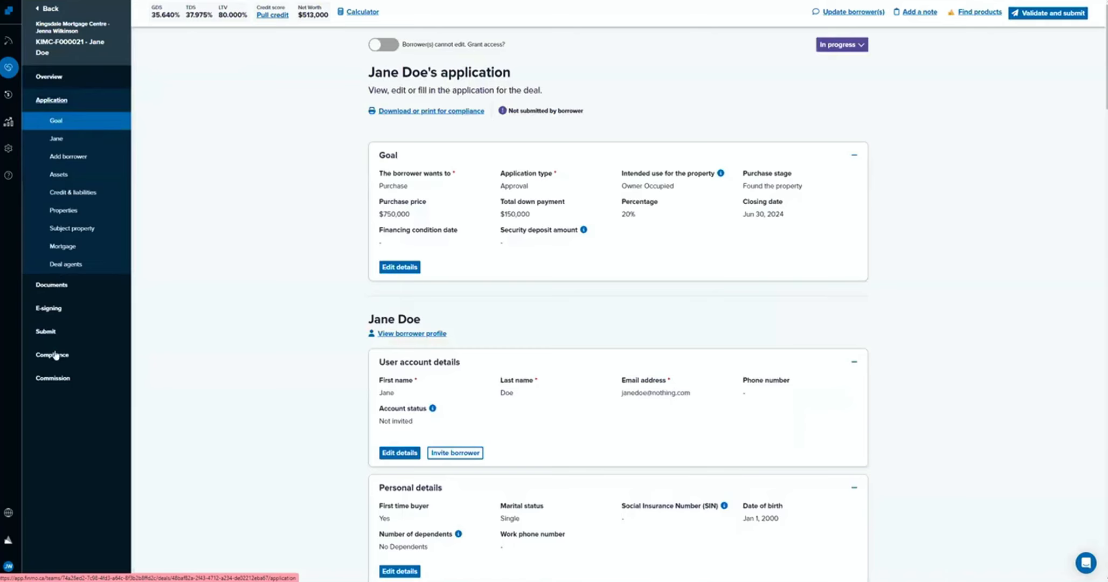
# Review the application from the deal agents section back up through mortgage, properties, liabilities and borrower details to the goal.
pyautogui.click(76, 266)
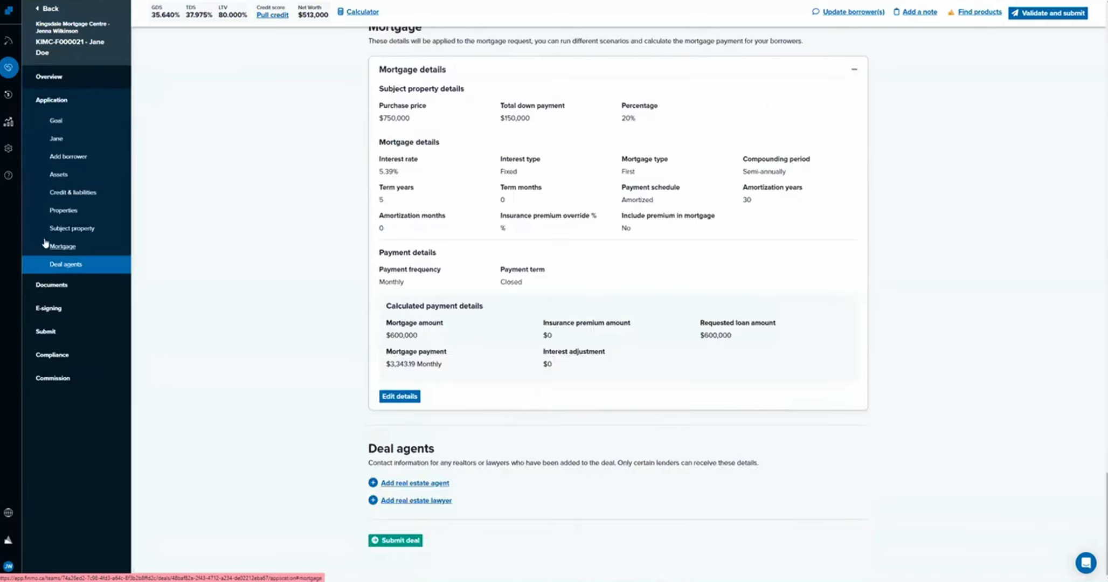
pyautogui.scroll(8, 434, 259)
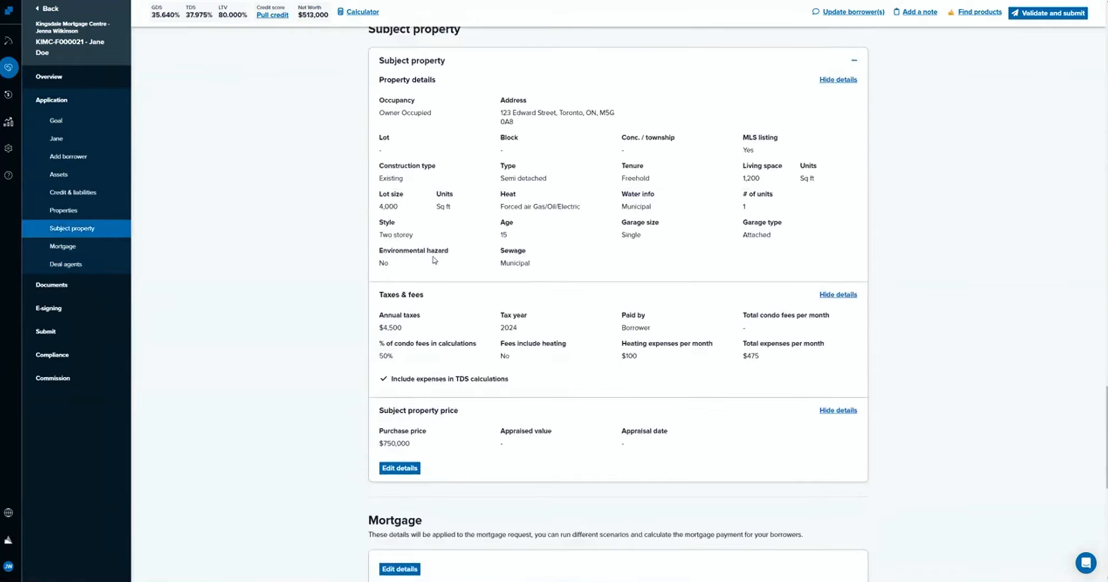
pyautogui.scroll(8, 427, 251)
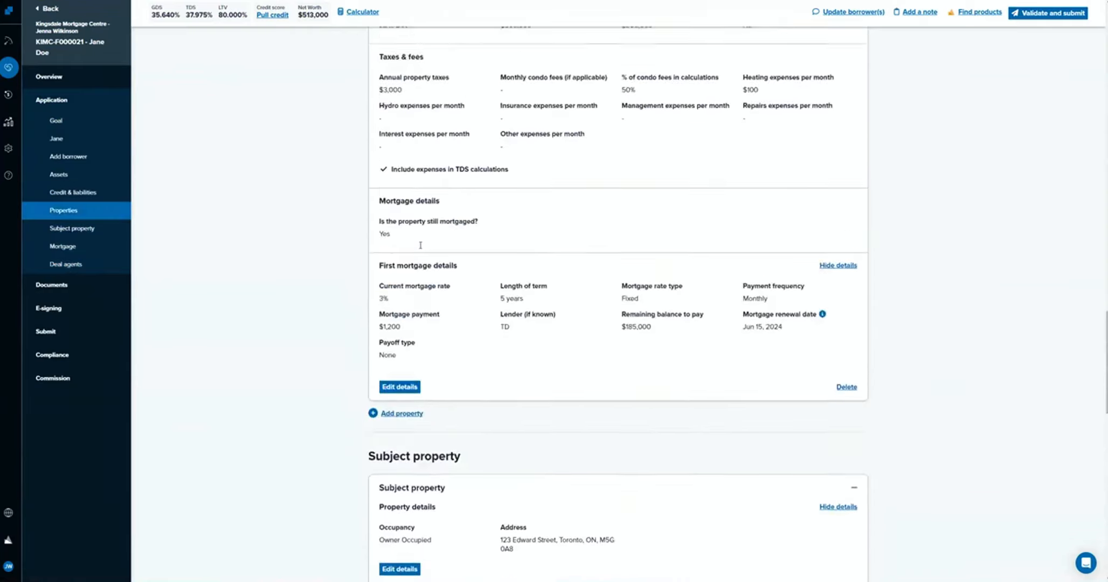
pyautogui.scroll(5, 420, 246)
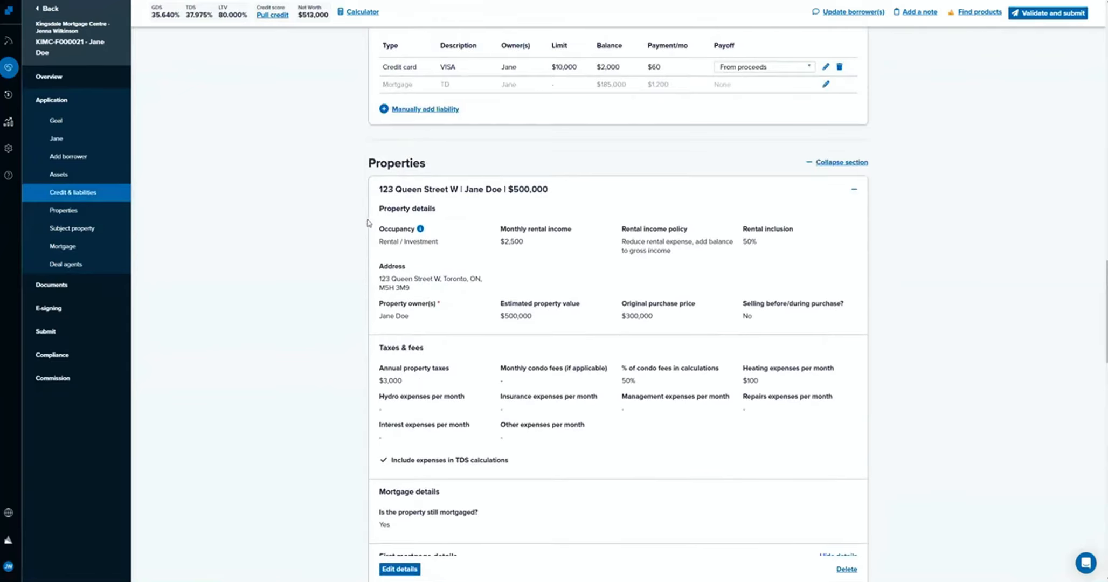
pyautogui.scroll(12, 363, 222)
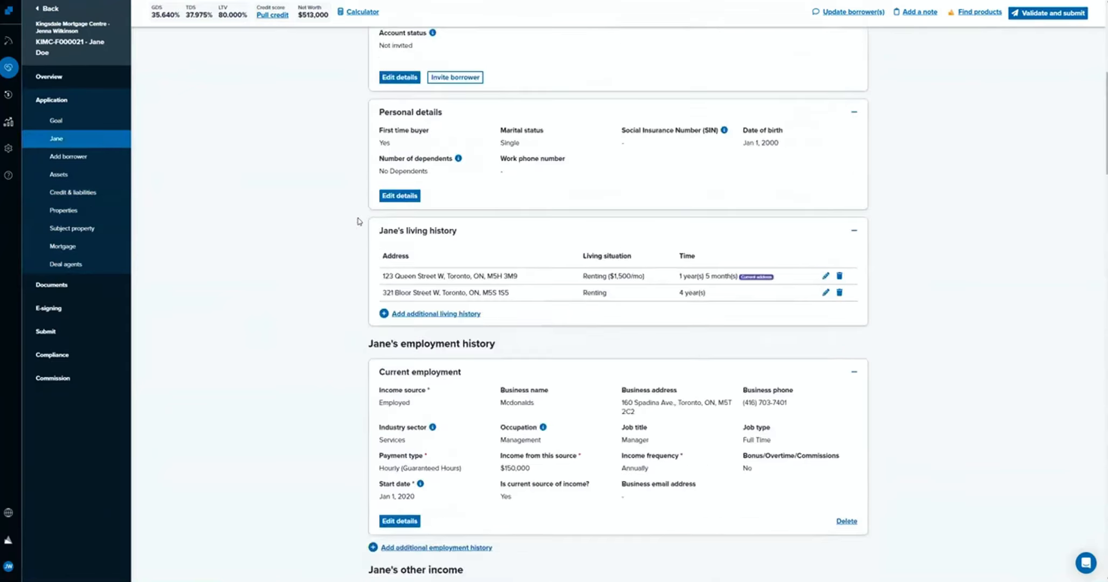
pyautogui.scroll(6, 360, 221)
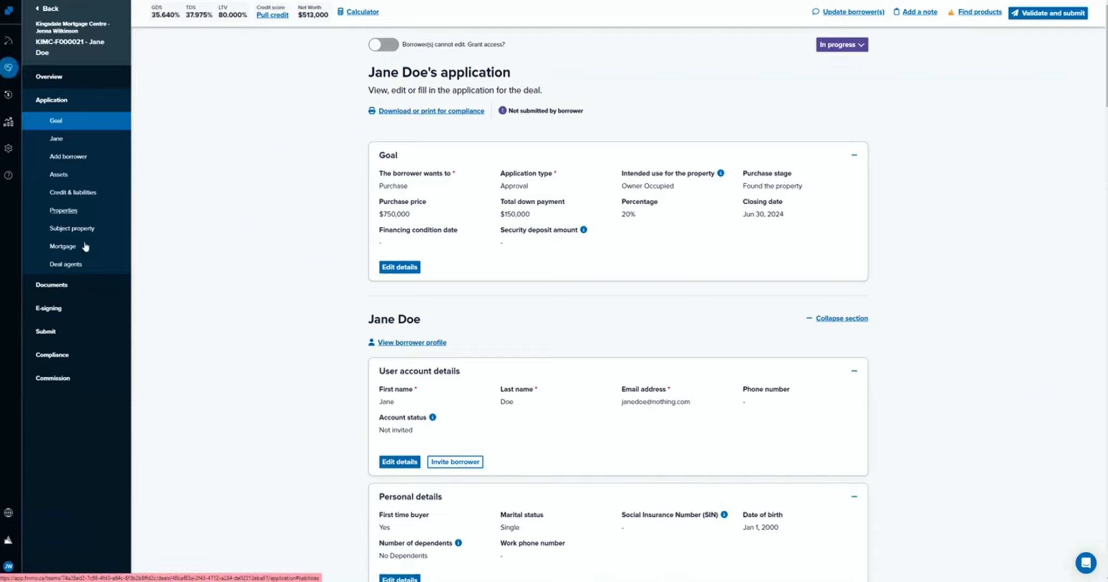
# Proceed from the end of the application to deal submission and find available mortgage products in Lender Spotlight.
pyautogui.scroll(-1, 580, 483)
pyautogui.scroll(-20, 579, 483)
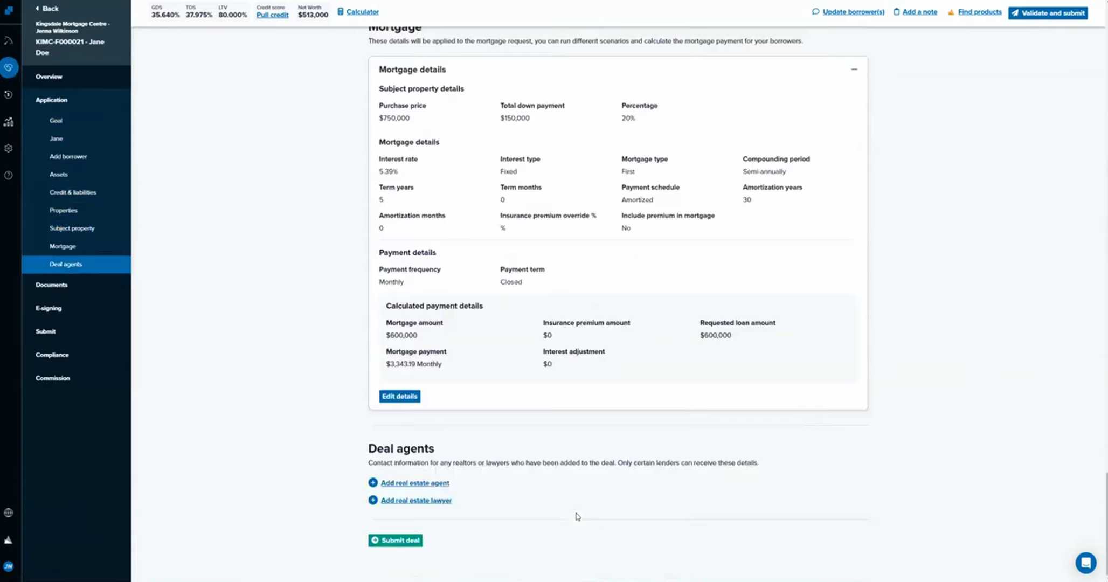
pyautogui.click(401, 541)
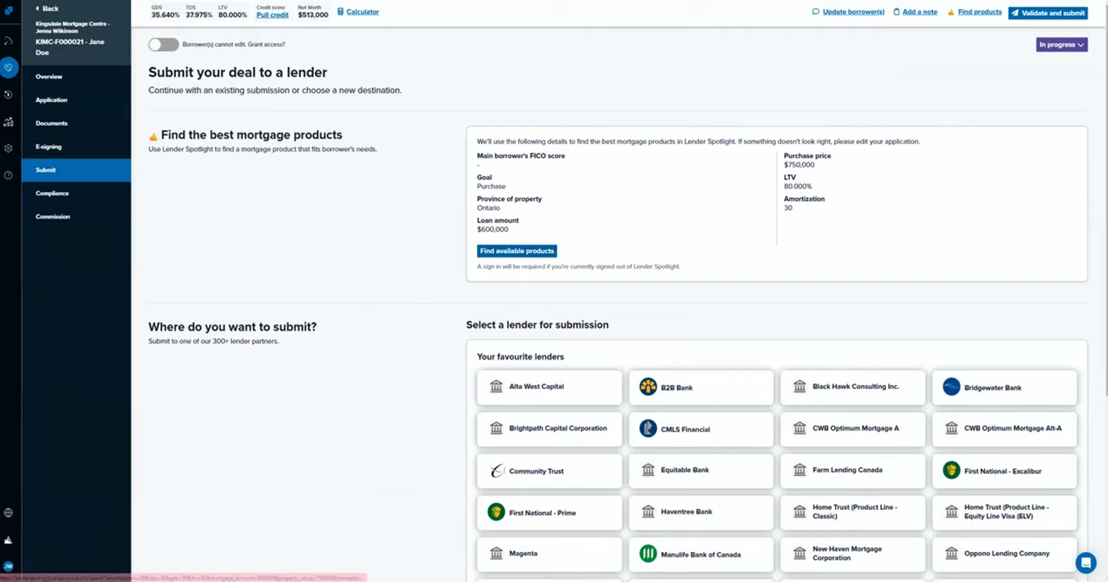
pyautogui.click(537, 252)
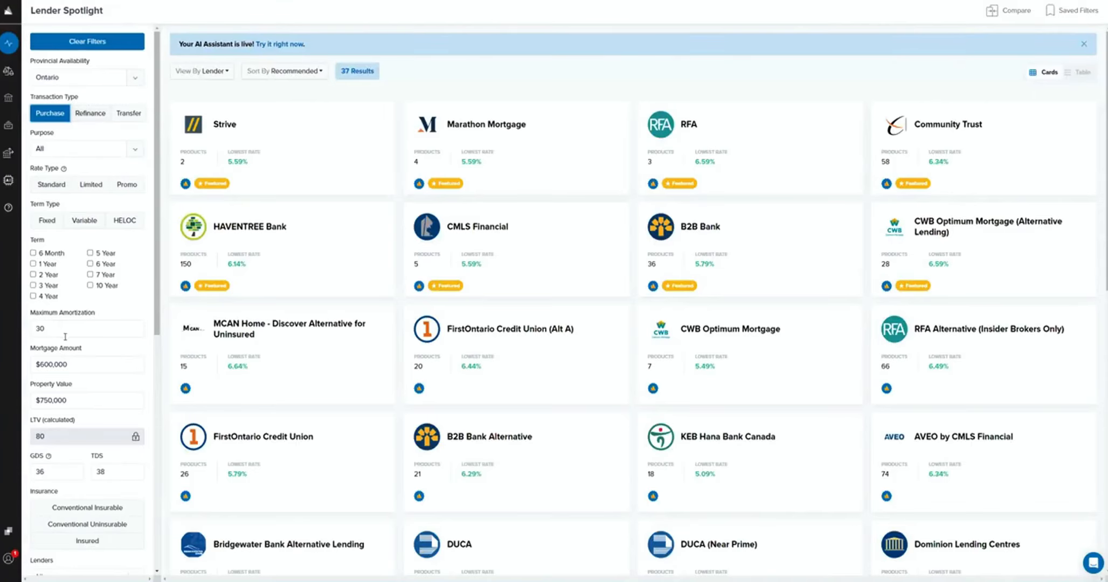
# Examine the matching lenders with their product counts and lowest rates, from the featured ones to the end of the list.
pyautogui.scroll(-2, 38, 424)
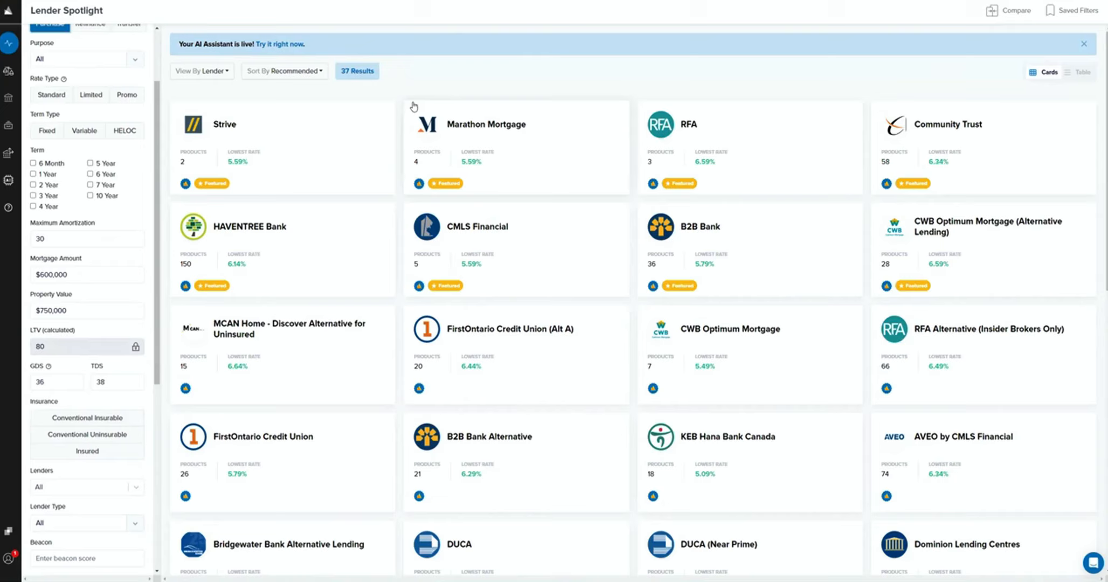
pyautogui.scroll(-2, 576, 310)
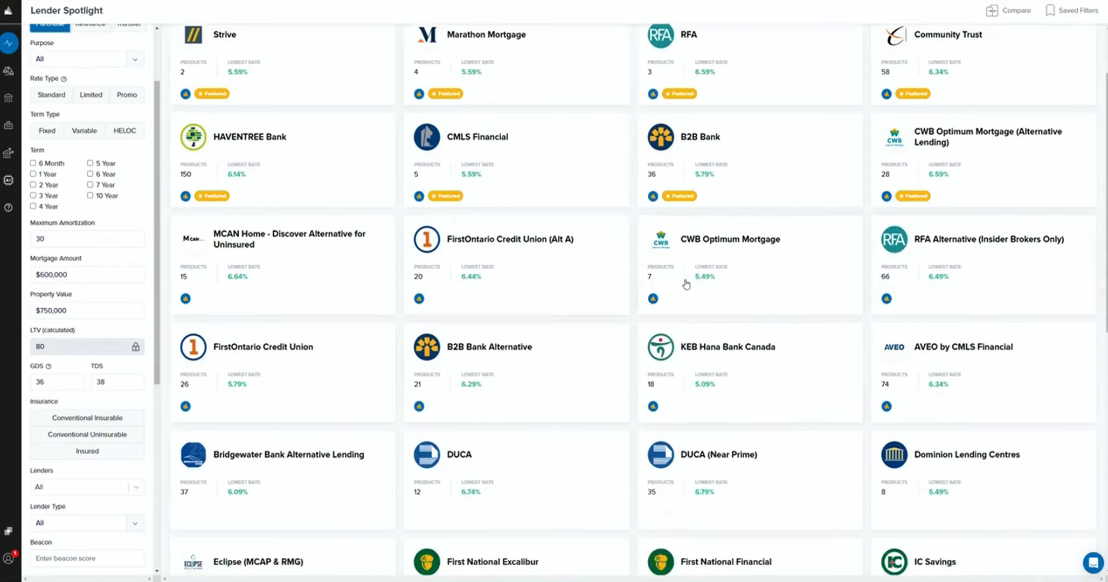
pyautogui.scroll(-8, 596, 339)
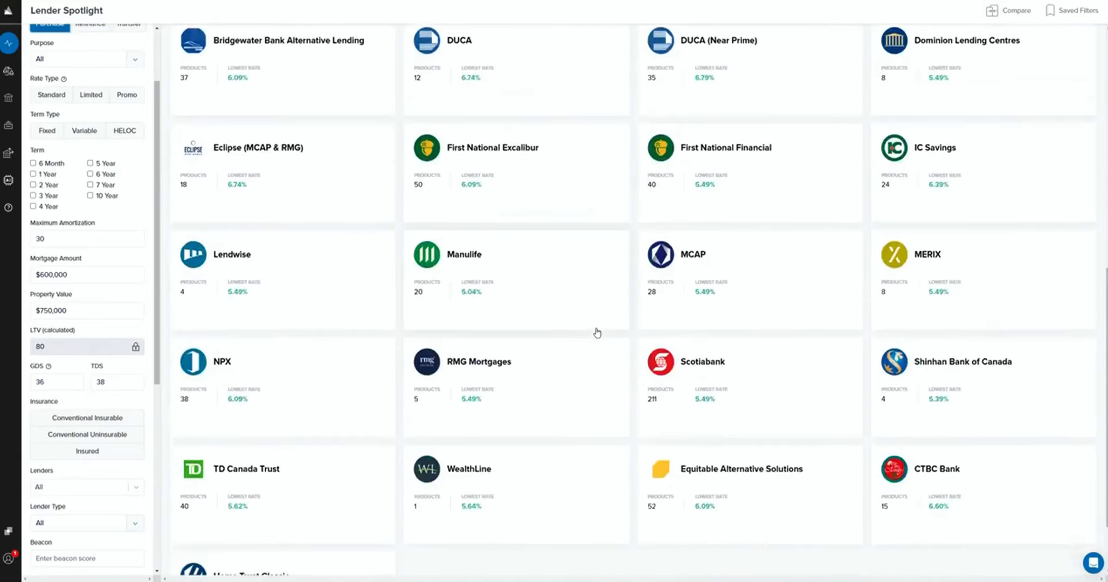
pyautogui.scroll(-2, 597, 332)
pyautogui.scroll(11, 593, 324)
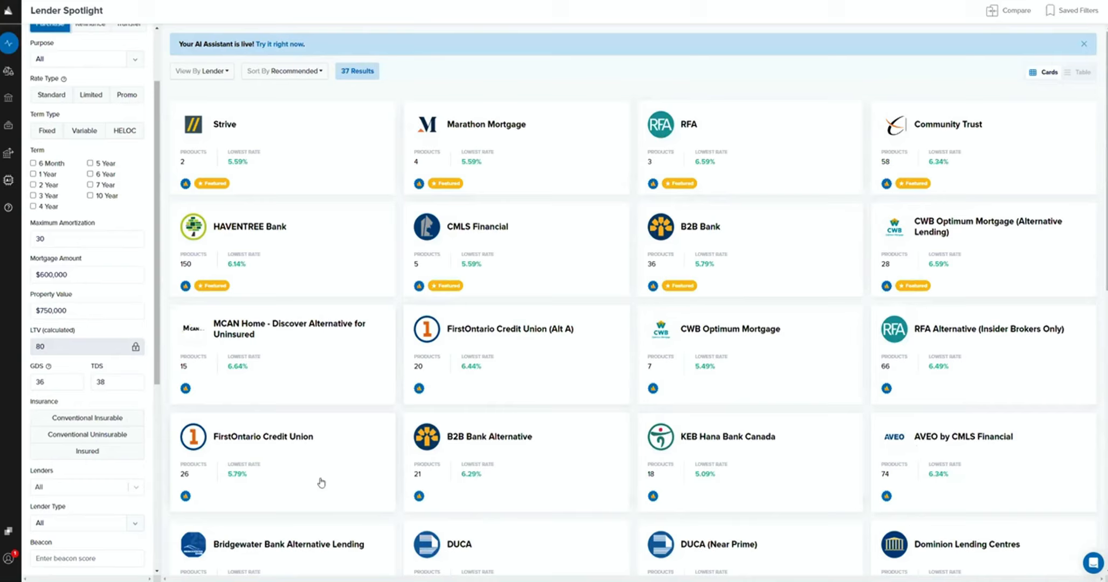
pyautogui.scroll(-3, 316, 466)
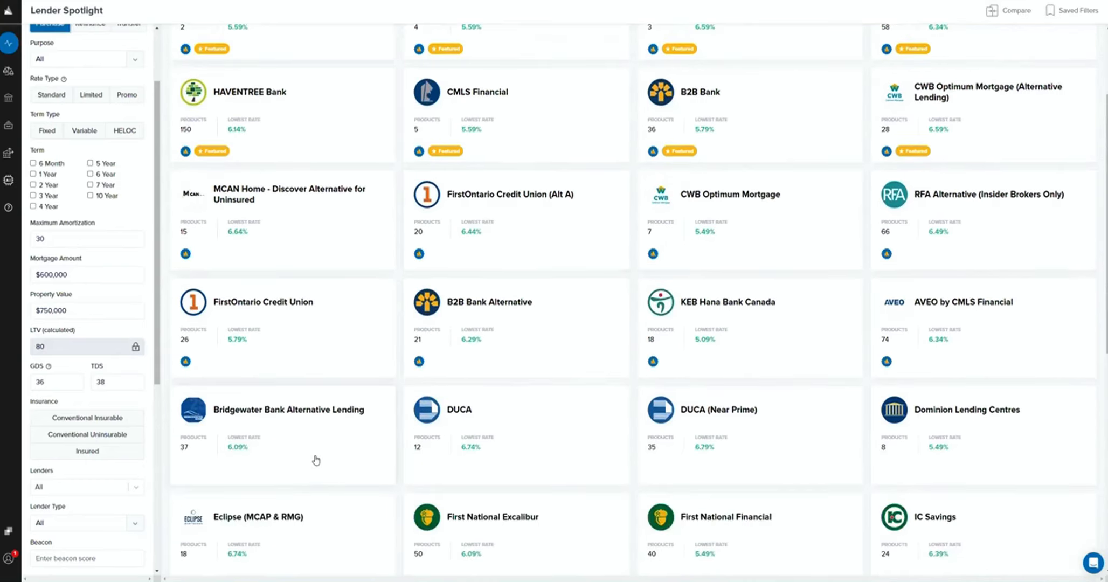
pyautogui.scroll(-2, 314, 455)
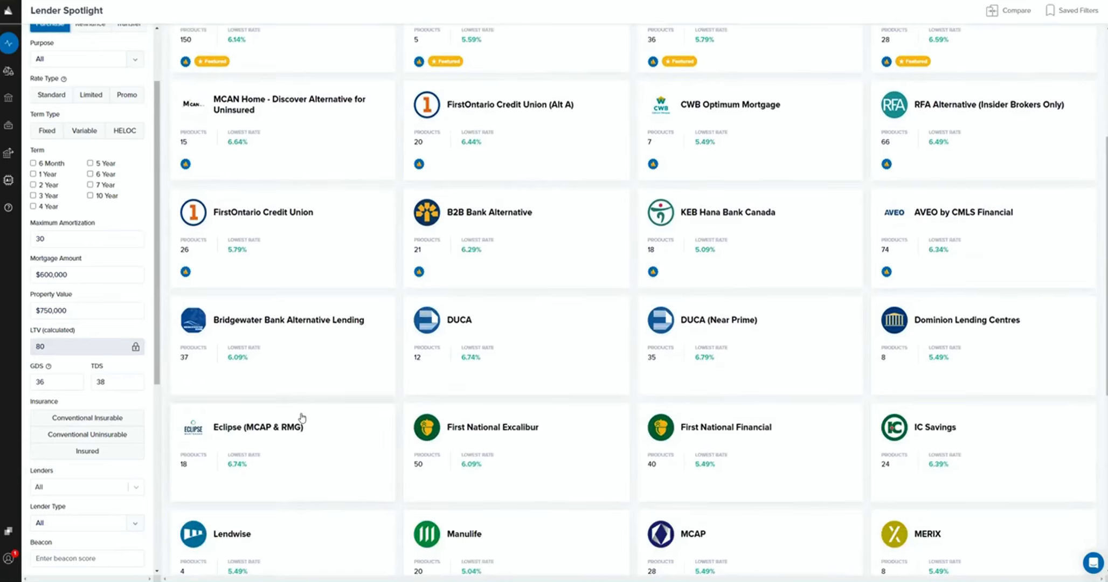
pyautogui.scroll(5, 559, 434)
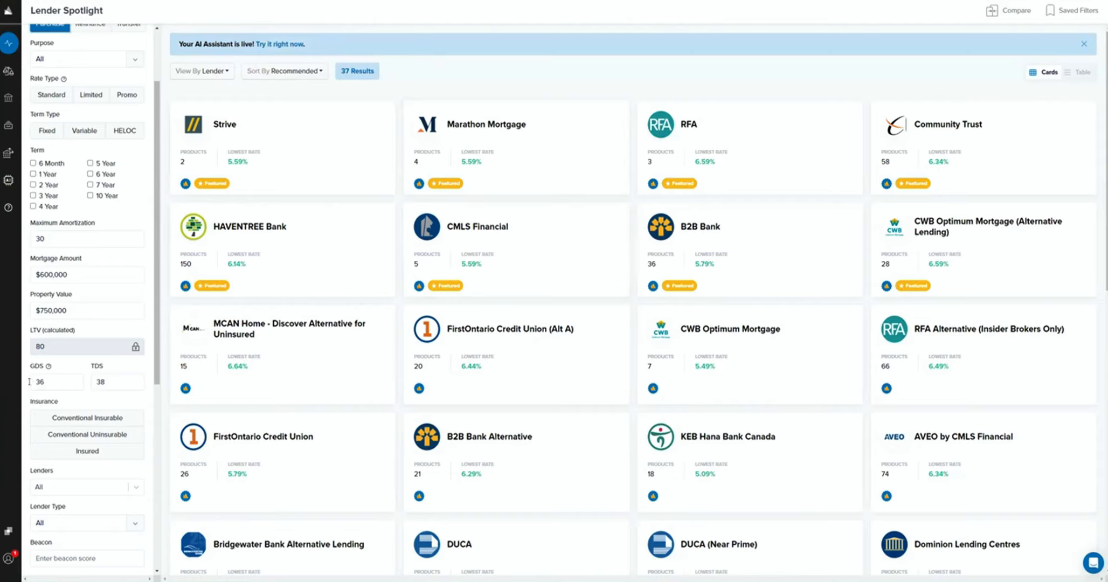
# Try the BFS - Bank Statement and Other BFS Programs filter and the Pre-approvals filter separately, clearing each one again.
pyautogui.scroll(3, 91, 293)
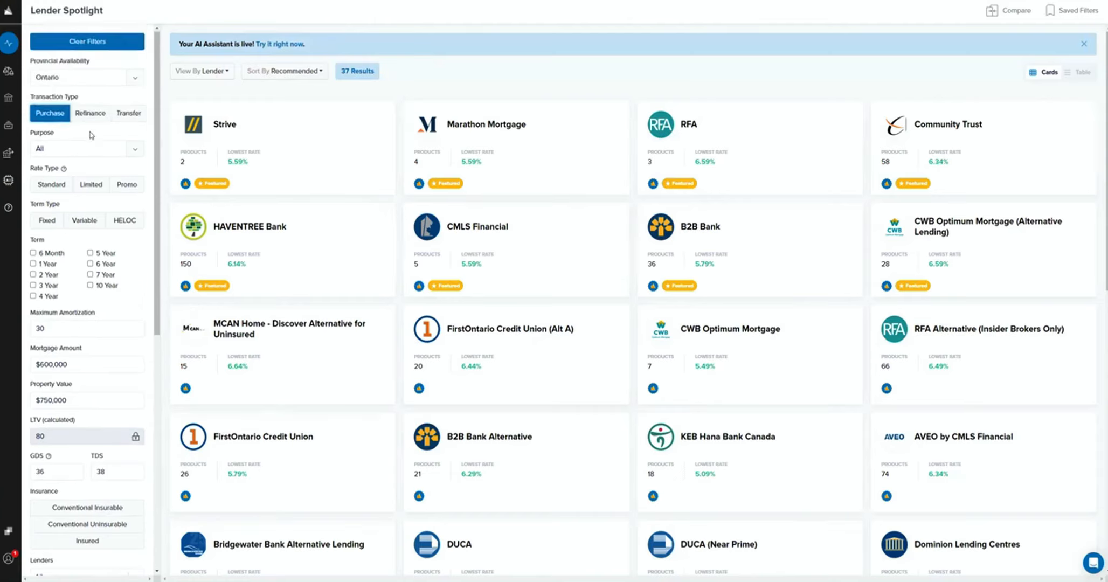
pyautogui.scroll(-3, 91, 134)
pyautogui.scroll(-5, 90, 134)
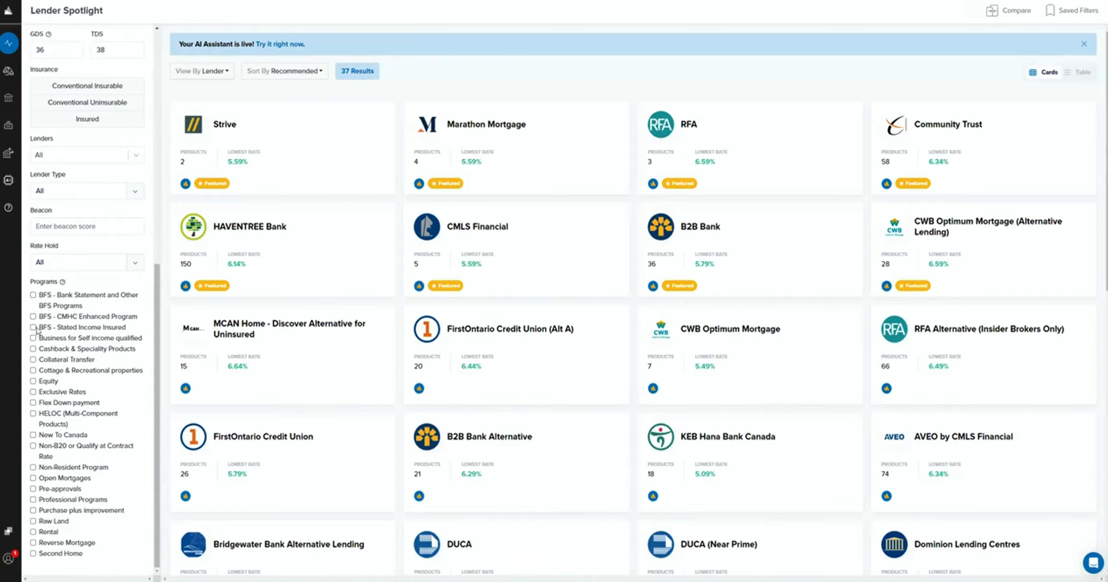
pyautogui.click(34, 296)
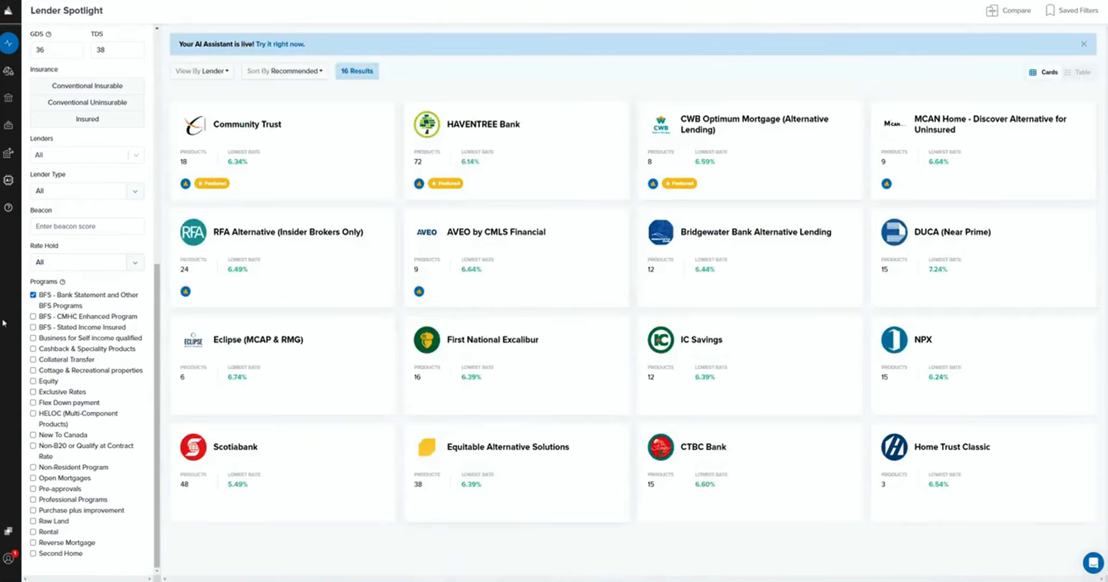
pyautogui.click(34, 295)
pyautogui.click(33, 488)
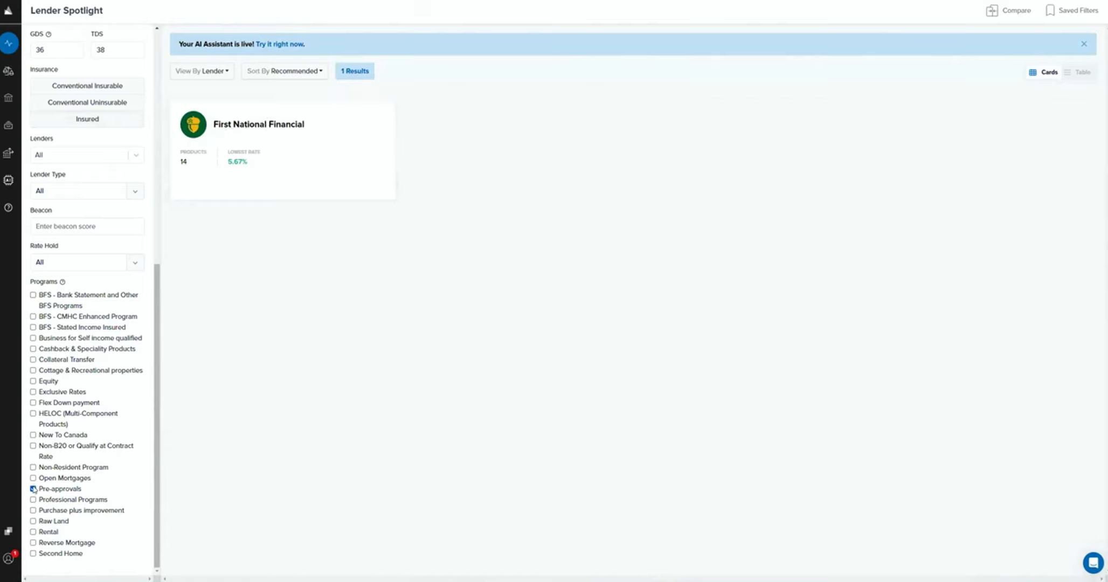
pyautogui.click(34, 489)
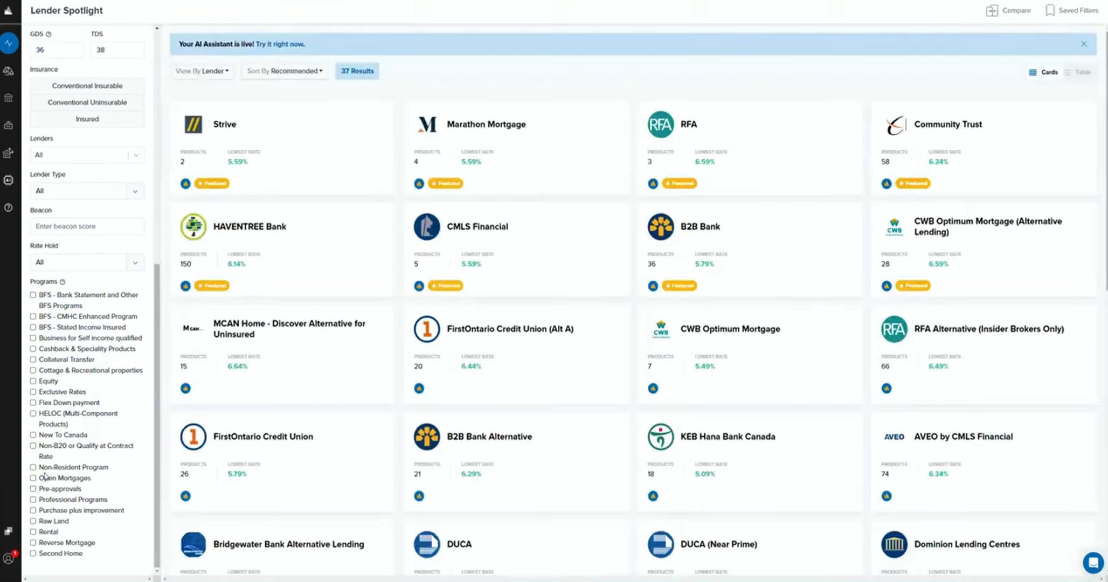
# Filter the lender results by the New To Canada program.
pyautogui.click(33, 434)
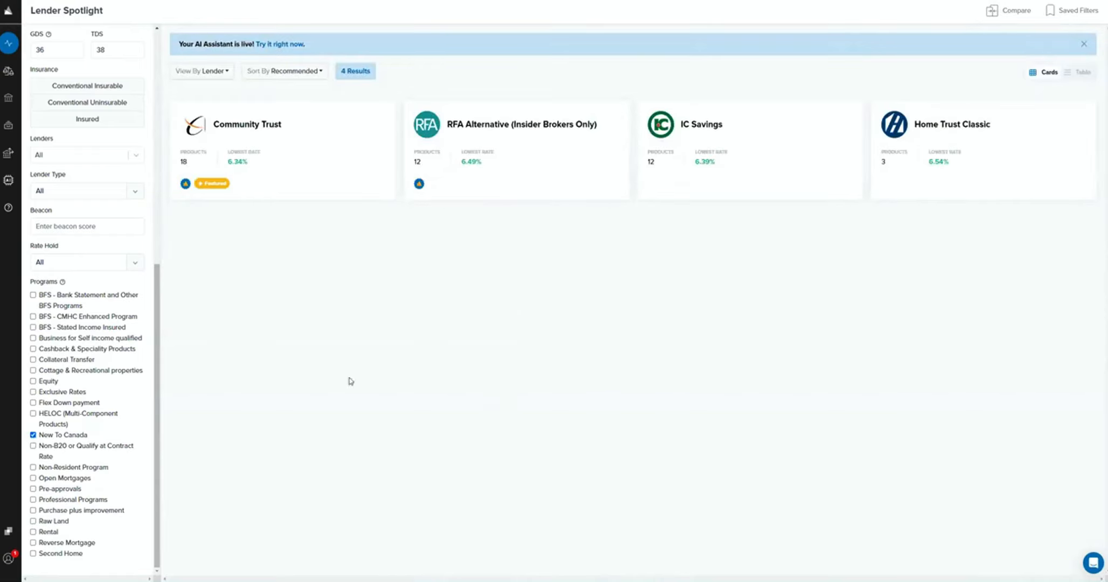
pyautogui.scroll(3, 109, 91)
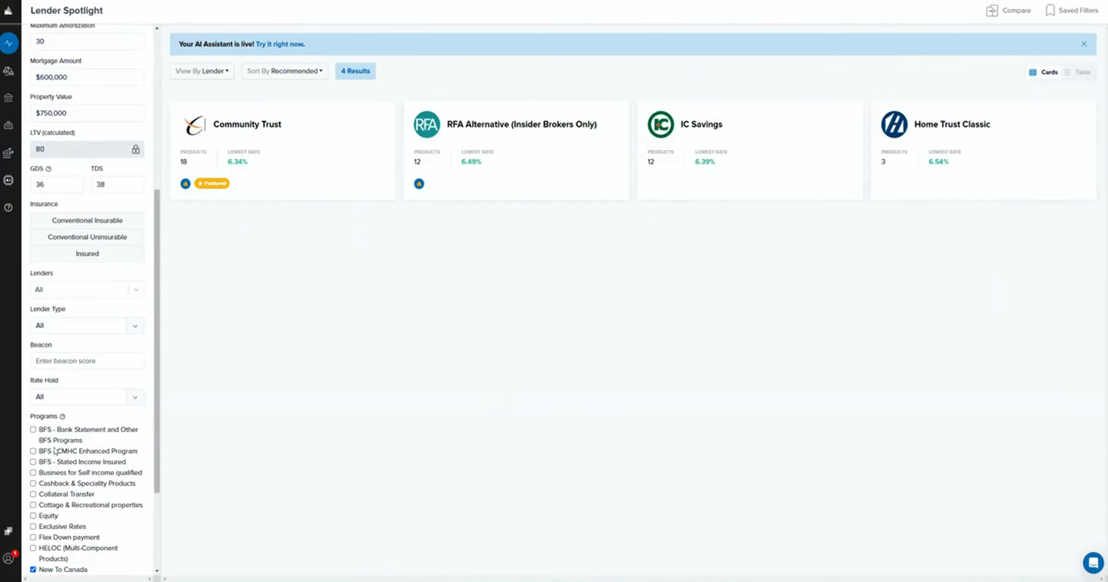
# Clear the New To Canada filter, and try the HELOC (Multi-Component Products) filter on the lenders before clearing it too.
pyautogui.scroll(-1, 55, 451)
pyautogui.click(33, 525)
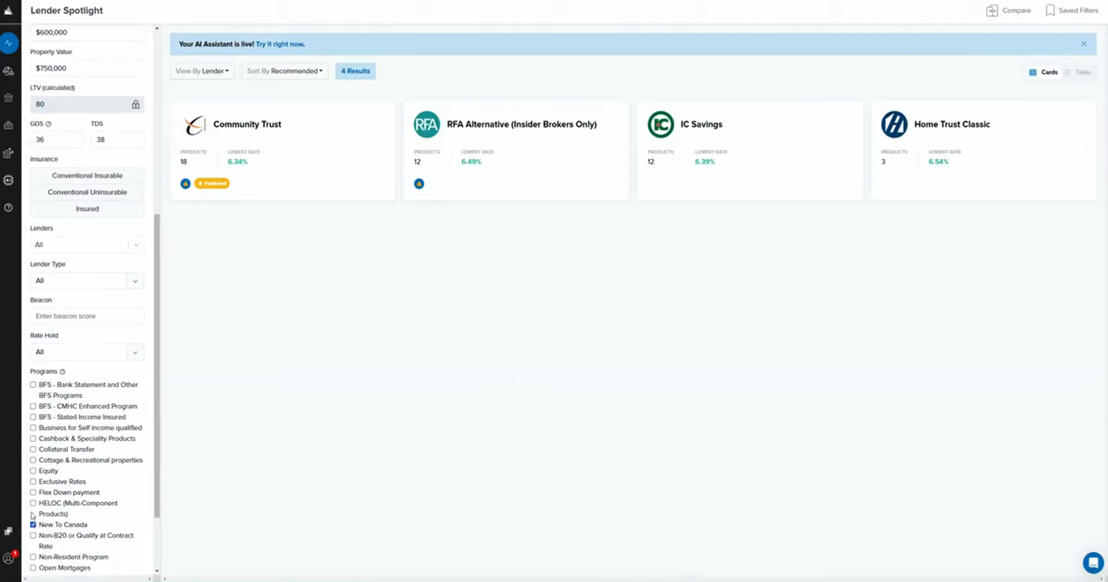
pyautogui.click(33, 503)
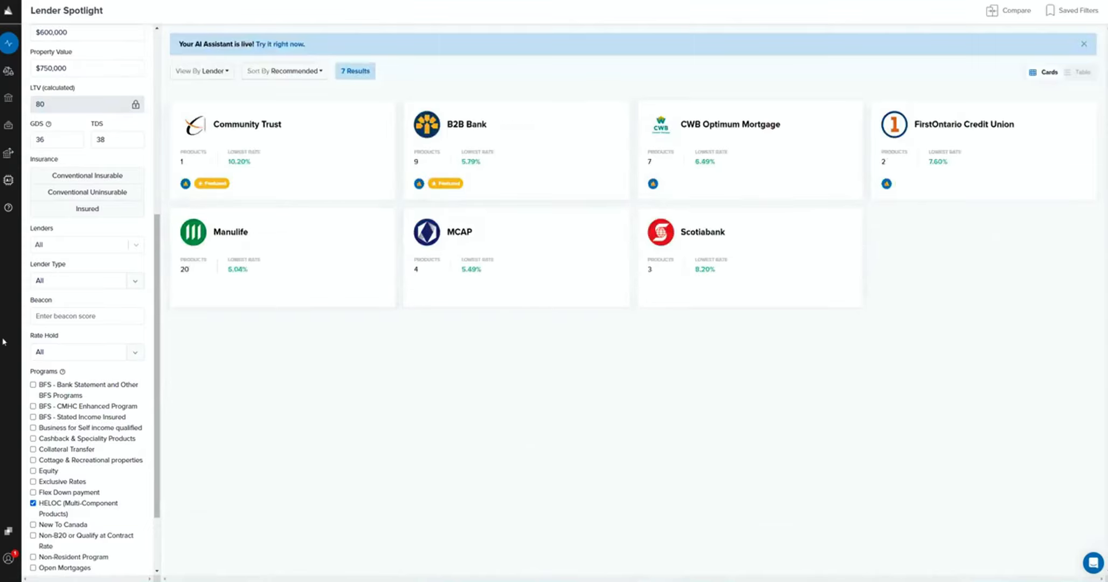
pyautogui.click(33, 503)
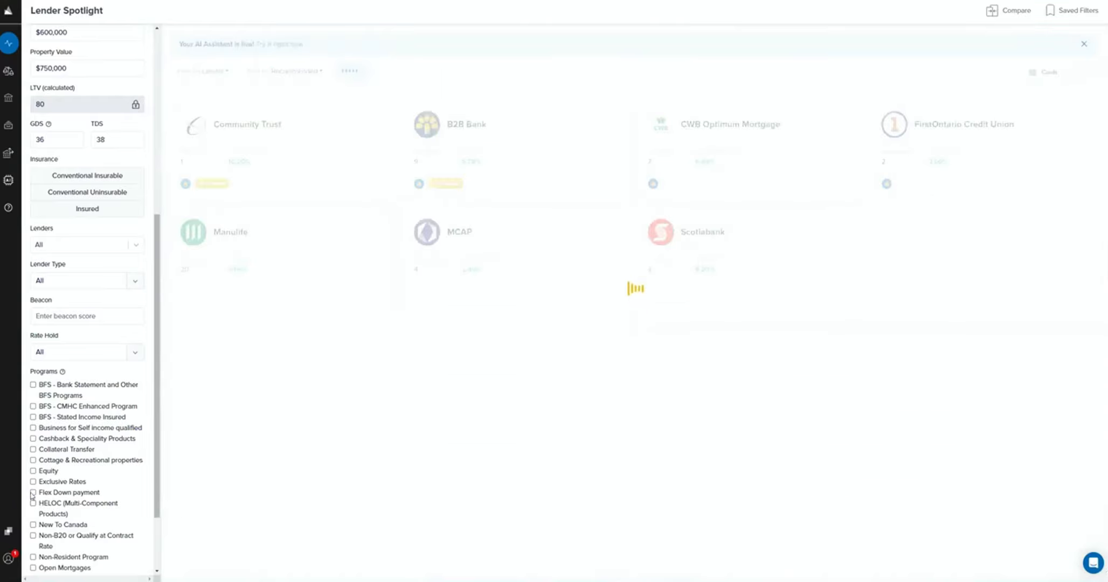
# Try the Cottage & Recreational properties filter and the Raw Land filter separately, clearing each one again.
pyautogui.click(33, 460)
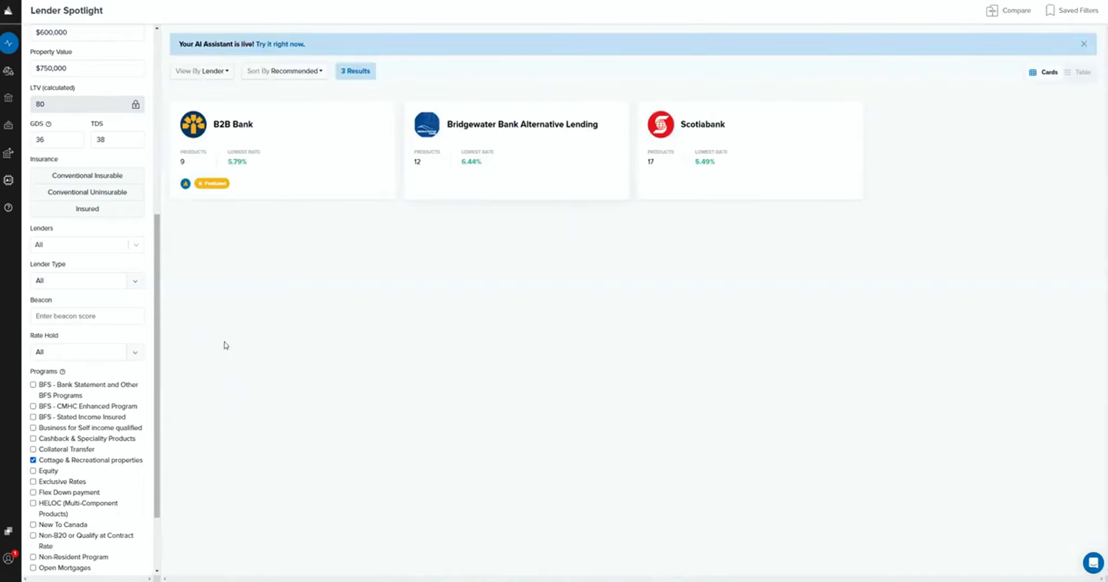
pyautogui.click(33, 460)
pyautogui.scroll(-2, 39, 451)
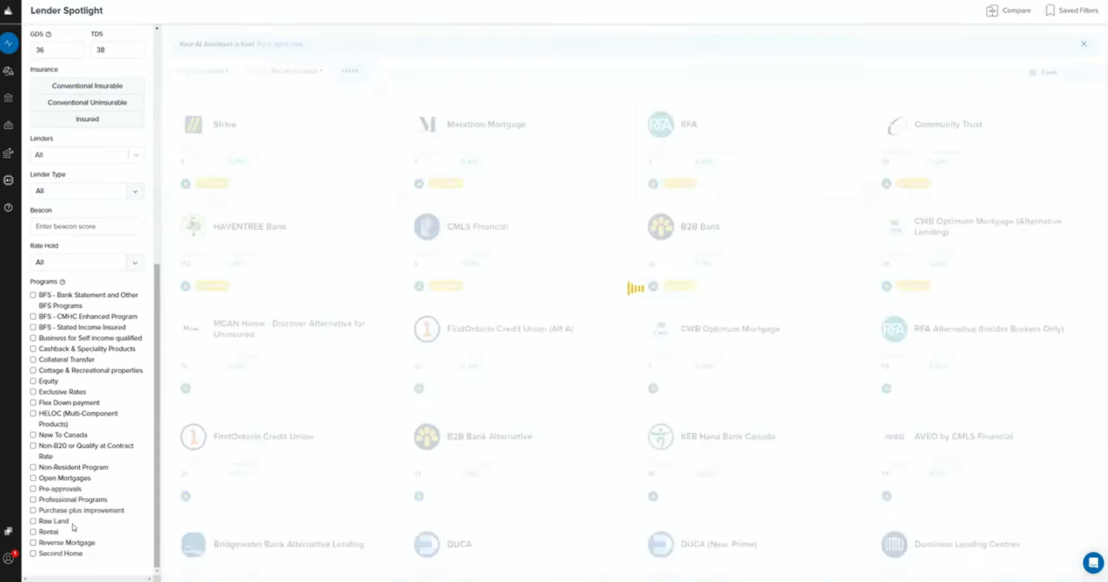
pyautogui.click(33, 521)
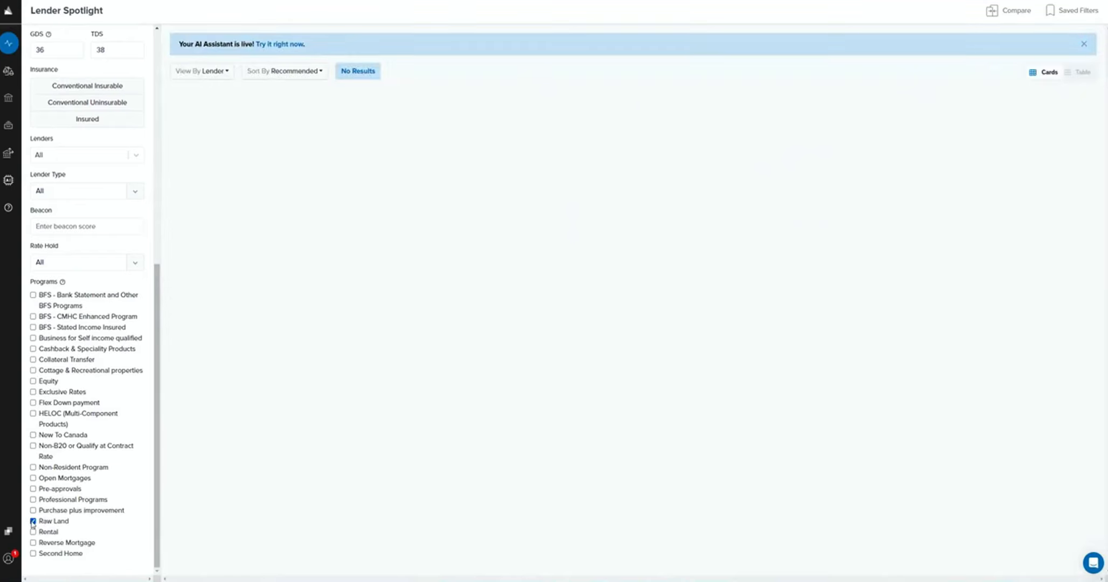
pyautogui.click(33, 521)
pyautogui.scroll(4, 98, 178)
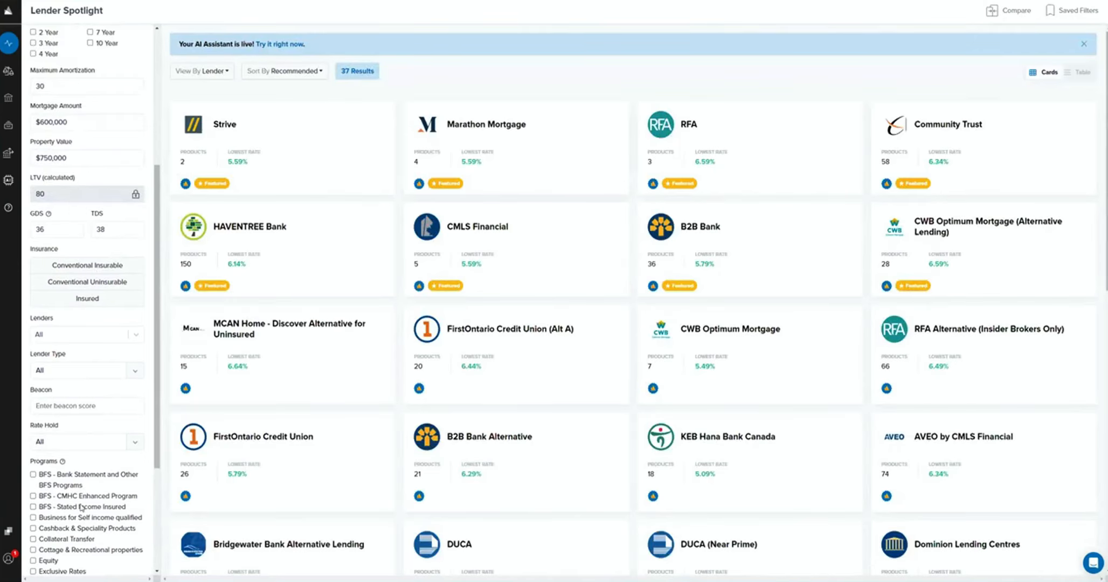
pyautogui.scroll(-4, 81, 474)
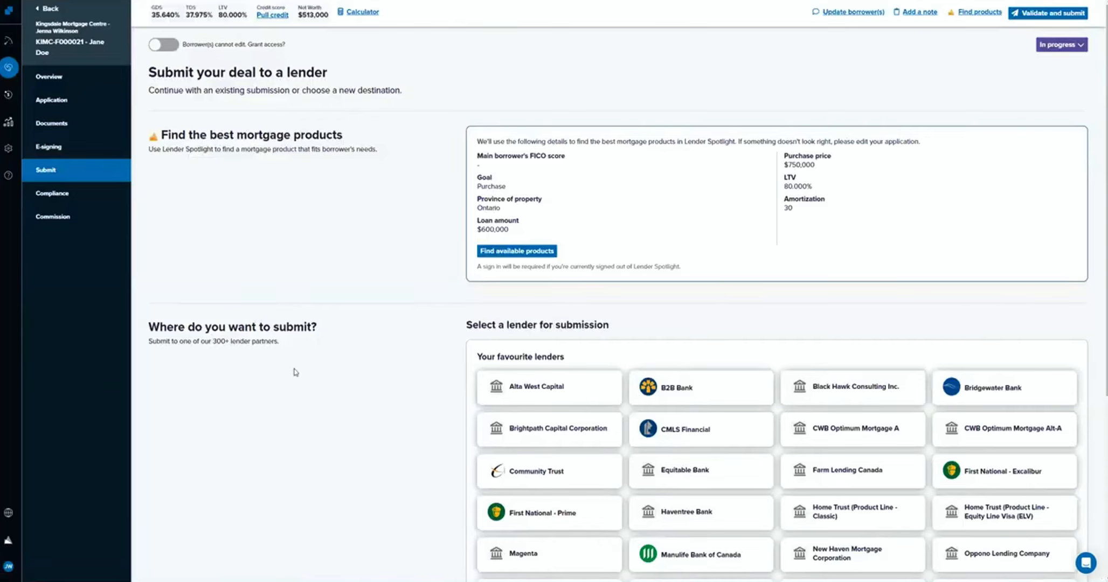
# In the deal's application, change the goal to Refinance with a requested mortgage amount of $400,000 and save it.
pyautogui.scroll(-1, 295, 372)
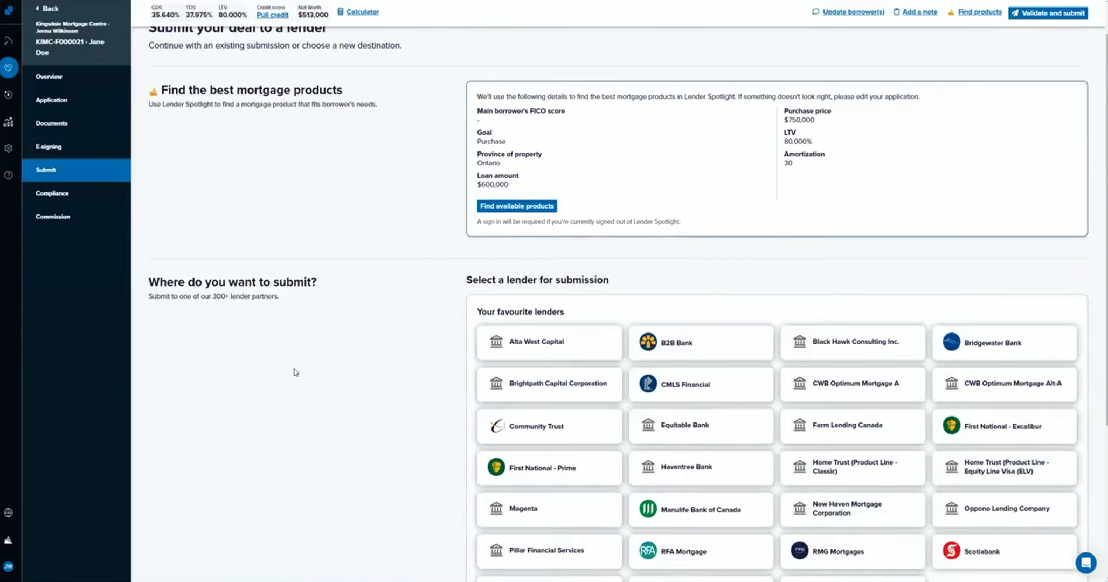
pyautogui.click(48, 101)
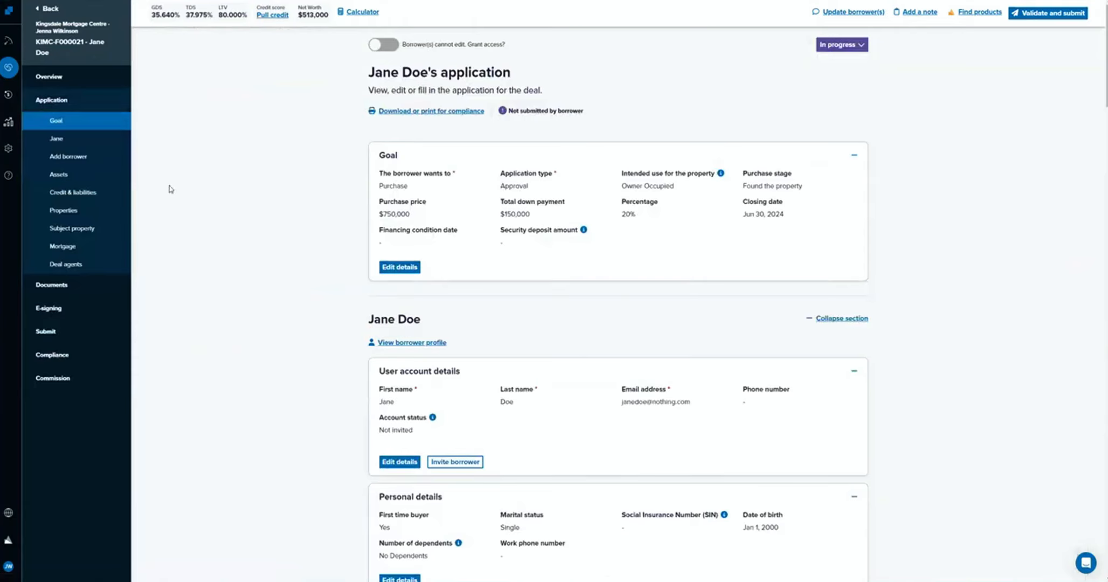
pyautogui.scroll(-1, 189, 225)
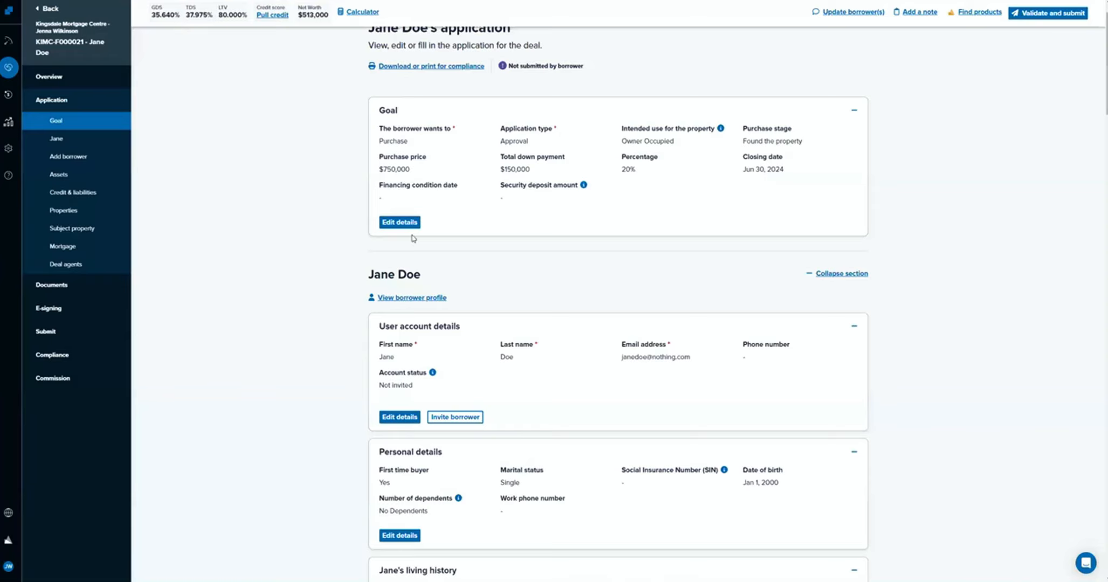
pyautogui.click(400, 222)
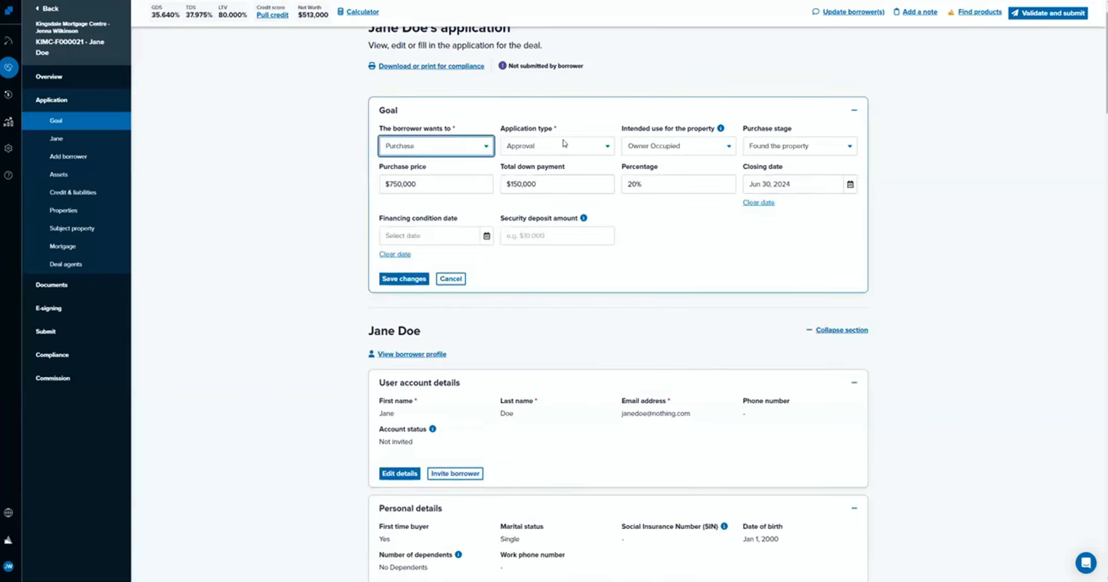
pyautogui.click(563, 144)
pyautogui.click(461, 152)
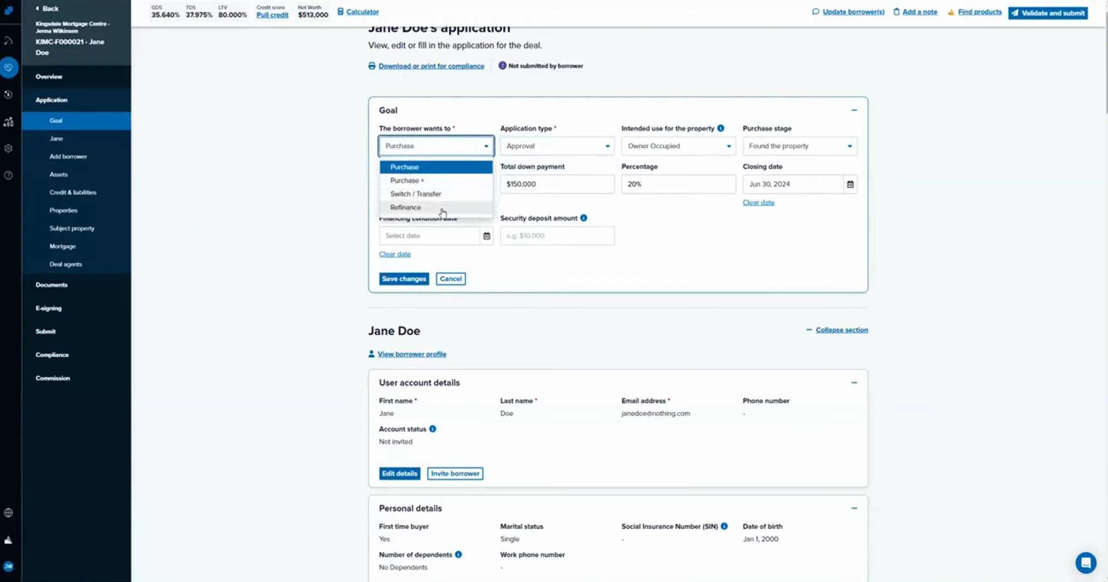
pyautogui.click(441, 210)
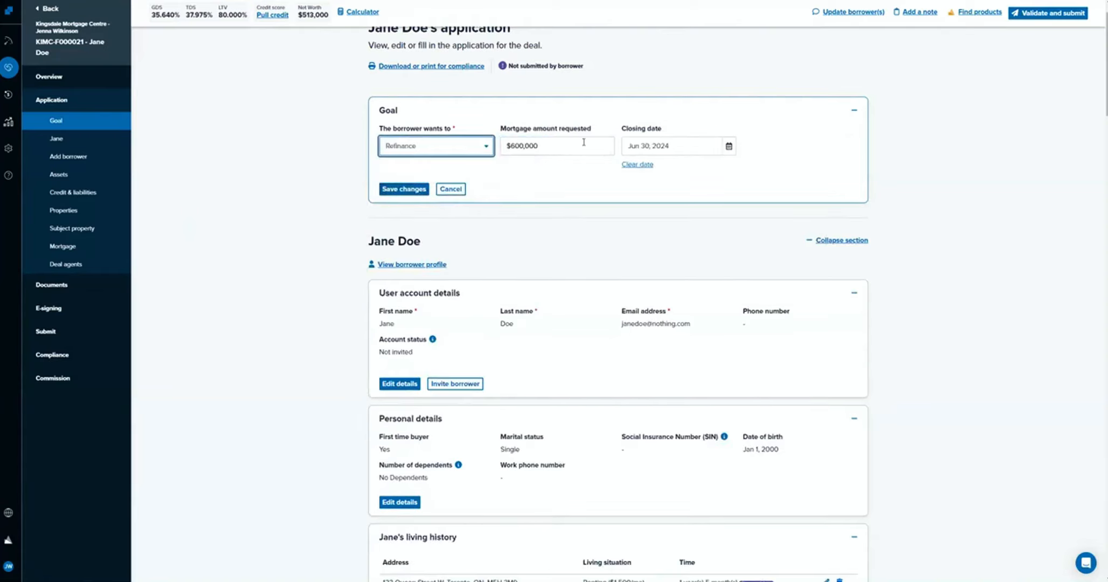
pyautogui.press('Tab')
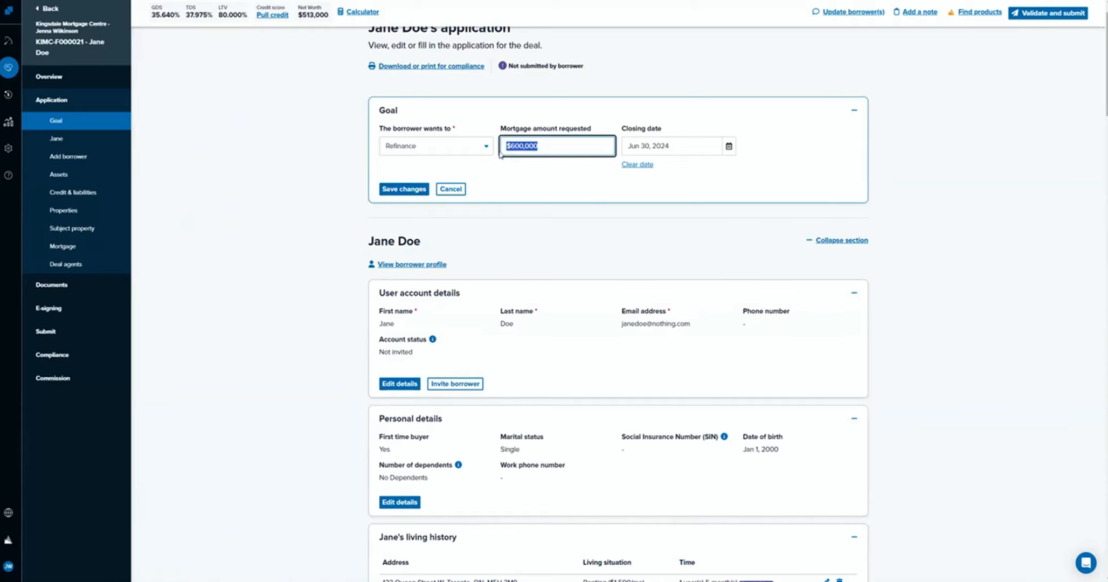
pyautogui.write('400000')
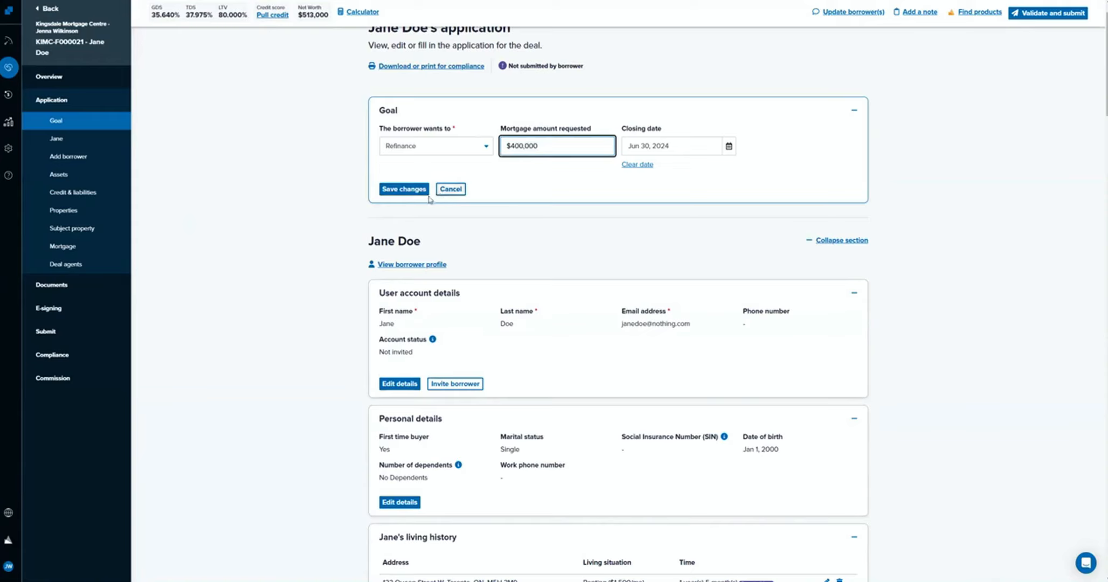
pyautogui.click(411, 191)
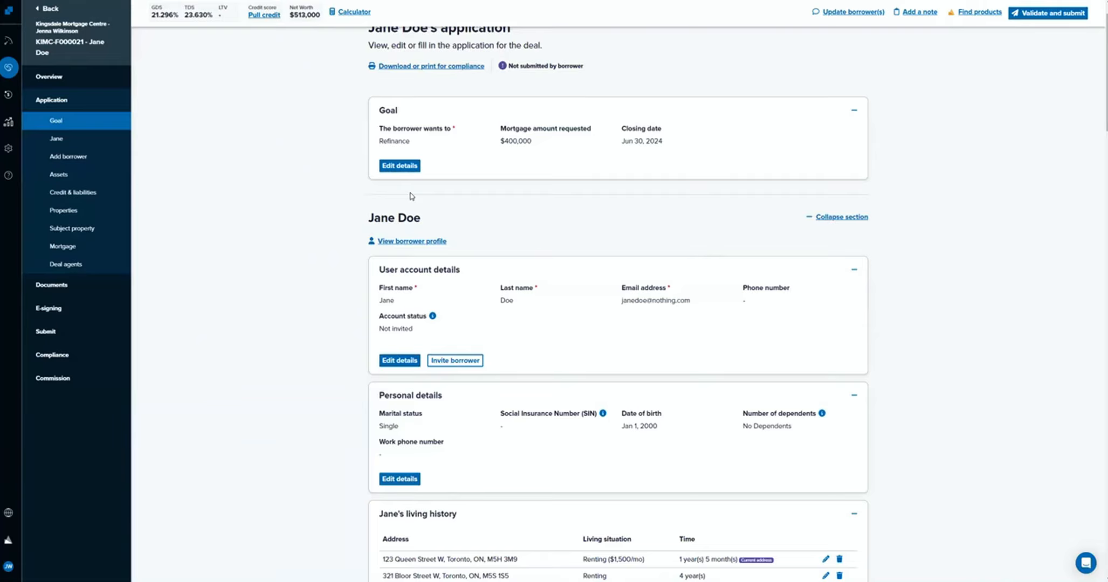
# Delete the borrower's existing Rental / Investment property from the application and confirm the deletion.
pyautogui.scroll(-8, 295, 462)
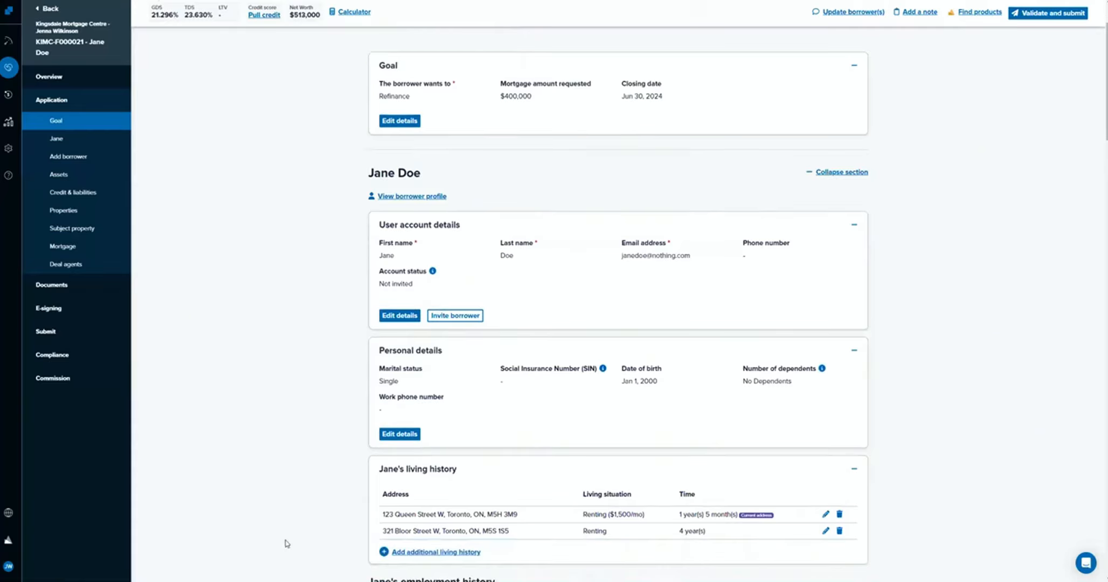
pyautogui.scroll(-3, 294, 461)
pyautogui.scroll(4, 294, 460)
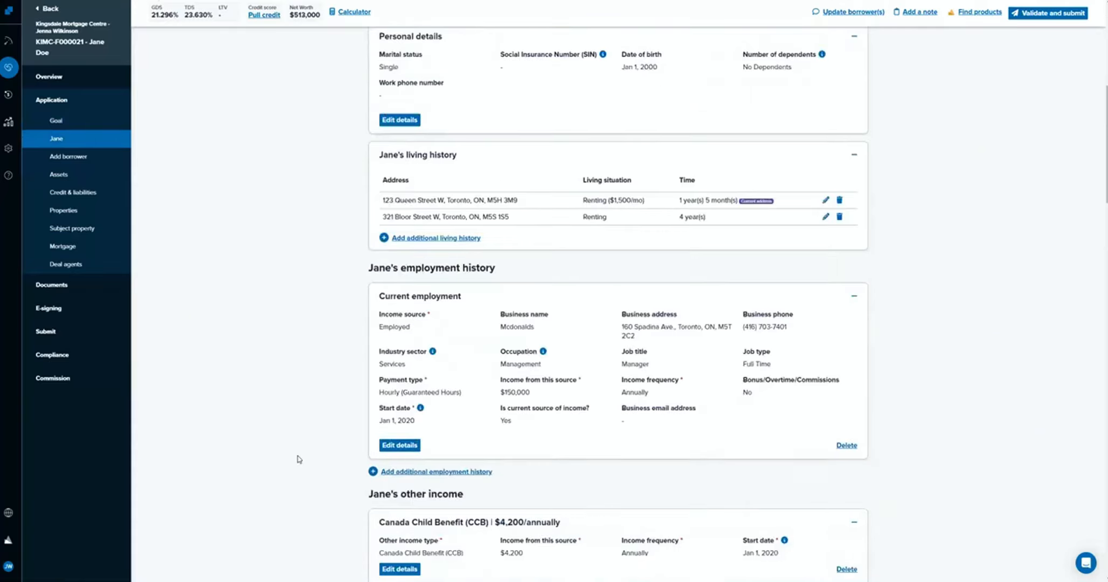
pyautogui.scroll(-17, 299, 459)
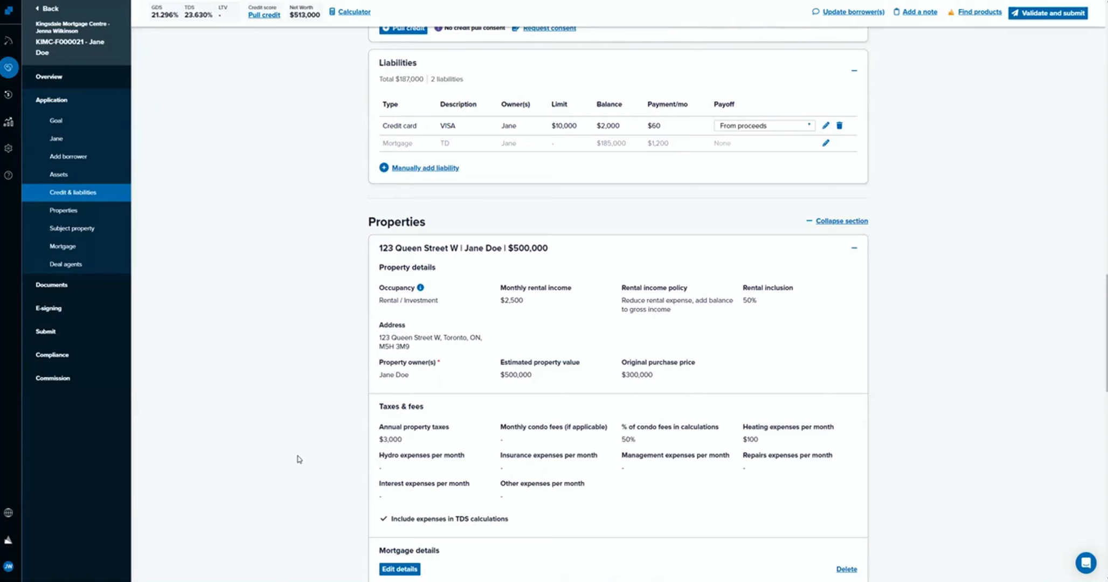
pyautogui.scroll(-6, 390, 436)
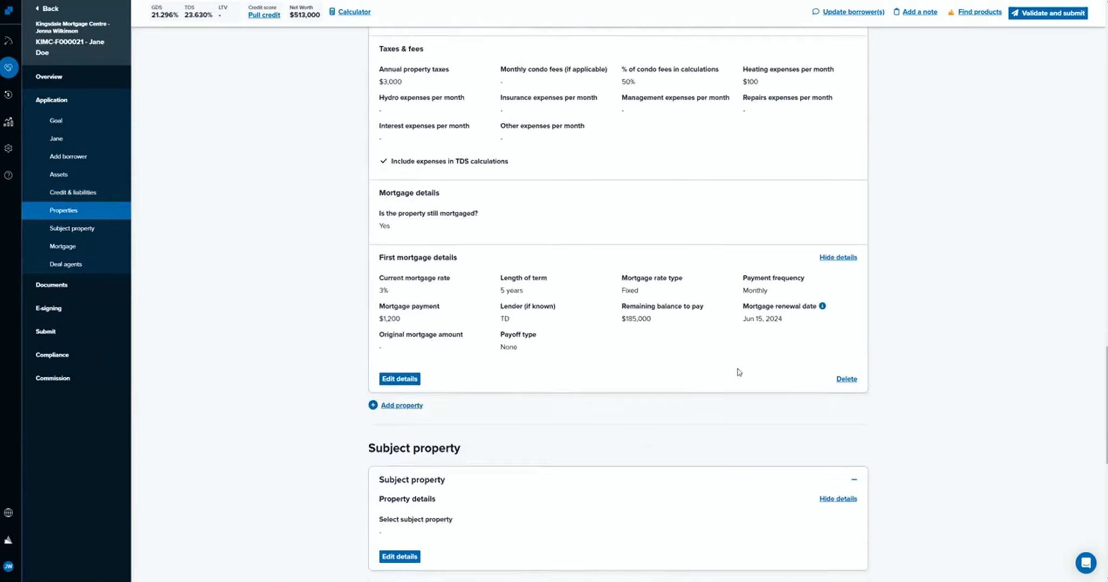
pyautogui.click(847, 378)
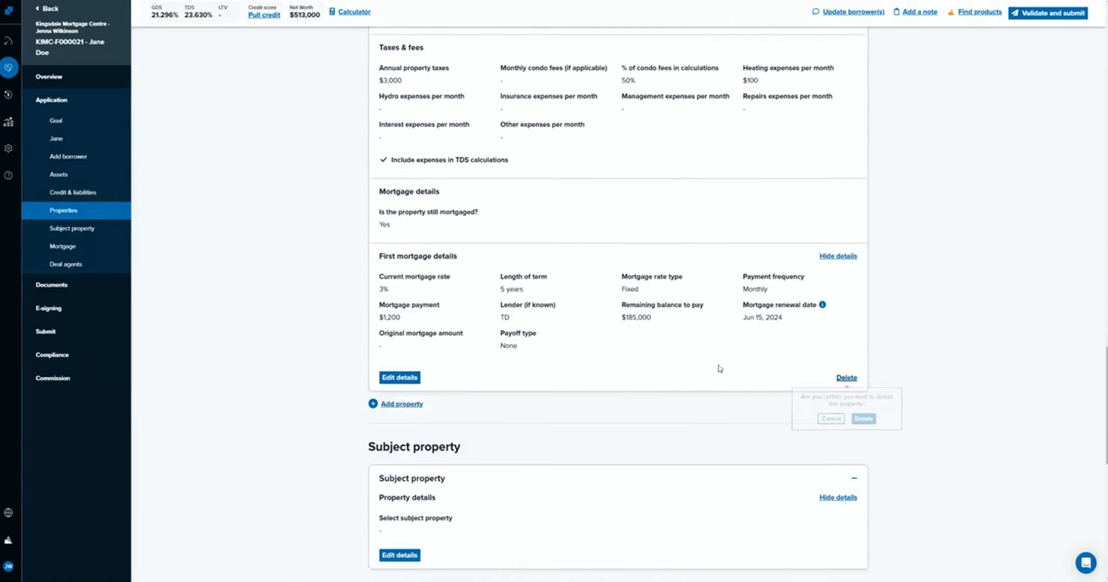
pyautogui.click(864, 418)
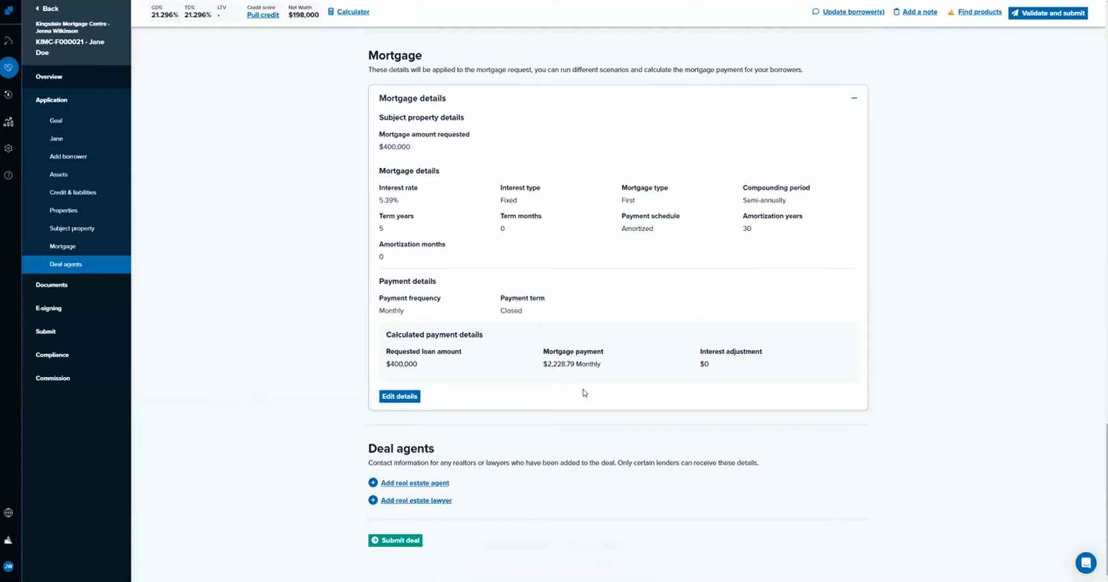
# Review the refinance application's sections from the goal to the mortgage, and view the editable mortgage payment details without changing them.
pyautogui.scroll(6, 584, 392)
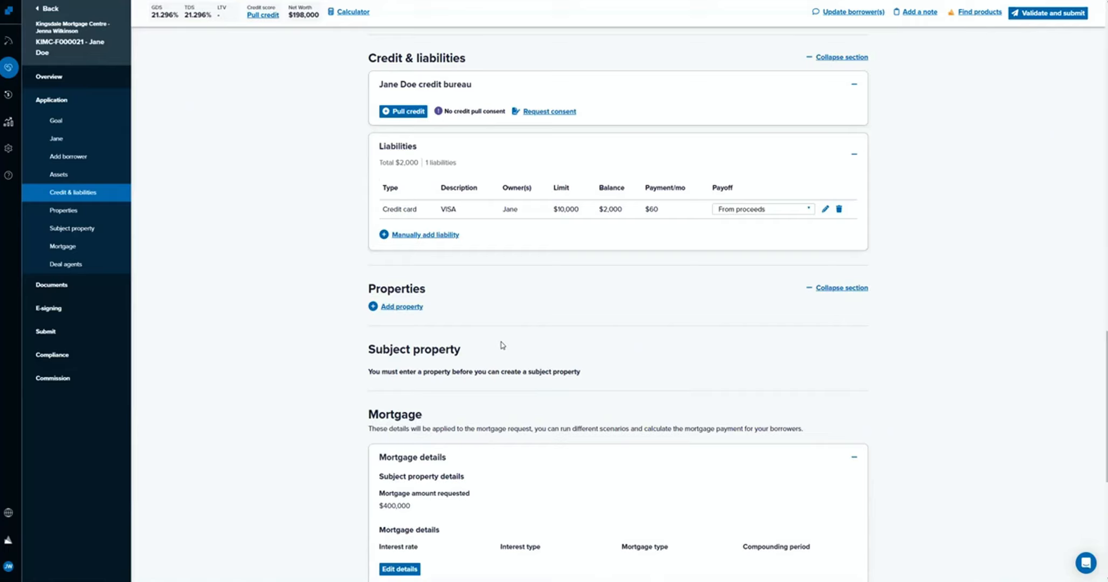
pyautogui.scroll(15, 501, 345)
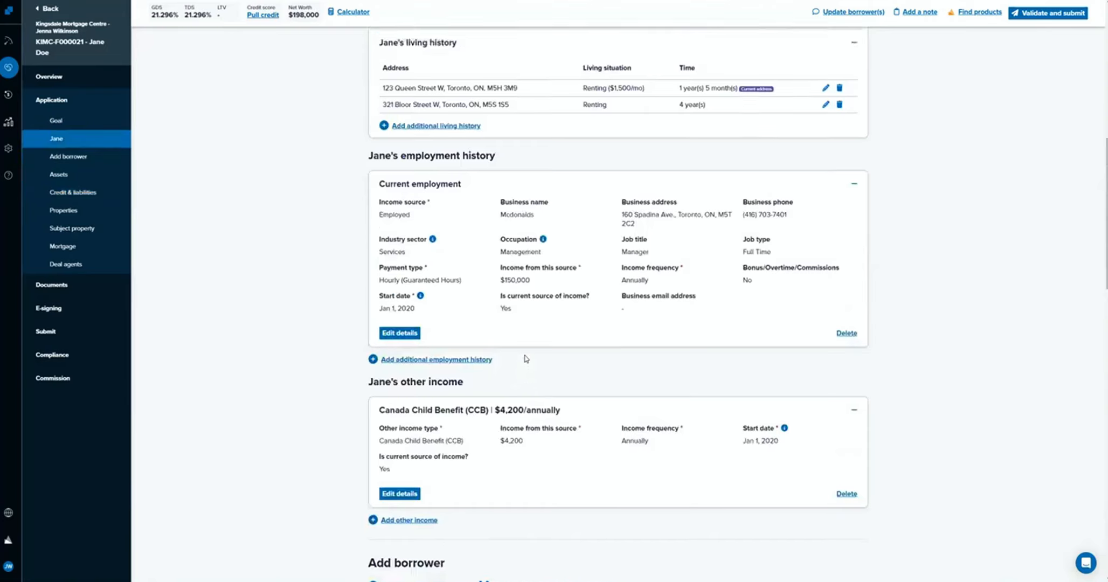
pyautogui.scroll(1, 526, 358)
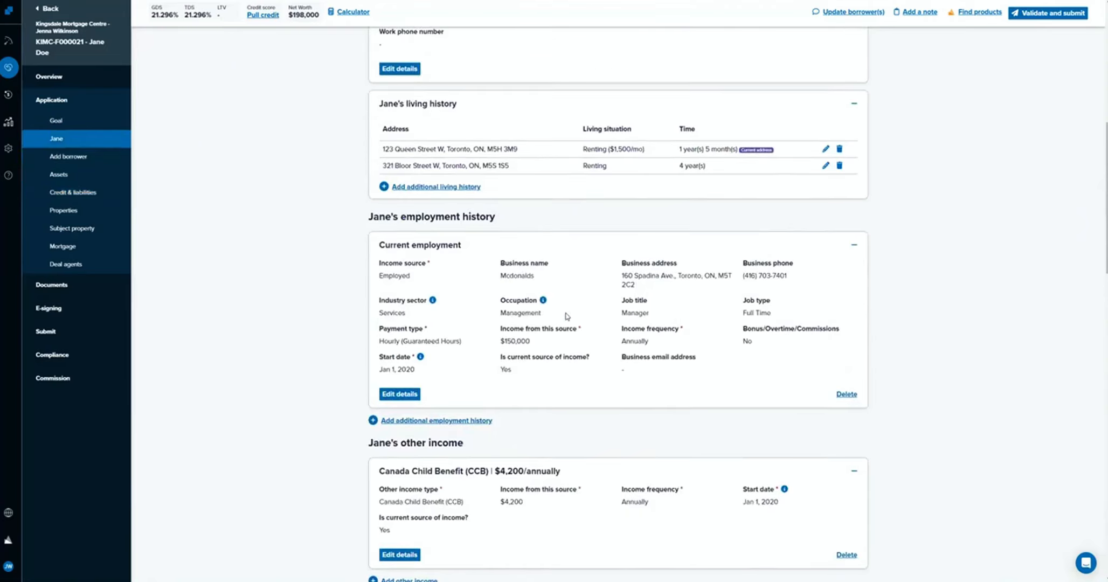
pyautogui.scroll(5, 566, 317)
pyautogui.scroll(2, 571, 315)
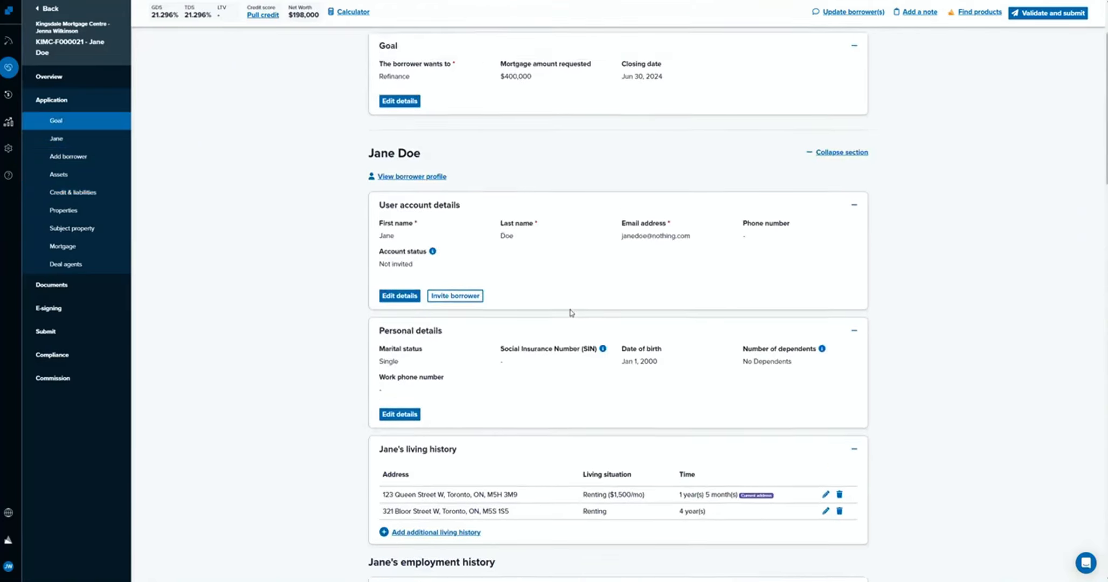
pyautogui.scroll(-9, 572, 315)
pyautogui.scroll(-4, 572, 313)
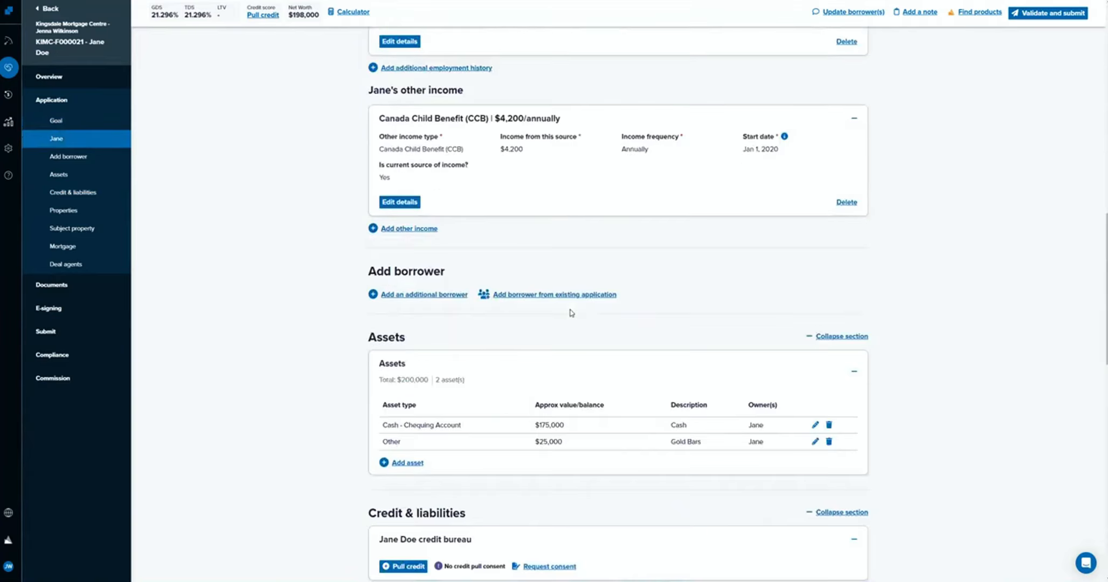
pyautogui.scroll(-5, 571, 312)
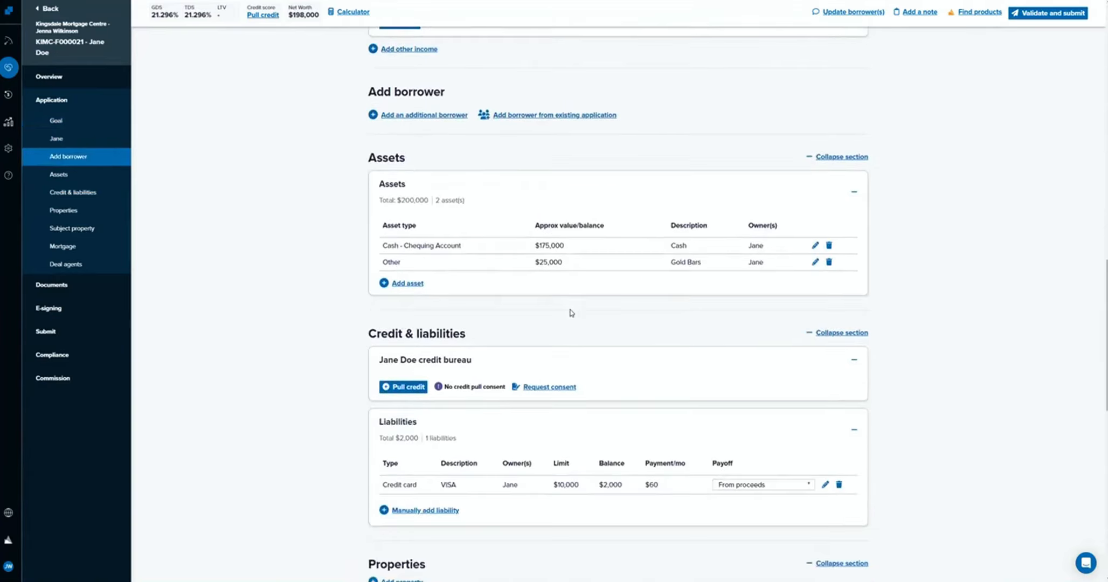
pyautogui.scroll(-6, 571, 312)
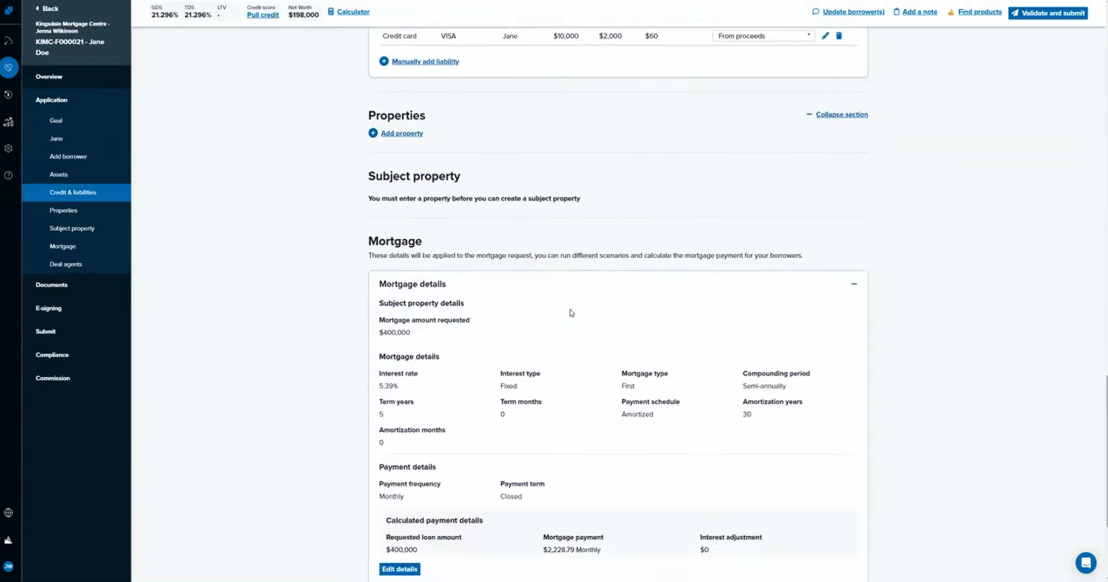
pyautogui.scroll(-3, 571, 313)
pyautogui.click(402, 403)
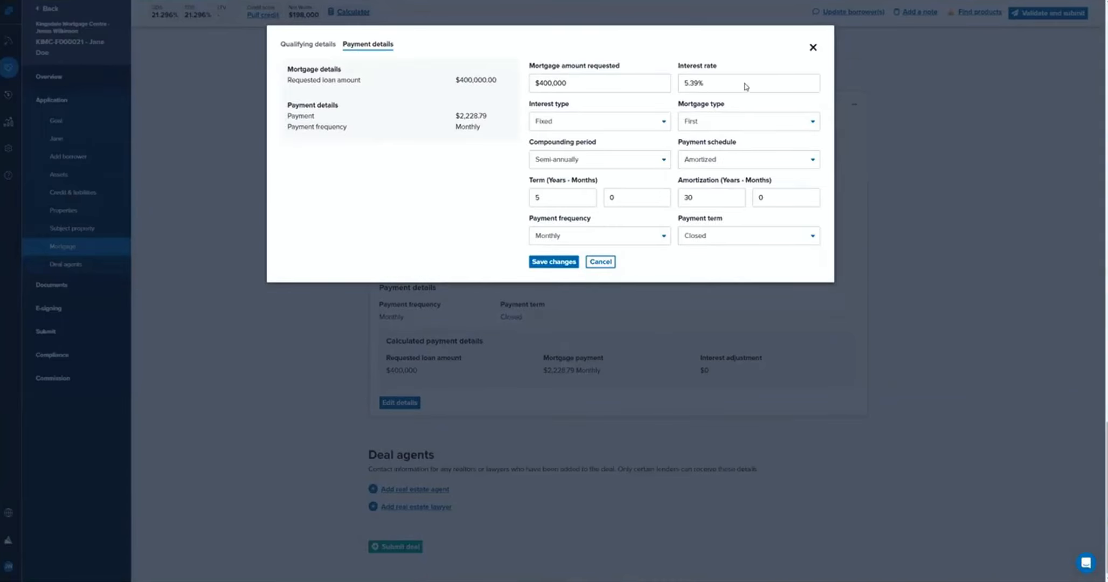
pyautogui.click(813, 47)
# Start adding a property to the application and set its occupancy to Owner Occupied / Rental.
pyautogui.scroll(4, 306, 330)
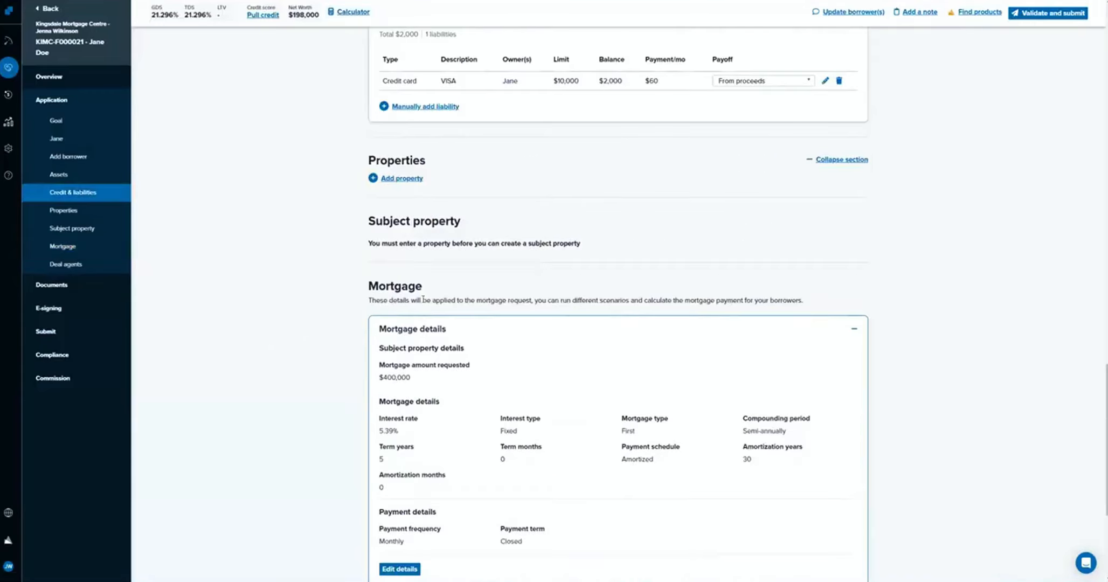
pyautogui.click(396, 178)
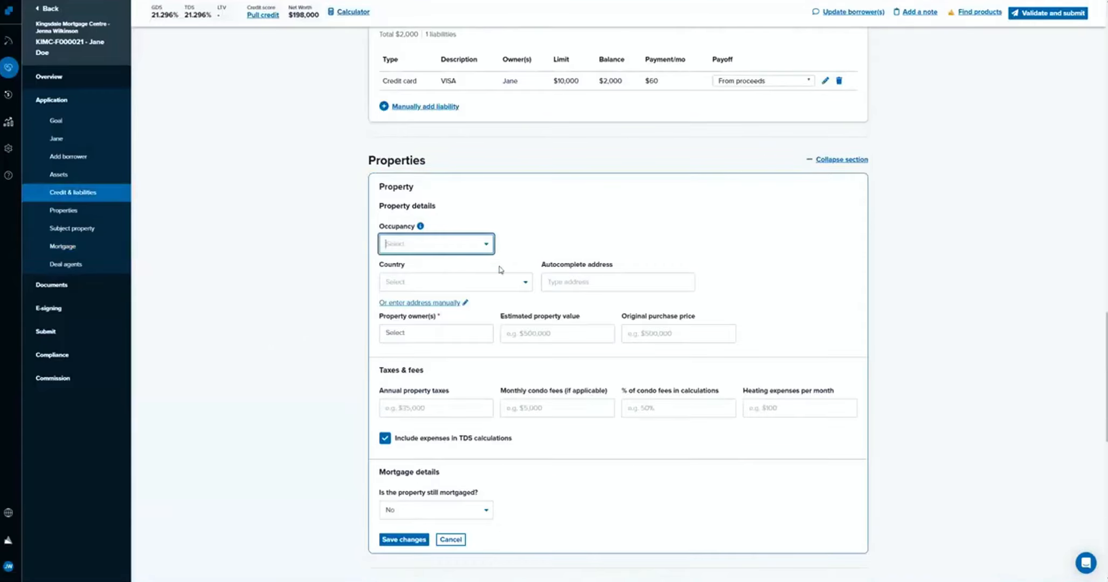
pyautogui.click(453, 247)
pyautogui.click(448, 266)
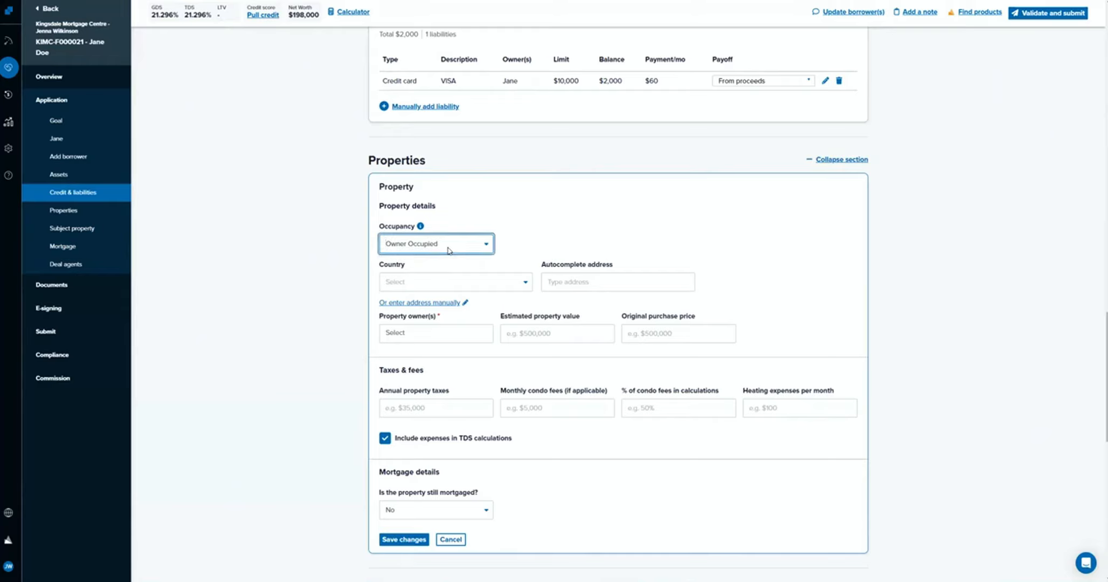
pyautogui.click(447, 249)
pyautogui.click(450, 280)
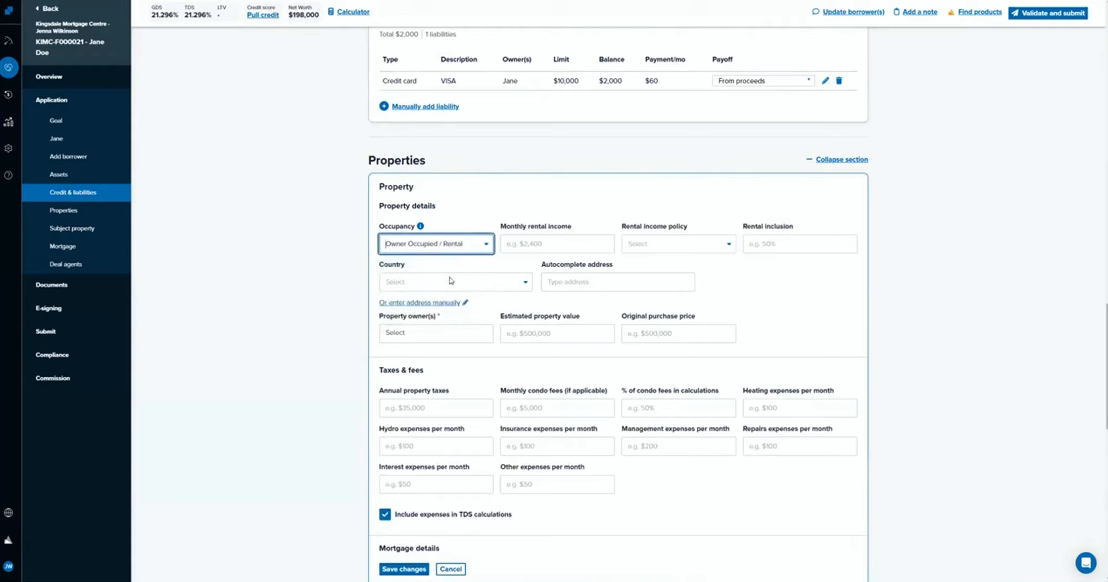
# Set the property's monthly rental income to $4,500, with the policy to reduce rental expense and add balance to gross income, at 50% inclusion.
pyautogui.click(569, 250)
pyautogui.write('4500')
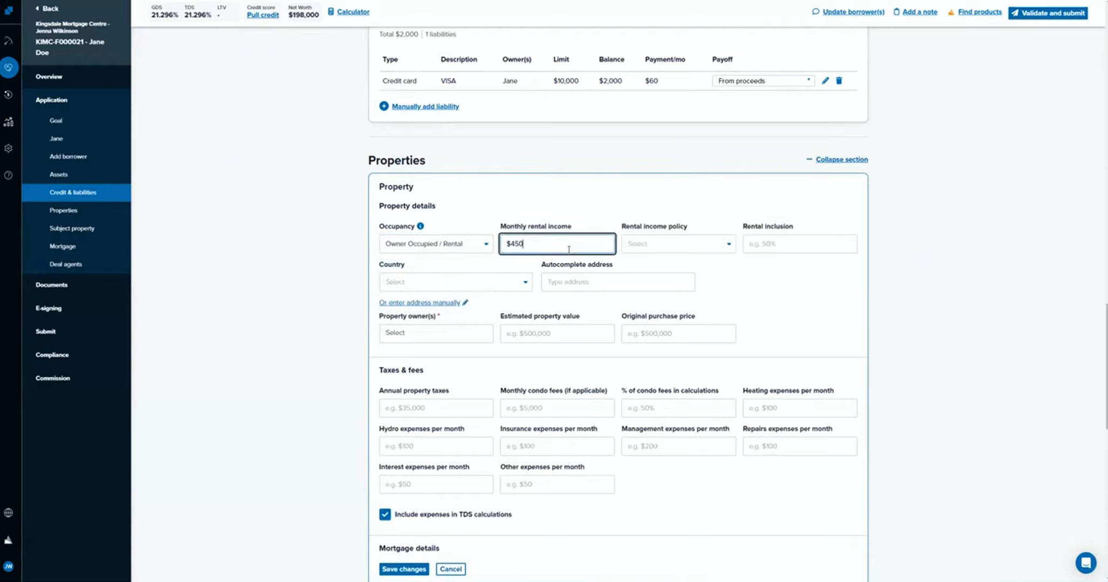
pyautogui.click(681, 246)
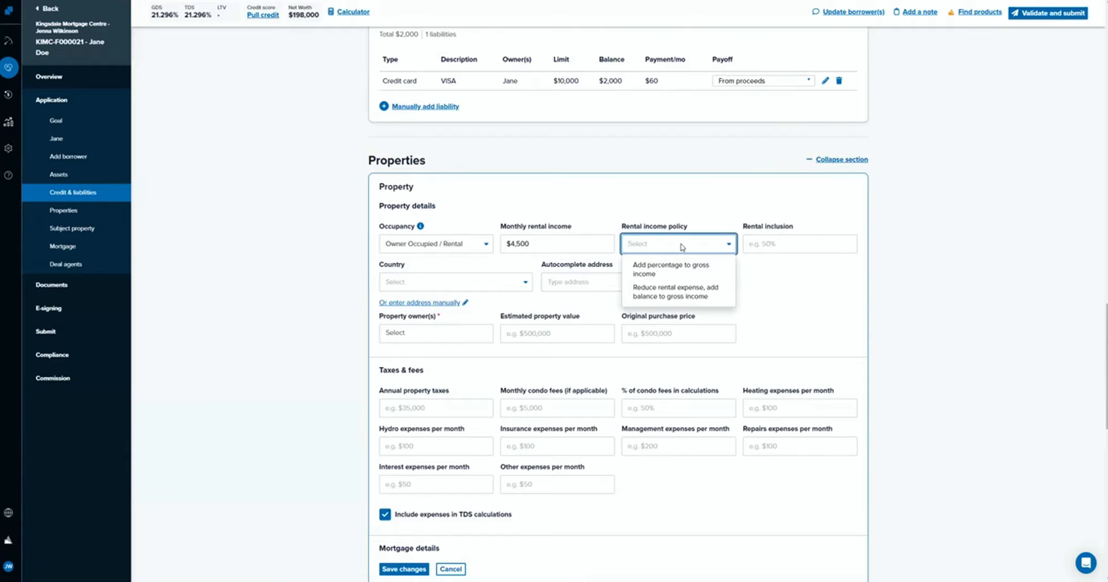
pyautogui.click(682, 297)
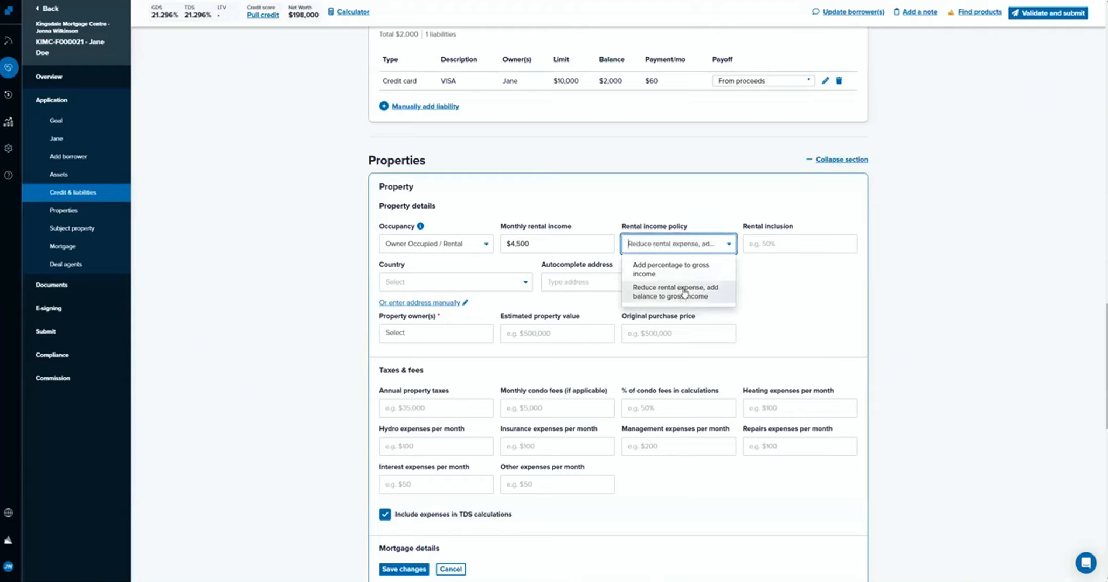
pyautogui.click(804, 240)
pyautogui.write('50')
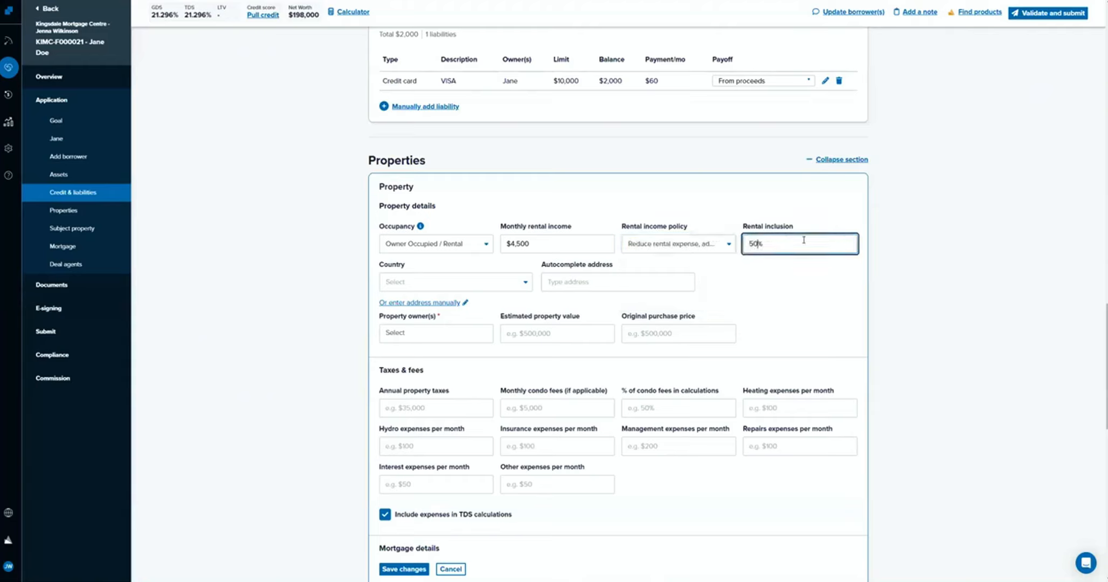
pyautogui.click(794, 290)
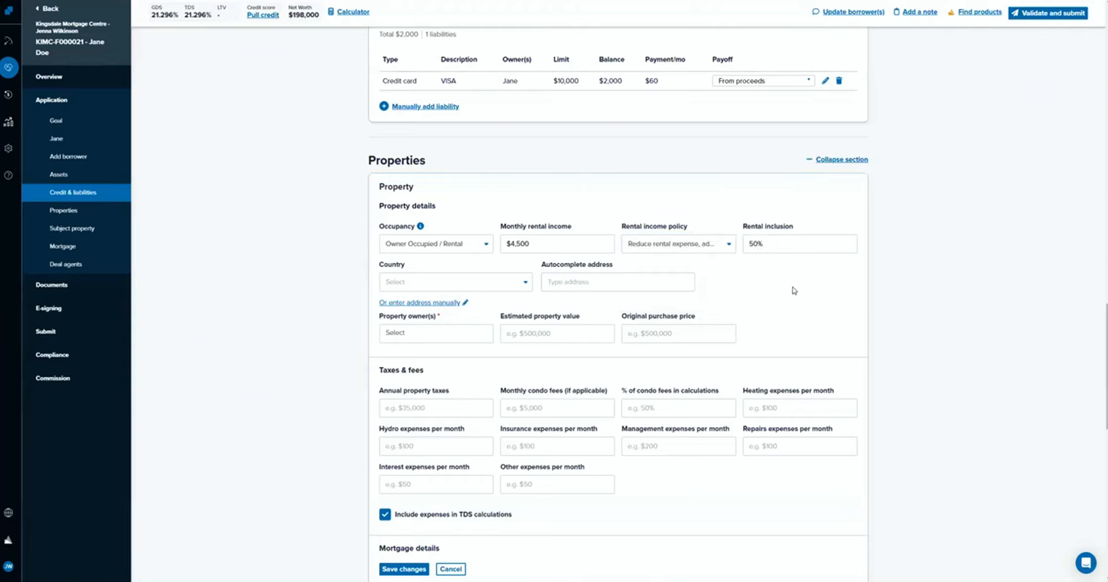
# Set the property's country to Canada and fill in its street address from an autocomplete suggestion.
pyautogui.click(405, 286)
pyautogui.click(427, 305)
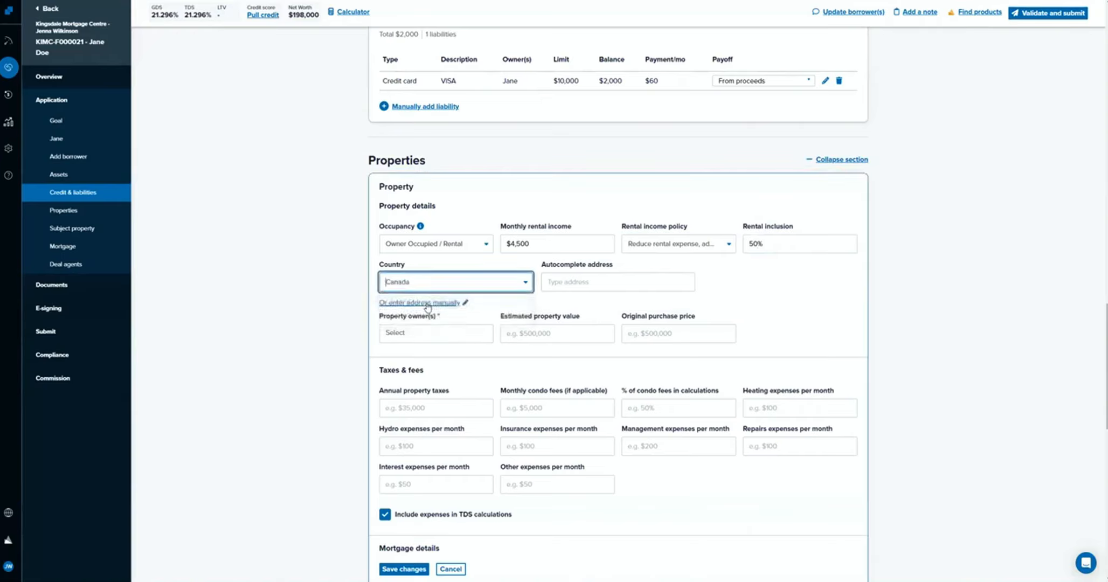
pyautogui.click(627, 281)
pyautogui.write('123')
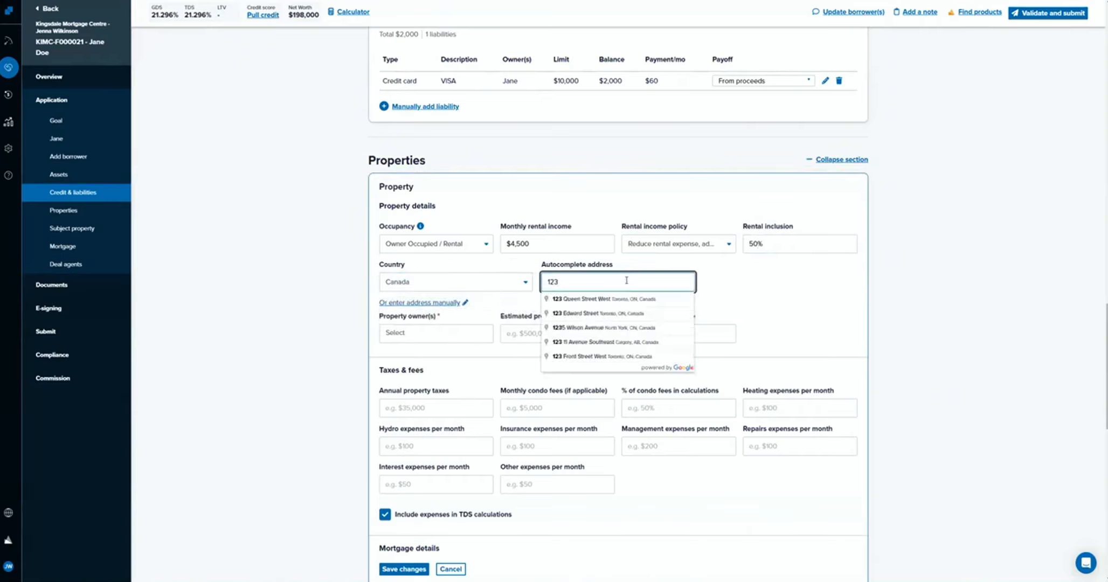
pyautogui.click(619, 312)
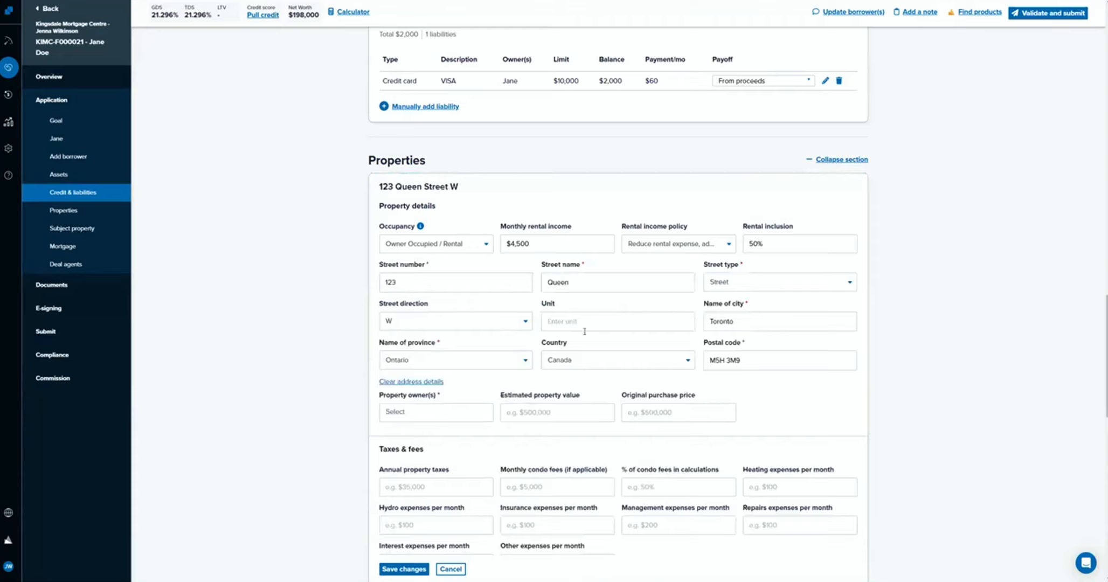
# Assign the borrower as the property's owner and set the estimated property value to $900,000.
pyautogui.click(414, 413)
pyautogui.click(412, 433)
pyautogui.click(509, 408)
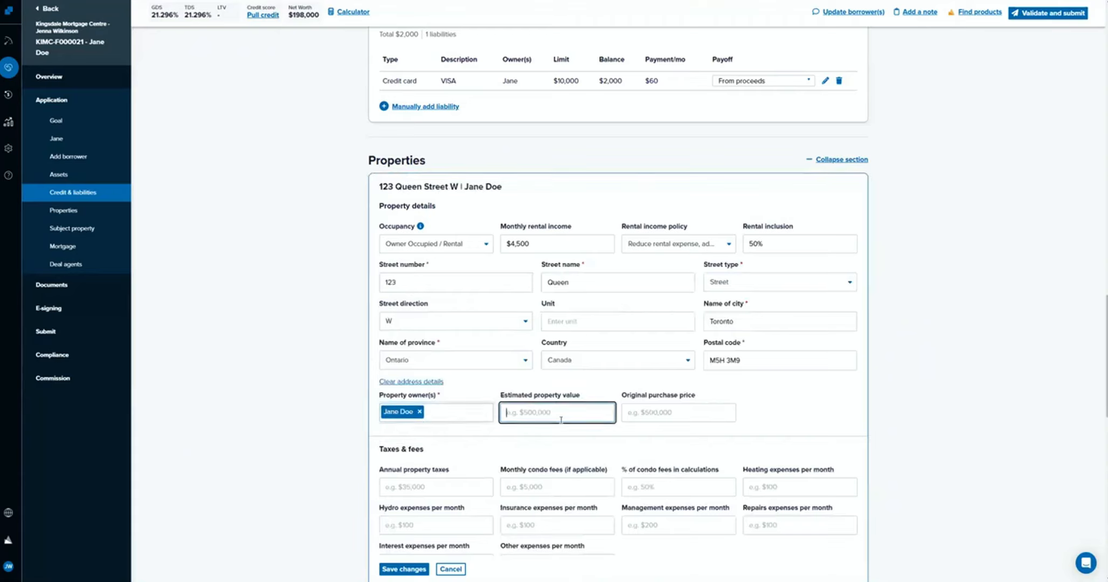
pyautogui.write('900,000')
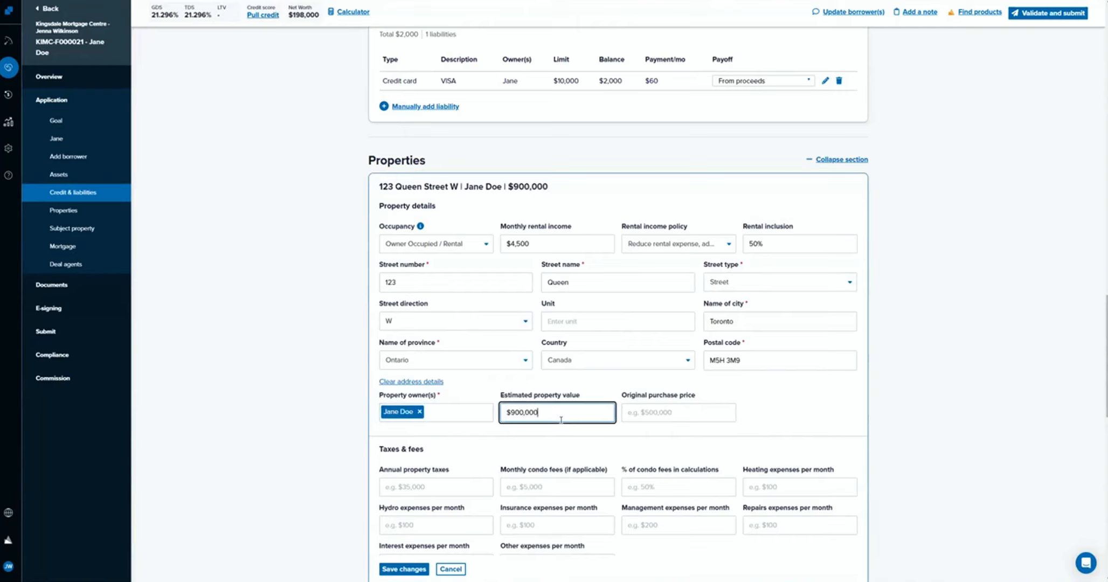
pyautogui.click(570, 442)
# Enter annual property taxes of $4,500 and heating expenses of $100 per month for the property.
pyautogui.scroll(-1, 582, 445)
pyautogui.scroll(-1, 585, 442)
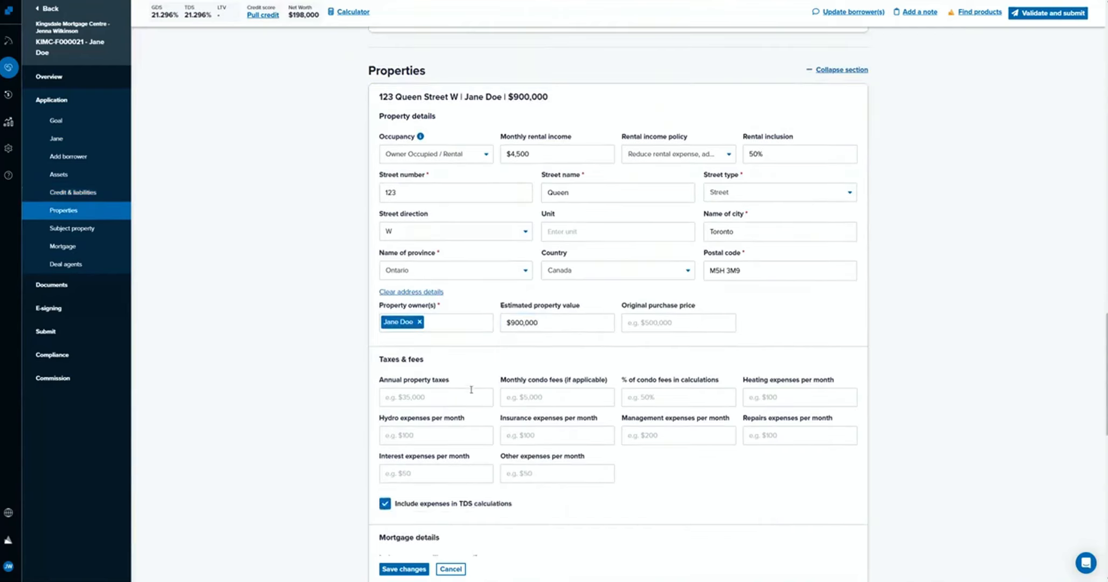
pyautogui.scroll(-1, 429, 388)
pyautogui.click(405, 353)
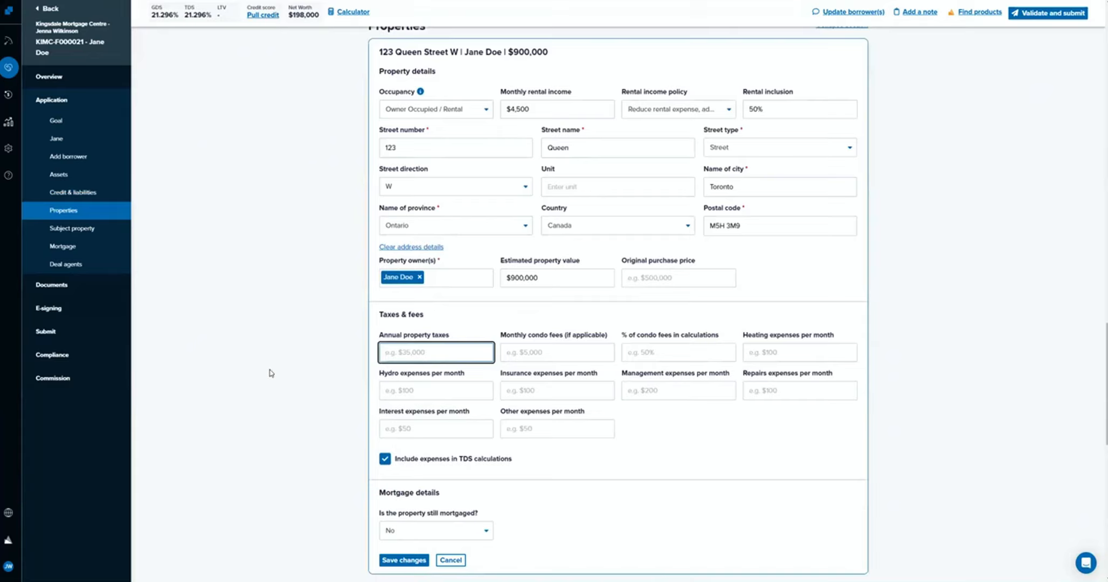
pyautogui.write('50')
pyautogui.press('BackSpace')
pyautogui.press('BackSpace')
pyautogui.write('4500')
pyautogui.click(751, 352)
pyautogui.write('100')
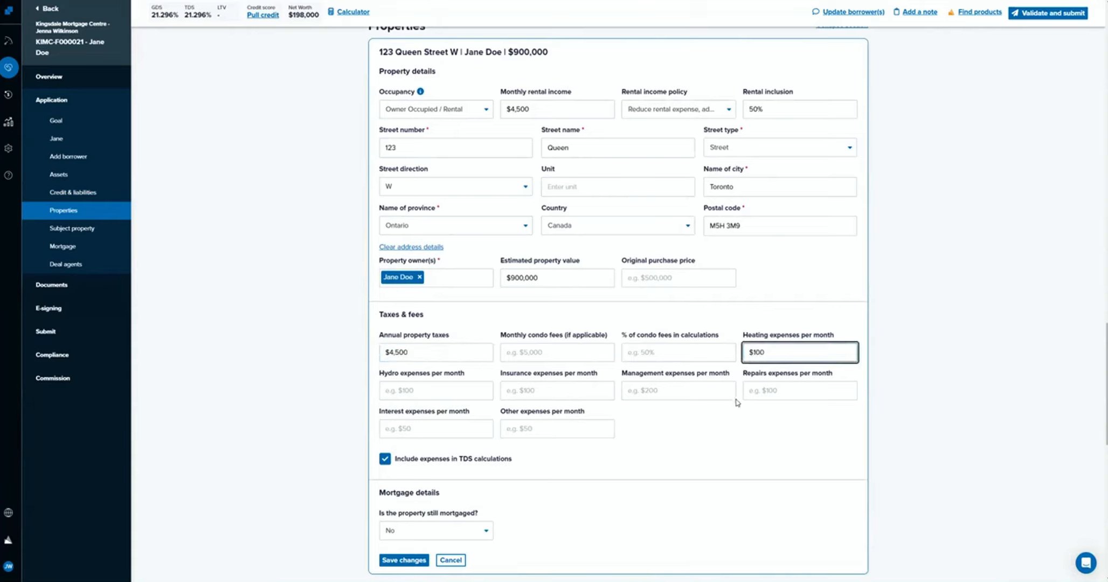
pyautogui.click(728, 420)
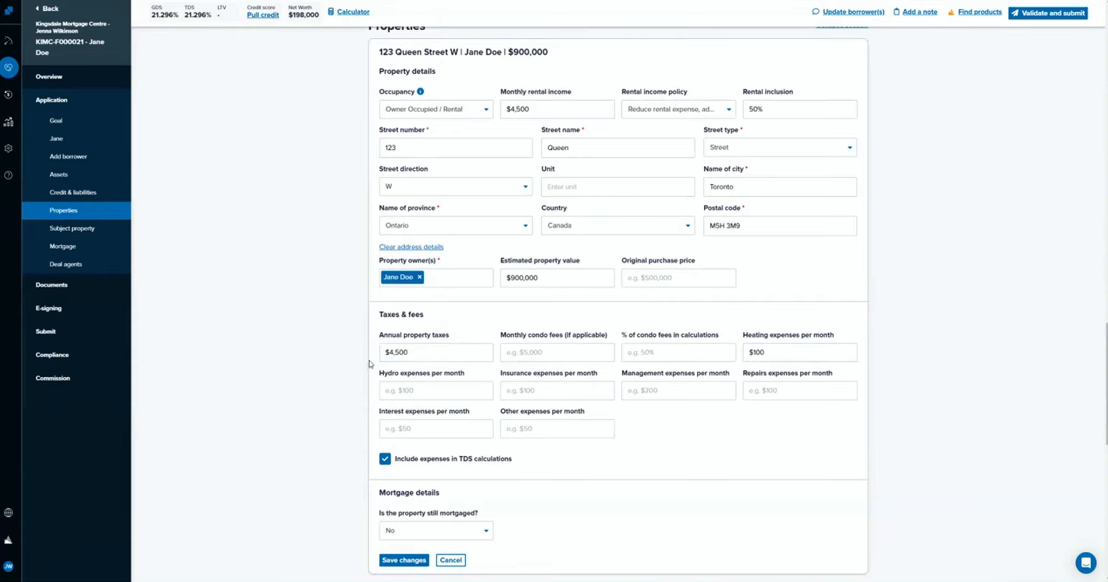
# Mark the property as still mortgaged and give the first mortgage a 4.5% rate and a 5-year term.
pyautogui.scroll(-3, 435, 509)
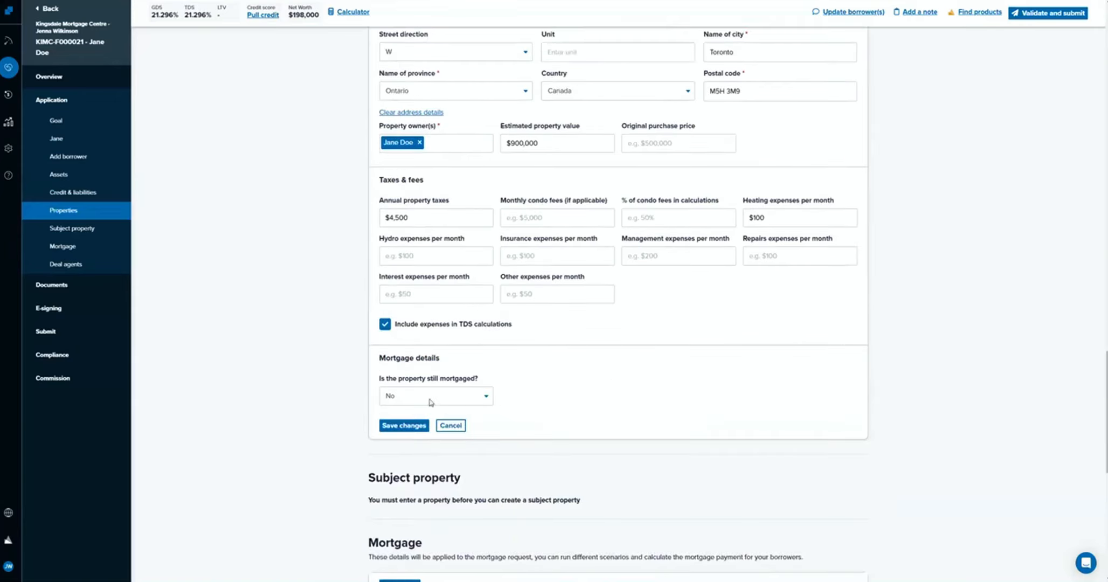
pyautogui.click(440, 393)
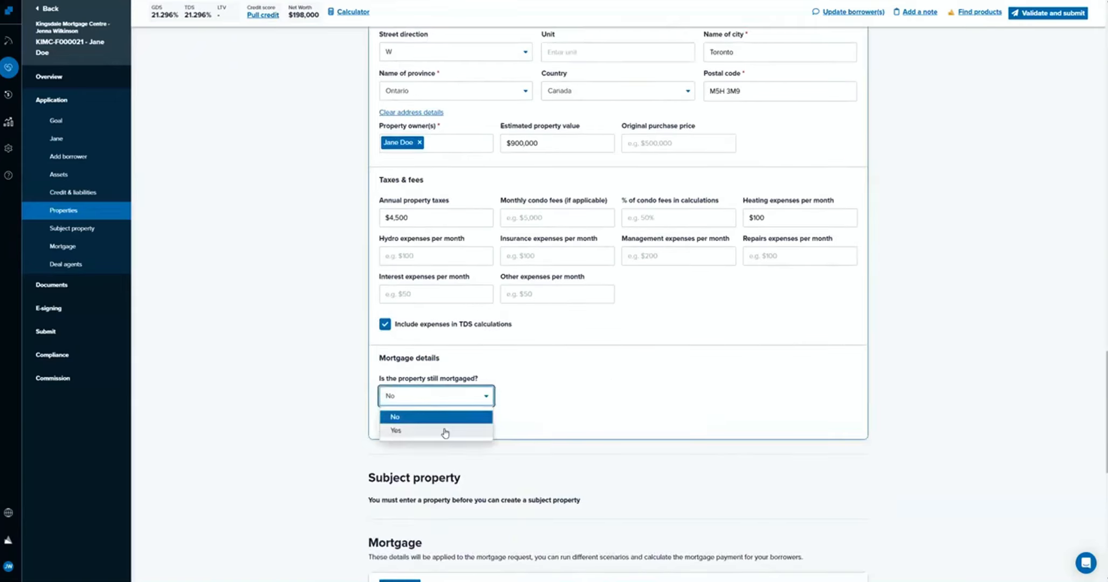
pyautogui.click(445, 432)
pyautogui.scroll(-2, 436, 410)
pyautogui.click(428, 377)
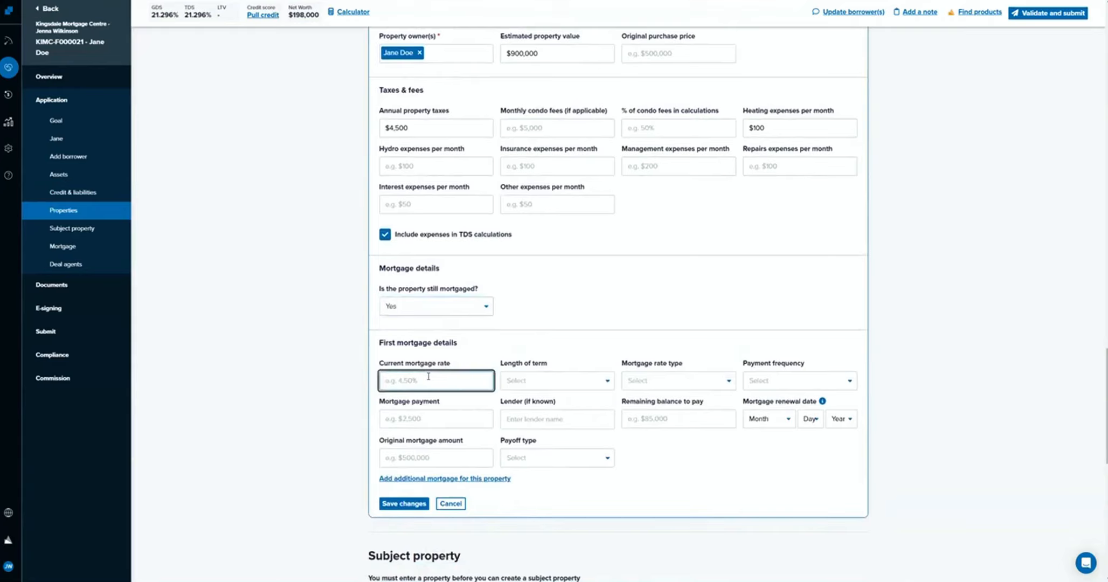
pyautogui.write('4.5')
pyautogui.click(531, 380)
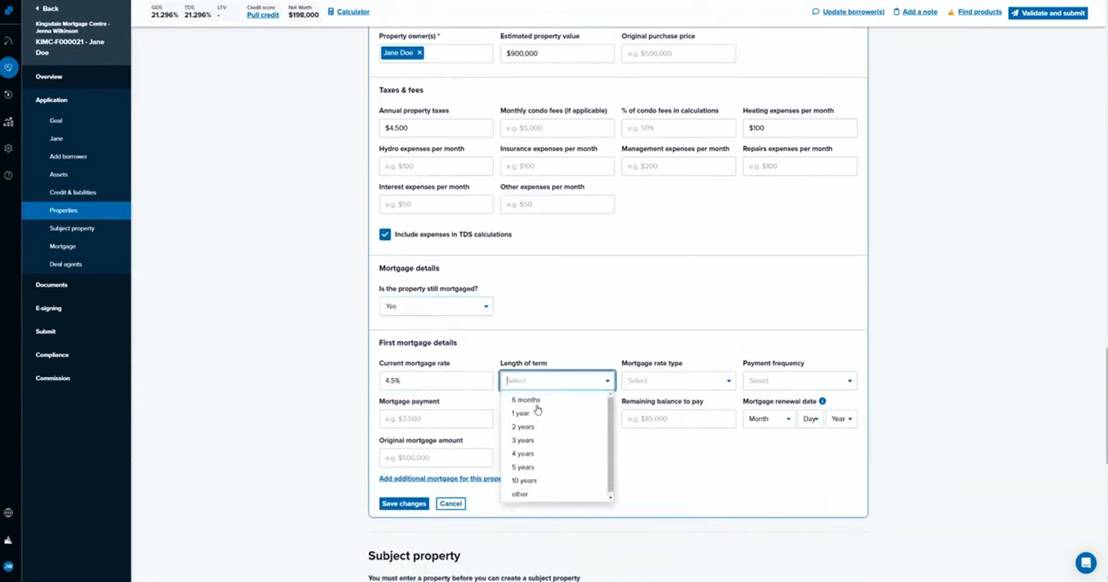
pyautogui.click(575, 467)
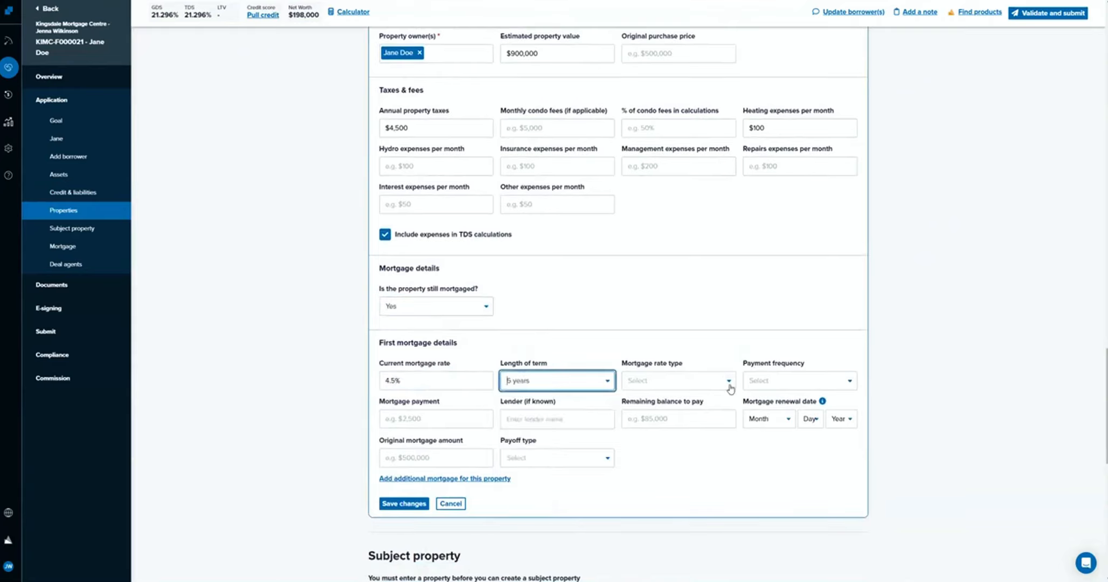
# Set the first mortgage to a Fixed rate type with a $1,200 payment made Bi-weekly.
pyautogui.click(729, 381)
pyautogui.click(638, 400)
pyautogui.click(798, 381)
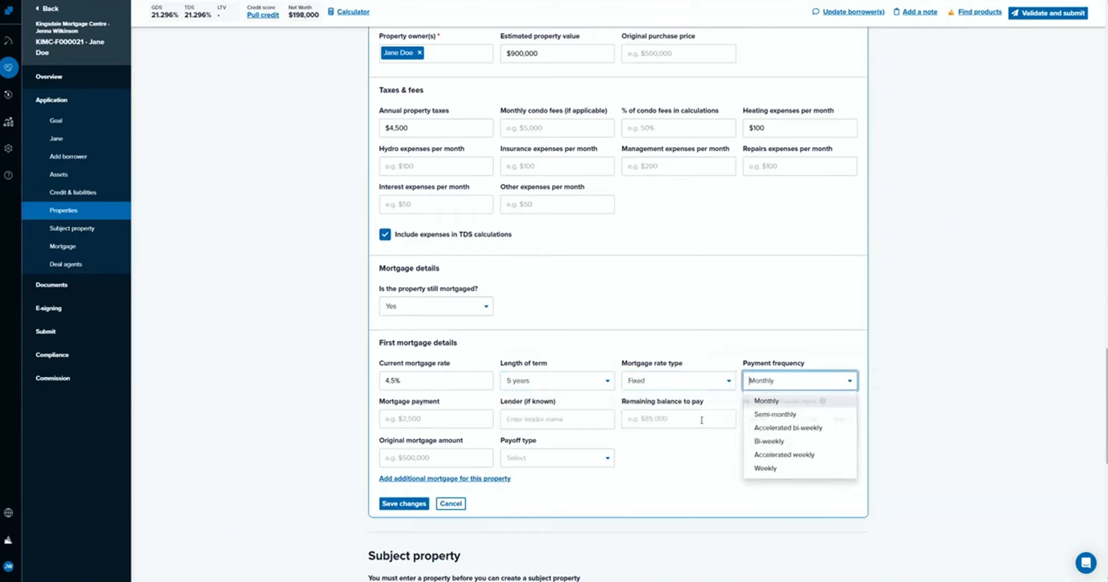
pyautogui.click(767, 401)
pyautogui.click(398, 415)
pyautogui.write('1200')
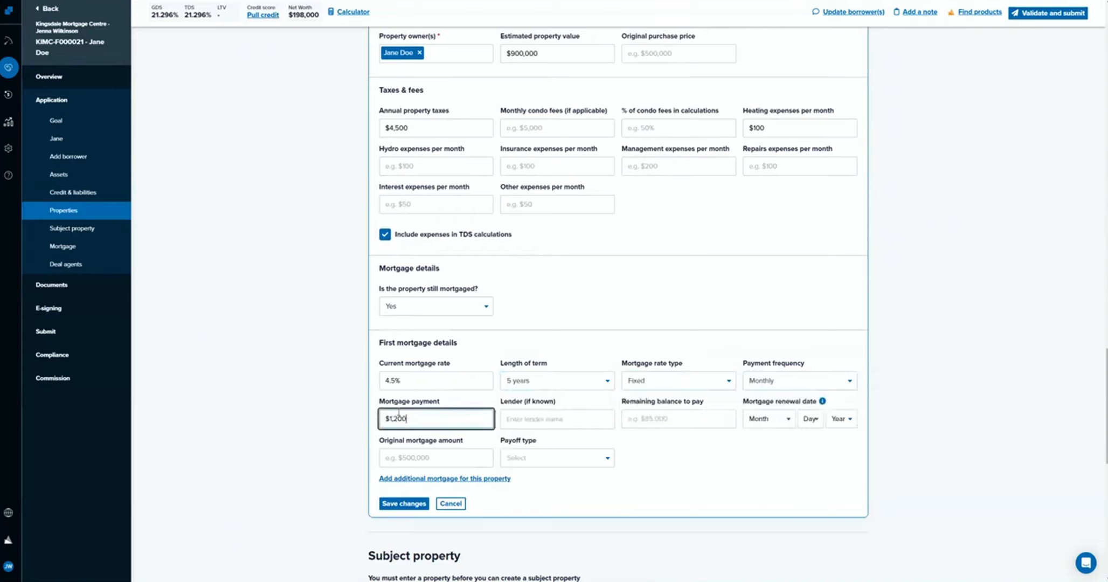
pyautogui.click(785, 381)
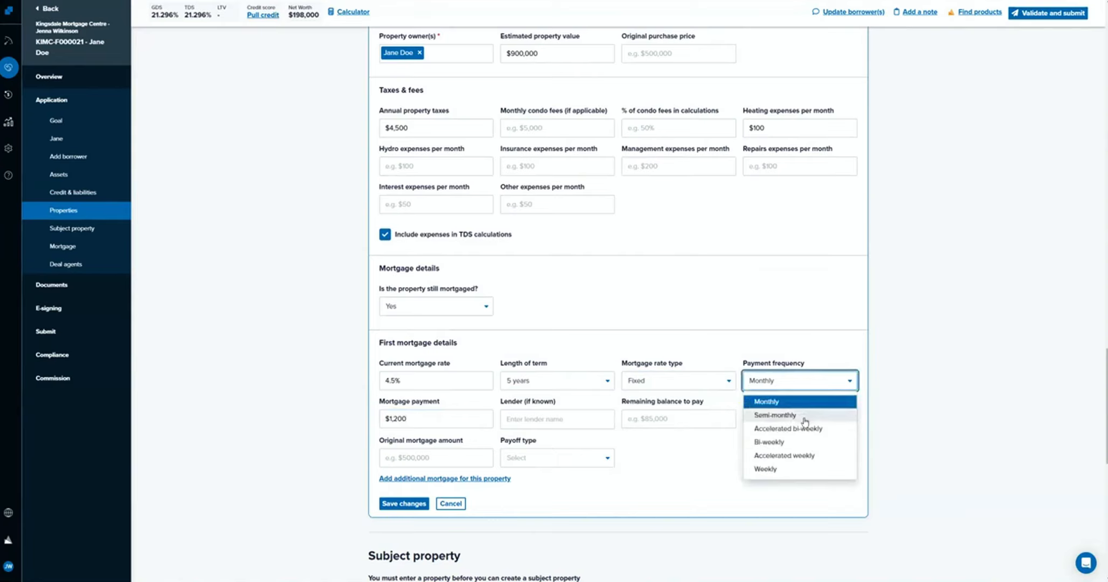
pyautogui.click(808, 443)
# Enter TD as the first mortgage's lender and $200,000 as the remaining balance to pay.
pyautogui.click(515, 418)
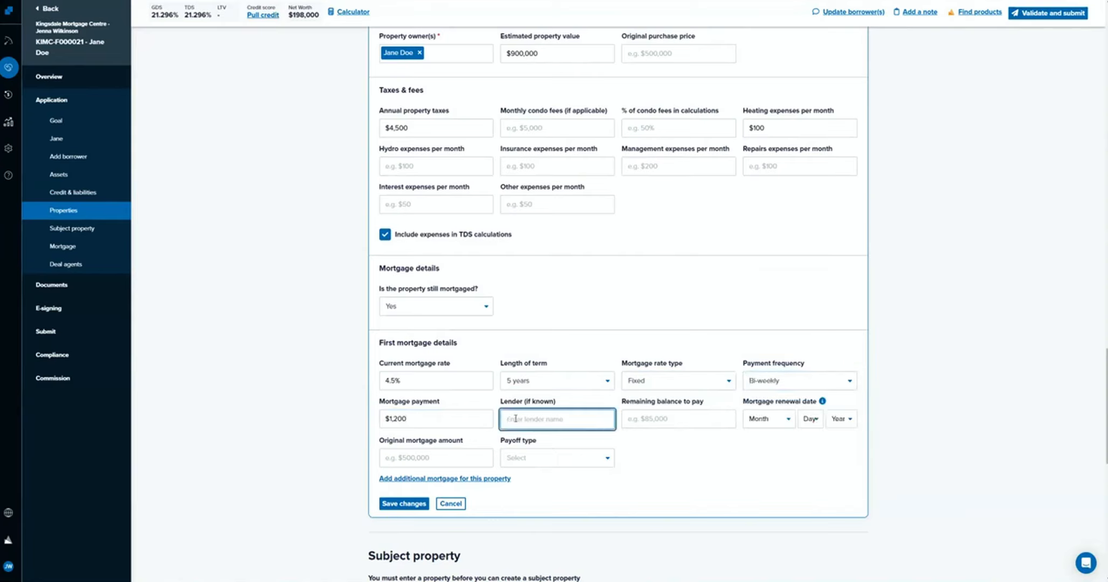
pyautogui.write('TD')
pyautogui.click(697, 418)
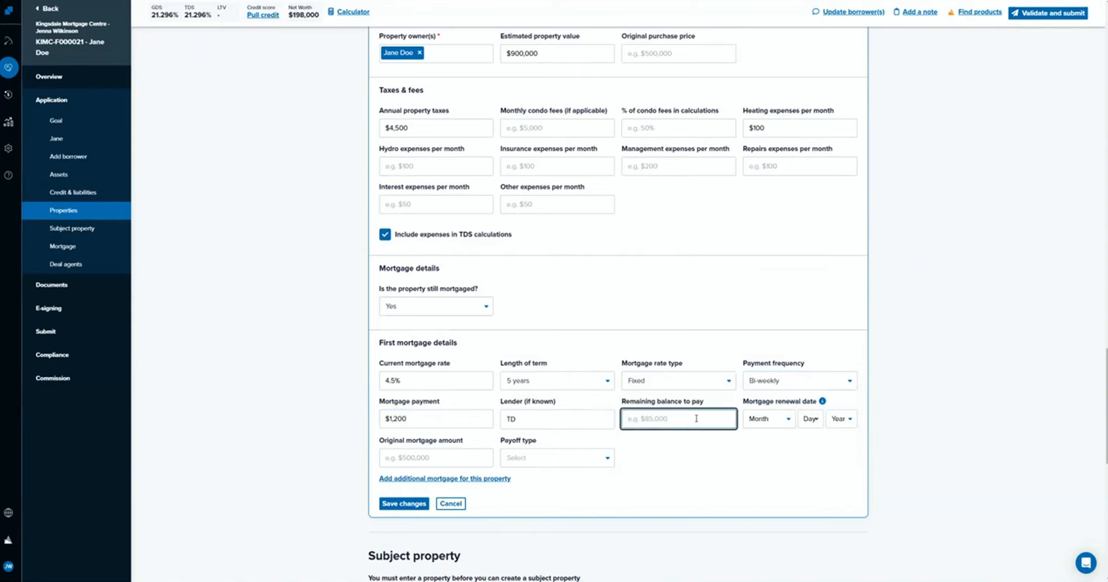
pyautogui.write('2000000')
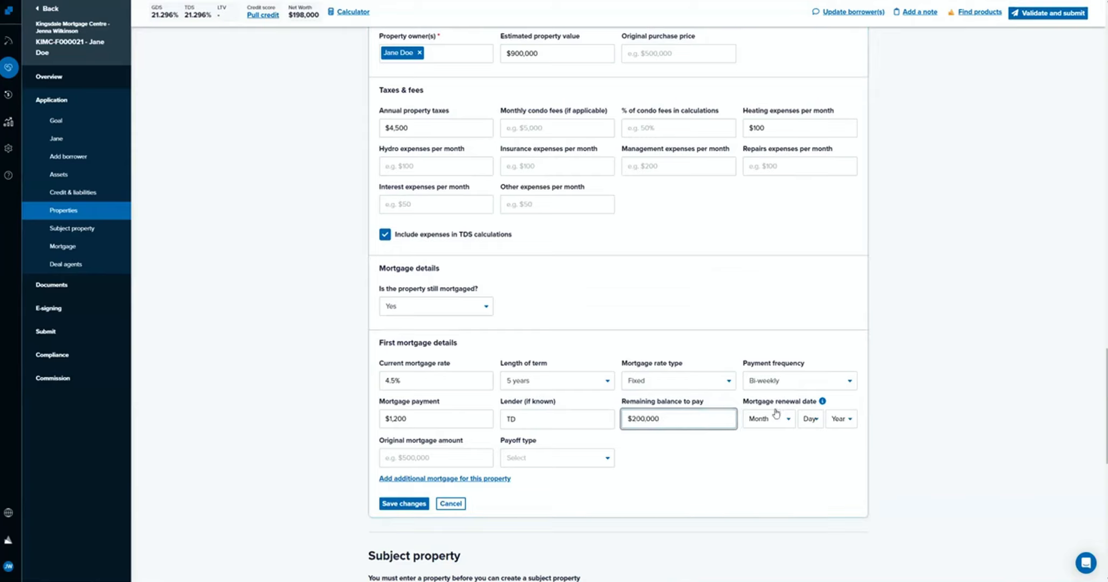
# Set the first mortgage's renewal date to July 1, 2024.
pyautogui.click(776, 415)
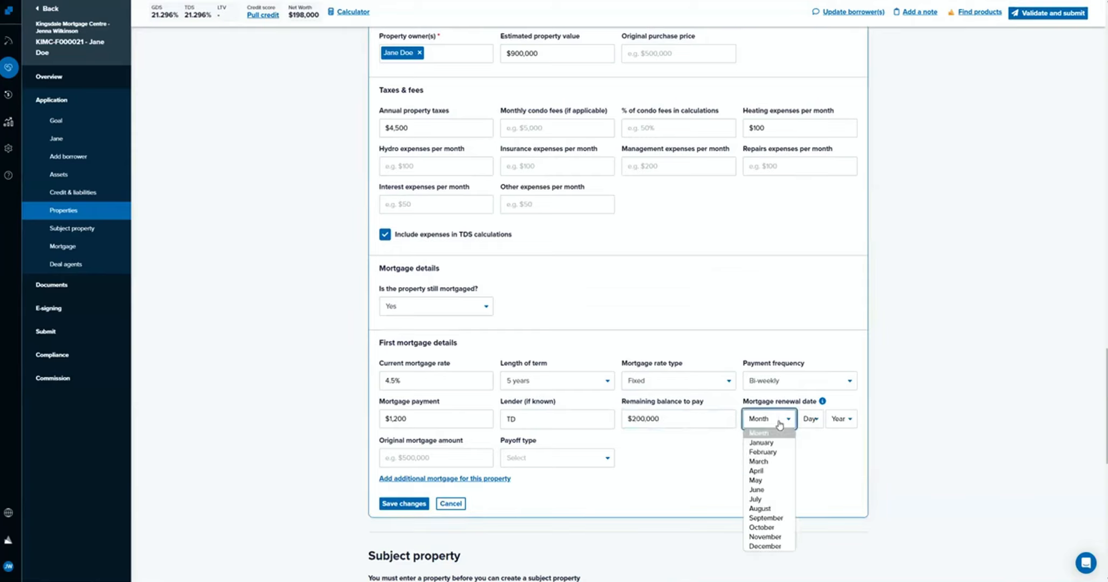
pyautogui.click(781, 499)
pyautogui.click(810, 419)
pyautogui.click(811, 238)
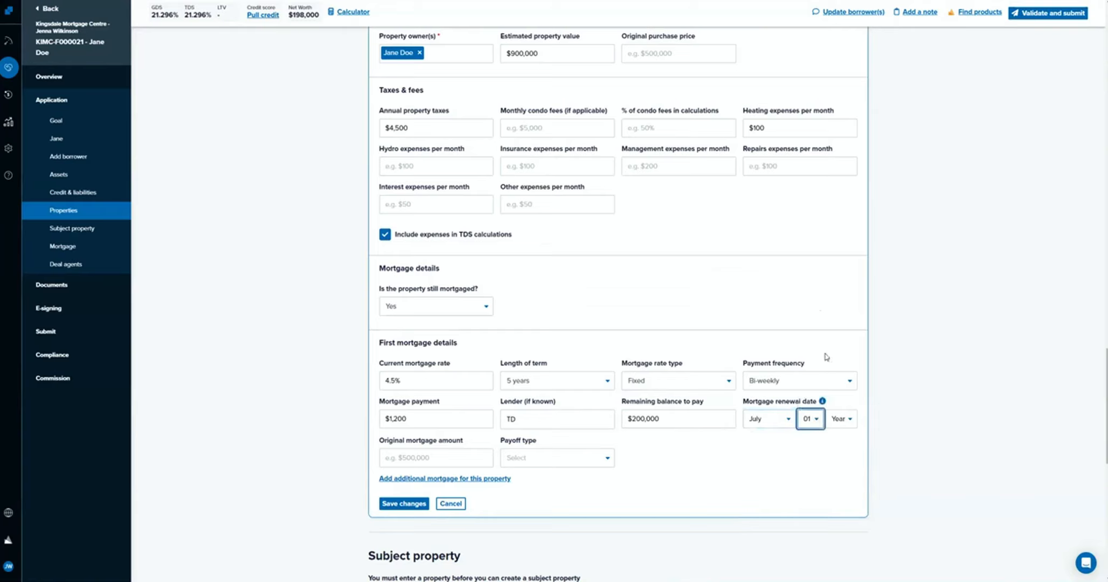
pyautogui.click(839, 419)
pyautogui.click(845, 436)
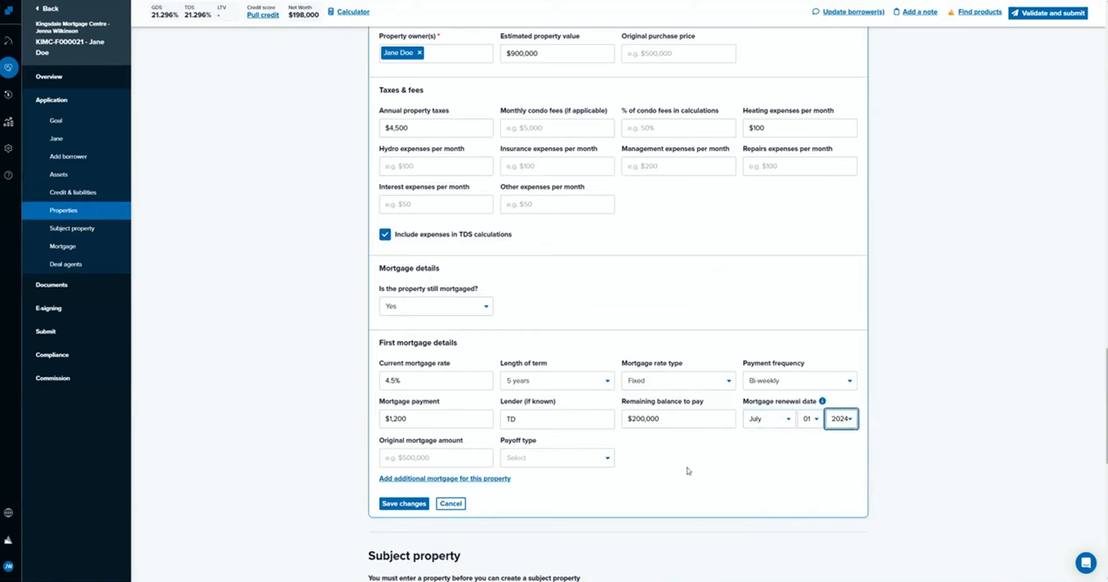
# Enter an original mortgage amount of $300,000 with payoff From proceeds, and save the property.
pyautogui.click(442, 457)
pyautogui.write('3000000')
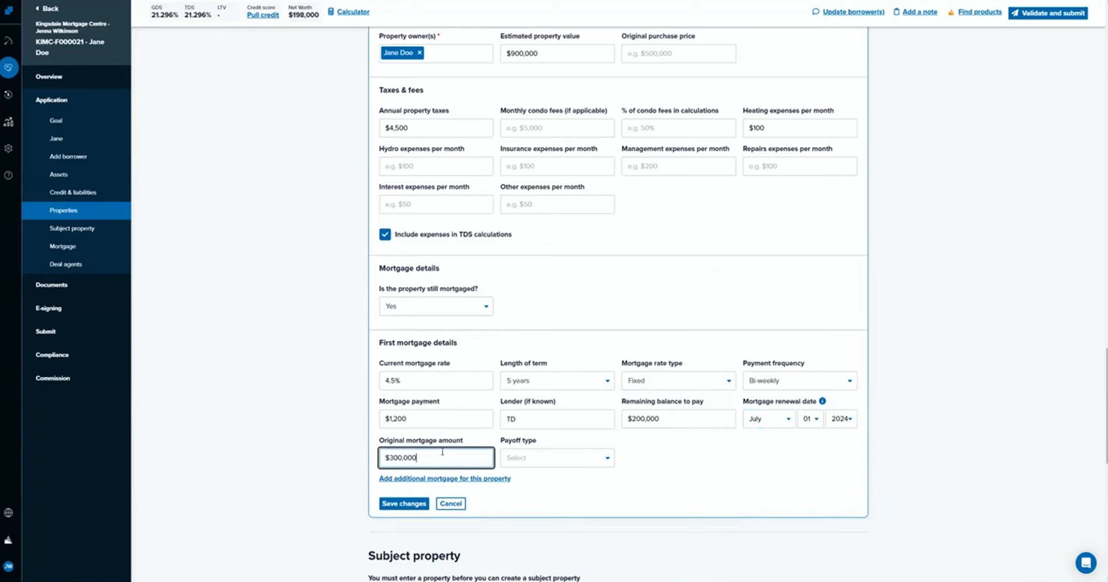
pyautogui.click(577, 456)
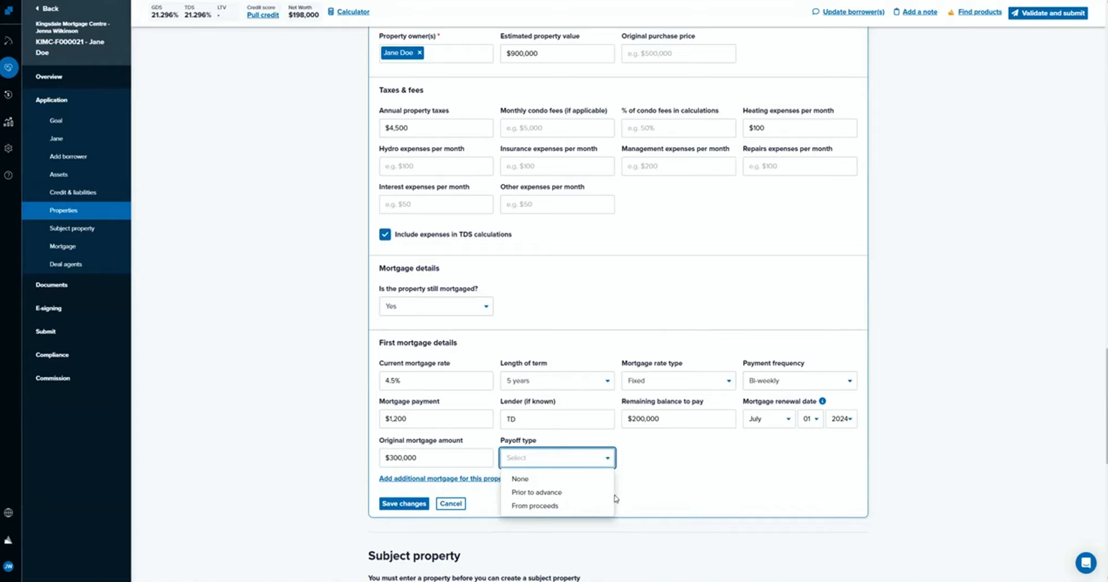
pyautogui.click(590, 509)
pyautogui.click(399, 504)
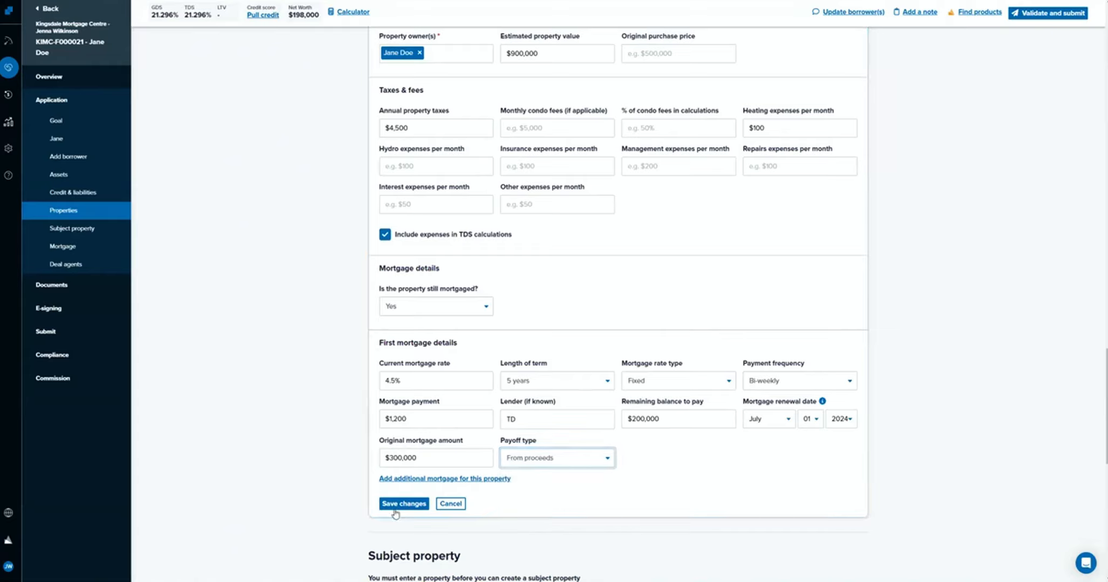
# Edit the subject property details and select the newly saved owner-occupied rental as the subject property.
pyautogui.scroll(5, 487, 334)
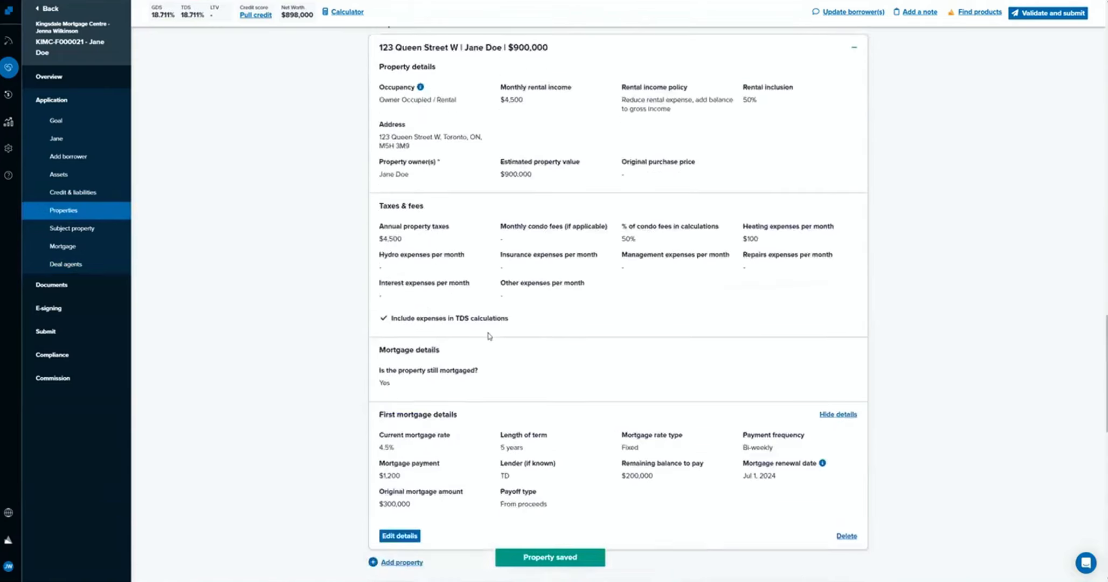
pyautogui.scroll(-3, 487, 329)
pyautogui.scroll(-4, 486, 327)
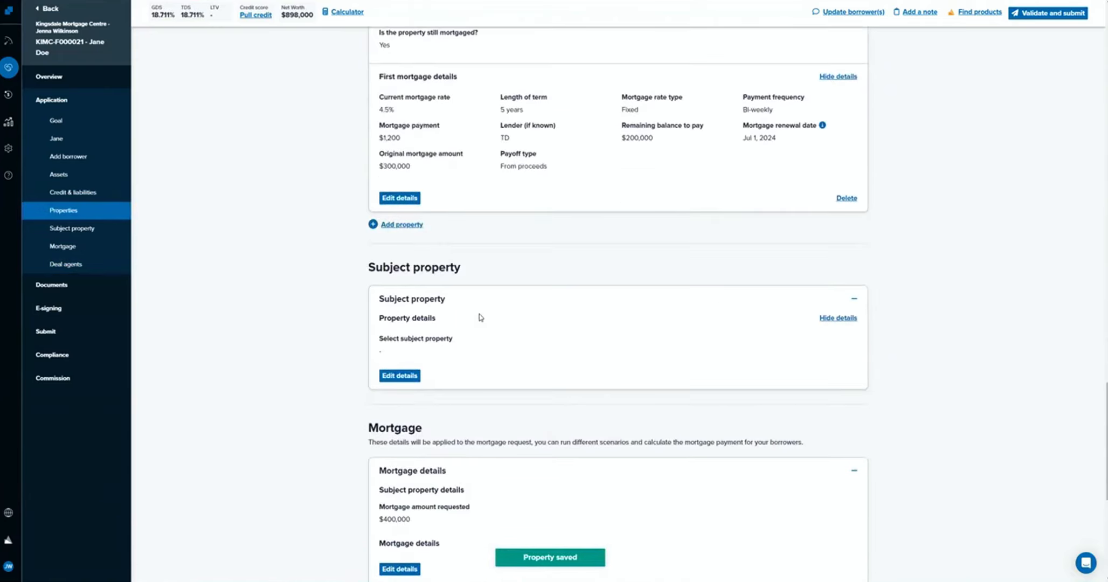
pyautogui.click(399, 375)
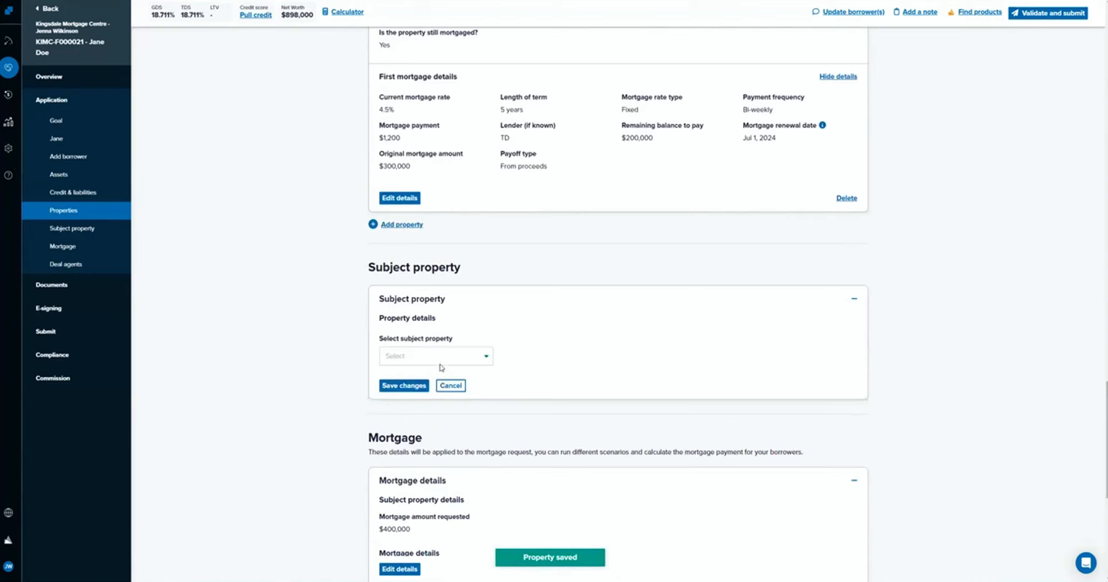
pyautogui.click(439, 356)
pyautogui.click(443, 377)
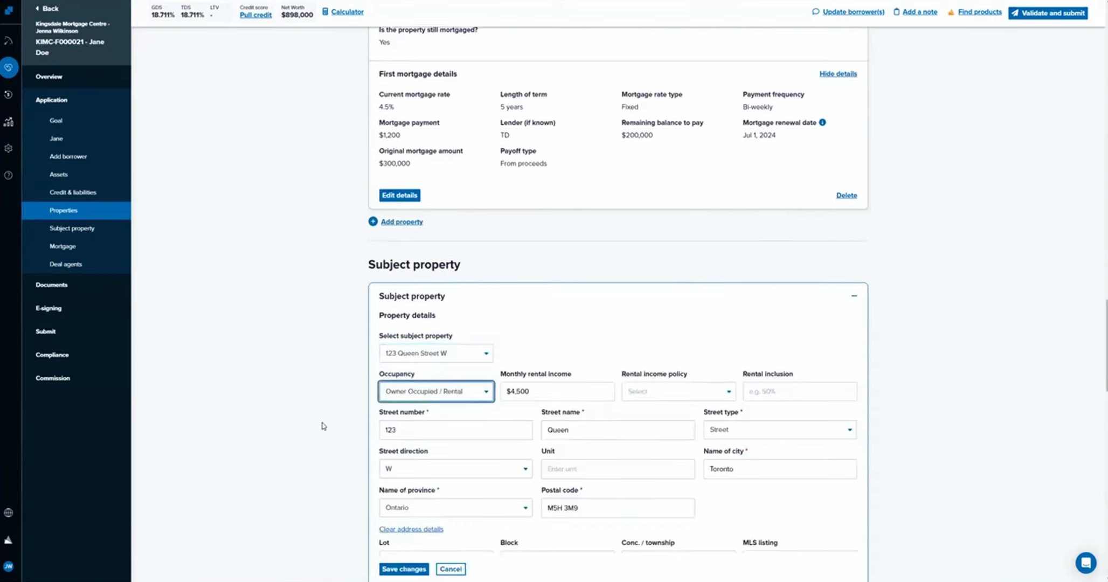
# Save the changes to the subject property details.
pyautogui.scroll(-5, 322, 431)
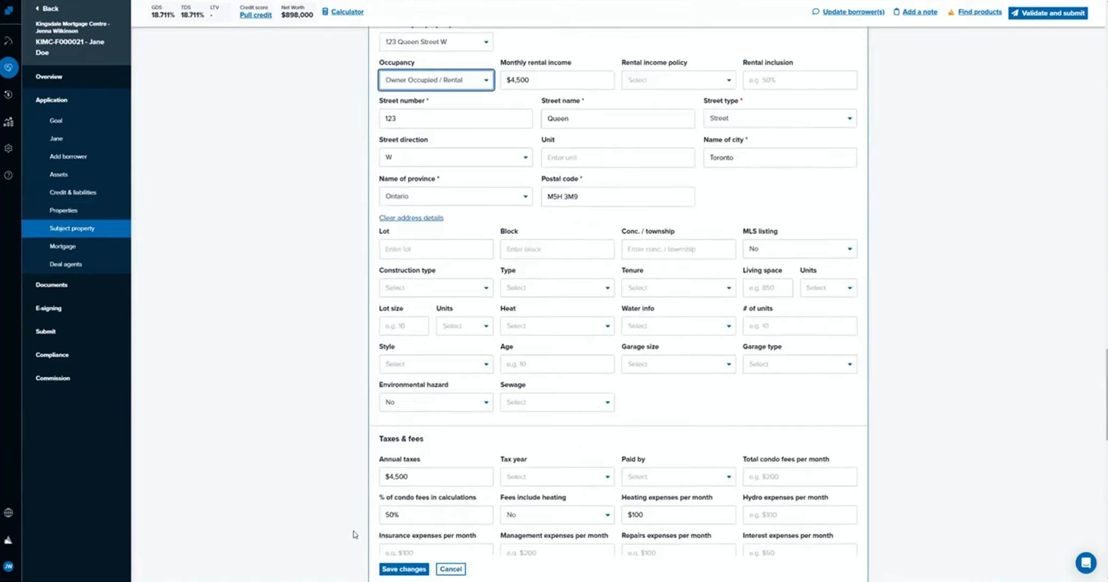
pyautogui.click(414, 570)
# In the mortgage's qualifying details, set subject rental income to Add percentage to gross income with a 50% rental inclusion.
pyautogui.scroll(-10, 339, 408)
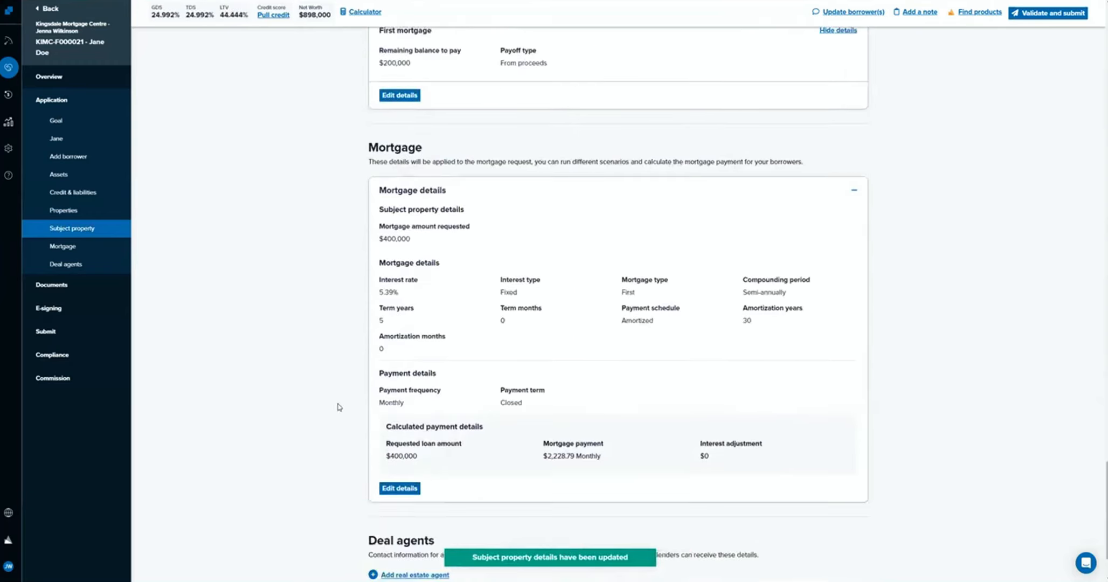
pyautogui.click(418, 489)
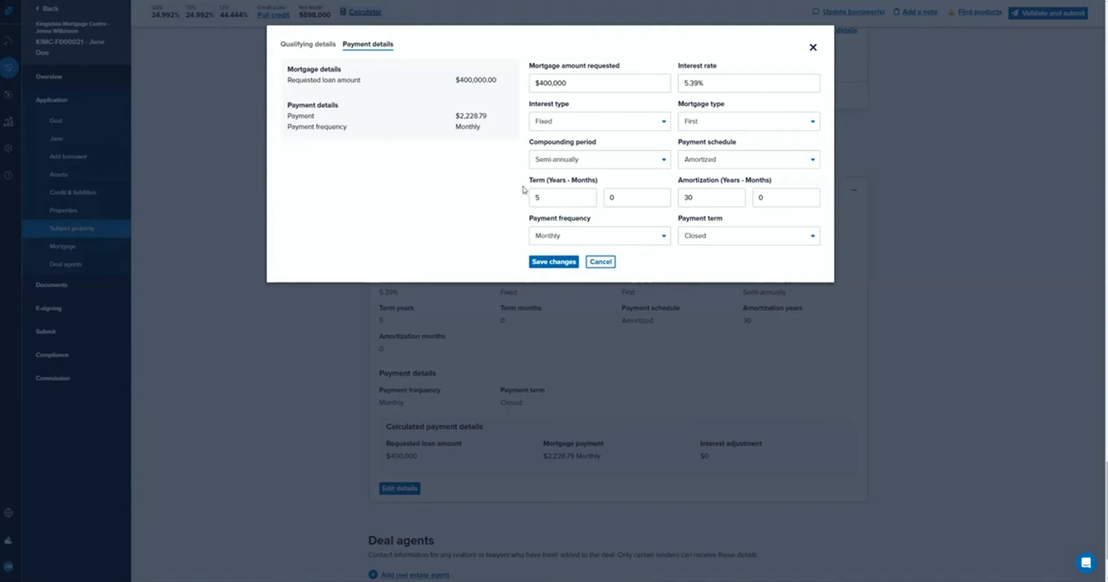
pyautogui.click(325, 45)
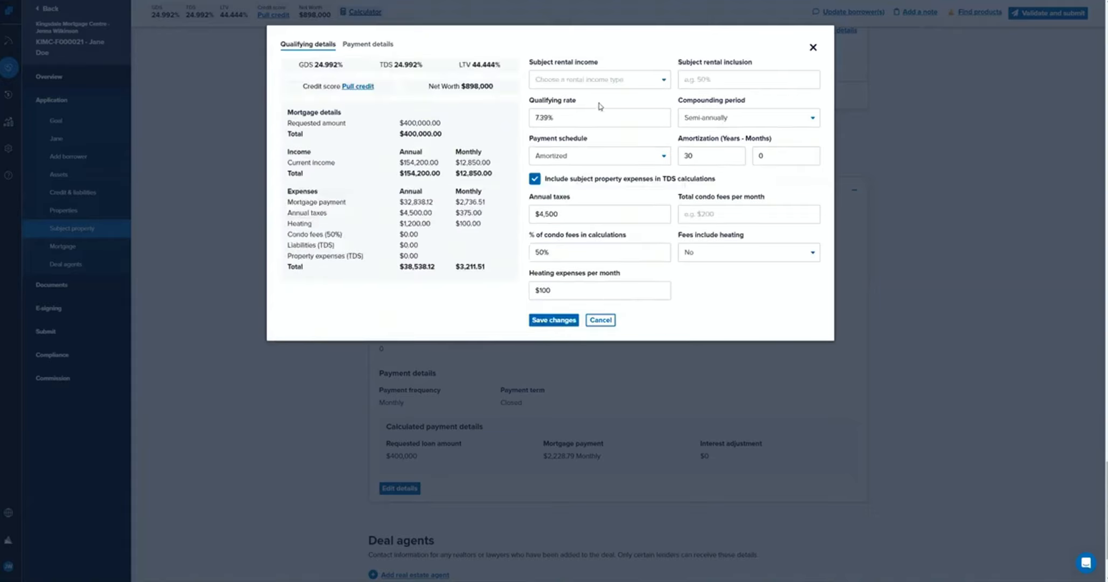
pyautogui.click(575, 80)
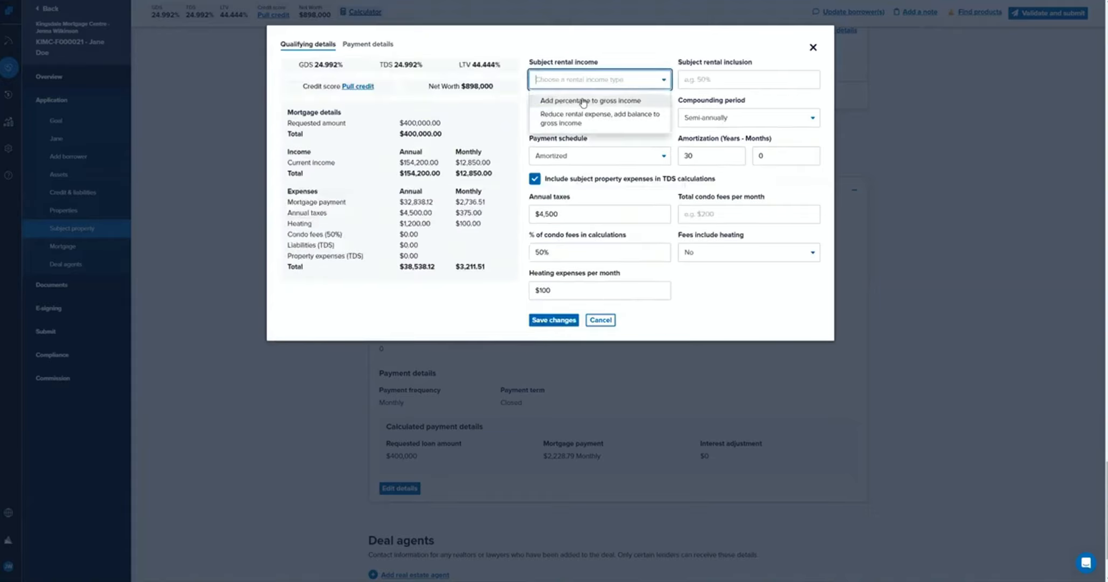
pyautogui.click(583, 101)
pyautogui.click(716, 77)
pyautogui.write('50')
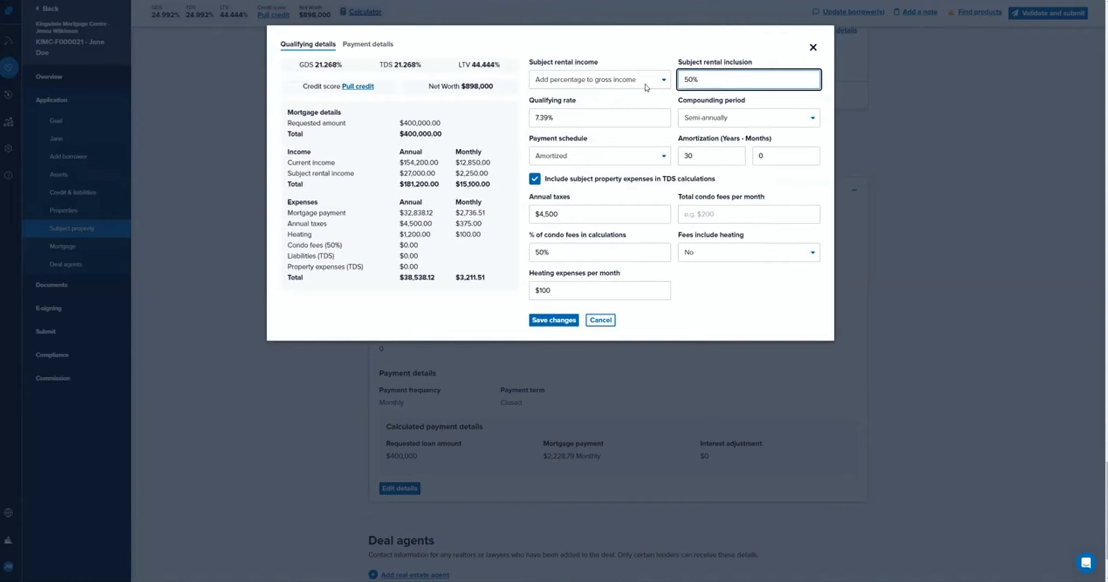
# Change the subject rental income treatment to reduce rental expense and add the balance to gross income, and save the qualifying details.
pyautogui.click(599, 79)
pyautogui.click(609, 113)
pyautogui.click(690, 308)
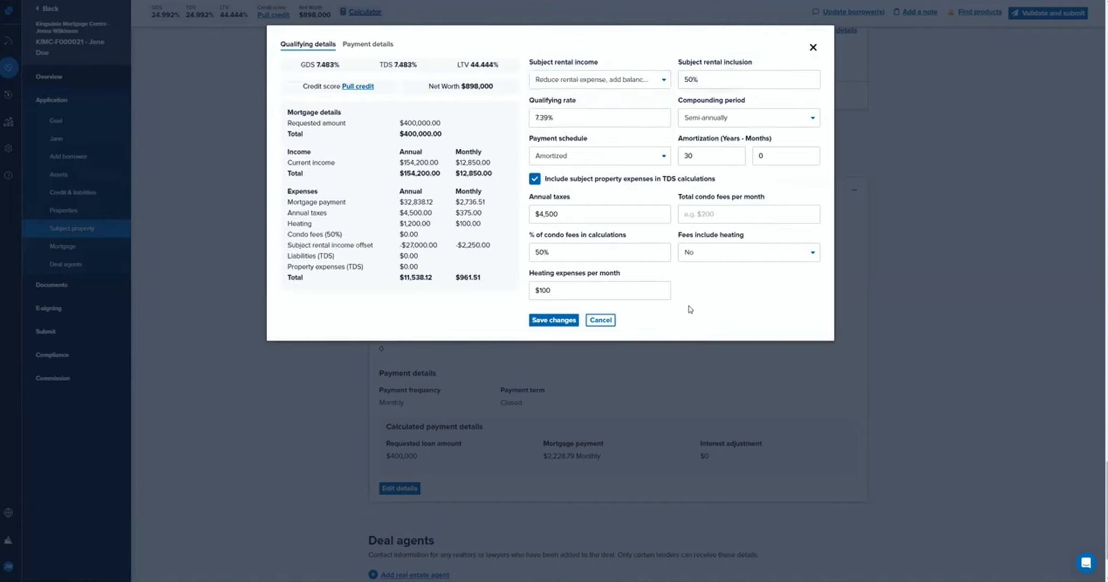
pyautogui.click(561, 321)
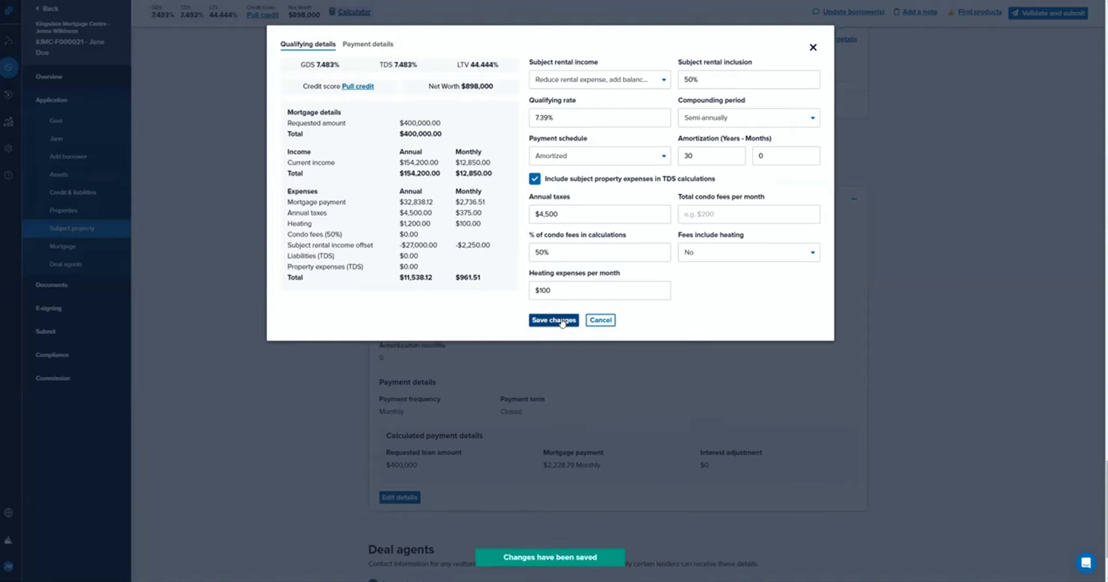
# Try to set the mortgage's interest rate to 5% in the payment details.
pyautogui.click(351, 43)
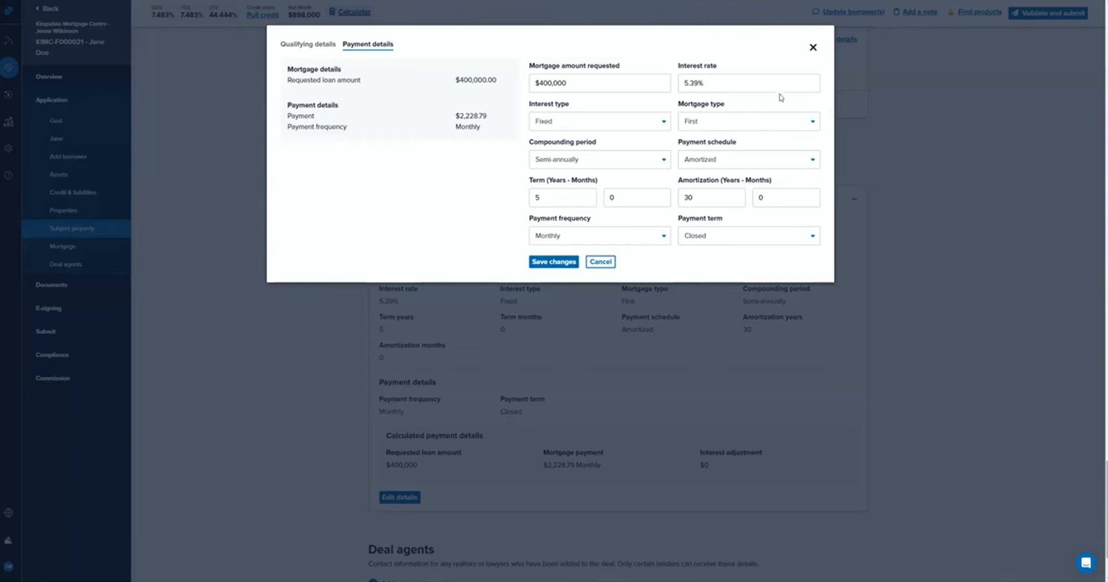
pyautogui.click(755, 87)
pyautogui.hotkey('ctrl', 'a')
pyautogui.write('5')
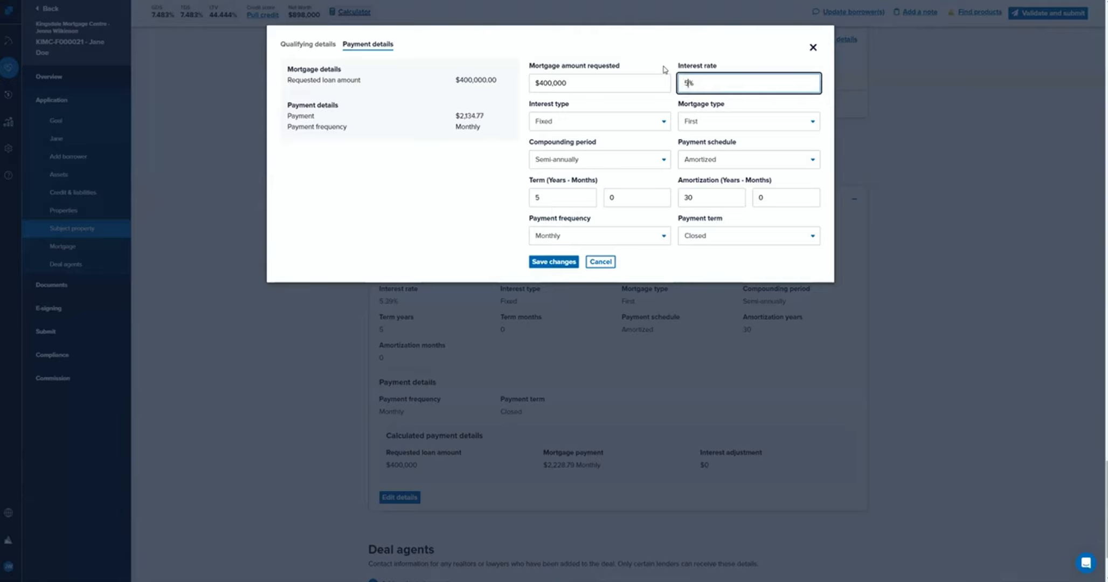
pyautogui.click(399, 221)
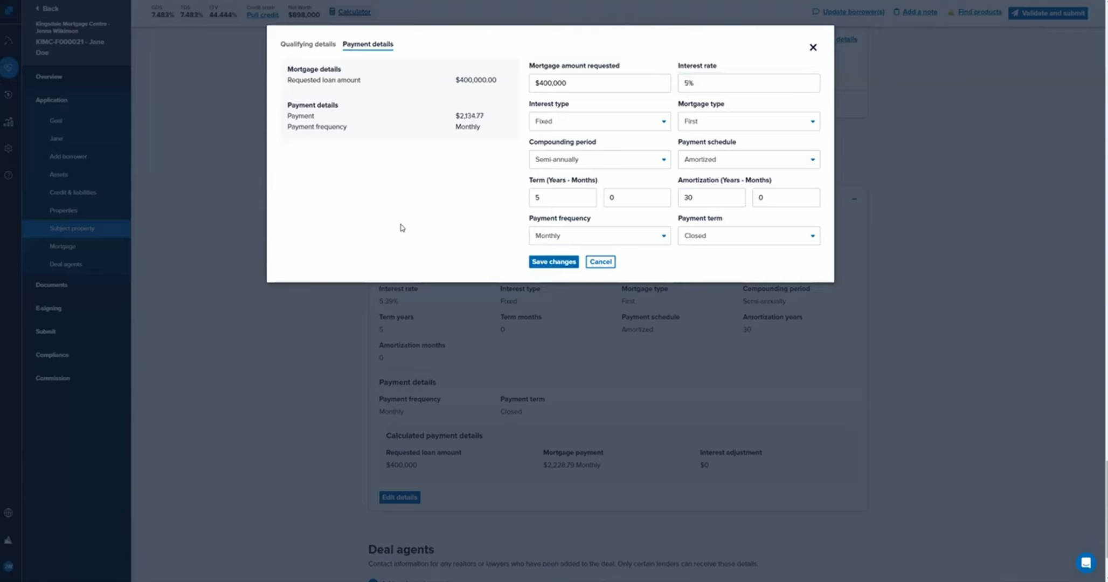
# Set the mortgage's qualifying rate to 7% and save the qualifying details.
pyautogui.click(286, 48)
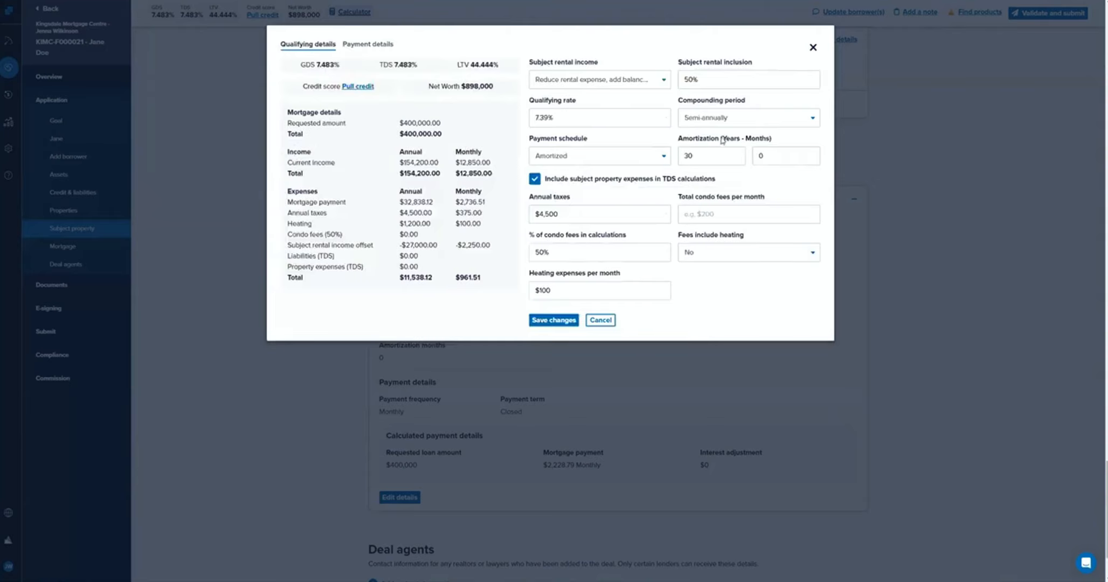
pyautogui.click(566, 321)
pyautogui.doubleClick(559, 120)
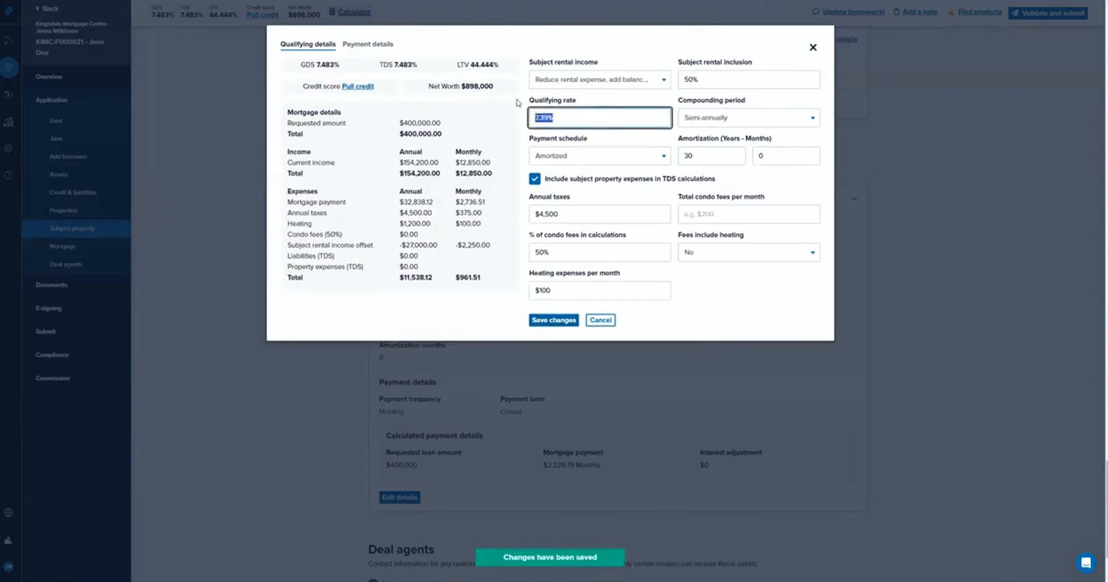
pyautogui.write('7')
pyautogui.click(551, 321)
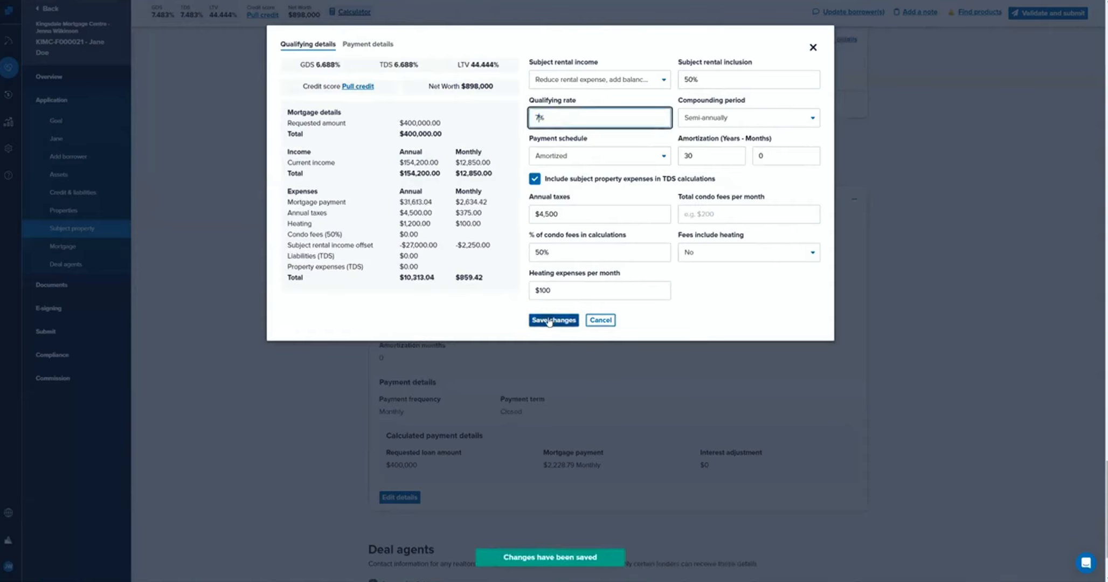
# Set the mortgage's interest rate to 5%, save the payment details, and close the mortgage editor.
pyautogui.click(369, 45)
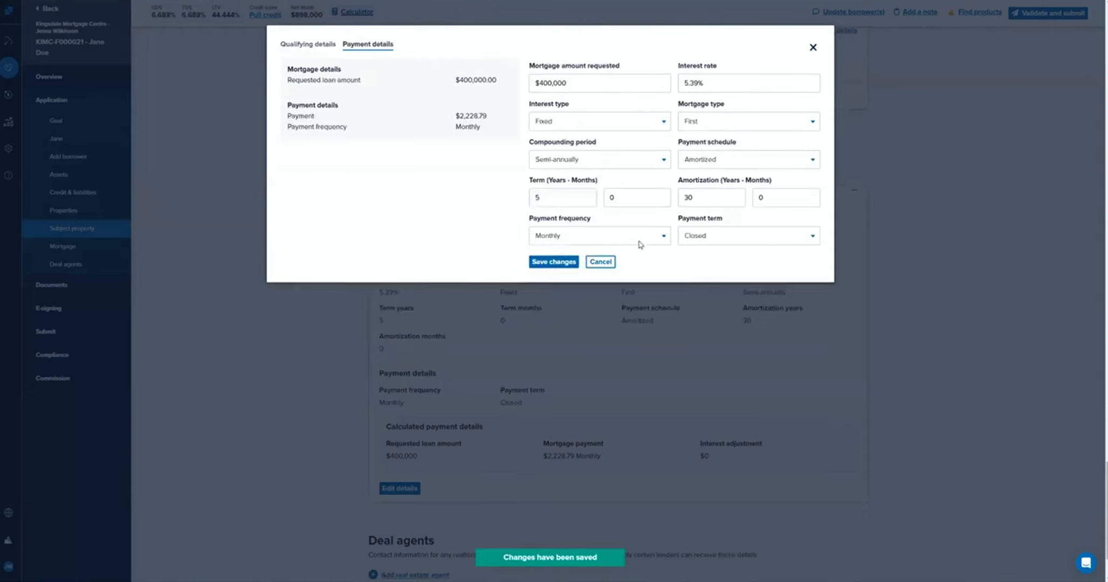
pyautogui.click(553, 264)
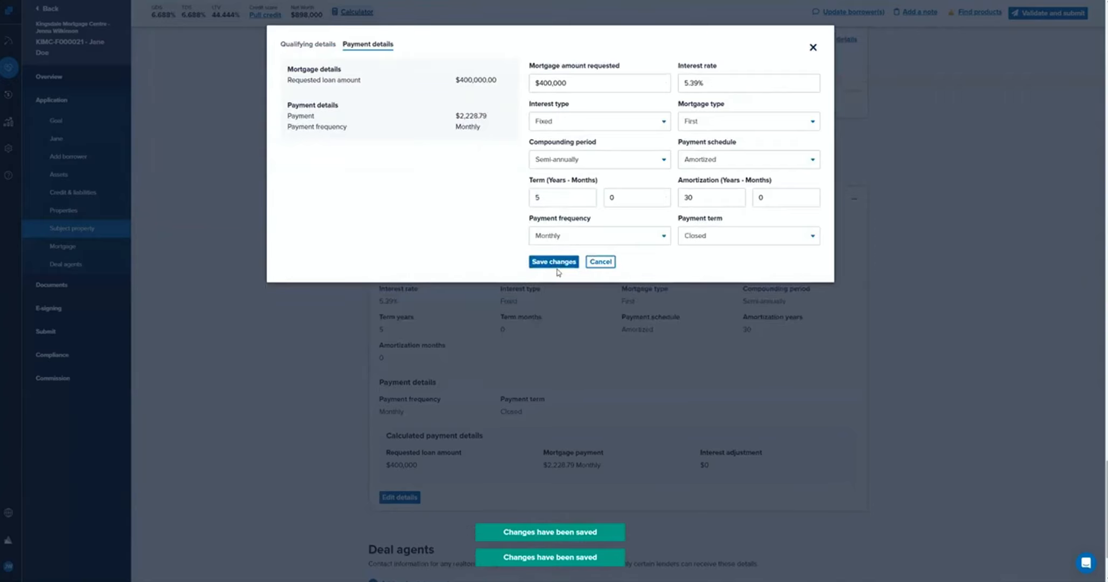
pyautogui.moveTo(817, 83); pyautogui.dragTo(566, 76)
pyautogui.write('5')
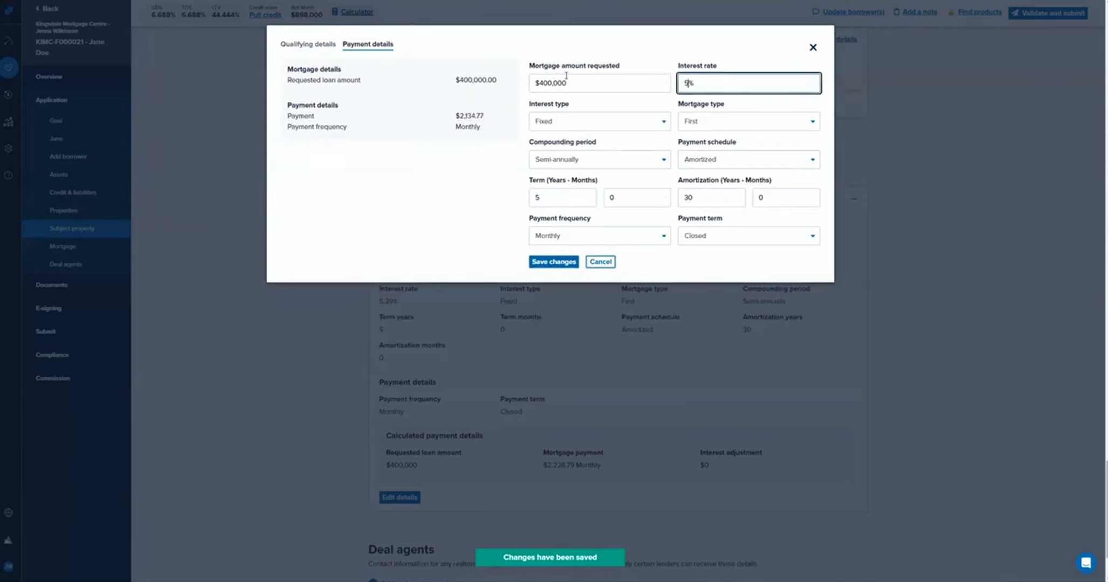
pyautogui.click(434, 246)
pyautogui.click(553, 268)
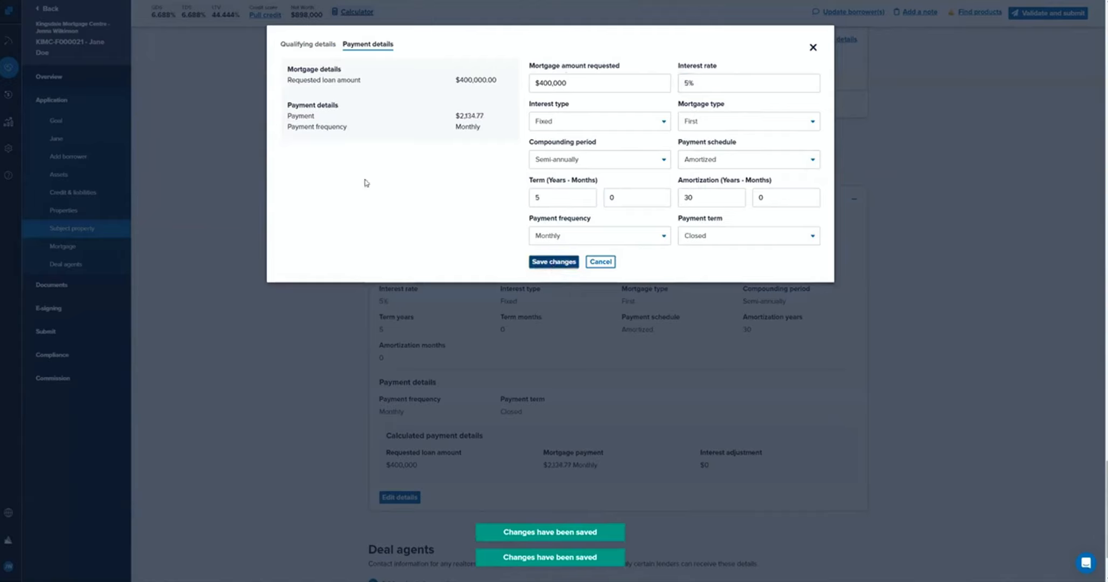
pyautogui.click(304, 45)
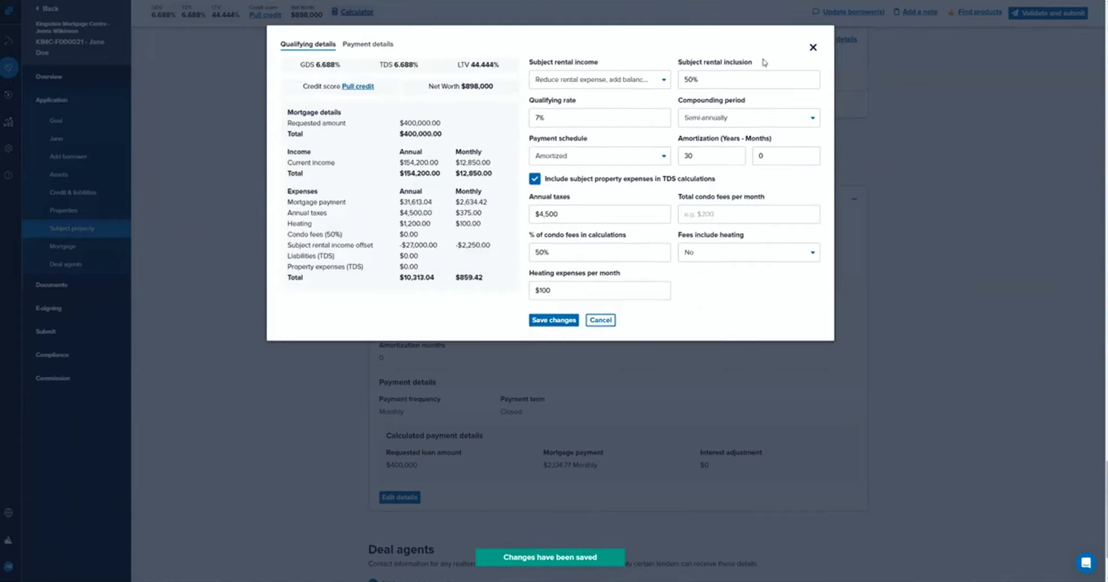
pyautogui.click(812, 48)
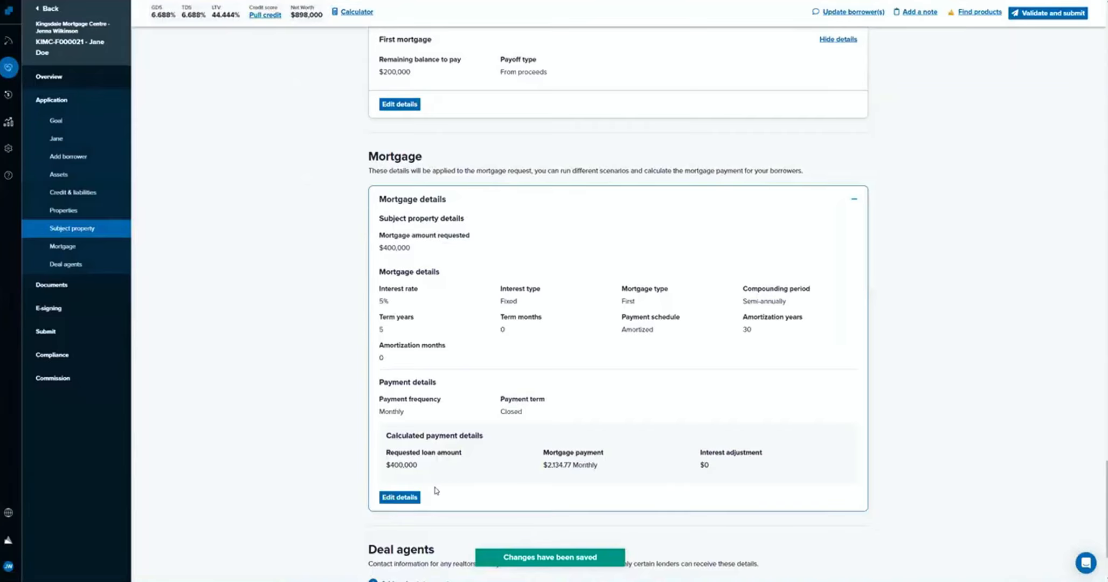
# Review the subject property's rental income policy, taxes and fees, equity information and first mortgage.
pyautogui.scroll(-2, 272, 221)
pyautogui.scroll(7, 272, 222)
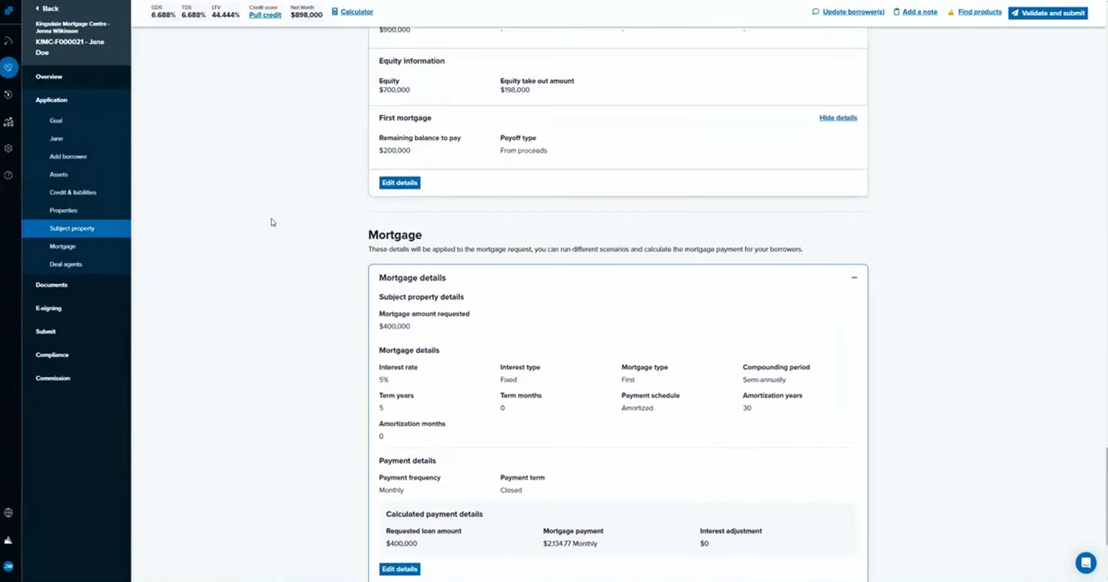
pyautogui.scroll(3, 270, 225)
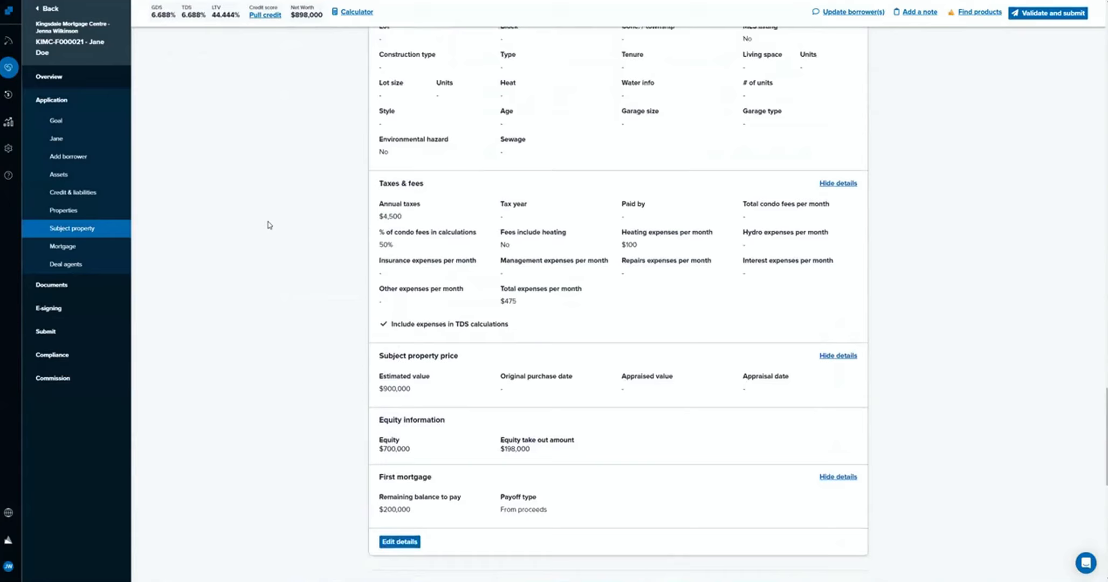
pyautogui.scroll(3, 269, 225)
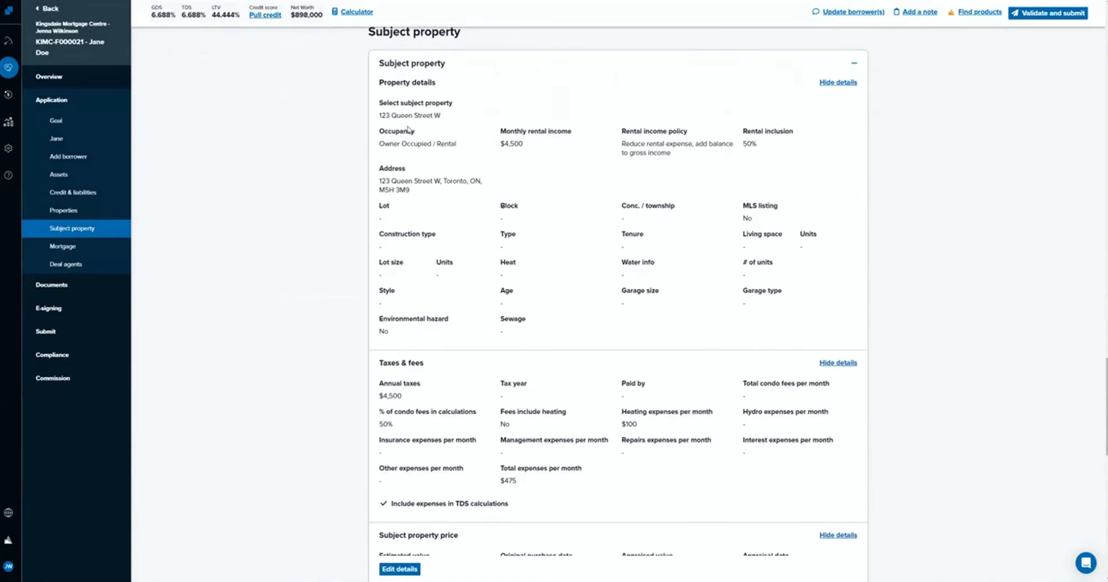
pyautogui.scroll(-1, 451, 248)
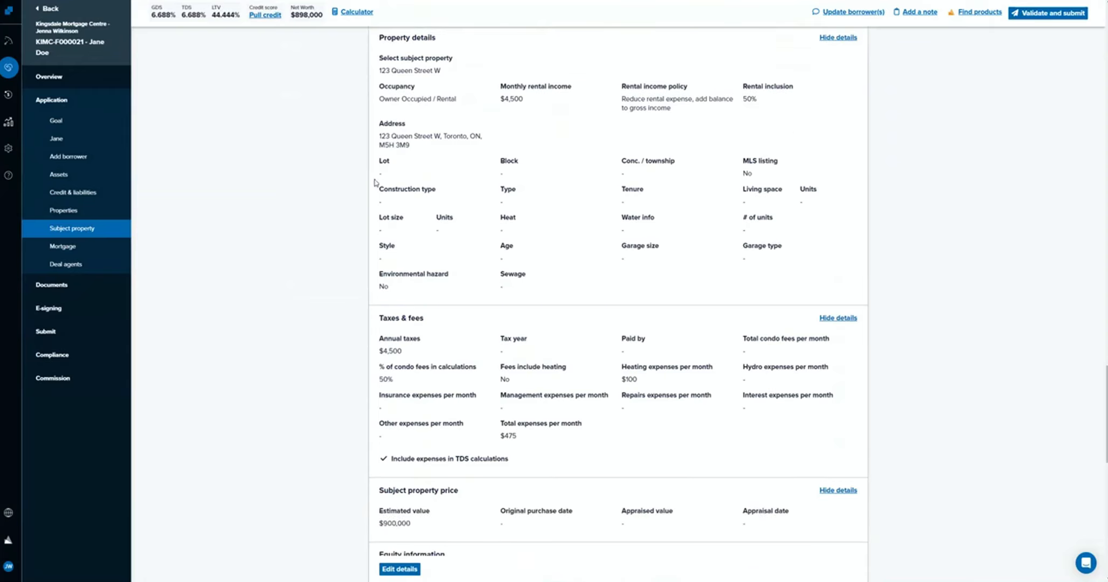
pyautogui.scroll(-2, 663, 229)
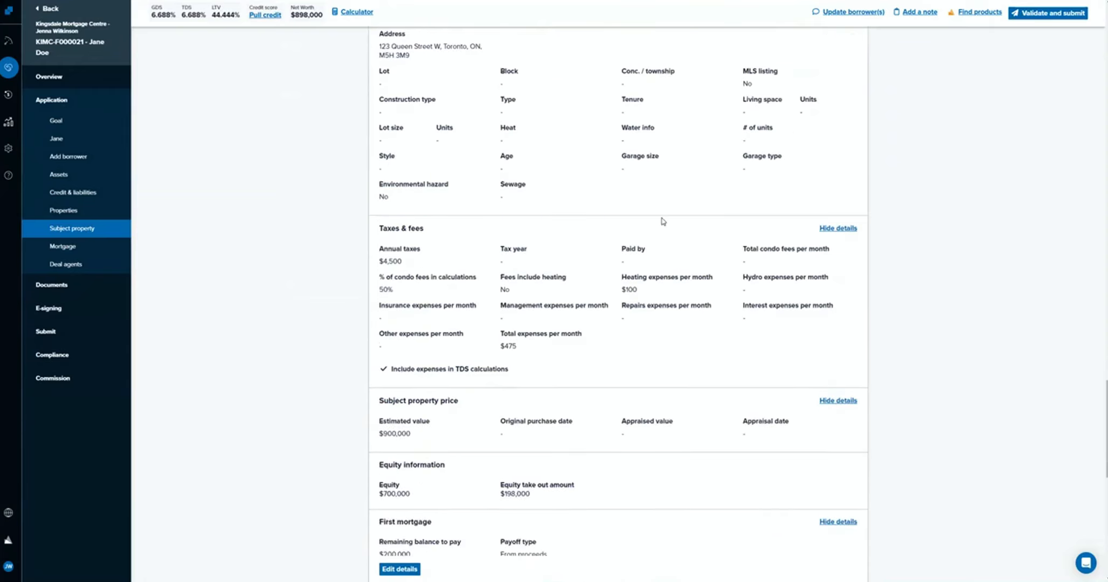
pyautogui.scroll(3, 658, 210)
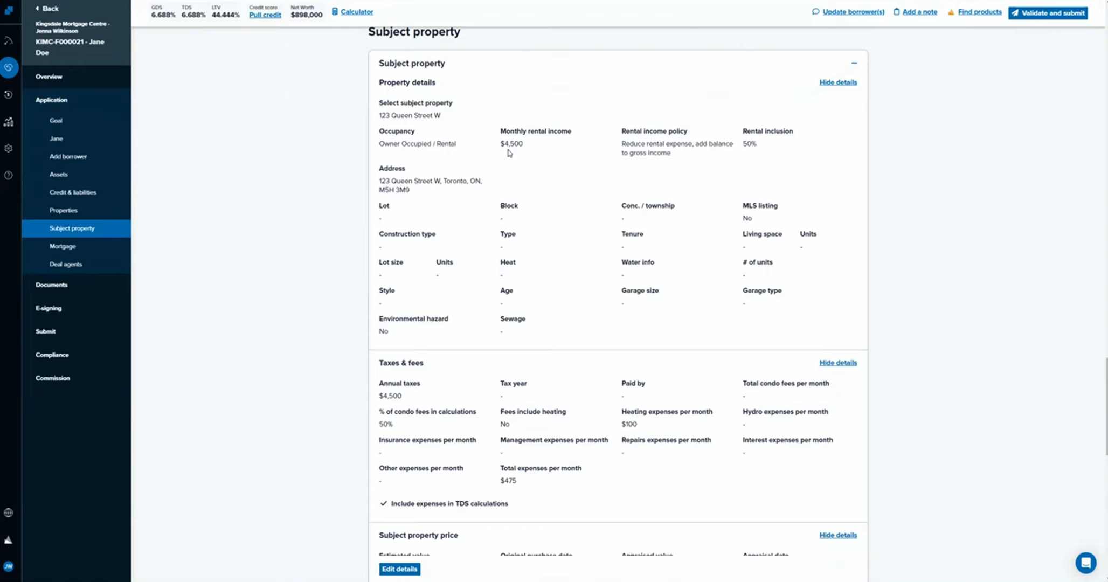
# Add another property to the application and set its occupancy to Owner Occupied.
pyautogui.scroll(6, 510, 154)
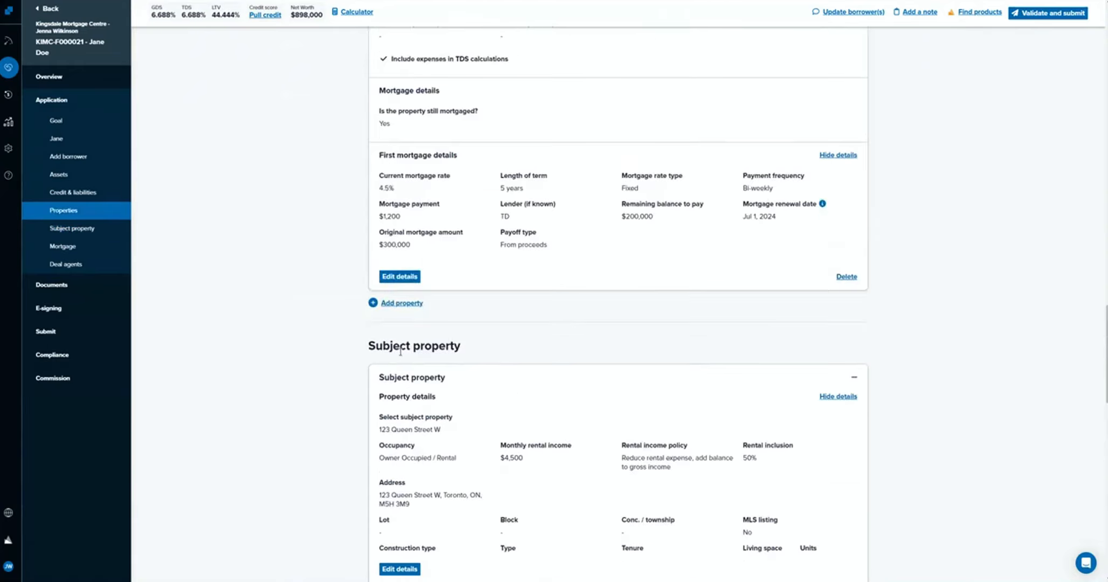
pyautogui.click(401, 304)
pyautogui.scroll(-2, 426, 386)
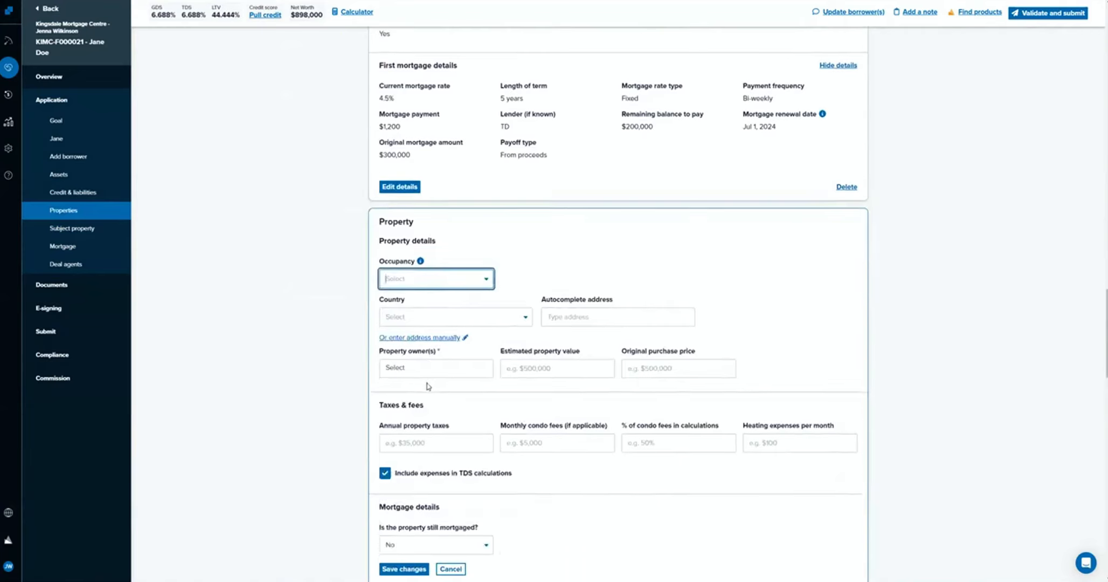
pyautogui.click(430, 279)
pyautogui.click(435, 300)
pyautogui.click(441, 322)
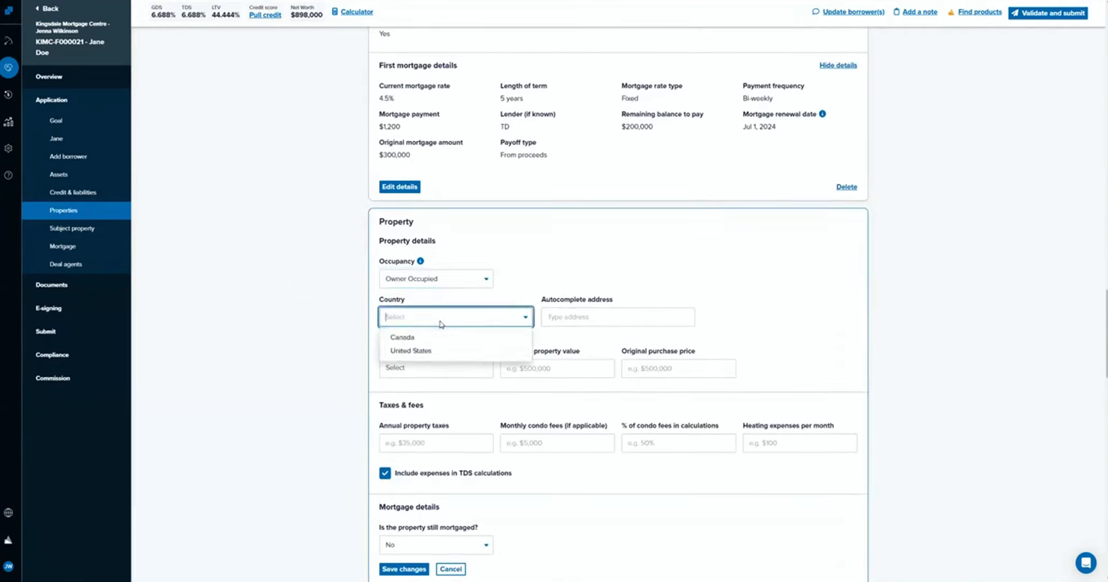
pyautogui.write('123')
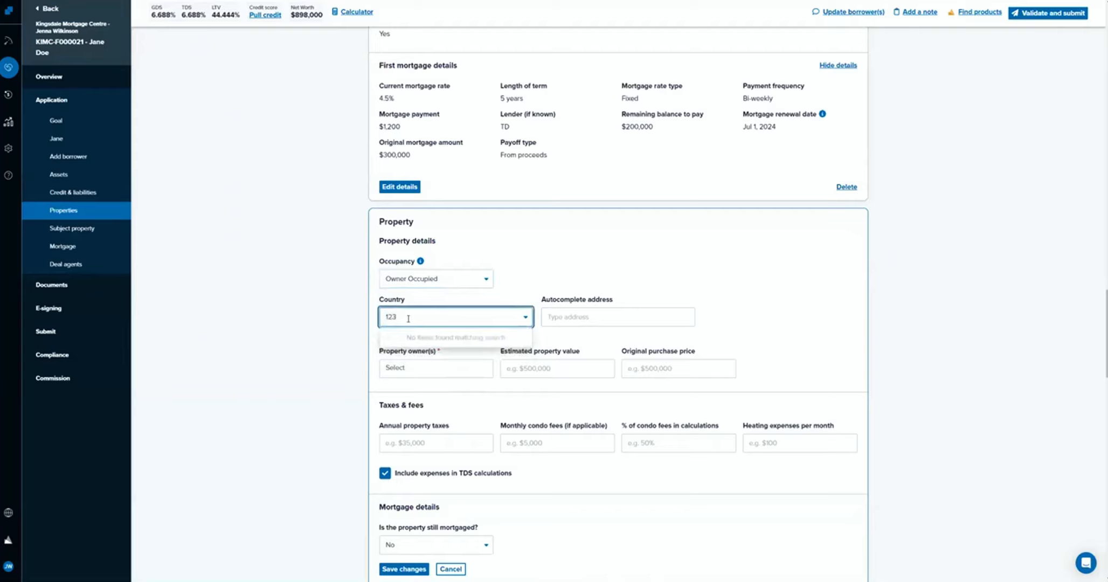
pyautogui.moveTo(408, 318); pyautogui.dragTo(341, 310)
pyautogui.press('BackSpace')
# Set the new property's country to Canada and fill in its street address using address autocomplete.
pyautogui.click(434, 321)
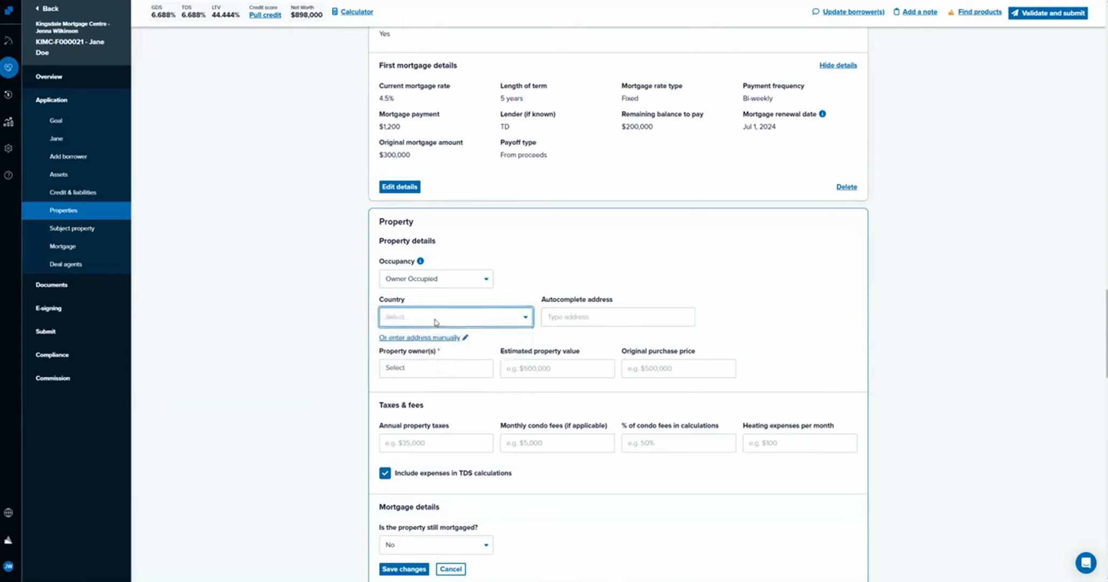
pyautogui.click(436, 321)
pyautogui.click(426, 335)
pyautogui.click(580, 316)
pyautogui.write('12')
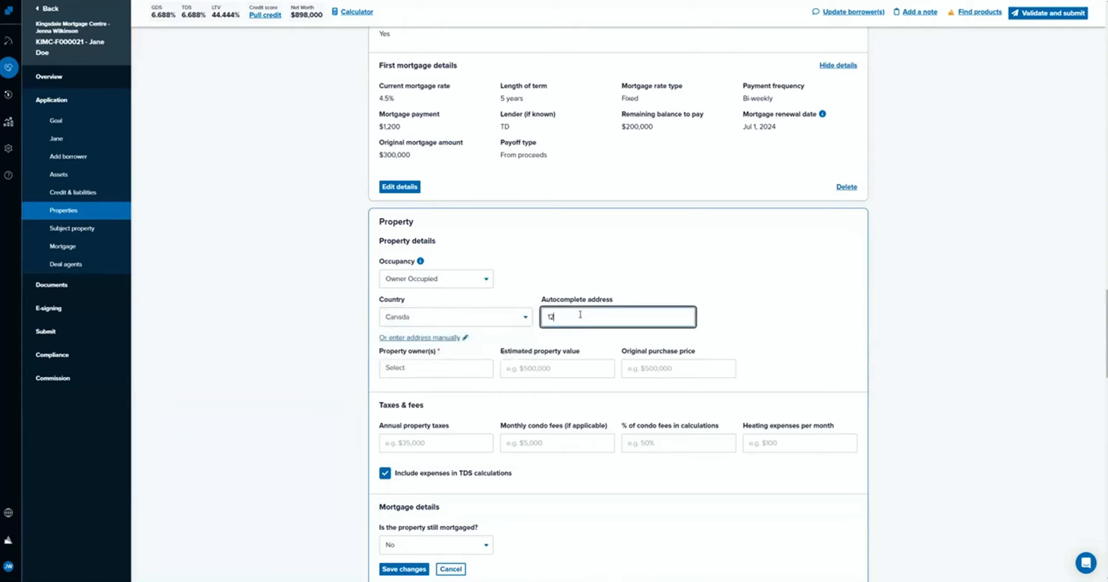
pyautogui.write('3')
pyautogui.click(584, 334)
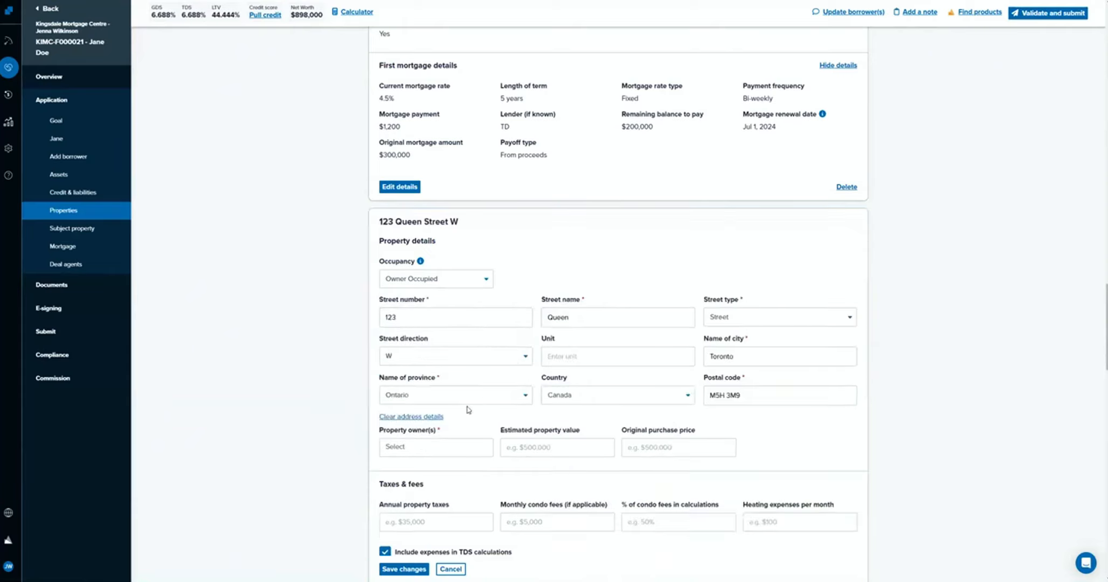
# Assign the borrower as the new property's owner and set its estimated value to $750,000.
pyautogui.click(451, 448)
pyautogui.click(445, 471)
pyautogui.click(534, 443)
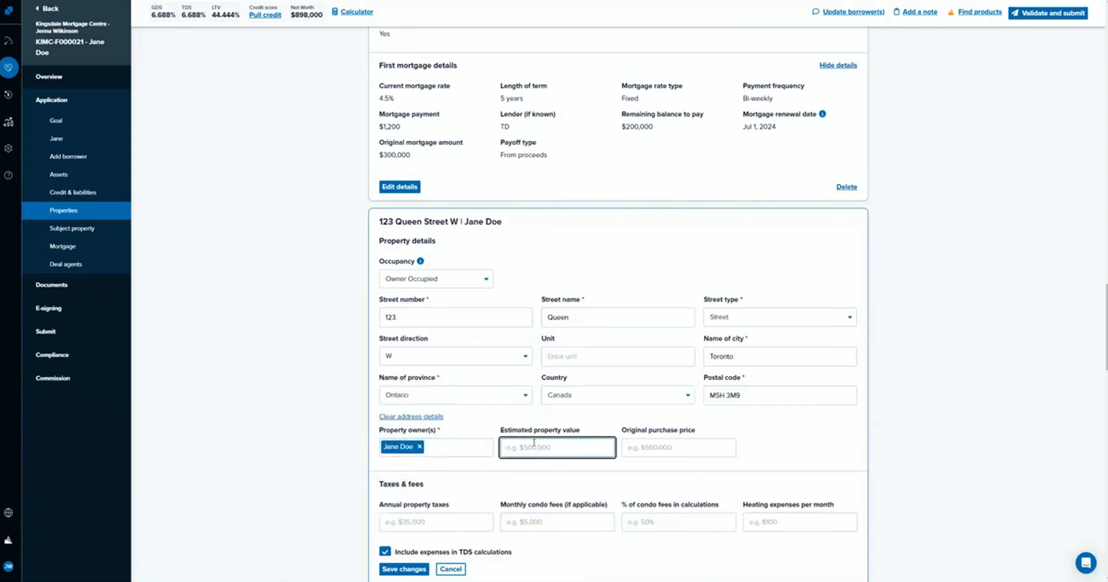
pyautogui.write('7500000')
pyautogui.click(472, 477)
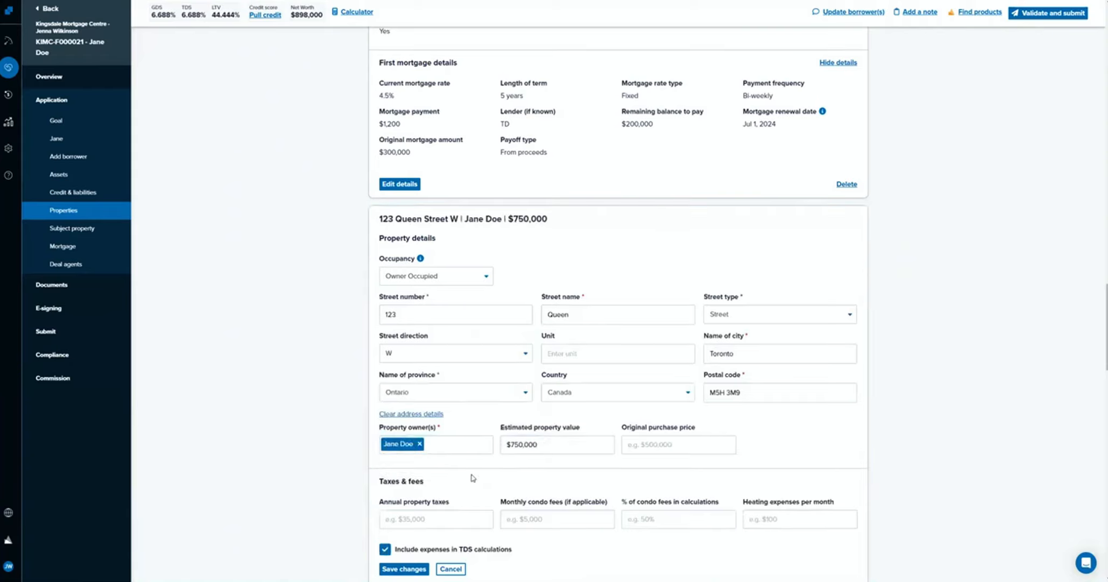
# Set the new property's annual property taxes to $3,500 and its monthly heating expenses to $100.
pyautogui.scroll(-2, 472, 478)
pyautogui.click(442, 429)
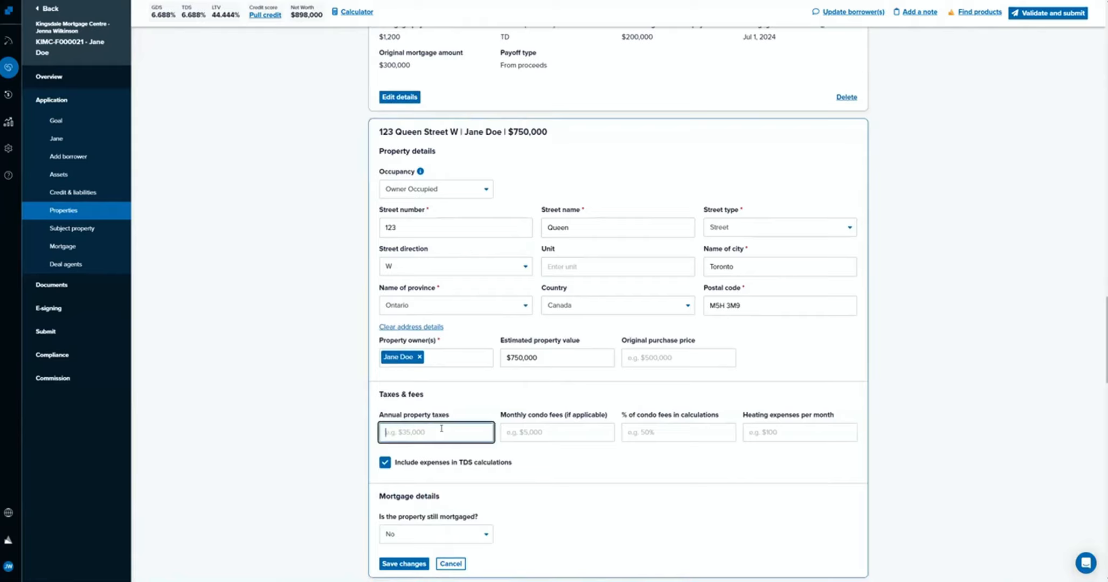
pyautogui.write('3500')
pyautogui.click(791, 437)
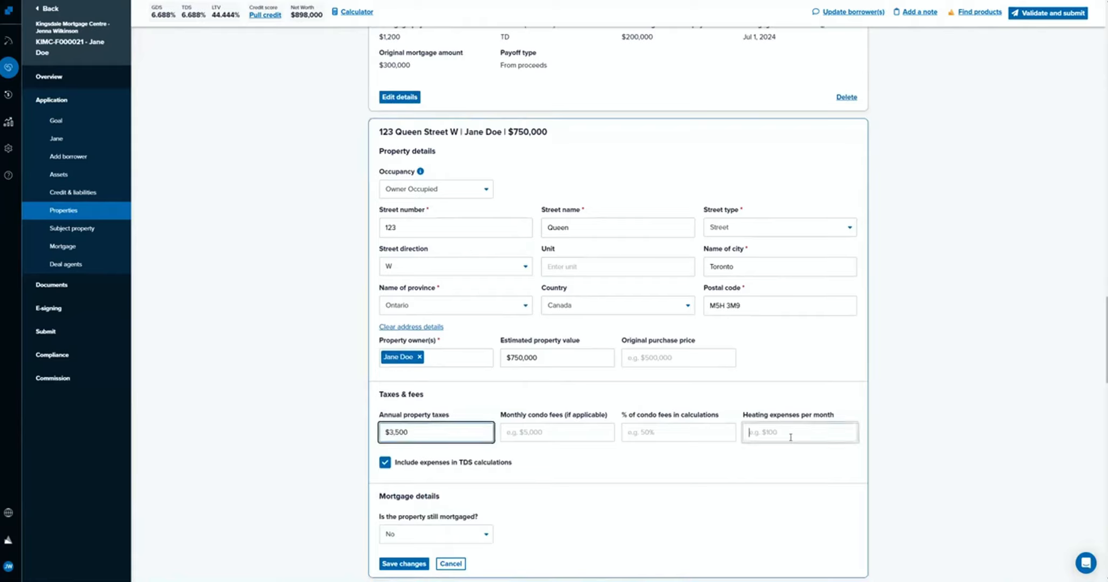
pyautogui.write('100')
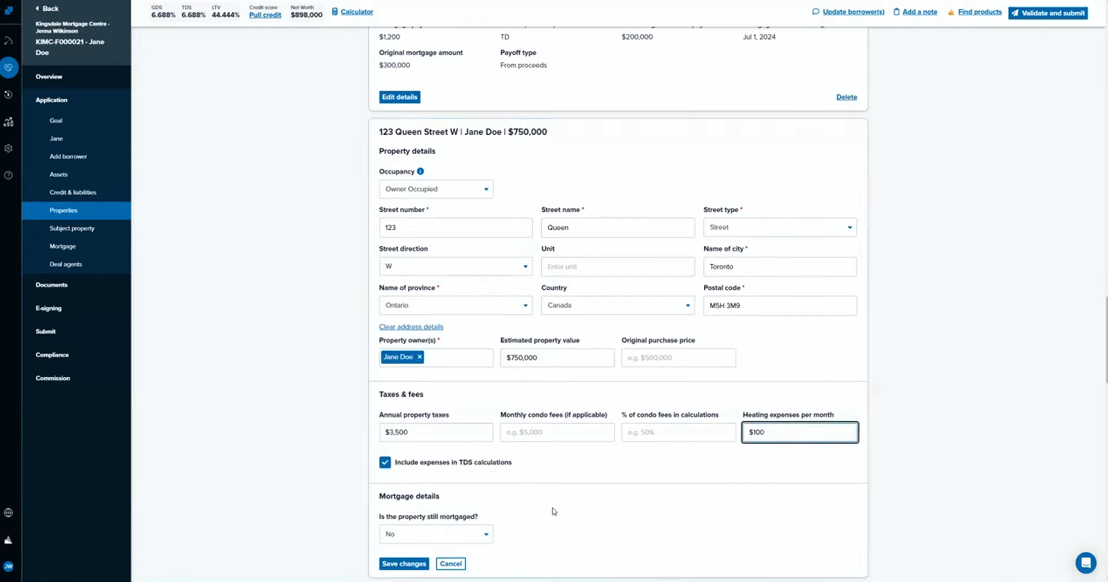
pyautogui.click(554, 511)
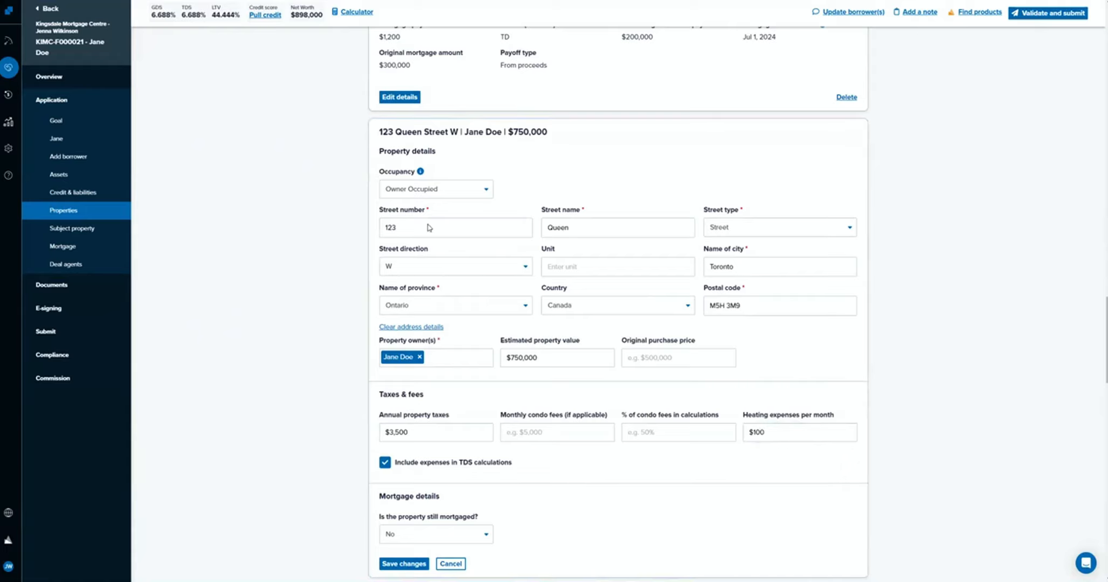
# Calculate the monthly payment on a $600,000 mortgage at 5% in the calculator's payment details.
pyautogui.click(341, 15)
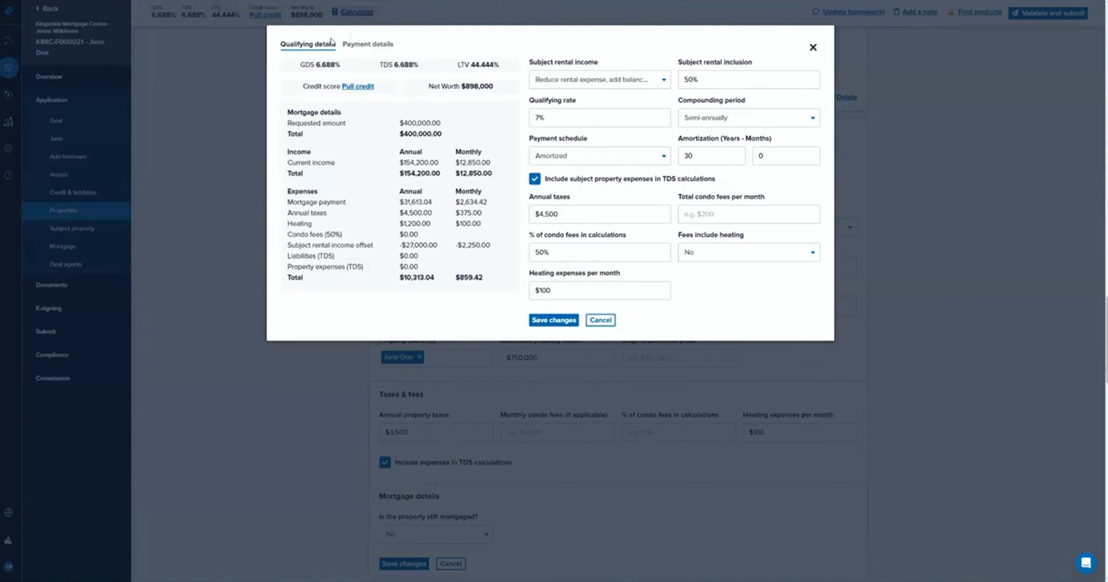
pyautogui.click(346, 46)
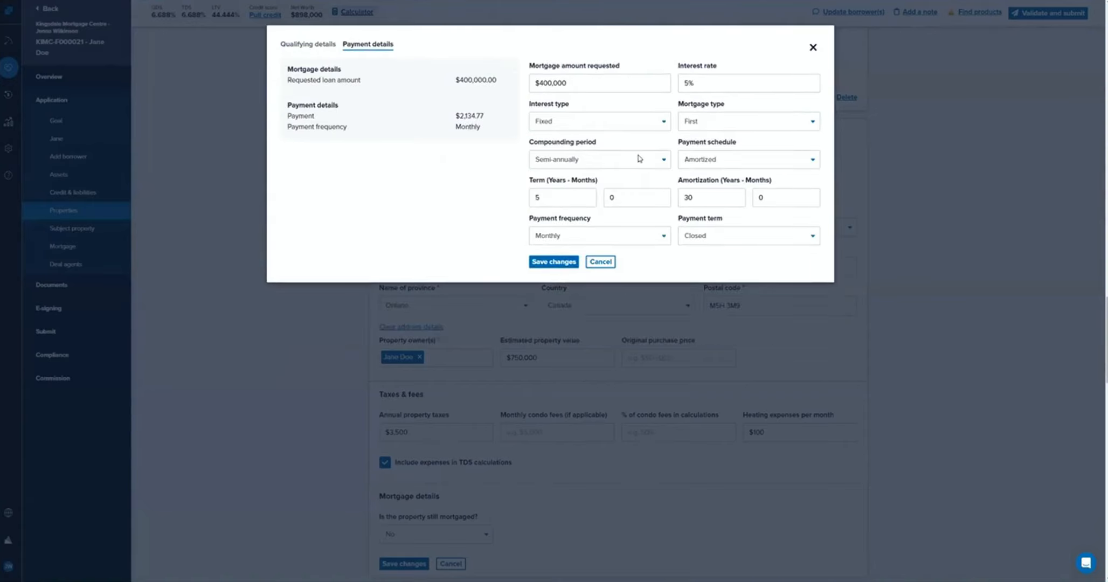
pyautogui.moveTo(569, 83); pyautogui.dragTo(491, 70)
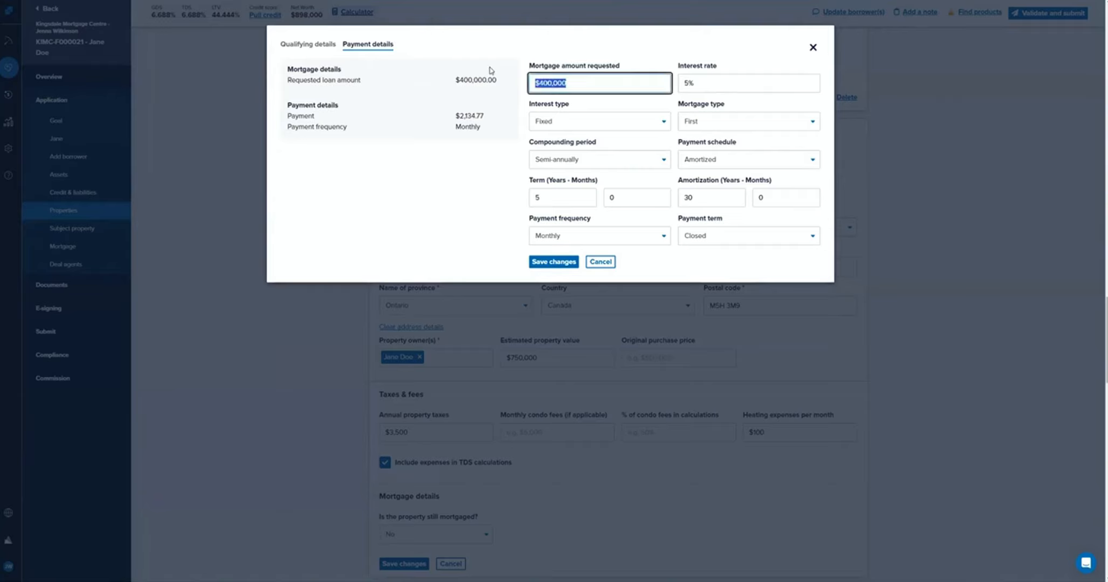
pyautogui.write('7')
pyautogui.press('BackSpace')
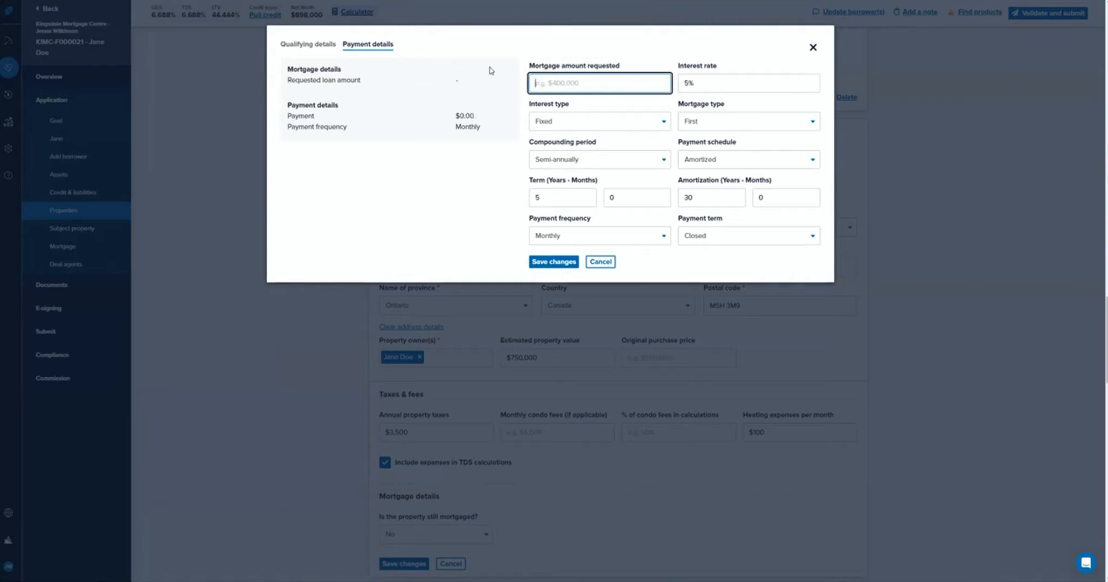
pyautogui.write('6000000')
pyautogui.click(701, 83)
pyautogui.click(688, 52)
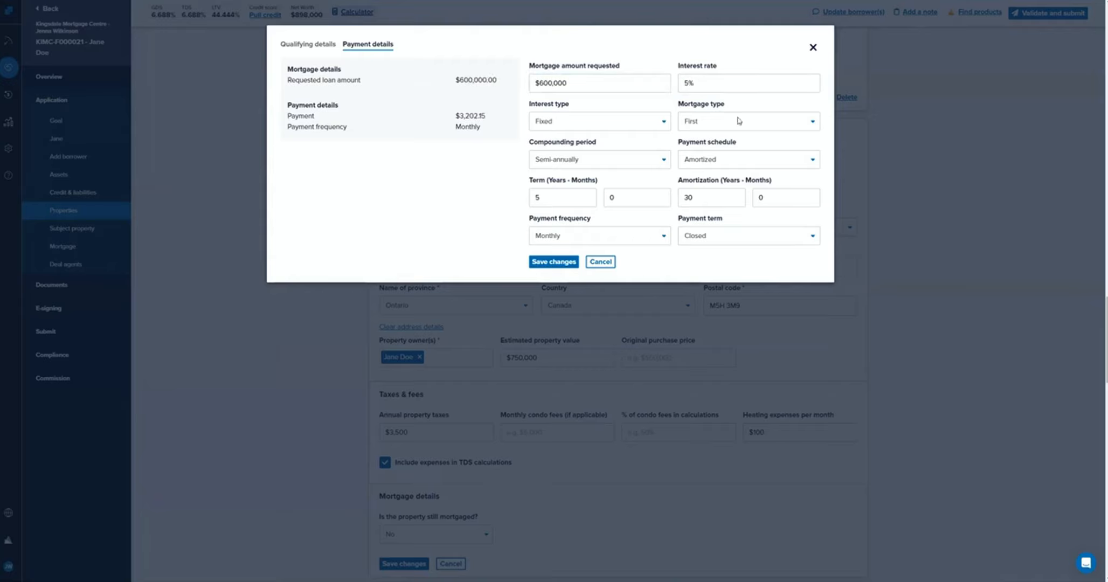
# Check the calculator's interest type options, keep Fixed, and leave the calculator without saving.
pyautogui.click(639, 123)
pyautogui.click(639, 123)
pyautogui.click(627, 143)
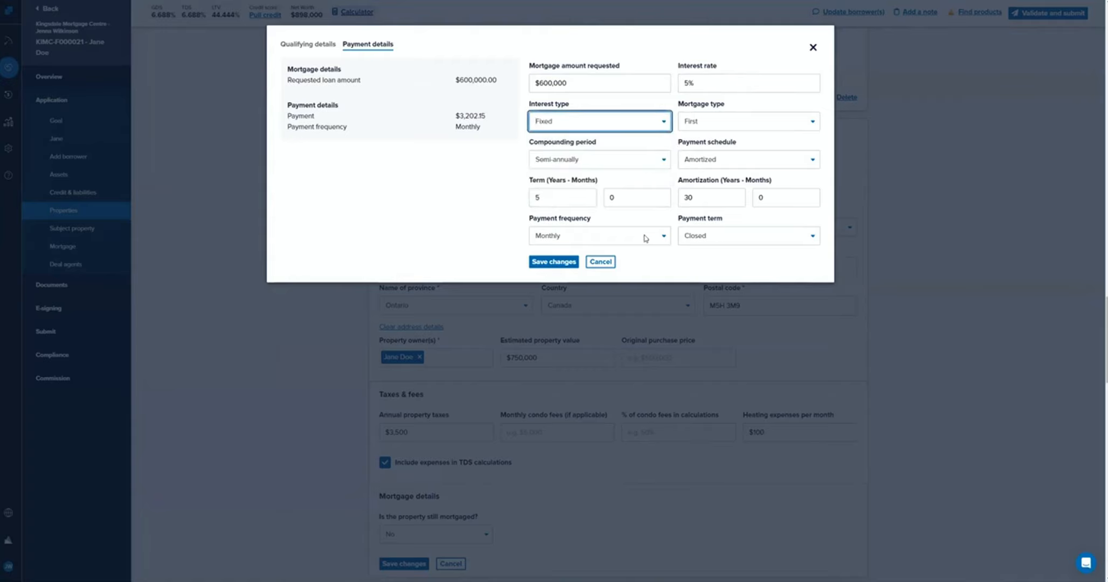
pyautogui.click(474, 208)
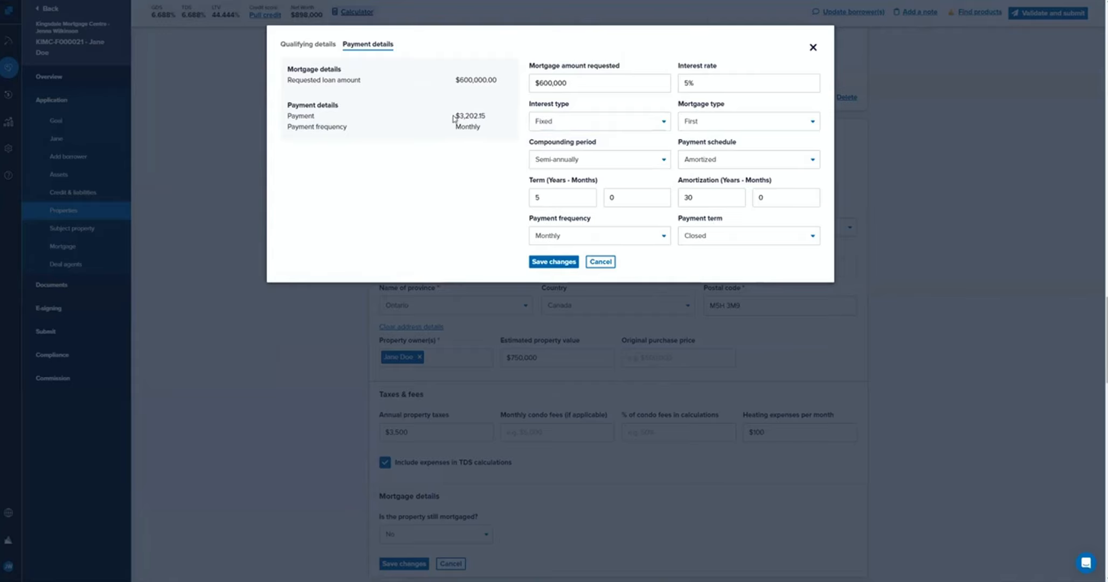
pyautogui.click(607, 262)
# Mark the new property as still mortgaged and set its first mortgage payment to $3,202 and current rate to 5%.
pyautogui.scroll(-2, 409, 469)
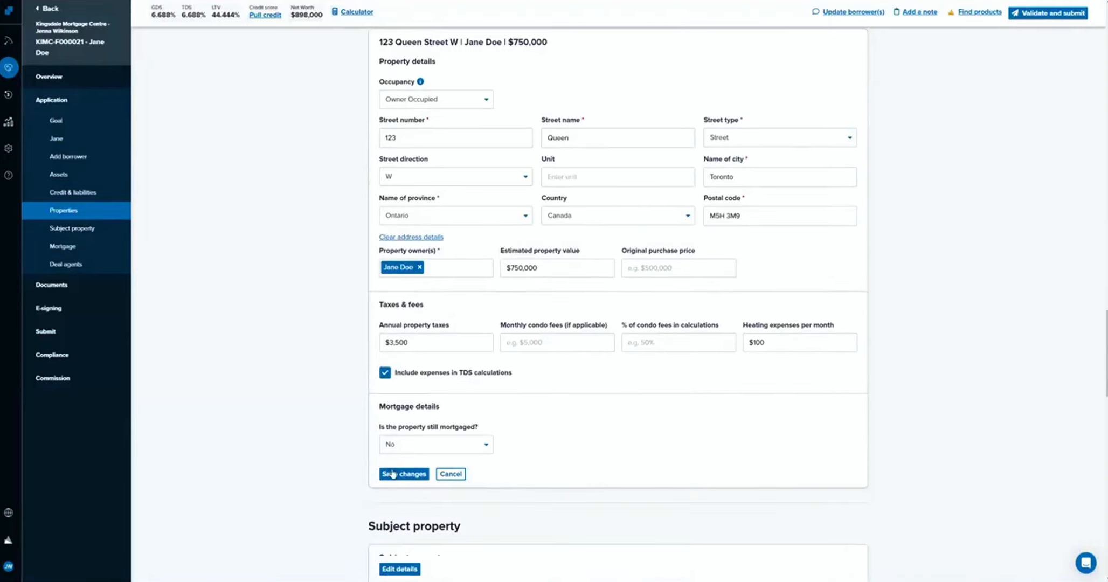
pyautogui.click(443, 448)
pyautogui.click(433, 478)
pyautogui.scroll(-3, 593, 431)
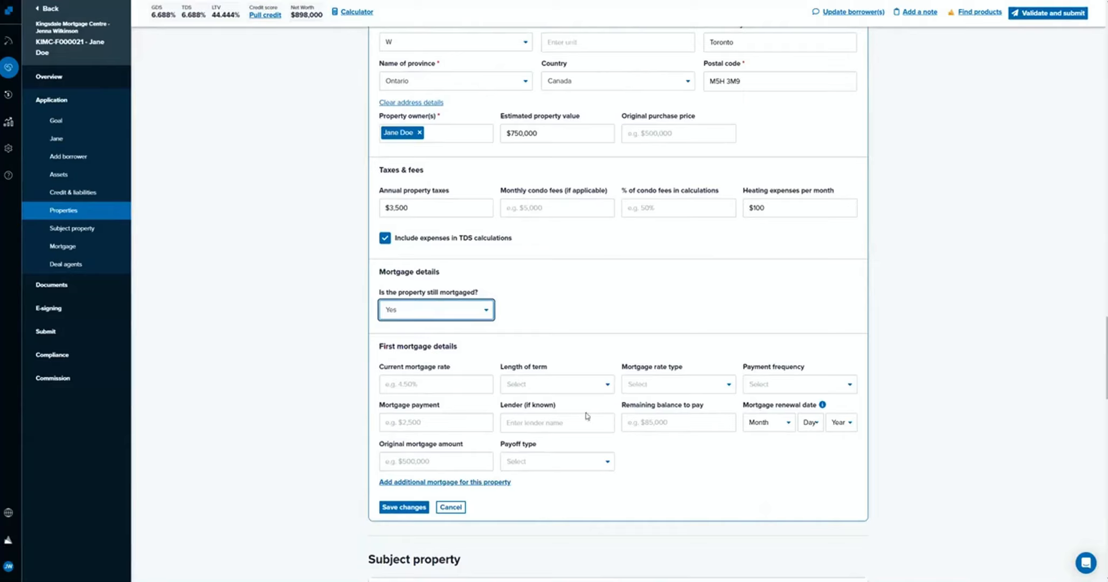
pyautogui.click(468, 429)
pyautogui.write('3202')
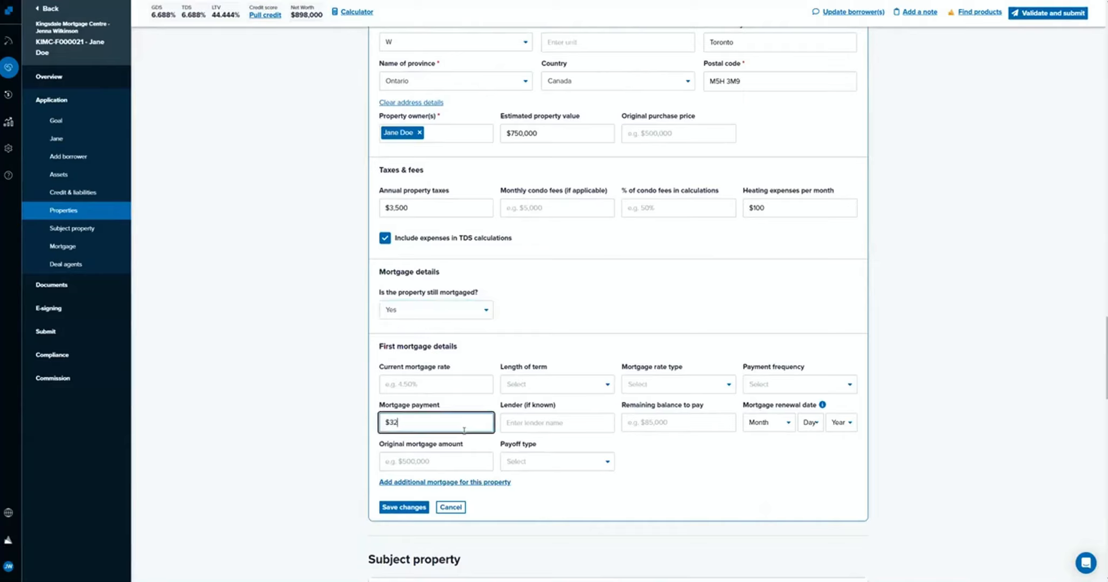
pyautogui.click(467, 386)
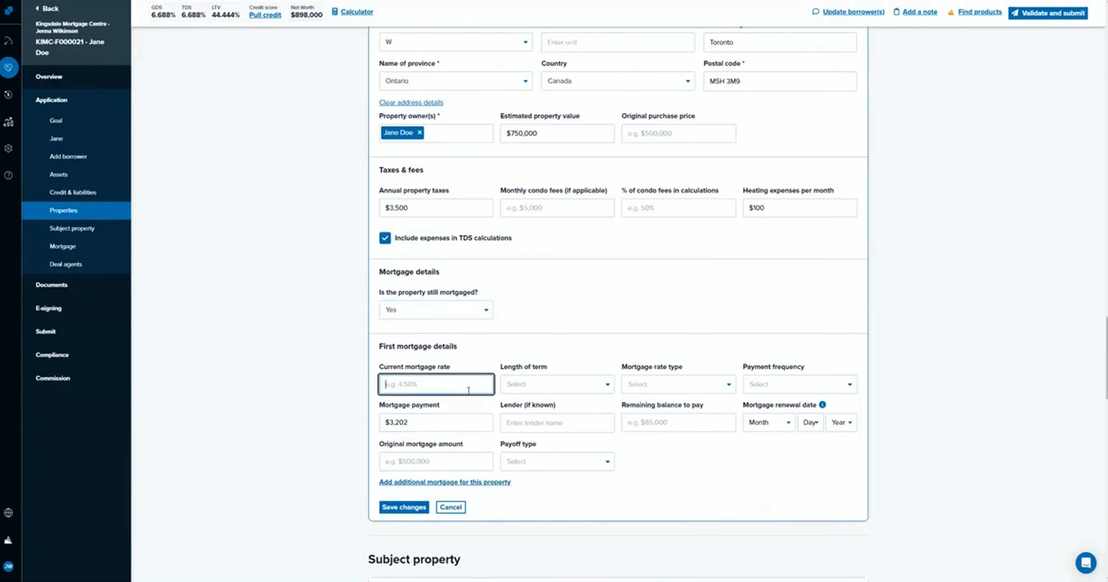
pyautogui.write('5')
# Set the first mortgage's term to 5 years, rate type to Fixed and payment frequency to Monthly.
pyautogui.click(504, 389)
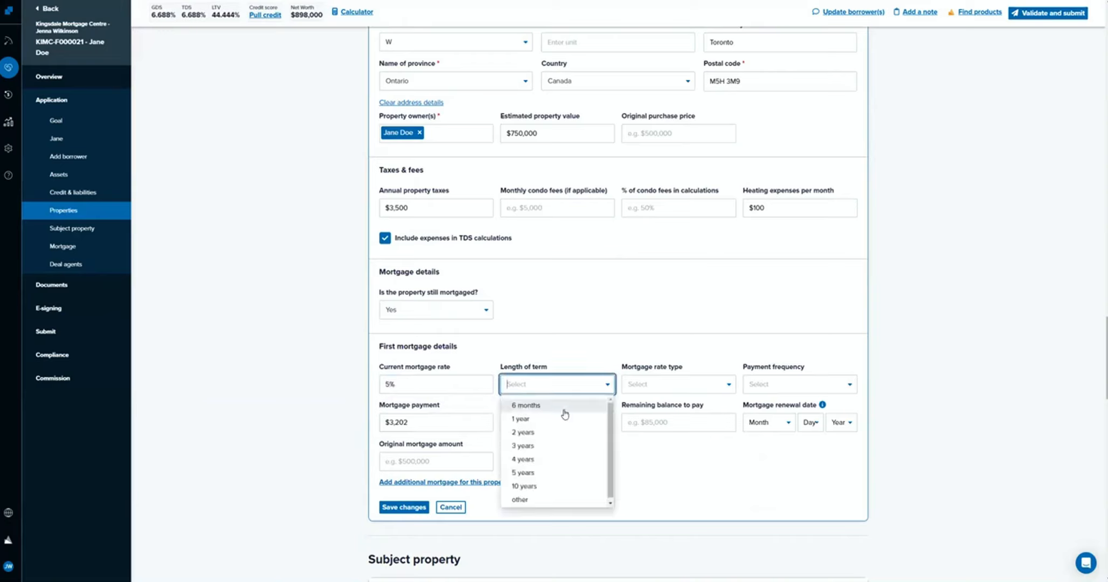
pyautogui.click(556, 475)
pyautogui.click(655, 391)
pyautogui.click(669, 404)
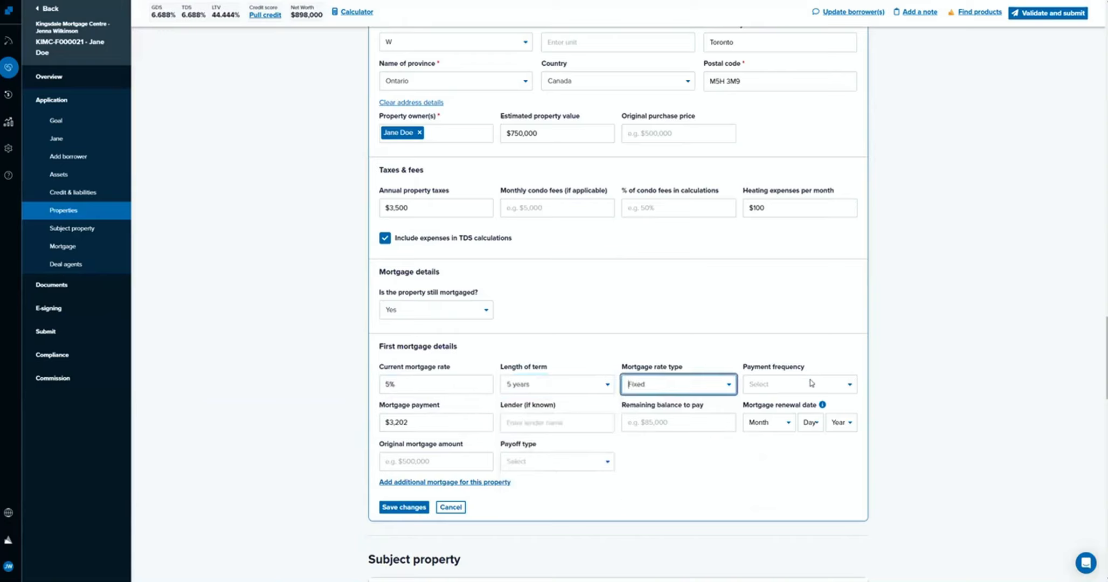
pyautogui.click(811, 384)
pyautogui.click(809, 405)
# Enter $600,000 as the first mortgage's remaining balance to pay and save the property.
pyautogui.click(418, 461)
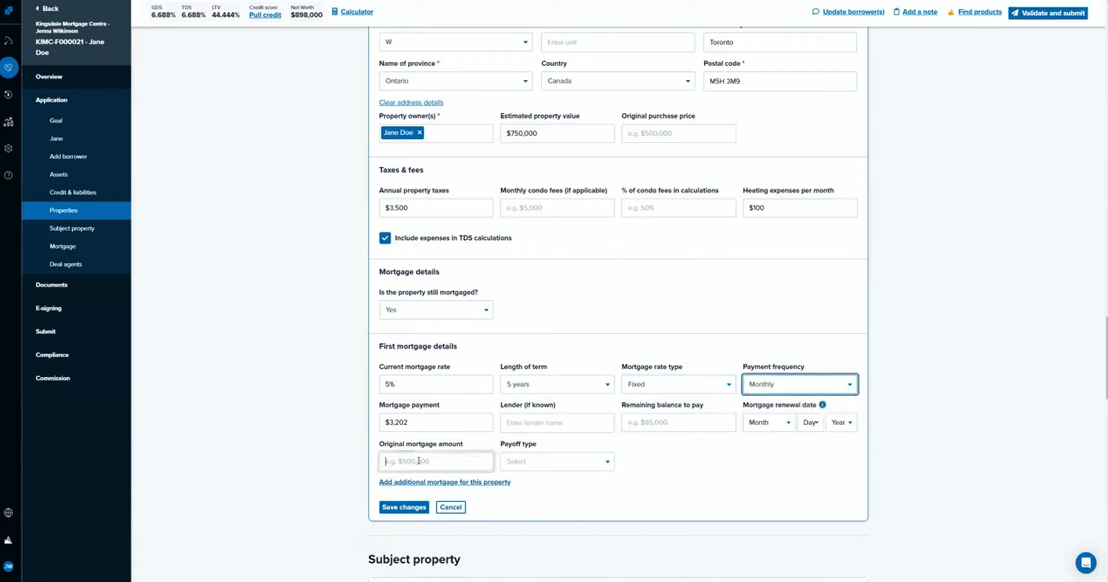
pyautogui.write('500000')
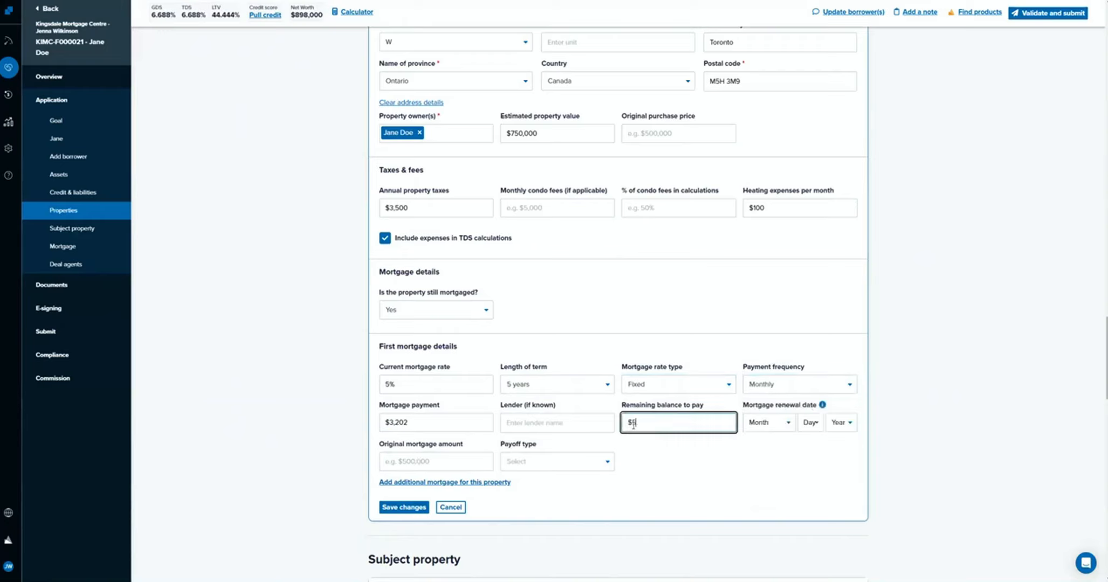
pyautogui.press('BackSpace')
pyautogui.press('BackSpace')
pyautogui.press('BackSpace')
pyautogui.press('BackSpace')
pyautogui.press('BackSpace')
pyautogui.press('BackSpace')
pyautogui.write('600000')
pyautogui.click(371, 493)
pyautogui.click(398, 507)
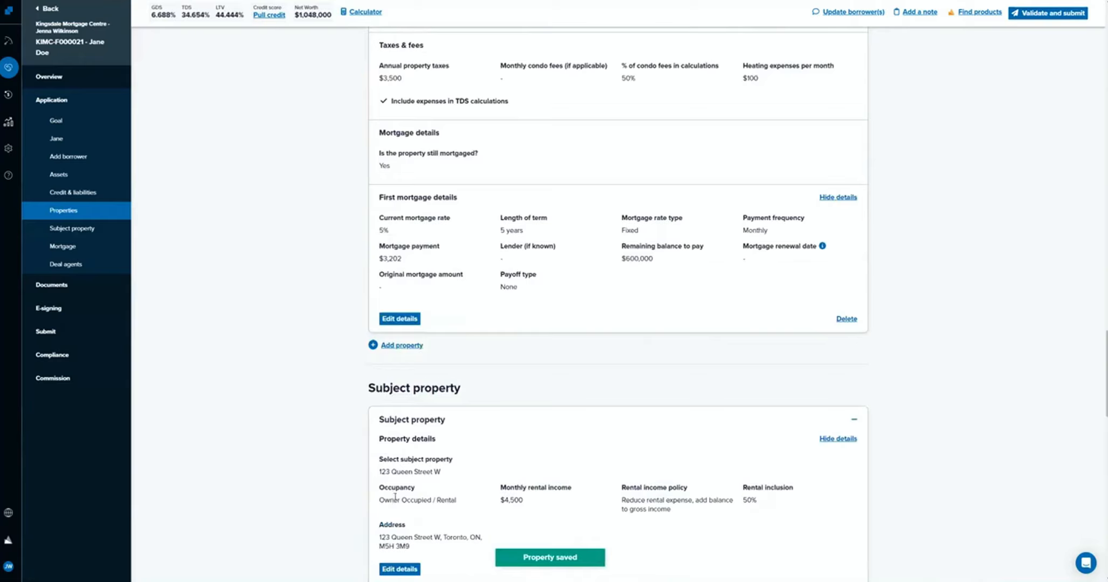
# Review the saved owner-occupied property against the existing property and the subject property's details, expenses, equity and first mortgage.
pyautogui.scroll(4, 593, 408)
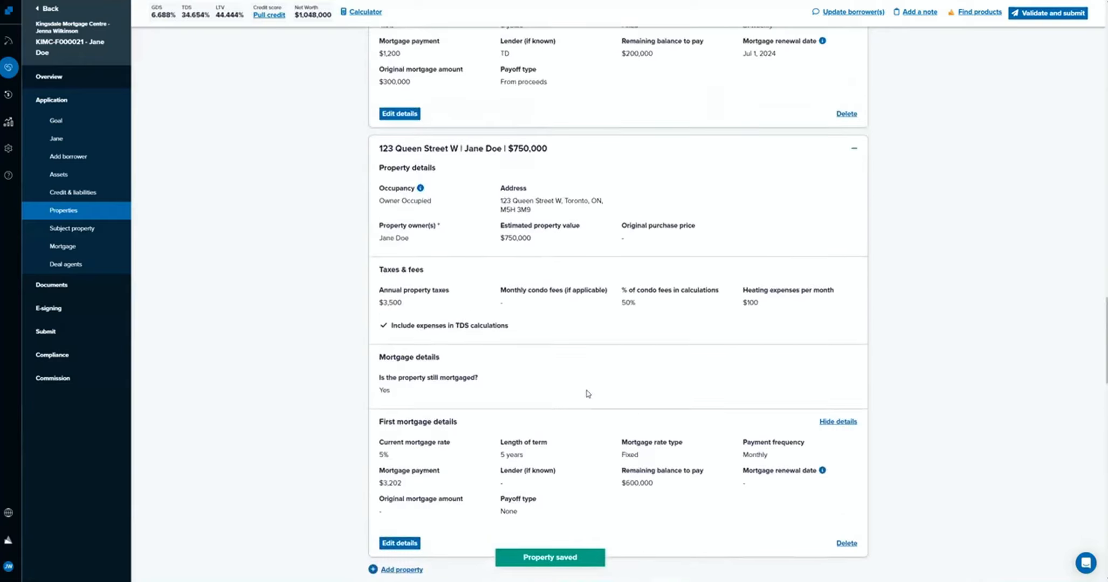
pyautogui.scroll(-6, 588, 394)
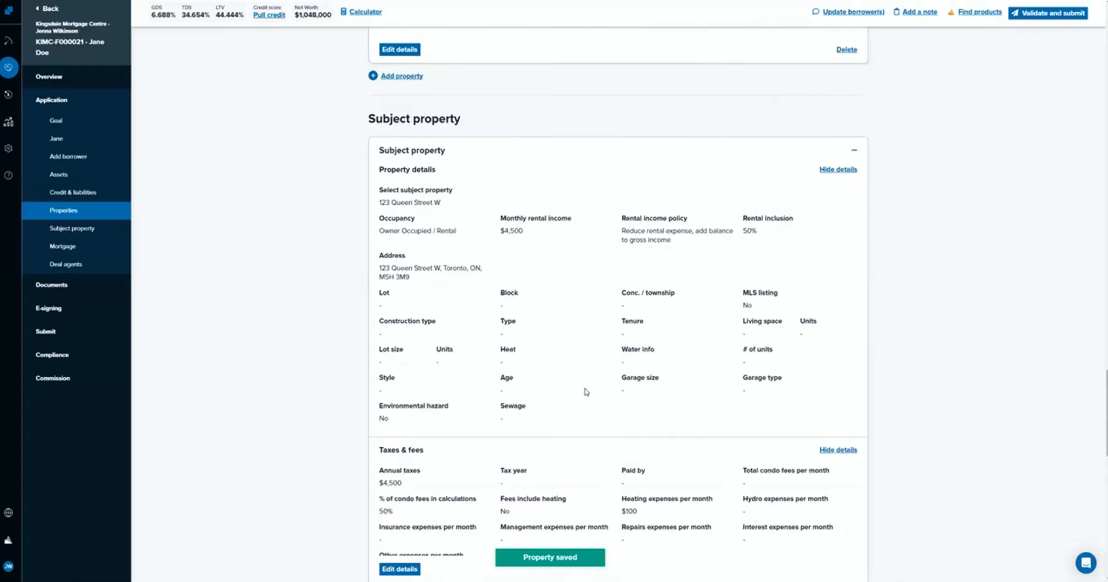
pyautogui.scroll(8, 560, 359)
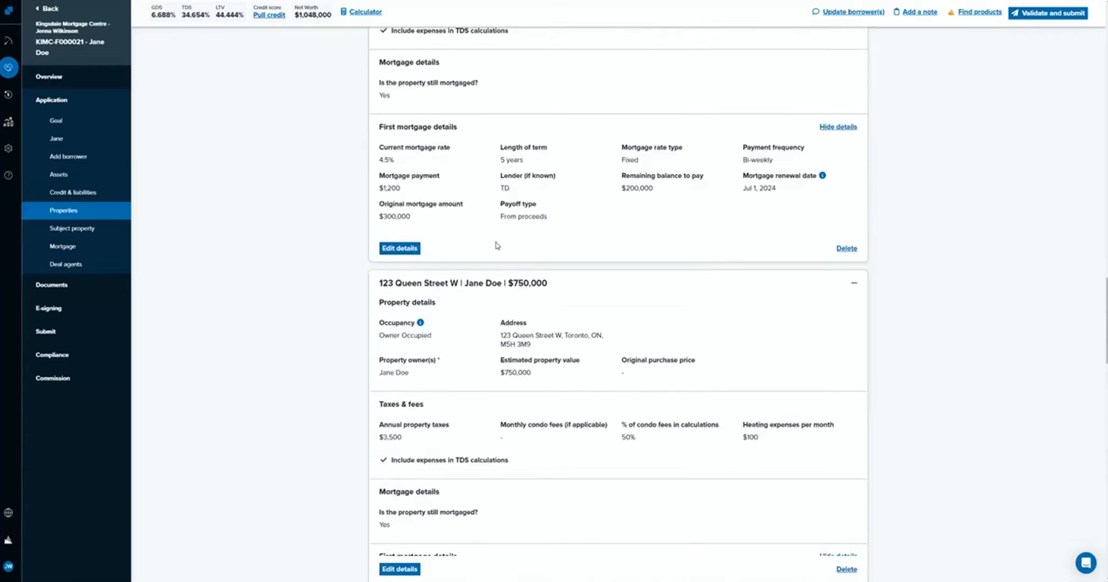
pyautogui.scroll(-6, 588, 353)
pyautogui.scroll(-11, 587, 353)
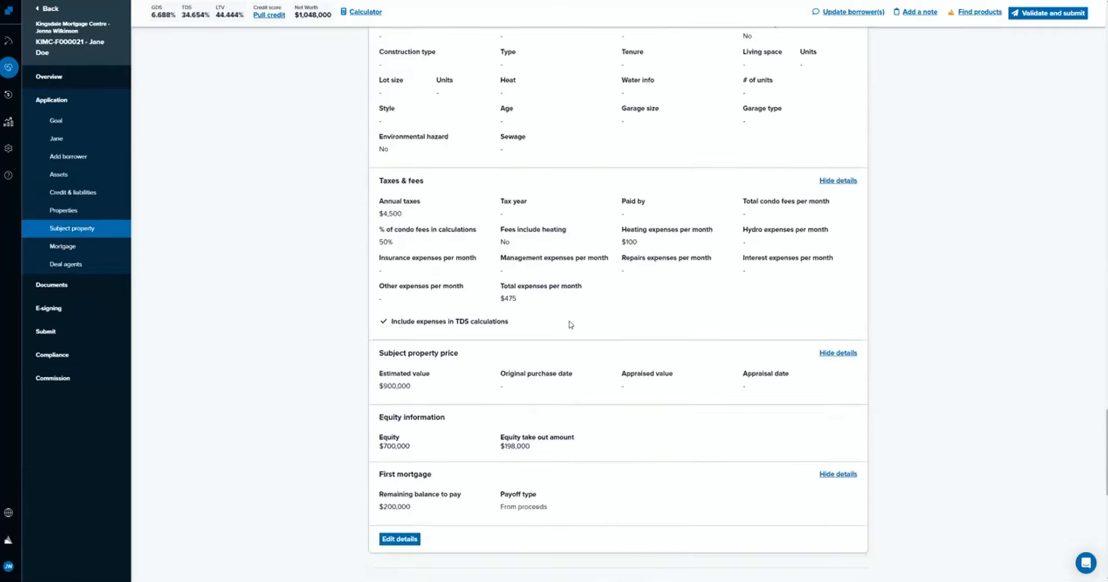
pyautogui.scroll(-7, 531, 330)
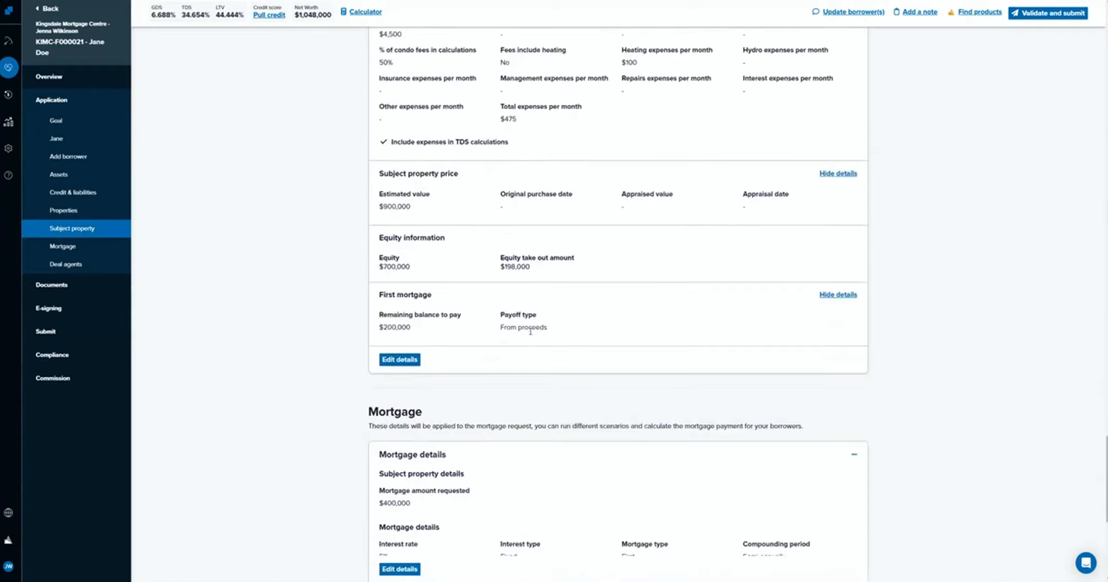
pyautogui.scroll(18, 520, 326)
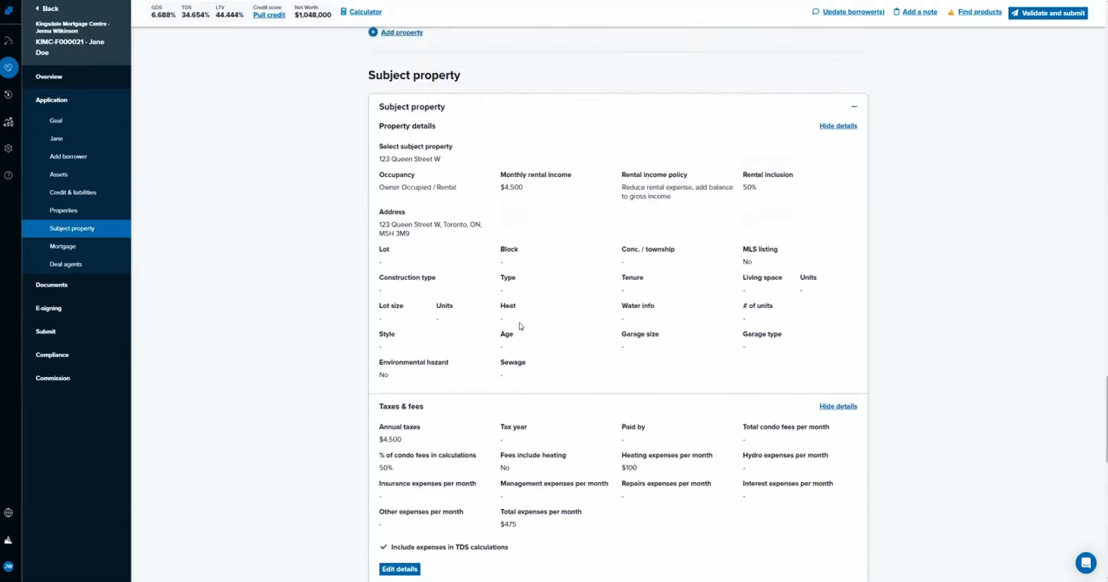
pyautogui.scroll(4, 520, 326)
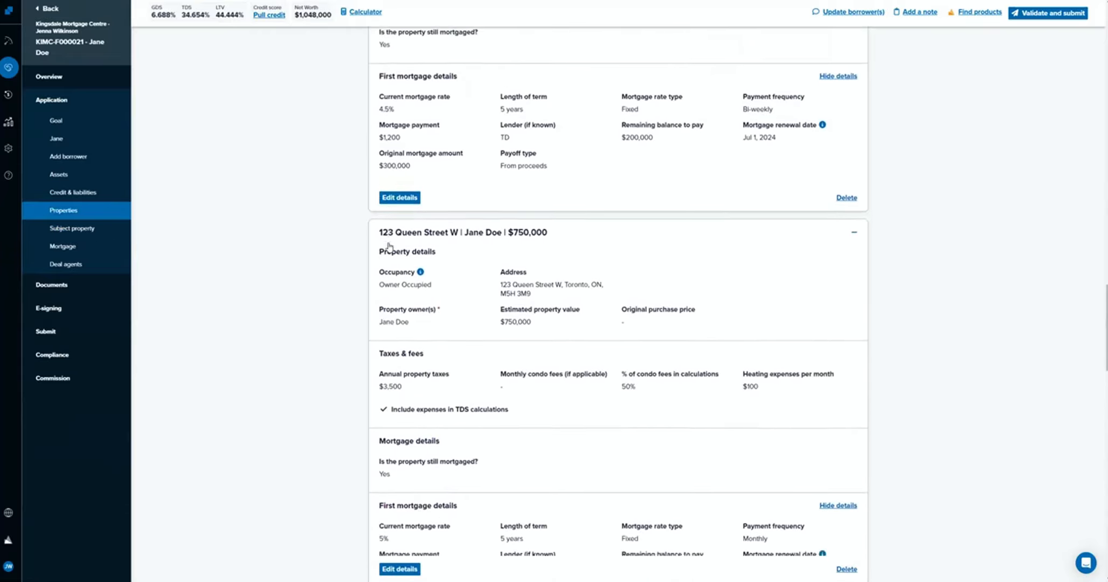
pyautogui.scroll(-1, 365, 193)
pyautogui.scroll(-1, 365, 193)
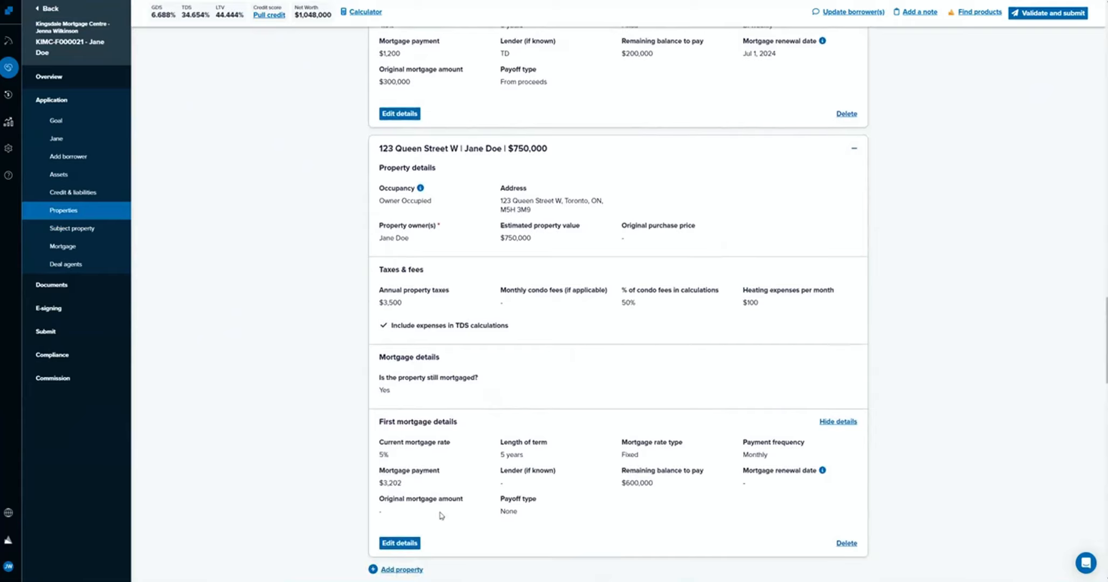
pyautogui.scroll(-1, 543, 380)
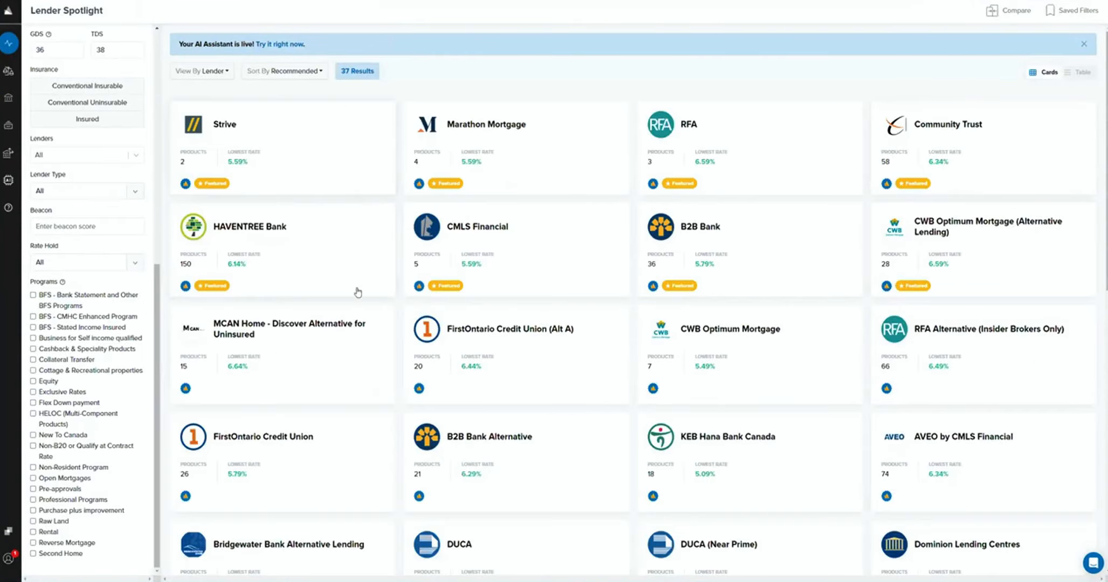
# Switch to Lender Spotlight, find Scotiabank among the lenders, view its products and open its lender profile.
pyautogui.scroll(-3, 415, 368)
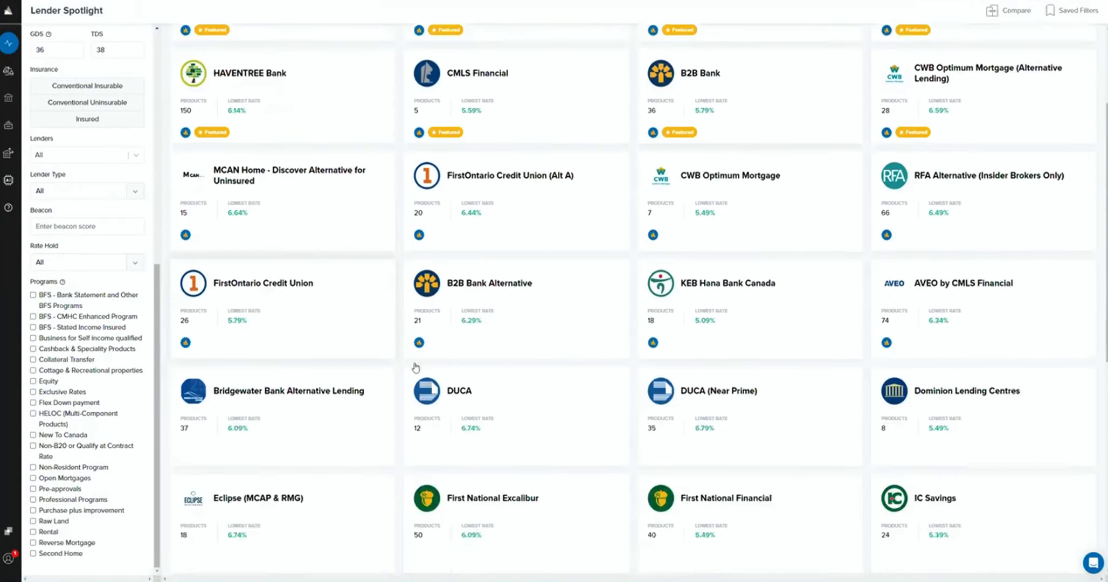
pyautogui.scroll(-8, 415, 368)
pyautogui.click(715, 280)
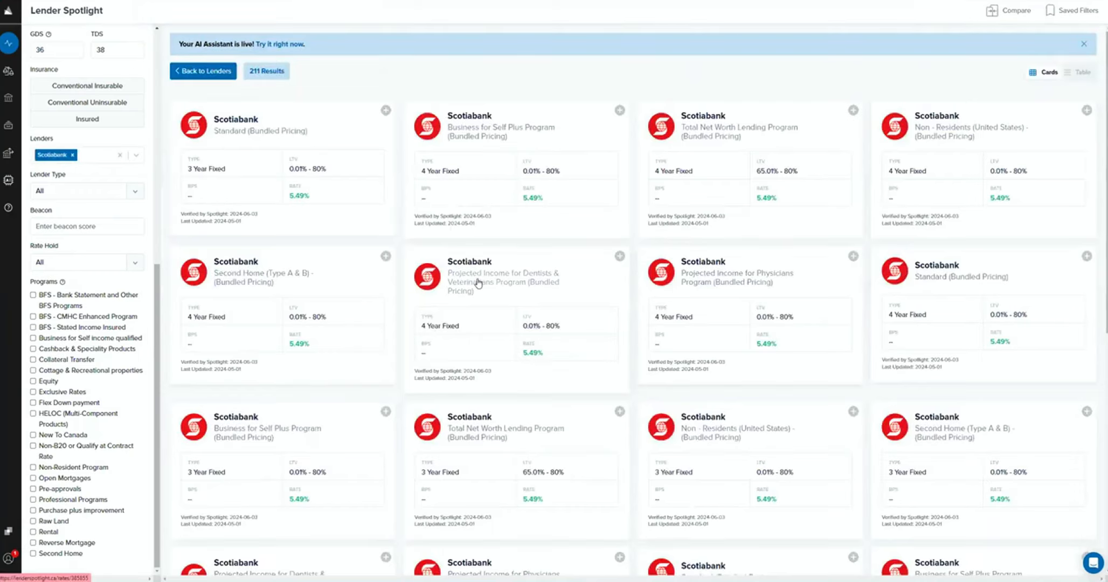
pyautogui.click(224, 121)
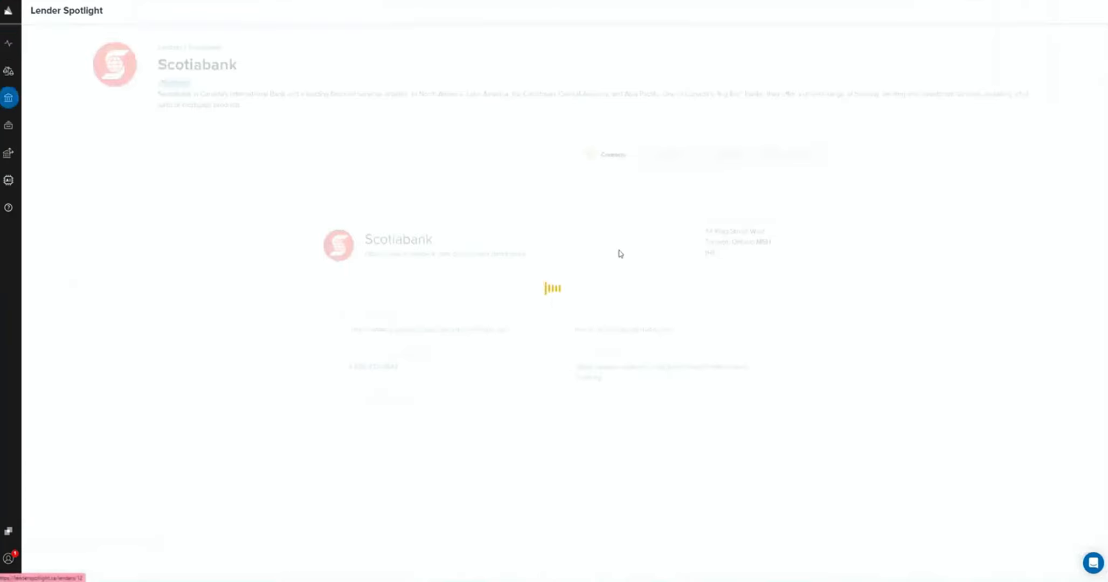
# Look through Scotiabank's lending guidelines and its downloadable documents.
pyautogui.click(742, 156)
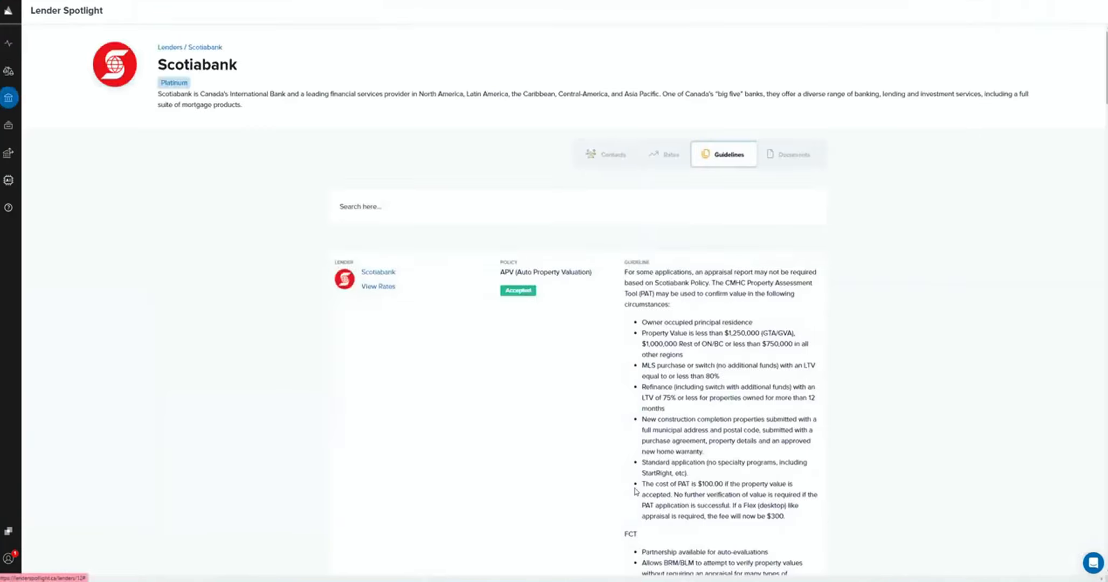
pyautogui.click(790, 155)
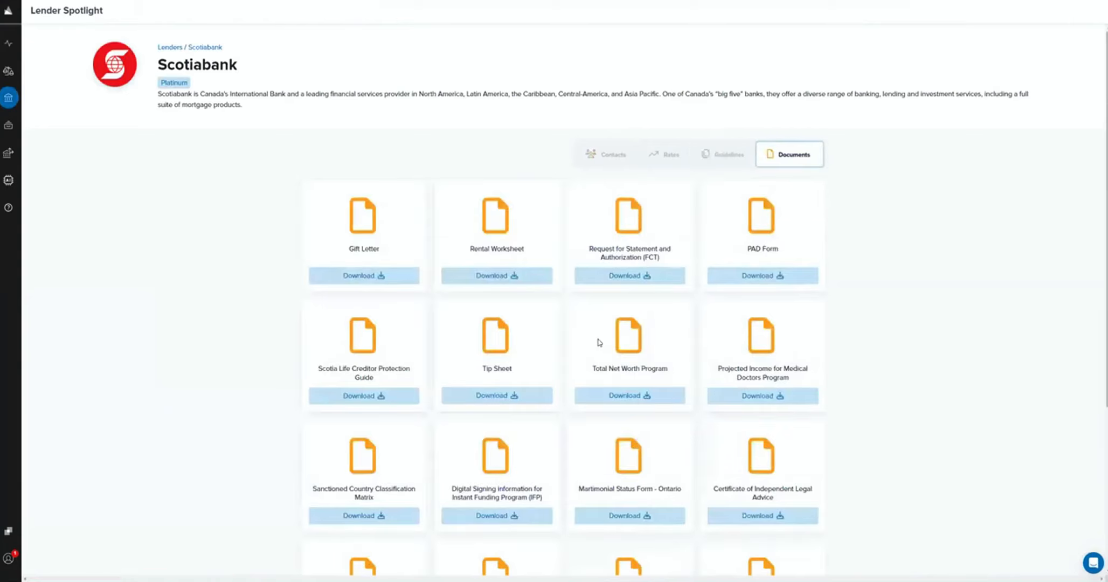
pyautogui.scroll(-1, 599, 342)
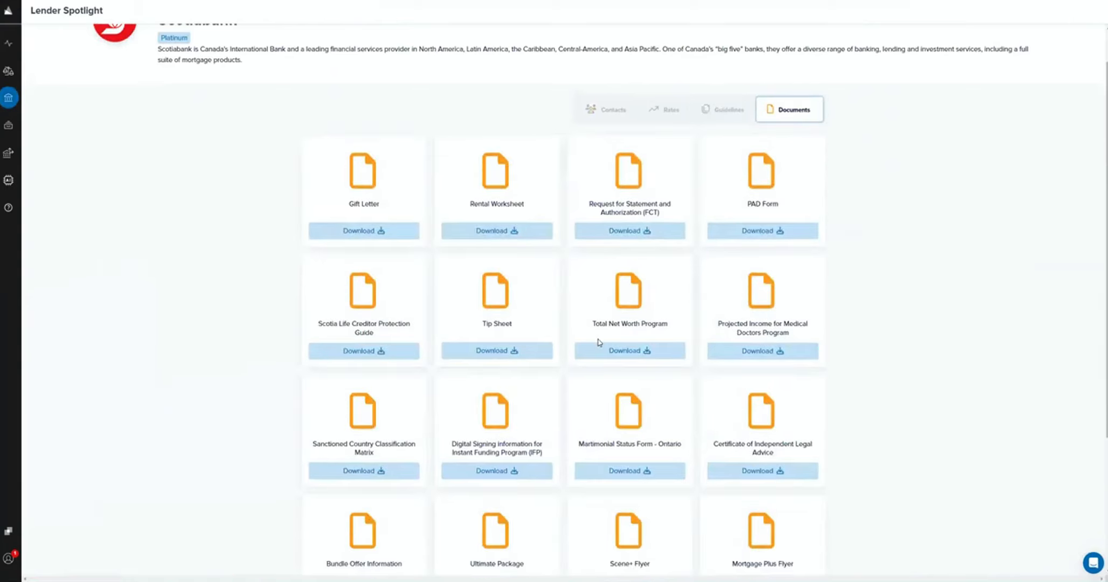
# Download Scotiabank's Tip Sheet and Total Net Worth Program documents and open the tip sheet.
pyautogui.scroll(-3, 598, 342)
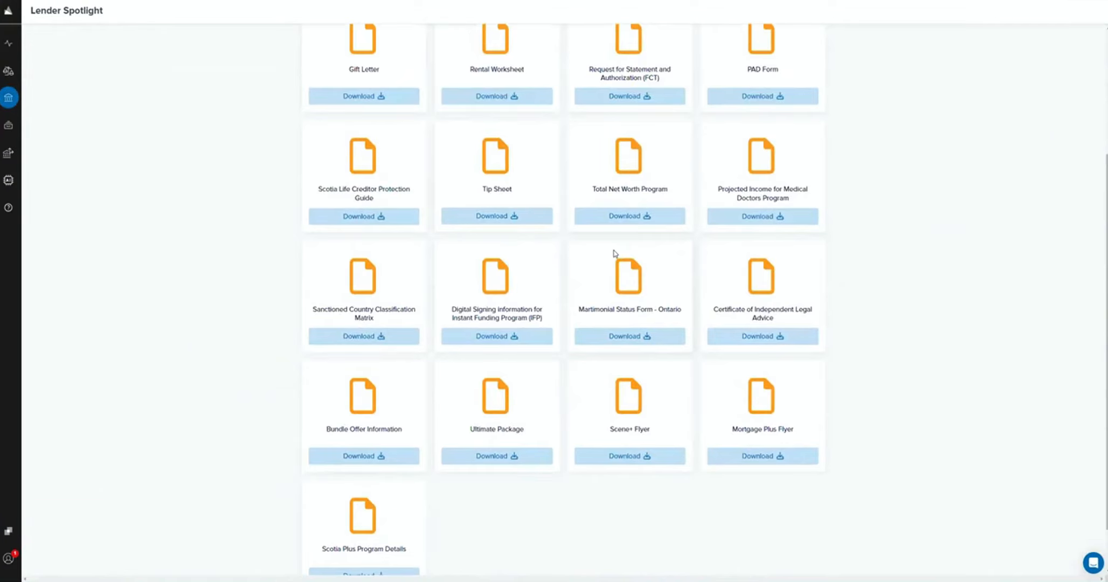
pyautogui.click(513, 217)
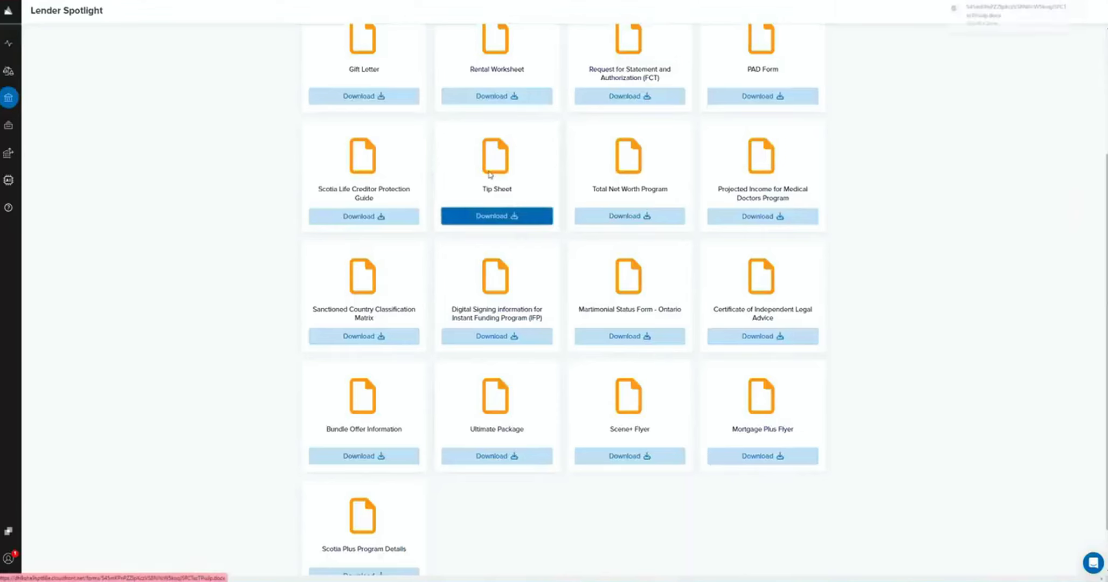
pyautogui.click(1011, 15)
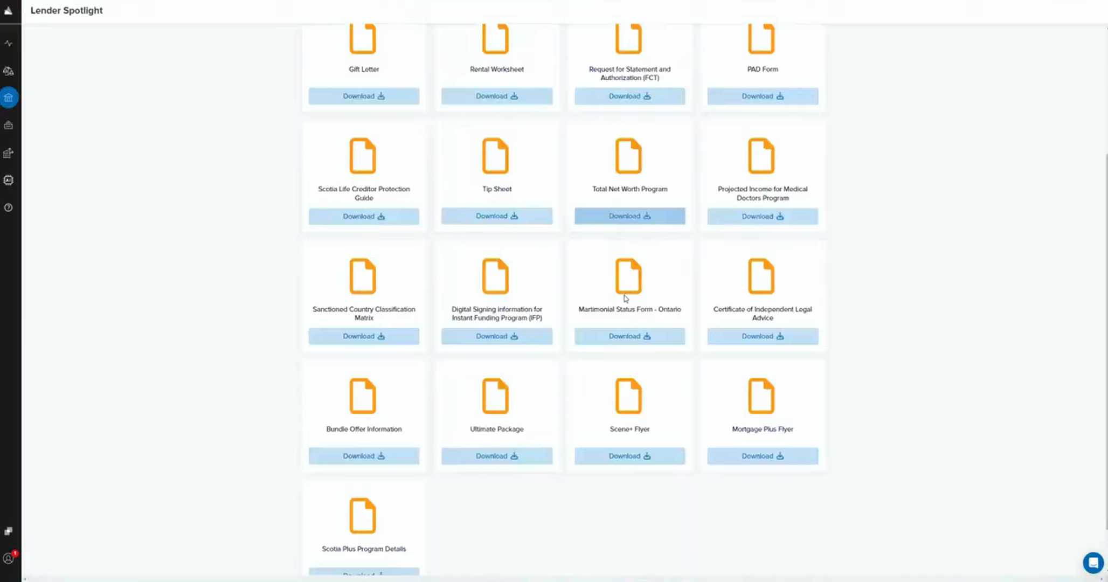
pyautogui.scroll(3, 532, 262)
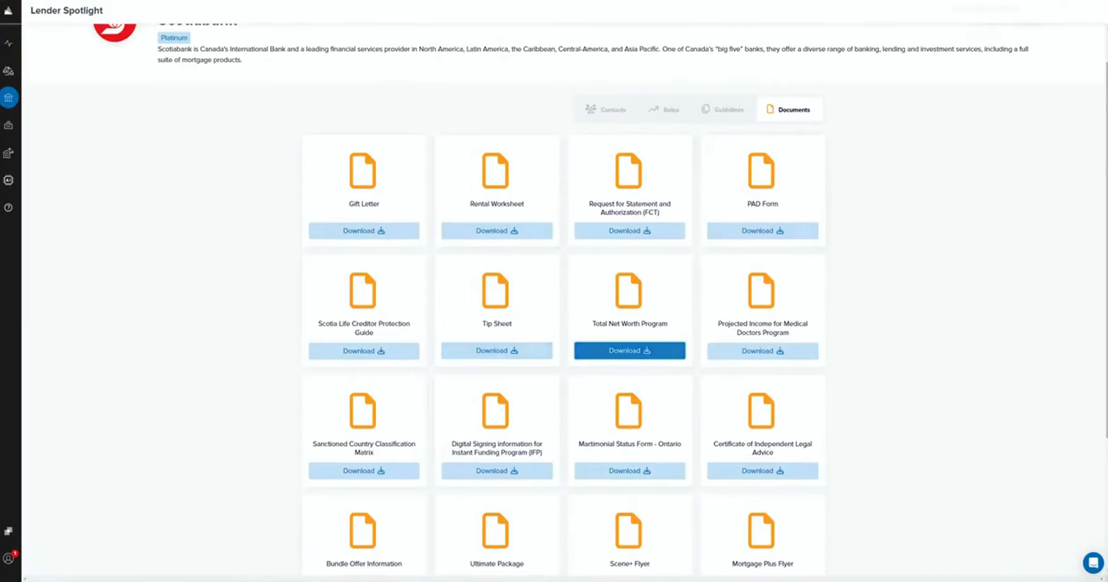
pyautogui.click(1022, 38)
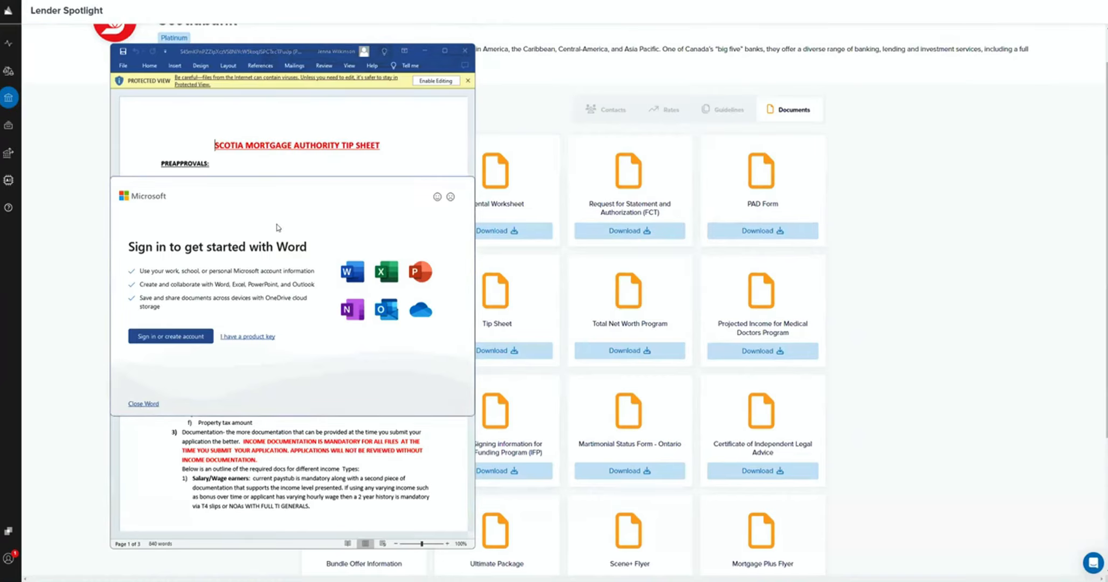
pyautogui.scroll(-3, 277, 227)
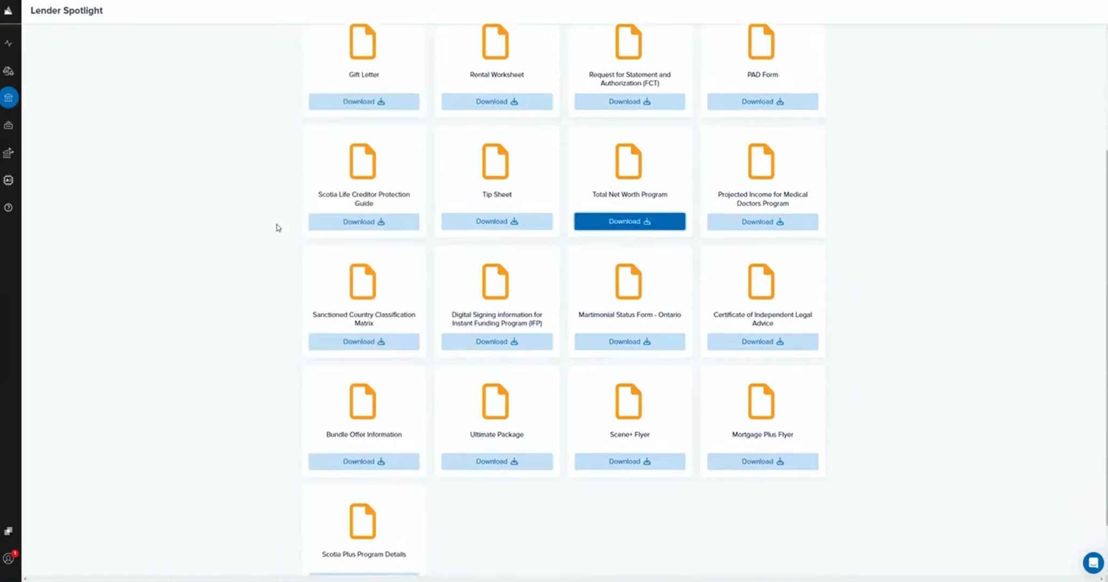
# Look through Scotiabank's top rates in its lender profile.
pyautogui.scroll(3, 695, 99)
pyautogui.click(677, 111)
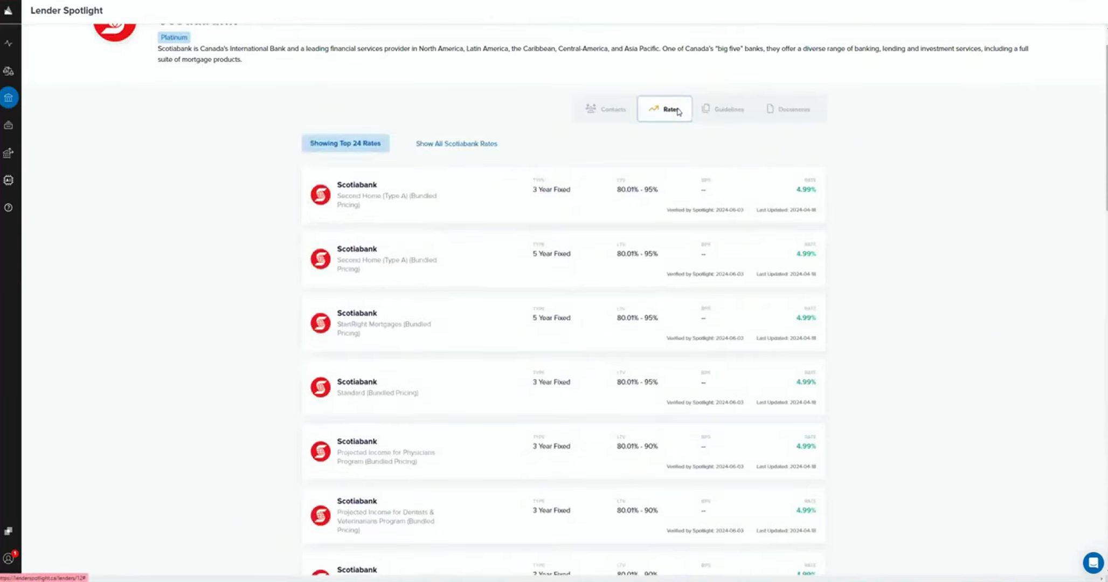
pyautogui.scroll(-5, 677, 111)
pyautogui.scroll(-3, 637, 98)
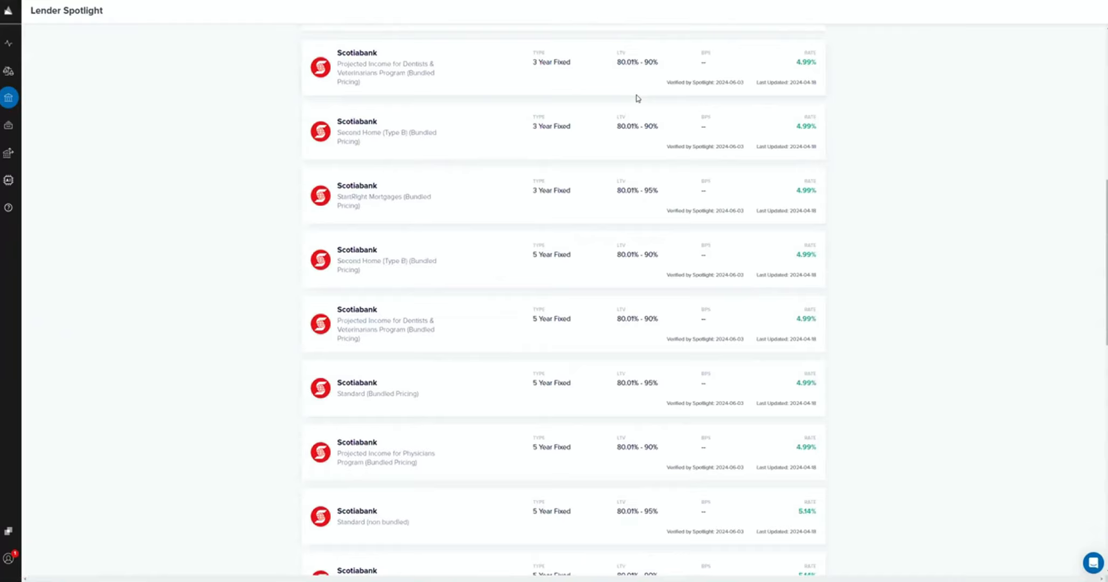
pyautogui.scroll(10, 642, 157)
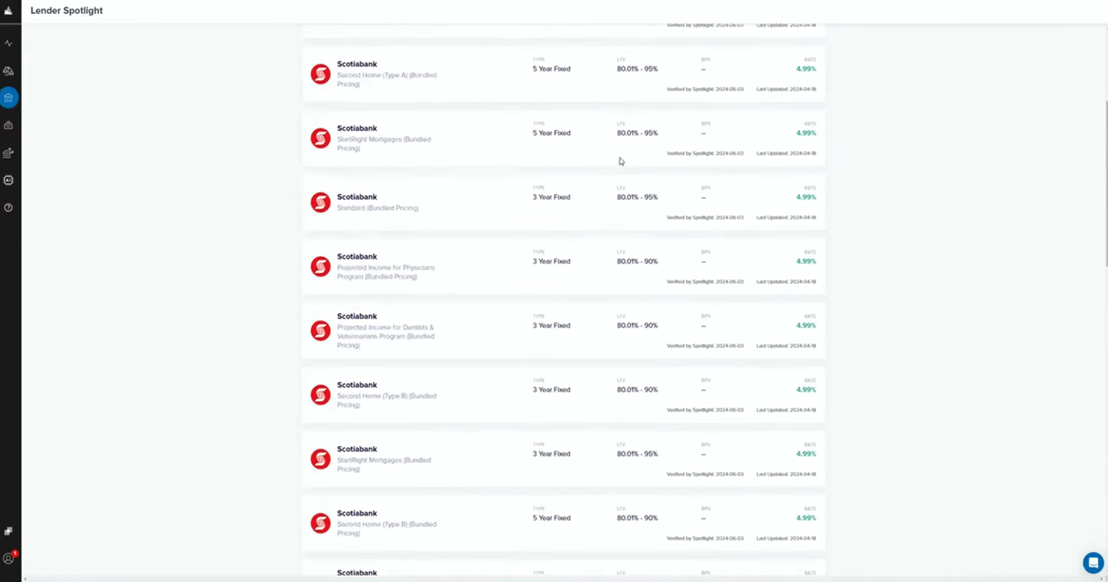
# Leave the Scotiabank profile for the full lender list and bring up Scotiabank's product results.
pyautogui.click(7, 0)
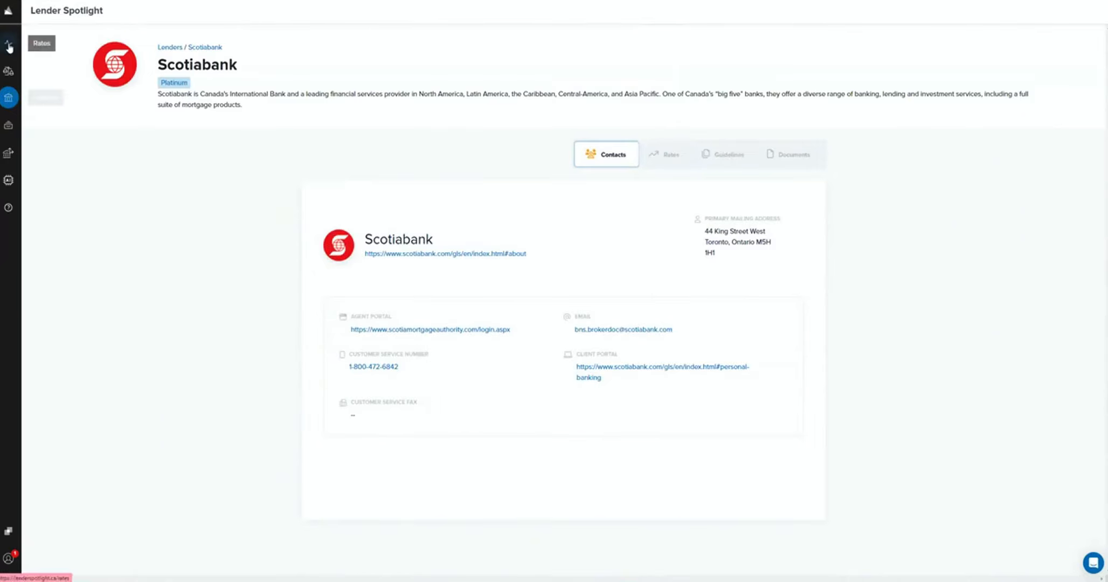
pyautogui.click(8, 98)
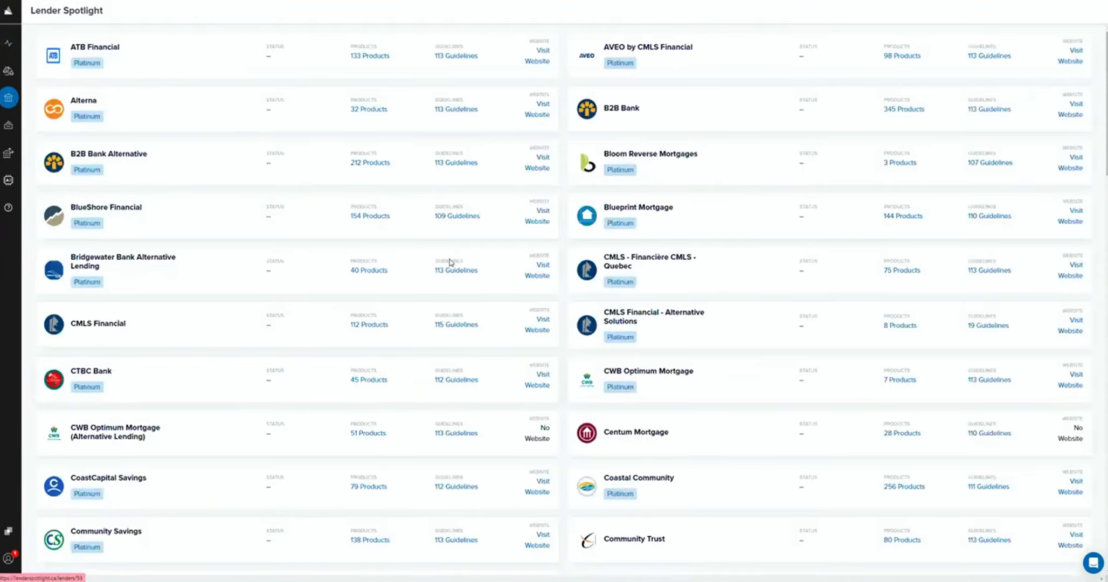
pyautogui.click(450, 262)
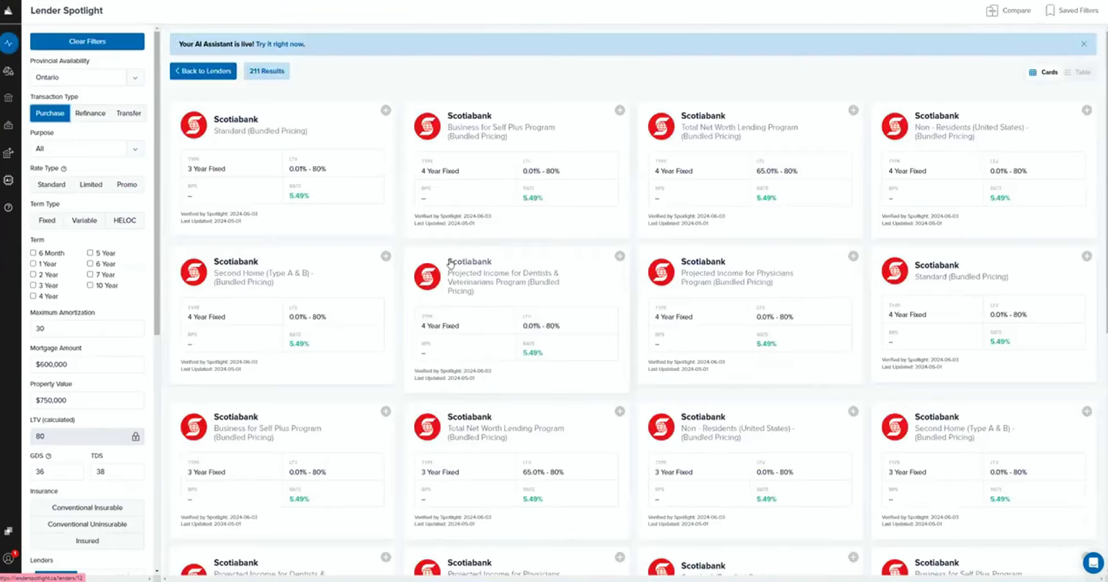